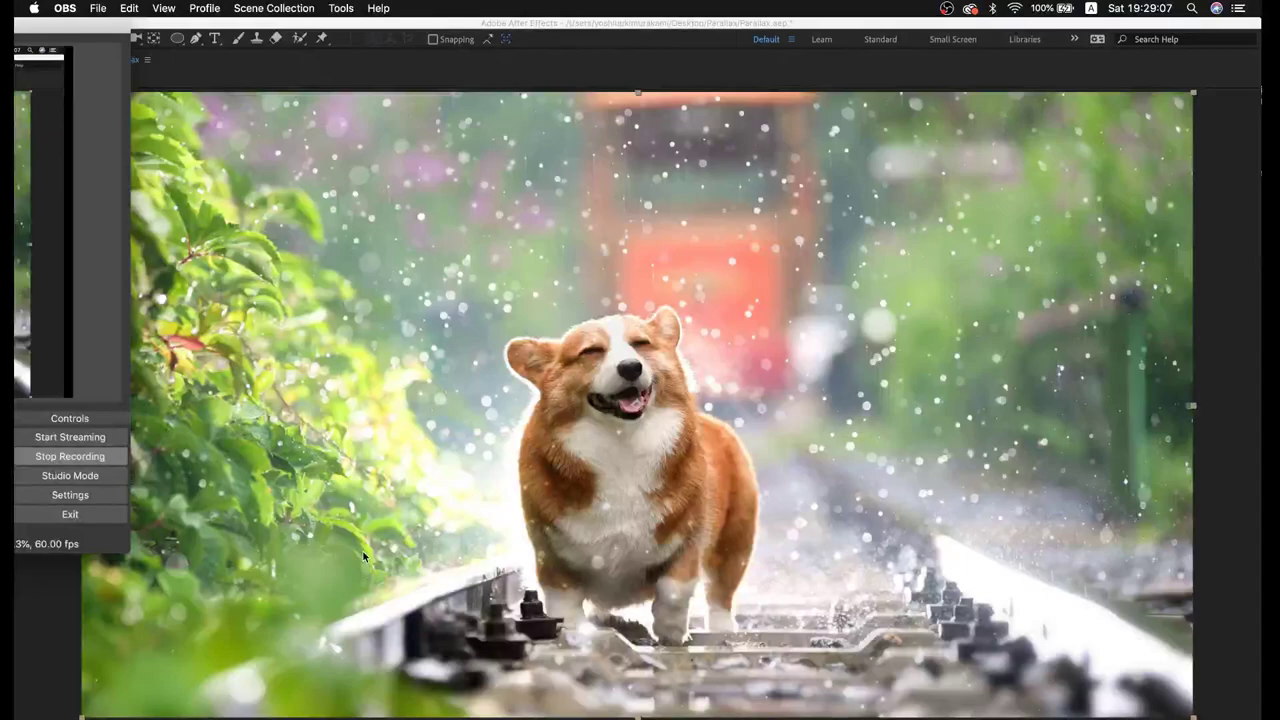
Play the maximized Parallax comp's animation, then restore the normal workspace with playback stopped on the corgi
click(363, 551)
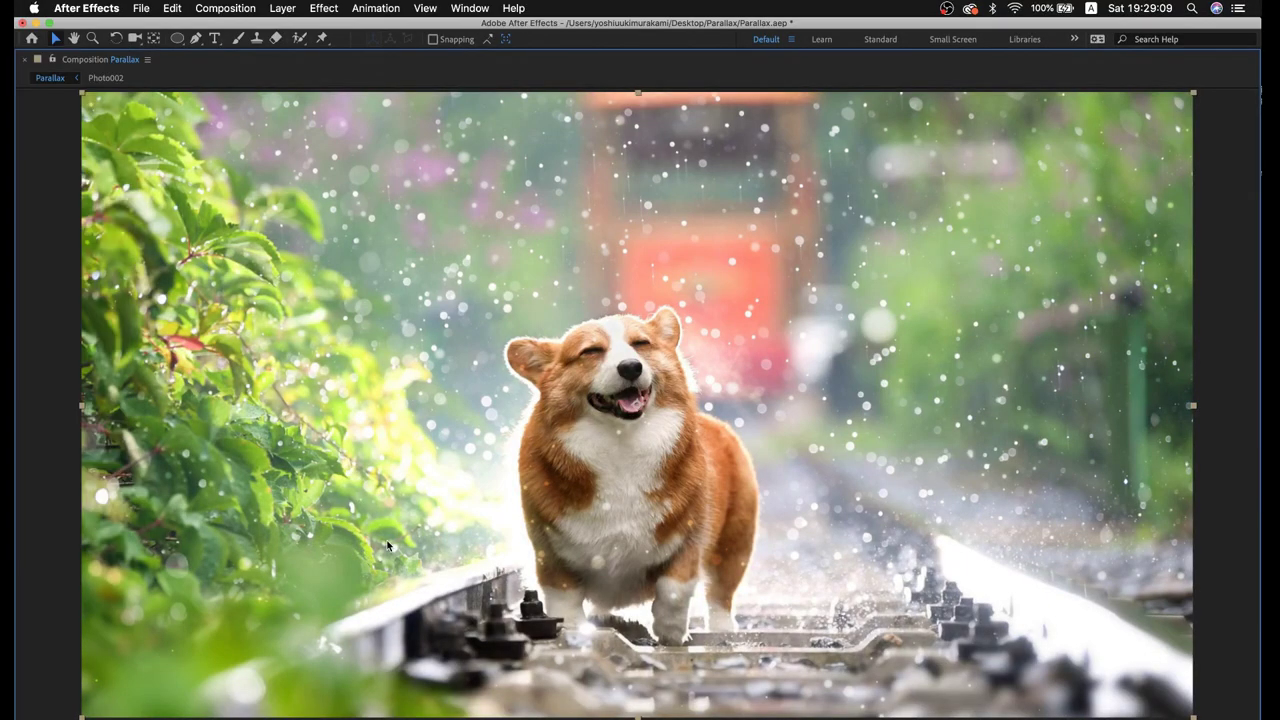
key(h)
key(v)
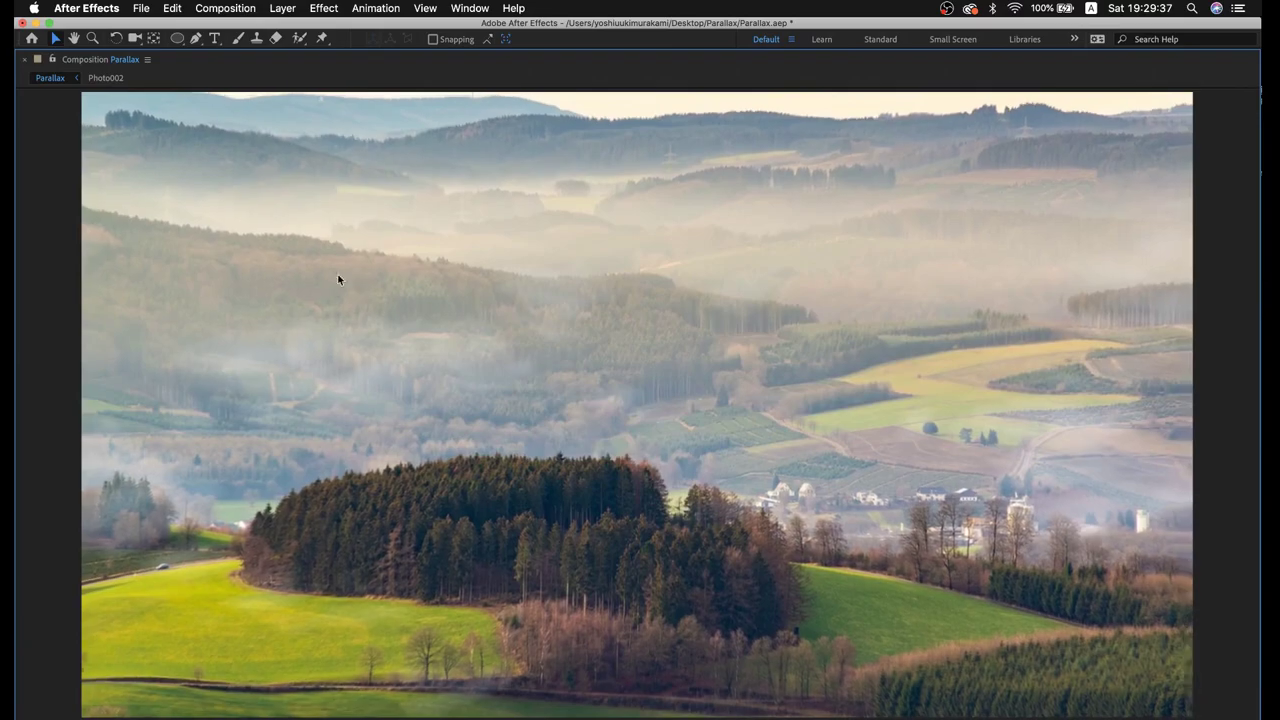
double_click(84, 62)
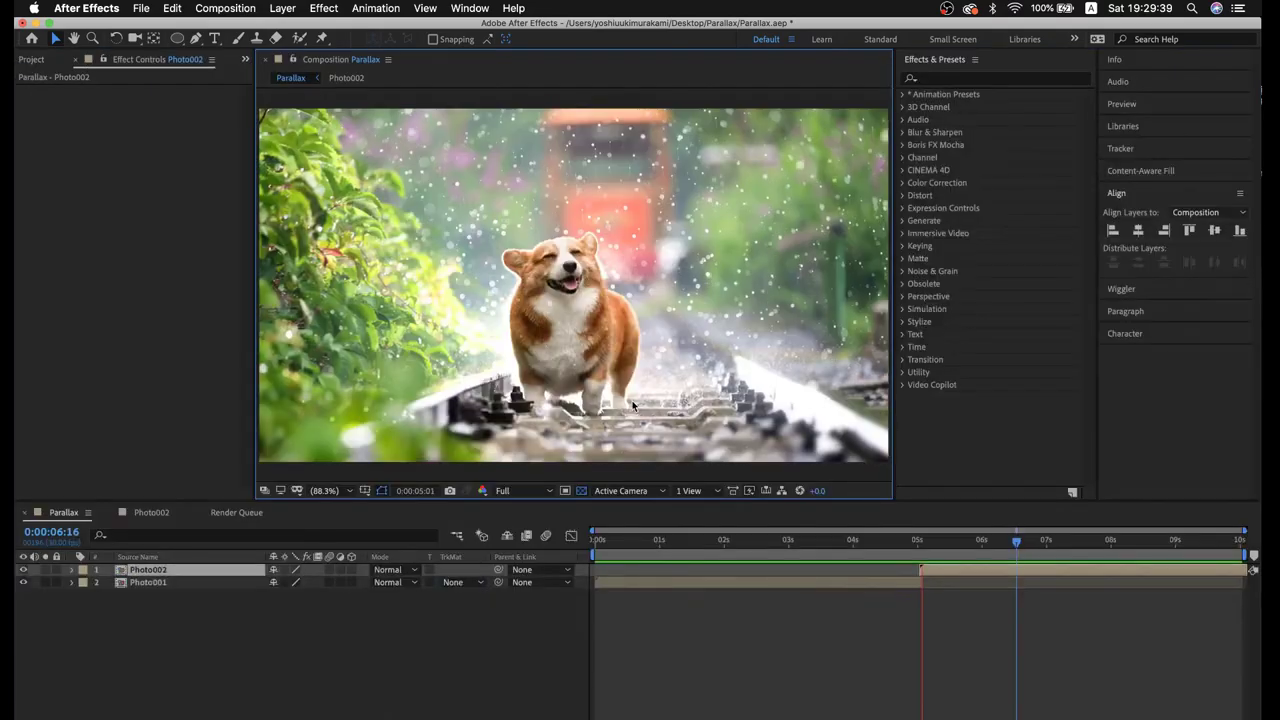
Scrub around the five-second transition, then open the Photo001 precomp in its own timeline
drag(995, 552, 870, 545)
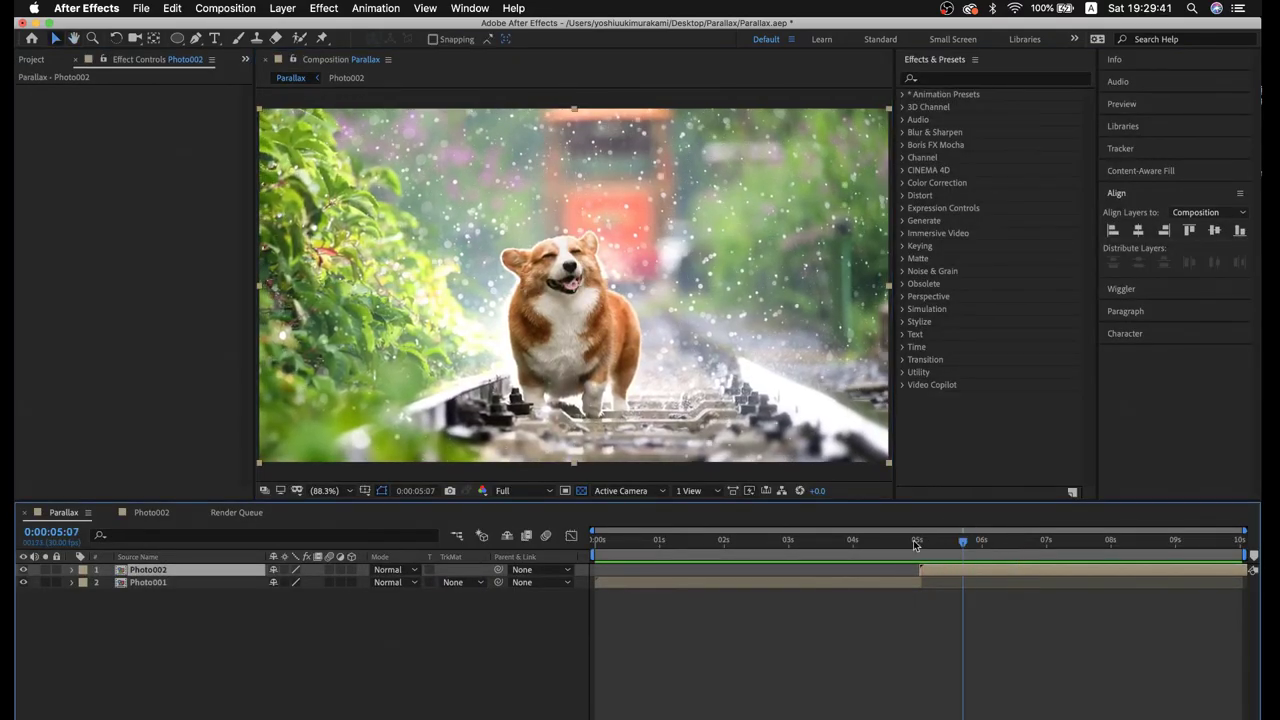
click(248, 583)
drag(771, 541, 961, 543)
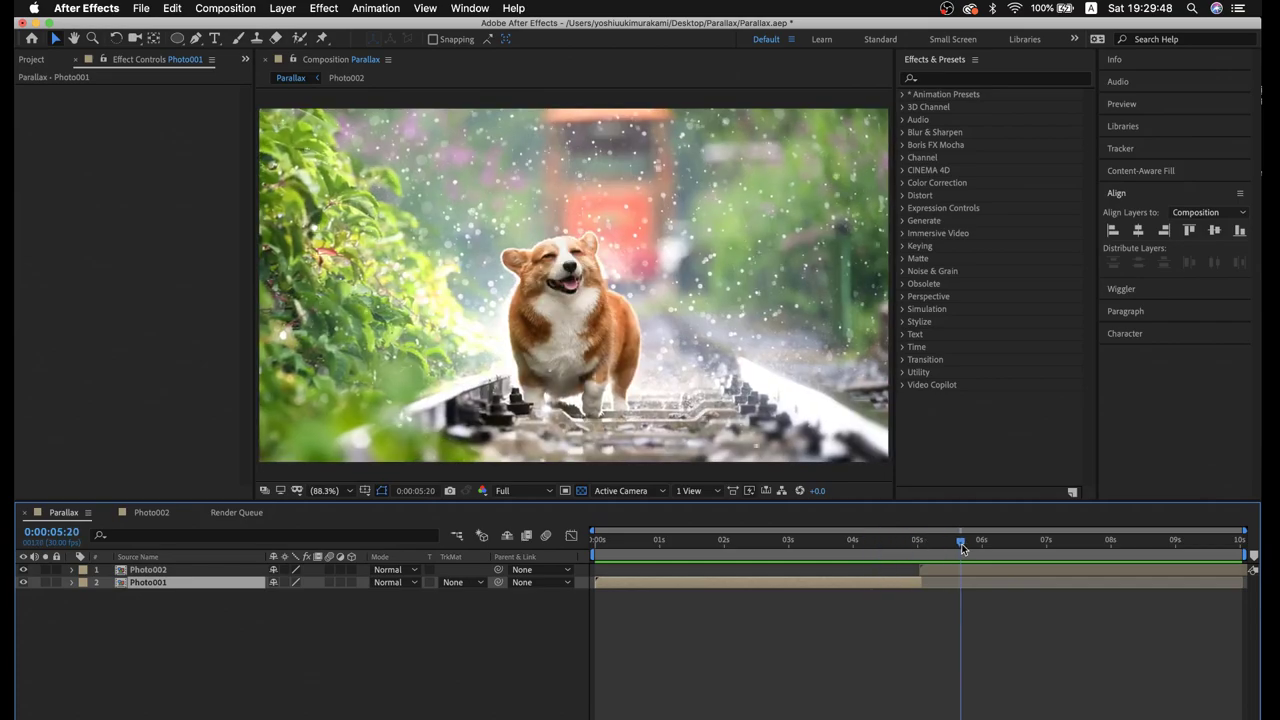
double_click(182, 581)
drag(786, 541, 749, 541)
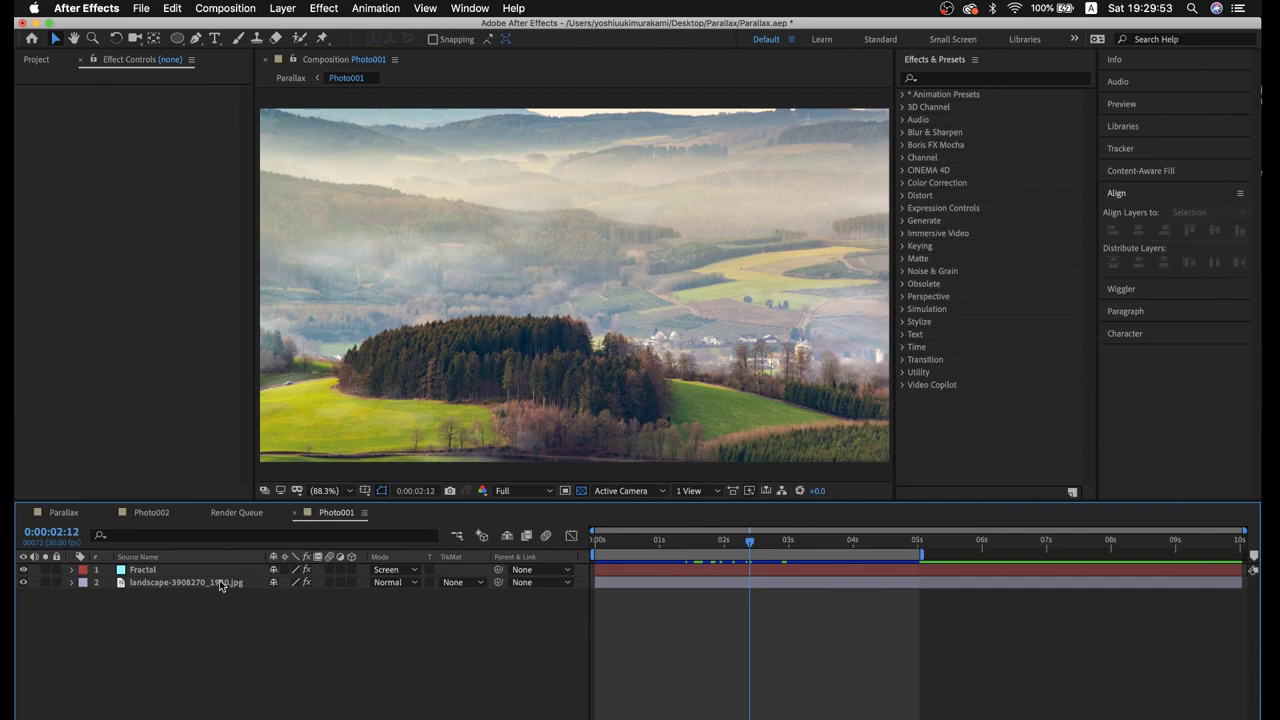
Inspect the landscape layer's Optics Compensation effect while stepping through frames near two seconds
click(221, 586)
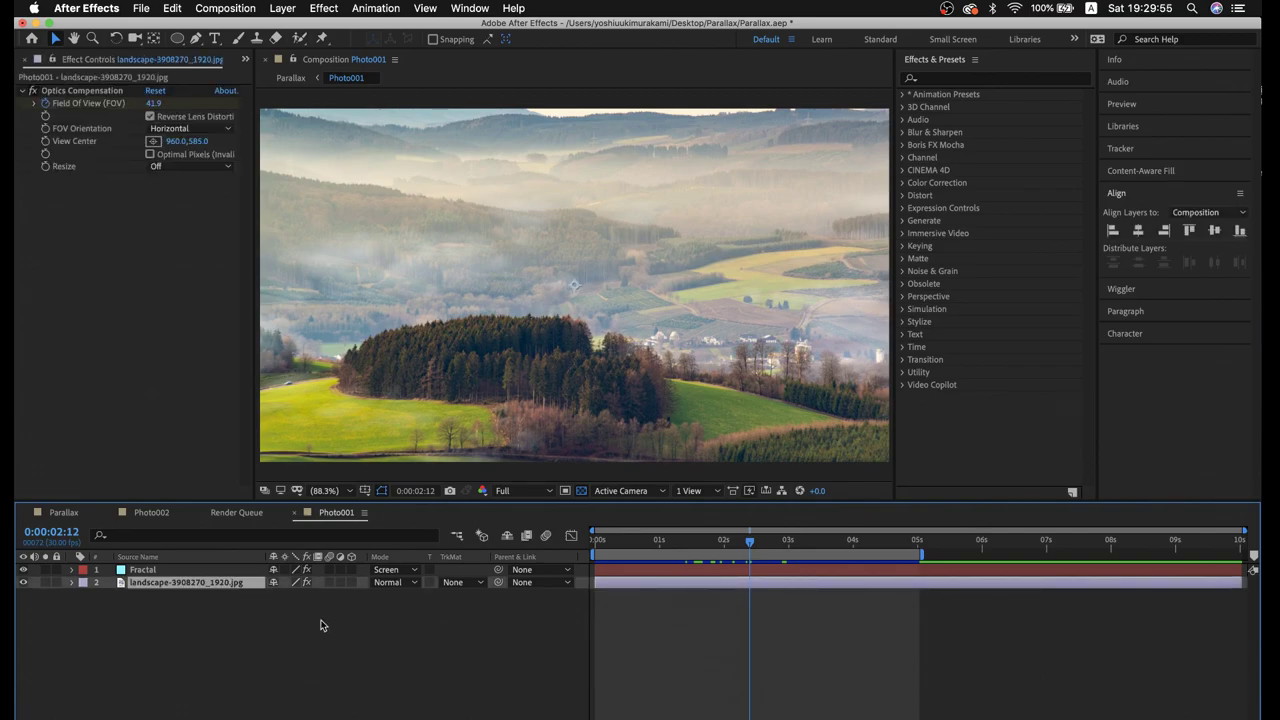
click(97, 92)
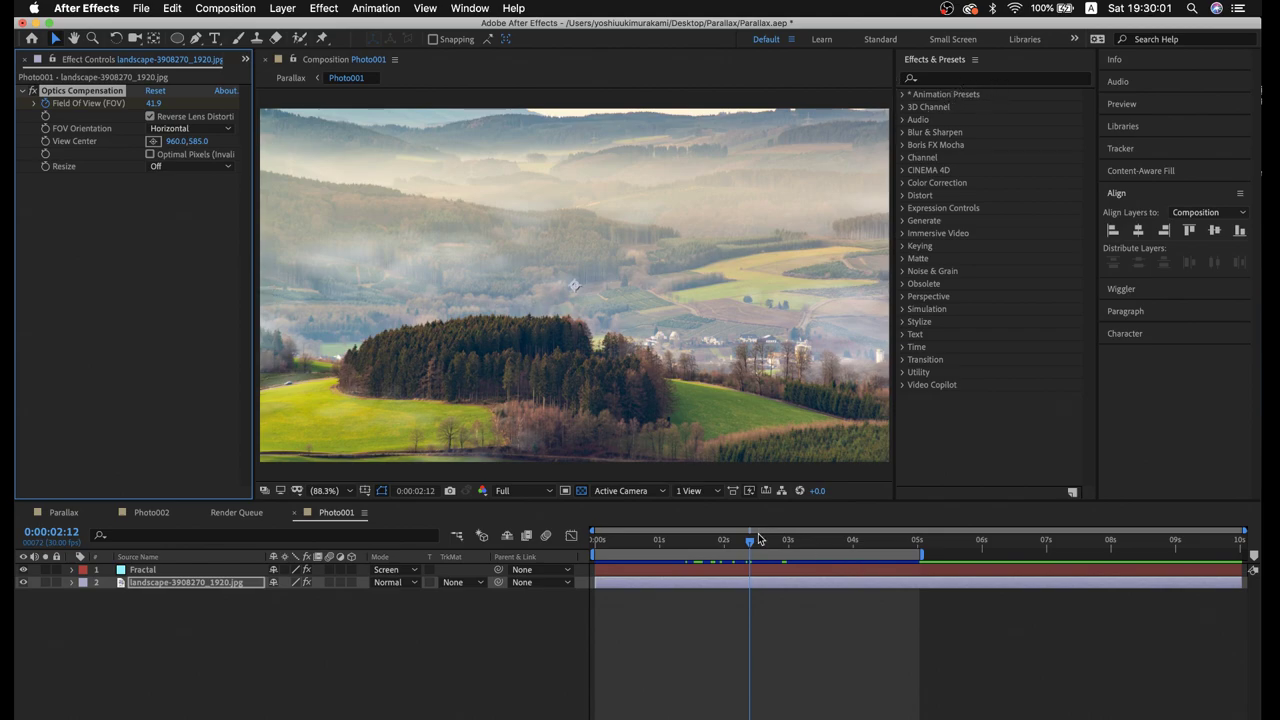
mouse_move(758, 539)
mouse_down()
mouse_move(738, 546)
mouse_move(900, 570)
mouse_move(690, 598)
mouse_up()
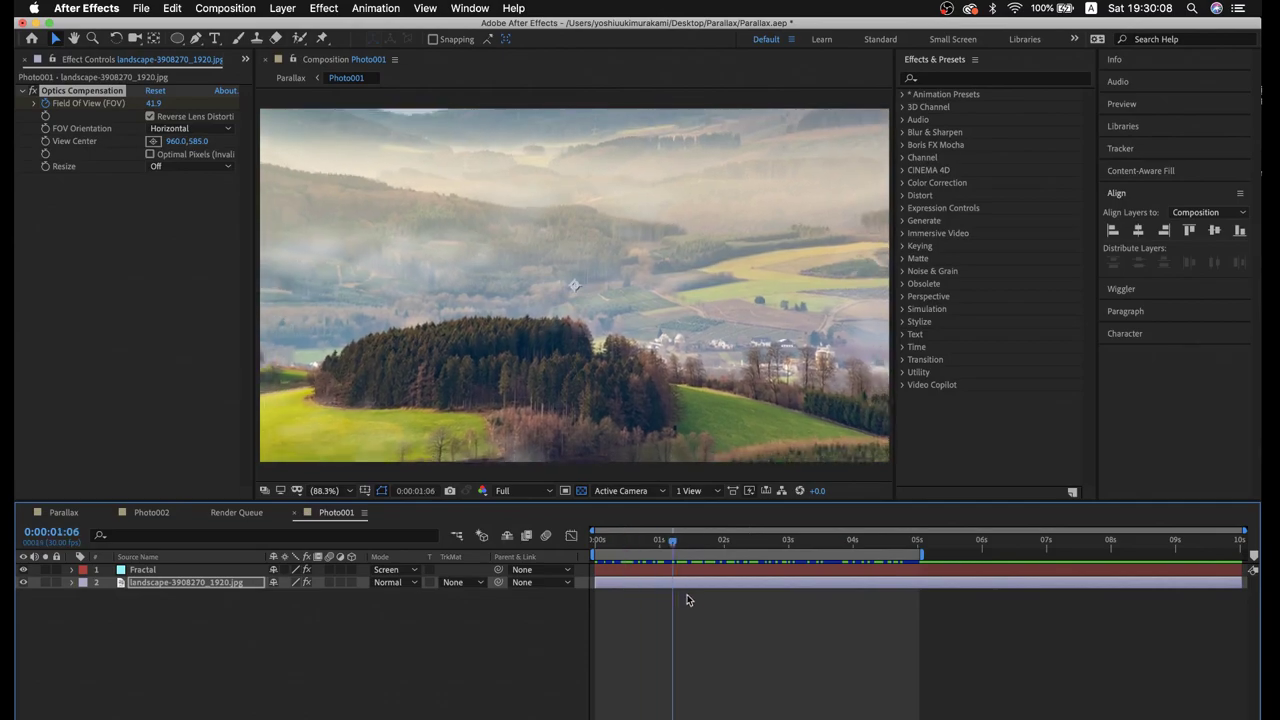
Review the Fractal layer's noise fog, play a preview, and bring up the Photo002 comp
click(190, 571)
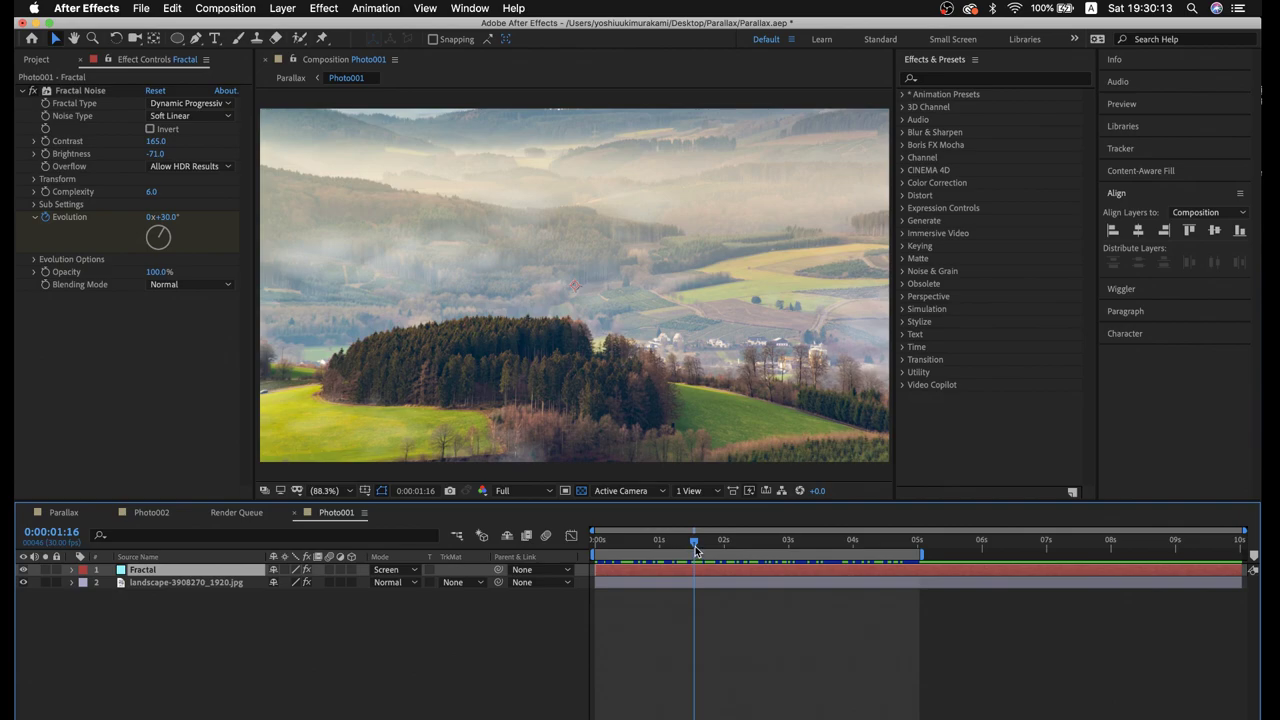
drag(672, 541, 721, 541)
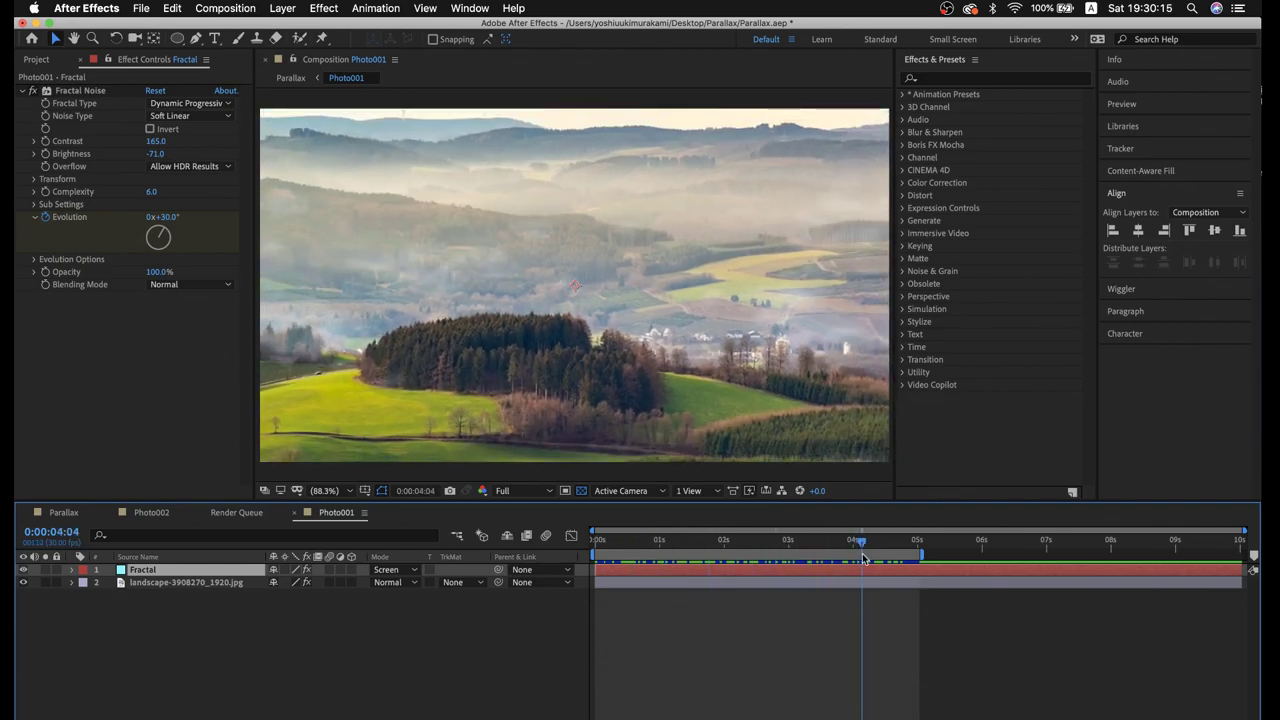
key(space)
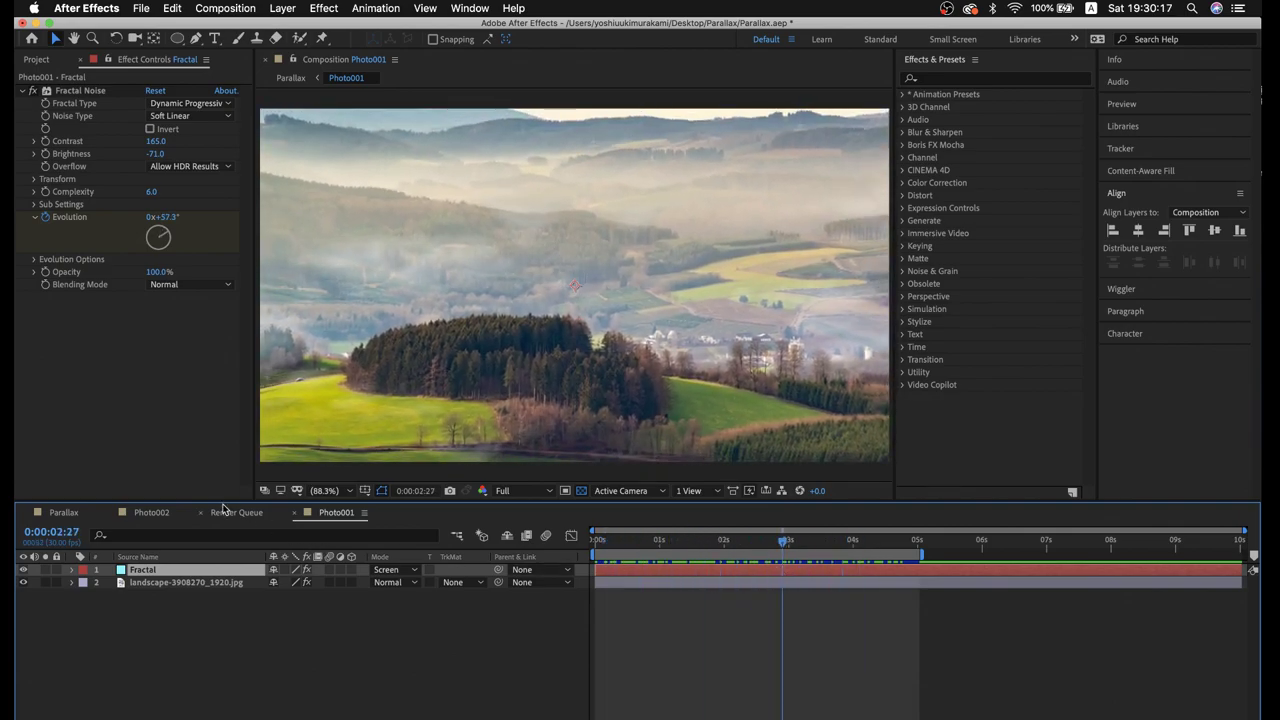
click(183, 512)
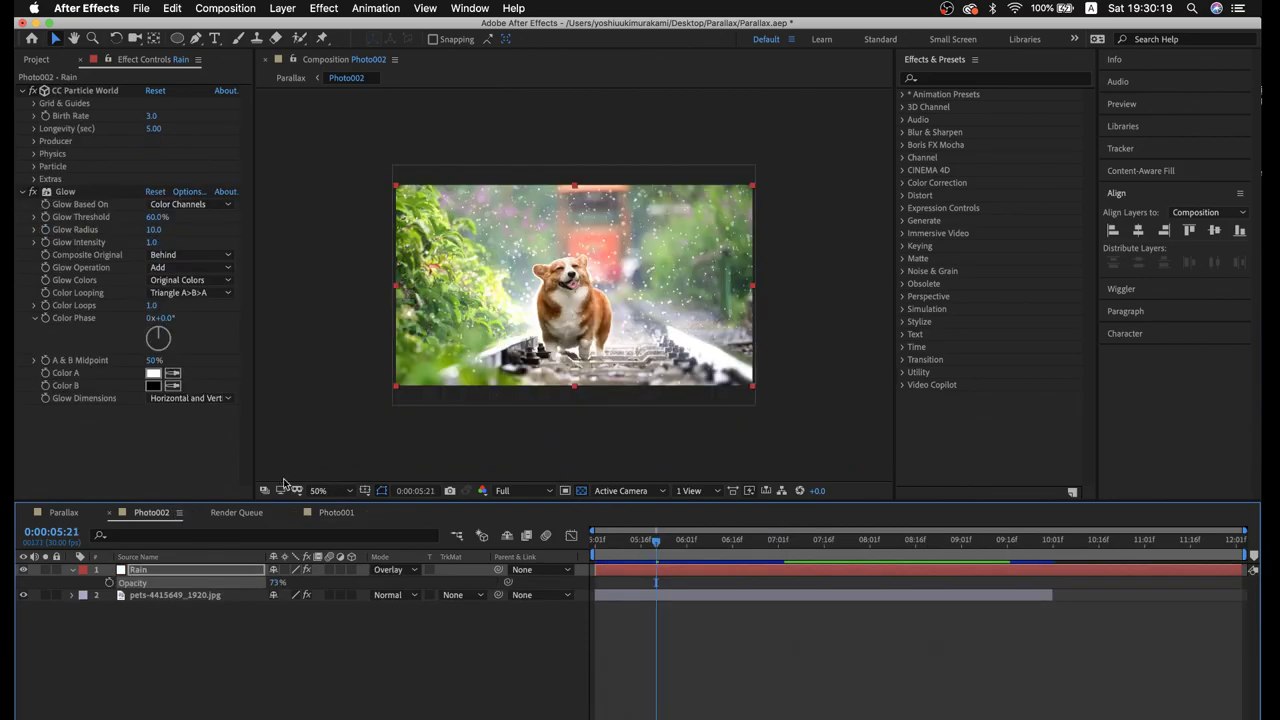
Set the viewer magnification to Fit and scrub the rain frames around 0:00:07:22
click(320, 490)
click(355, 251)
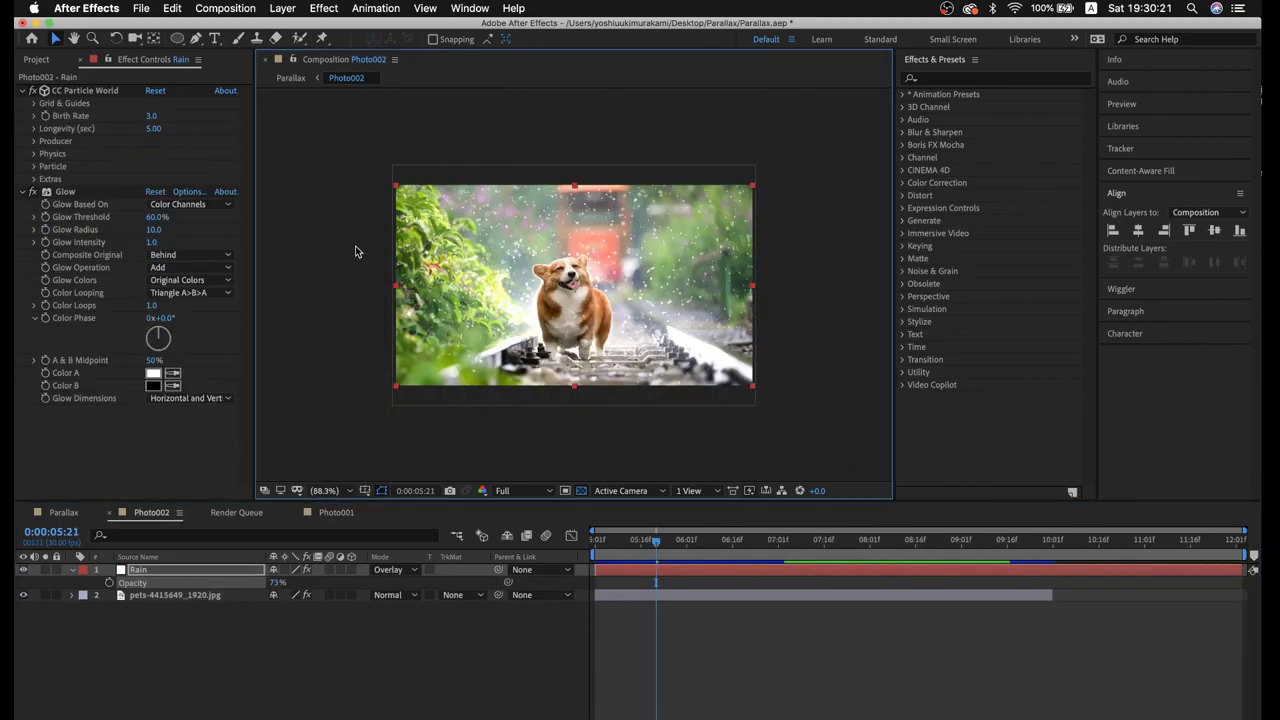
drag(649, 544, 843, 577)
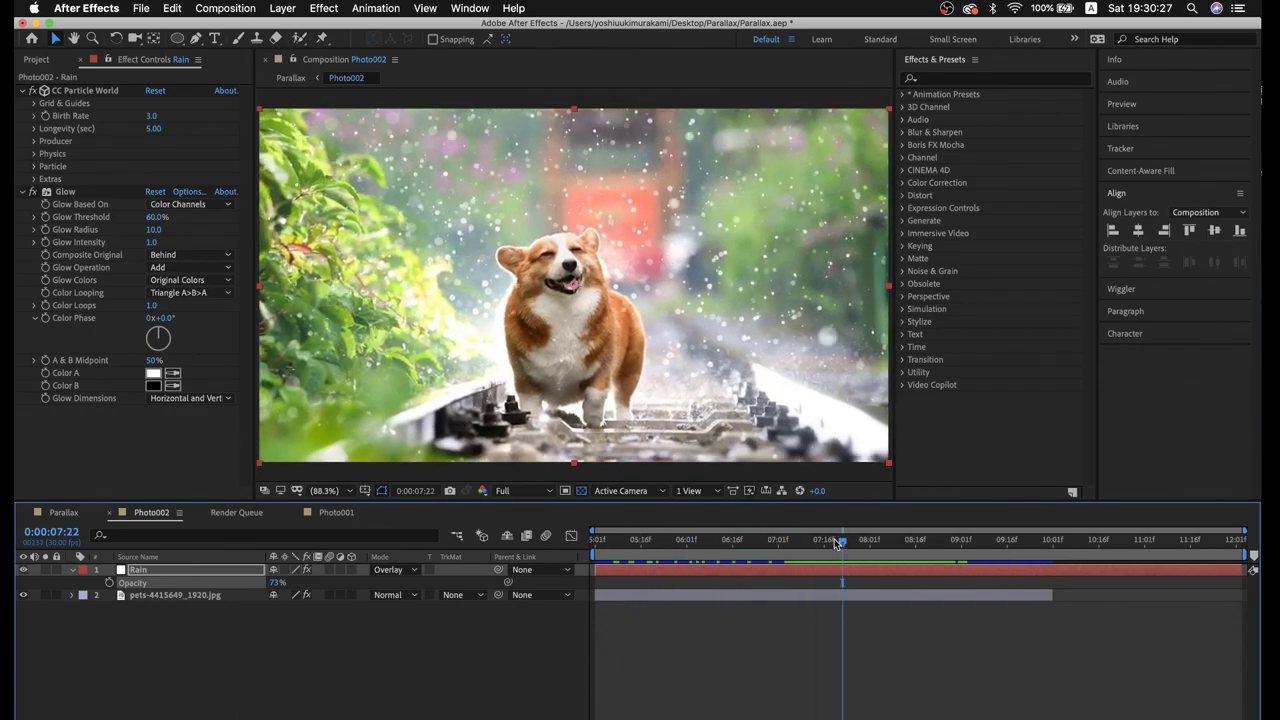
drag(836, 543, 734, 556)
Inspect the pets photo and Rain layers' particle and Glow effects, scrubbing to 0:00:08:22
click(187, 597)
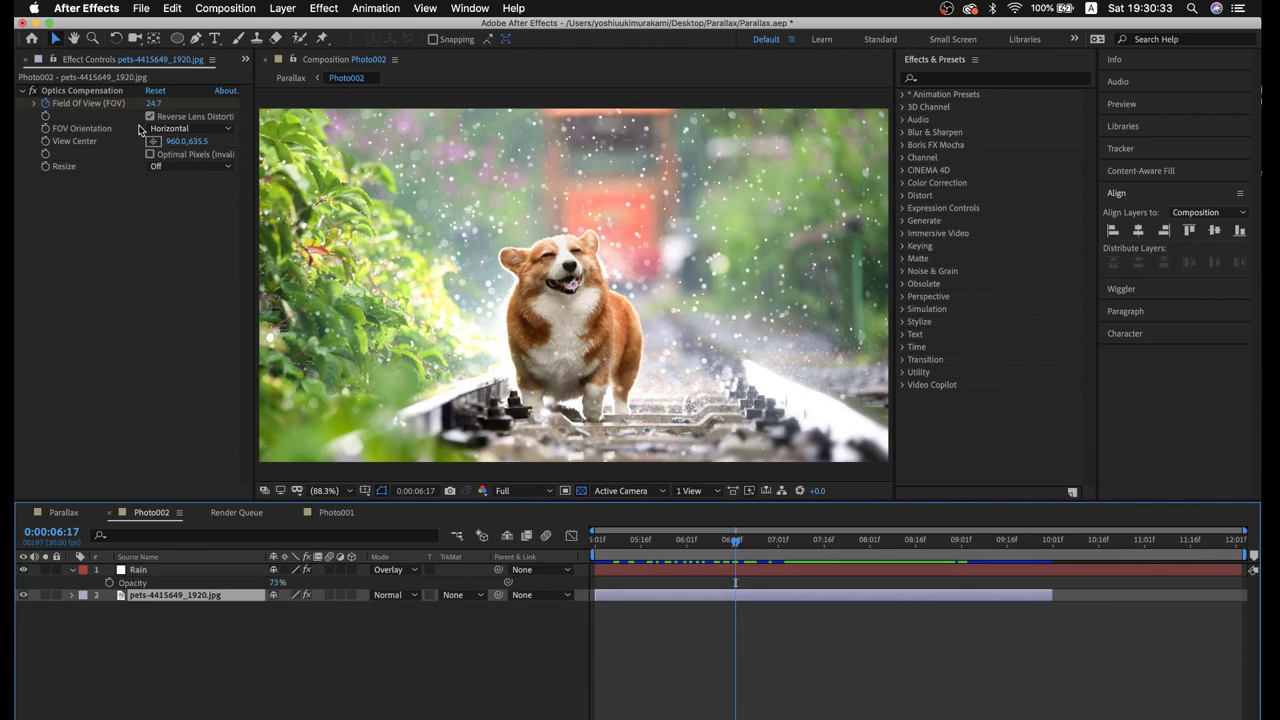
click(199, 572)
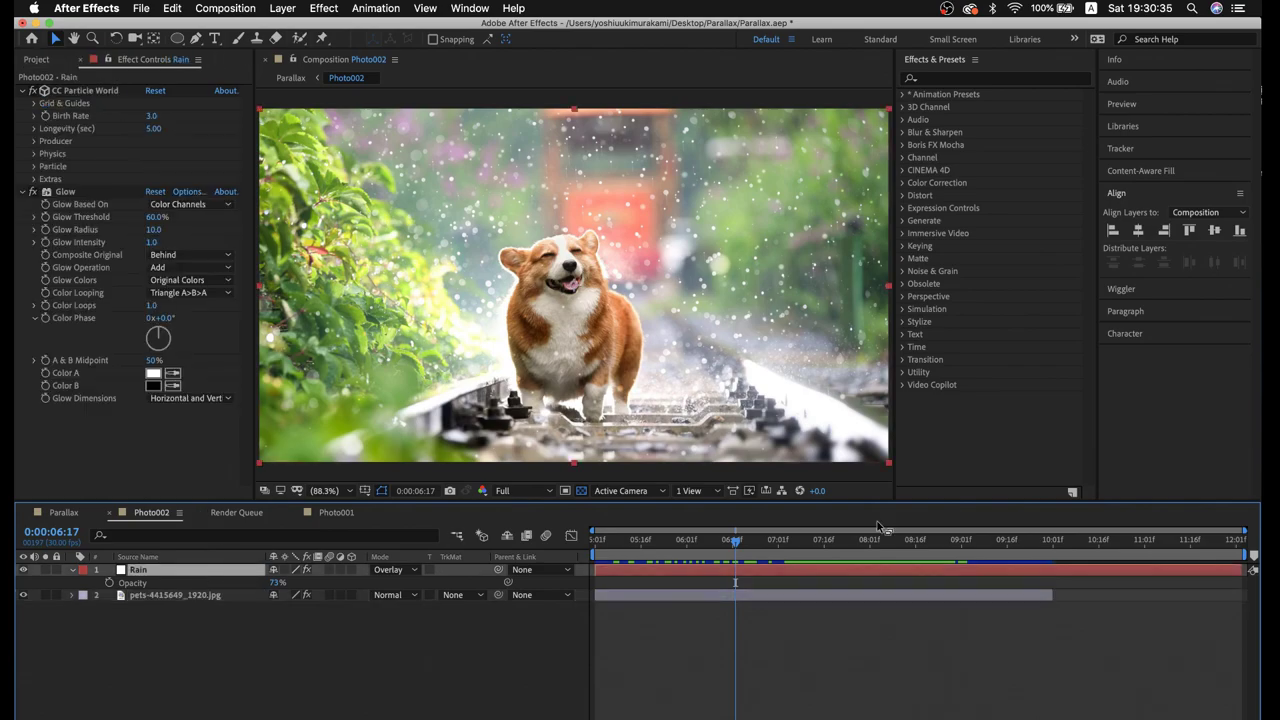
mouse_move(748, 539)
mouse_down()
mouse_move(670, 562)
mouse_move(753, 569)
mouse_move(716, 542)
mouse_up()
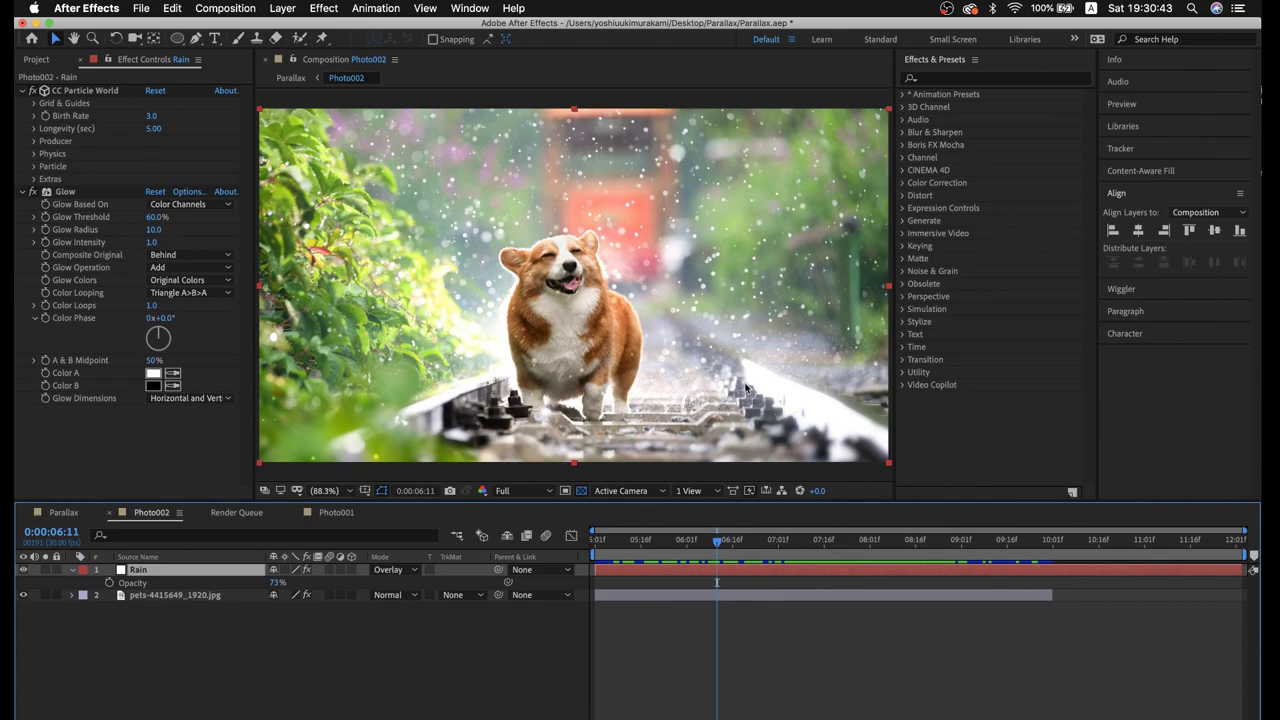
drag(719, 543, 842, 543)
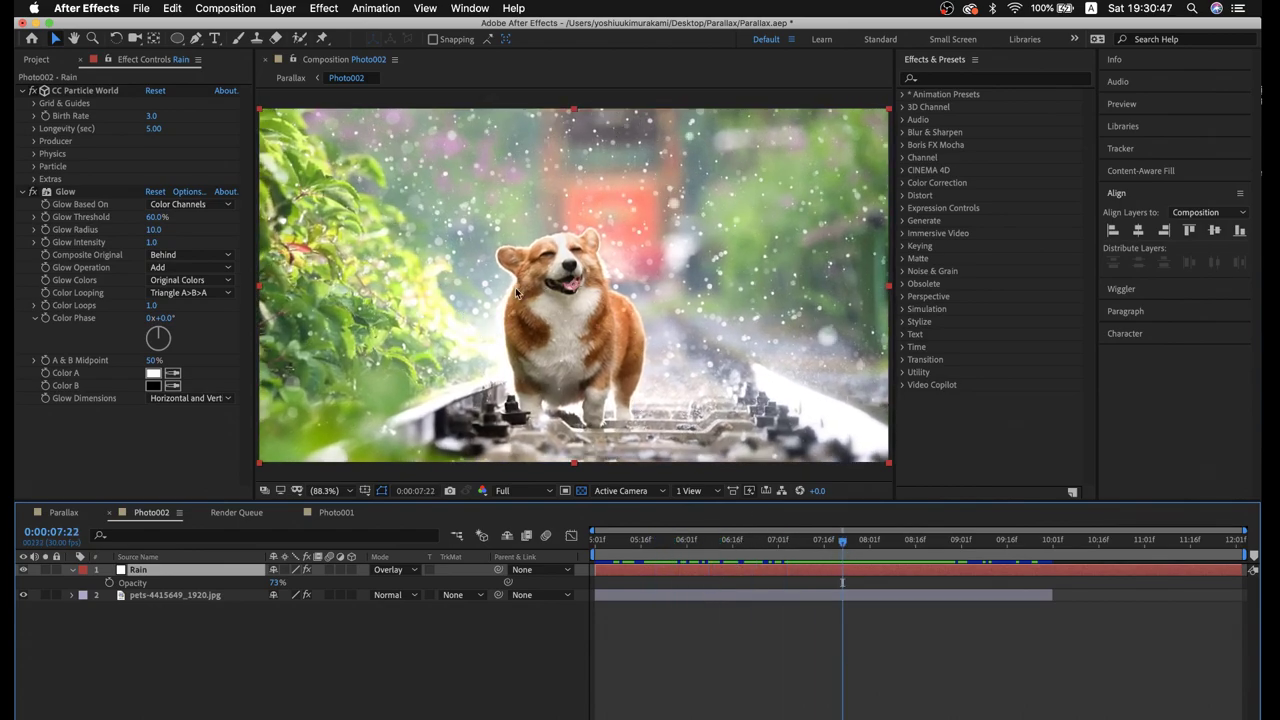
drag(848, 545, 933, 543)
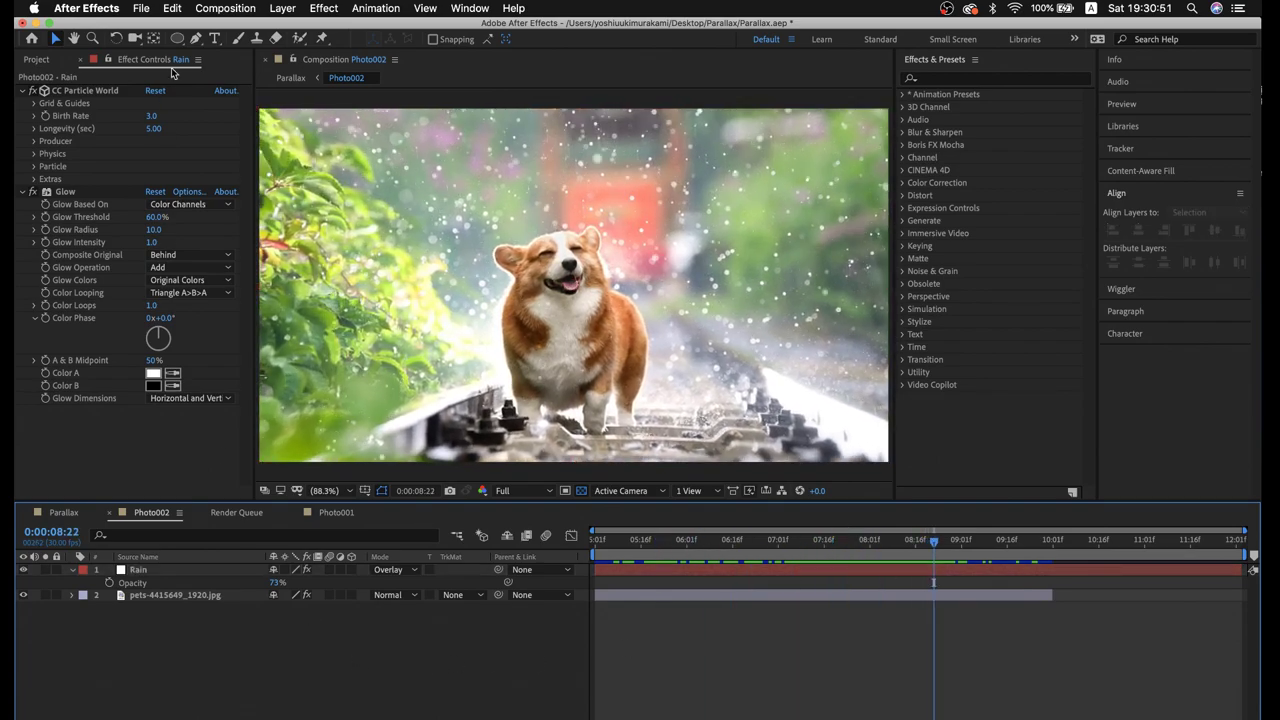
click(141, 8)
Start a new project without saving and create a 1920×1080, 30 fps composition named Parallax2
mouse_move(152, 26)
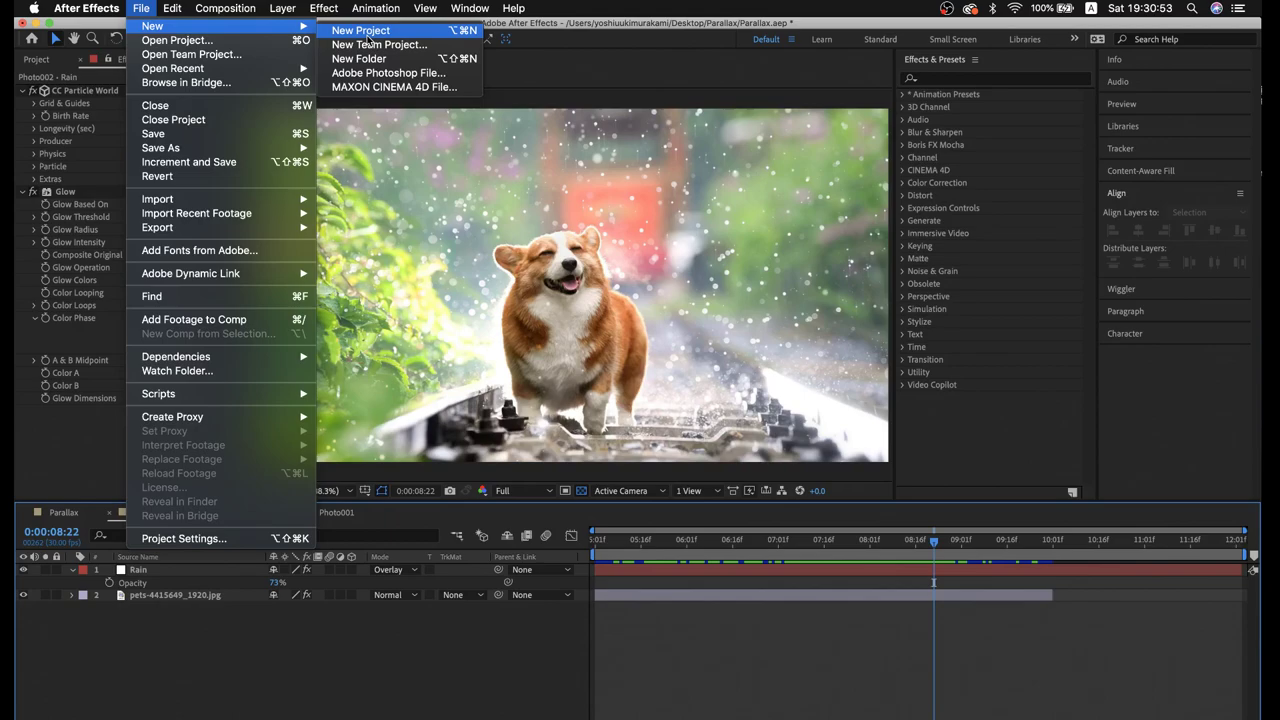
click(367, 36)
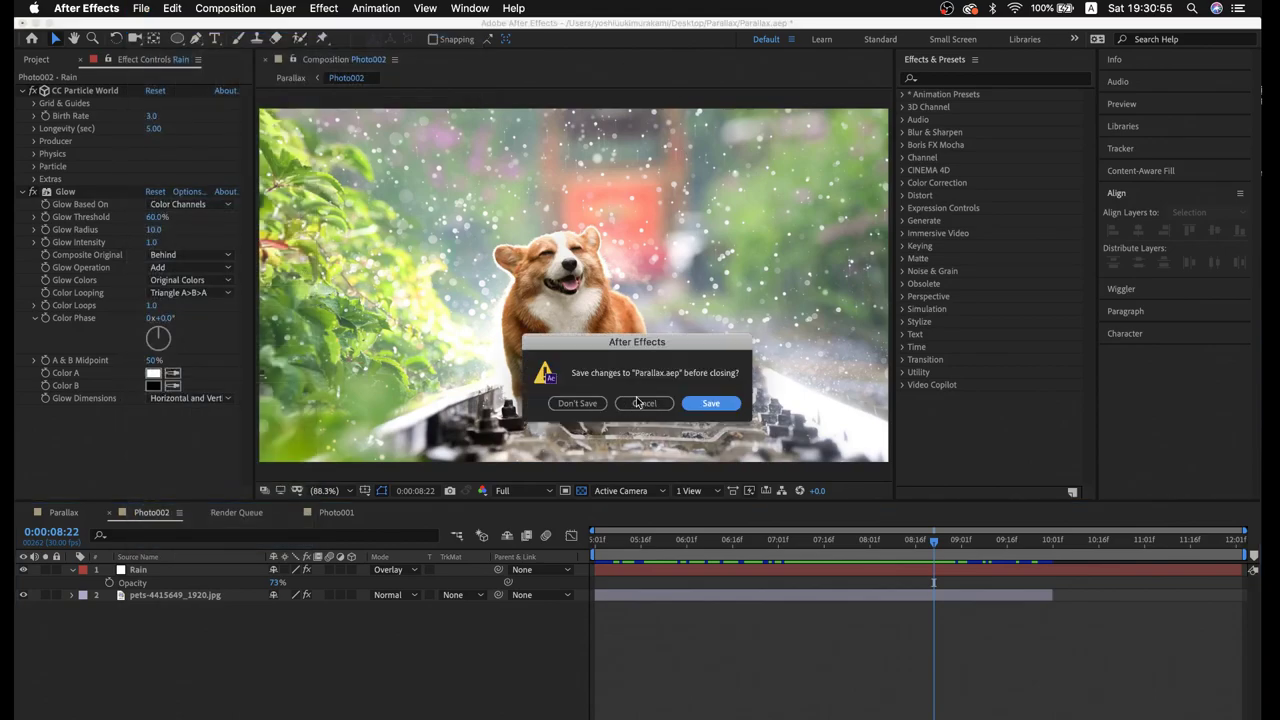
click(577, 403)
click(524, 332)
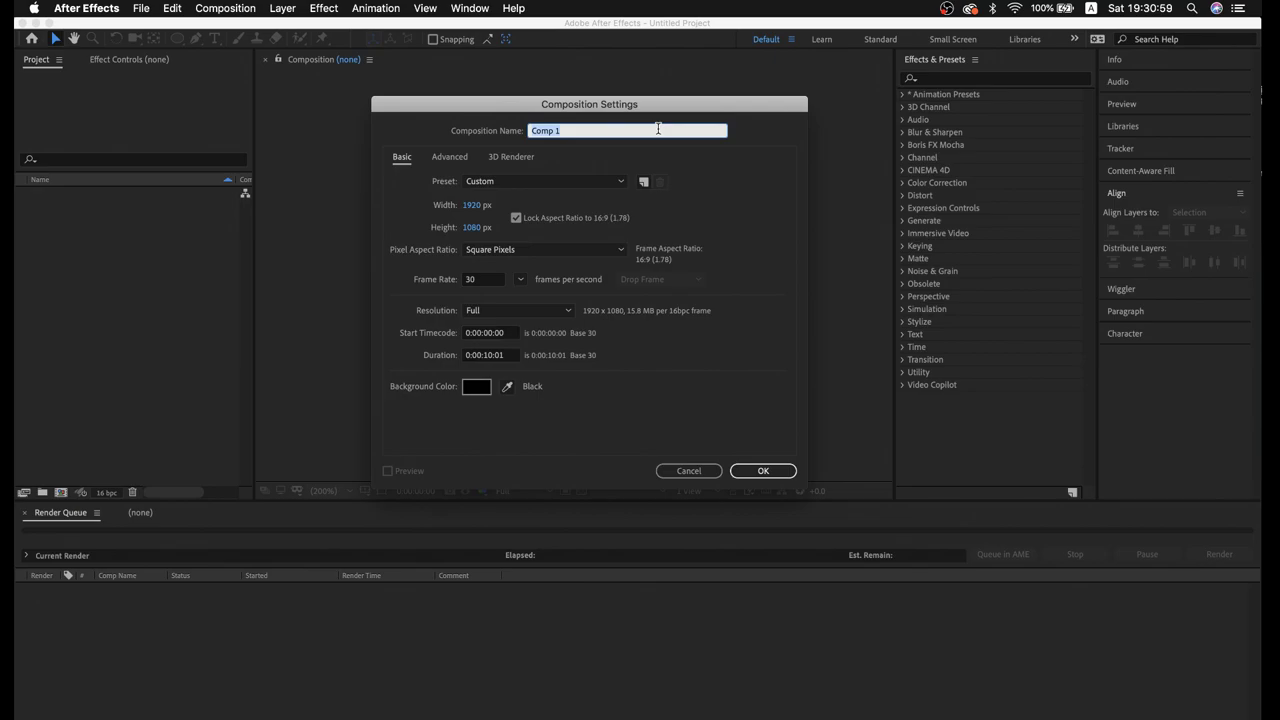
text(P)
text(2)
key(Return)
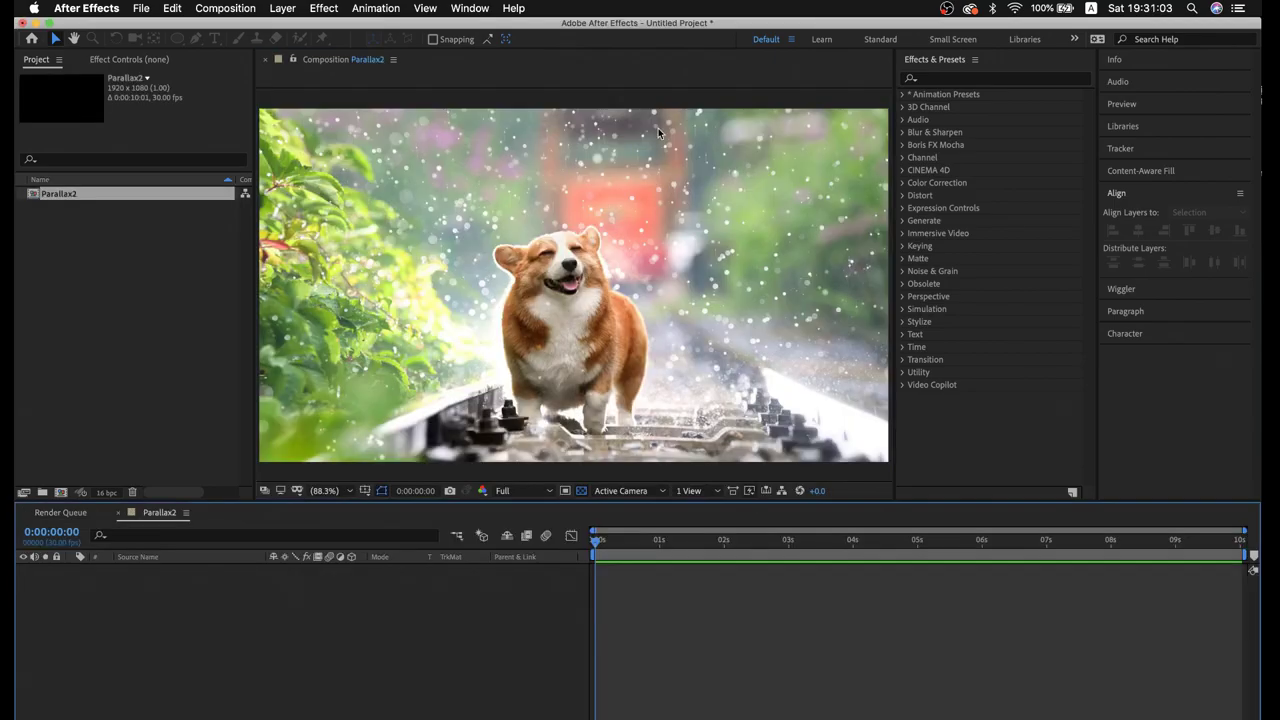
Browse the Parallax folder images and import landscape-4449408_1920.jpg into the Project panel
click(55, 716)
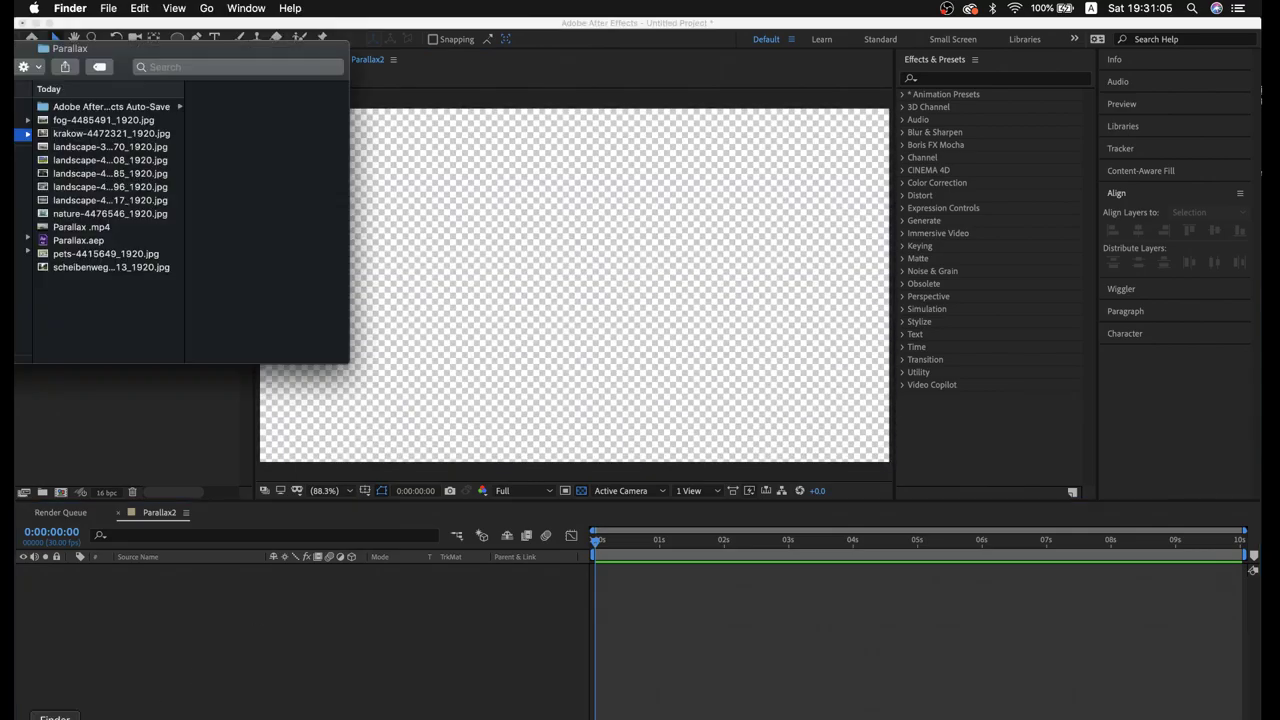
click(116, 151)
click(118, 186)
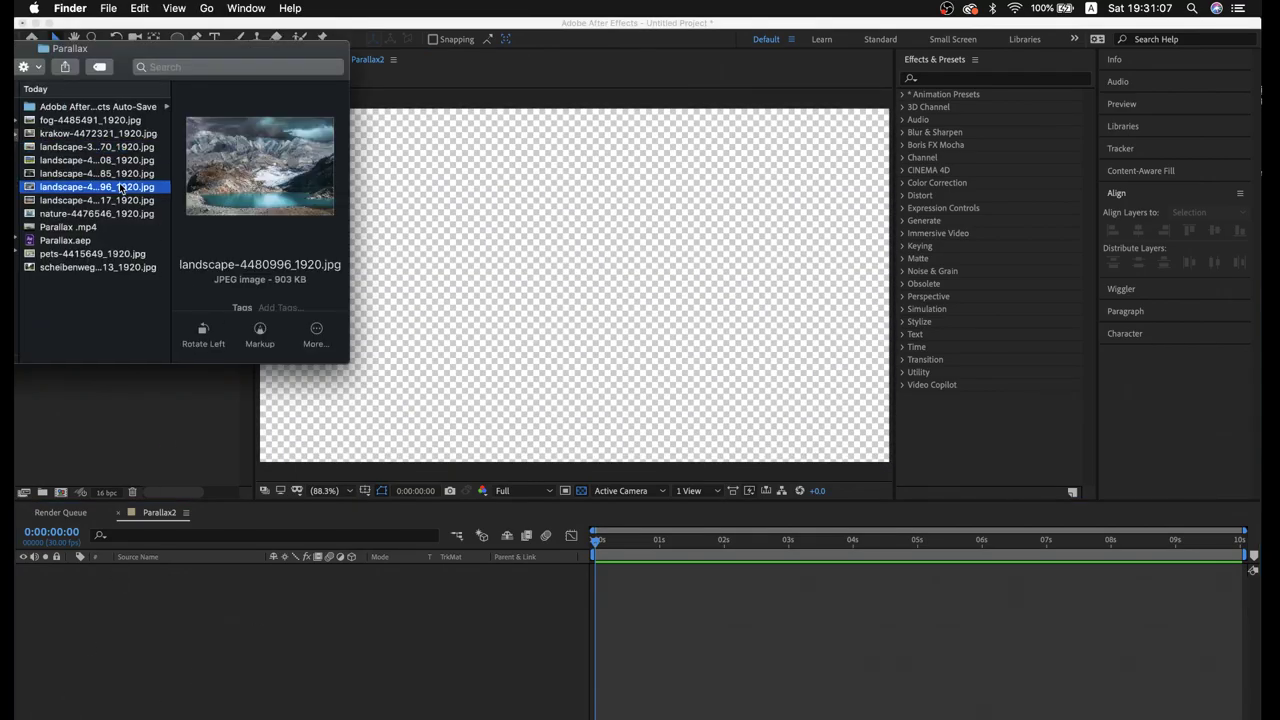
click(117, 216)
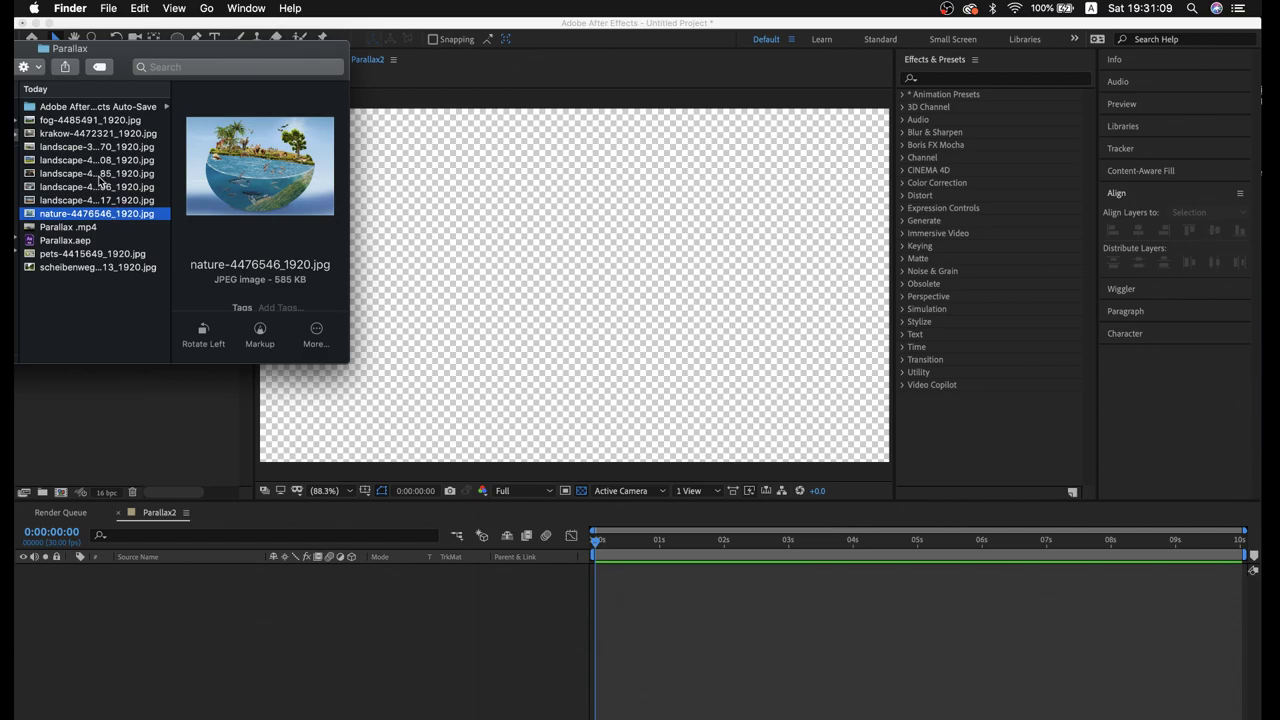
click(100, 174)
click(92, 160)
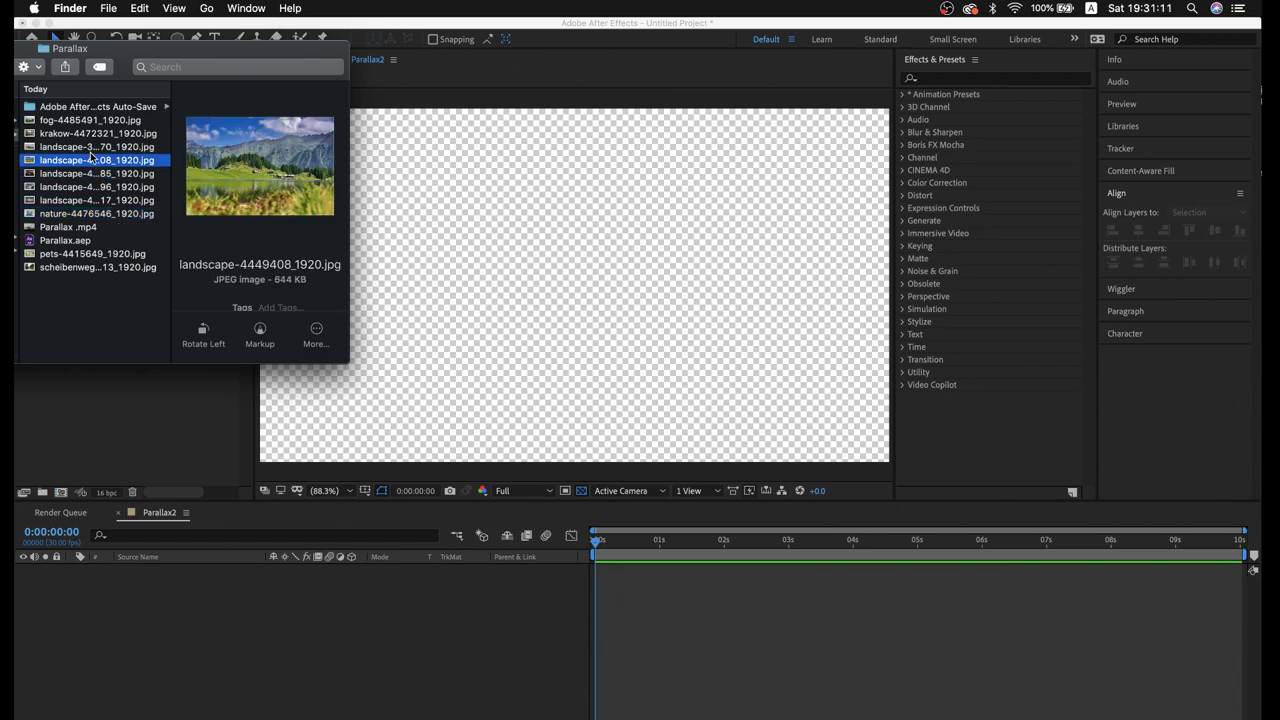
drag(90, 157, 126, 391)
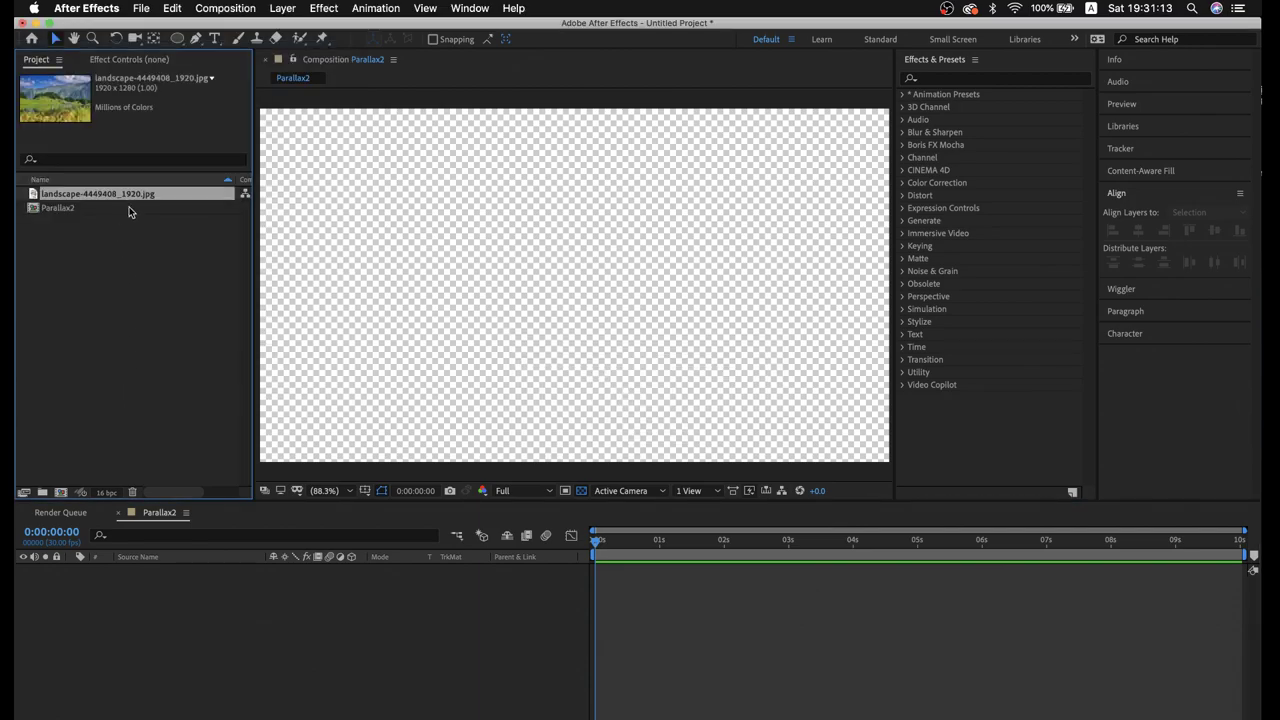
Make a new 1920×1280 composition from the landscape-4449408_1920 footage
mouse_move(131, 195)
mouse_down()
mouse_move(138, 373)
mouse_move(113, 206)
mouse_move(62, 493)
mouse_move(41, 306)
mouse_up()
drag(66, 190, 203, 408)
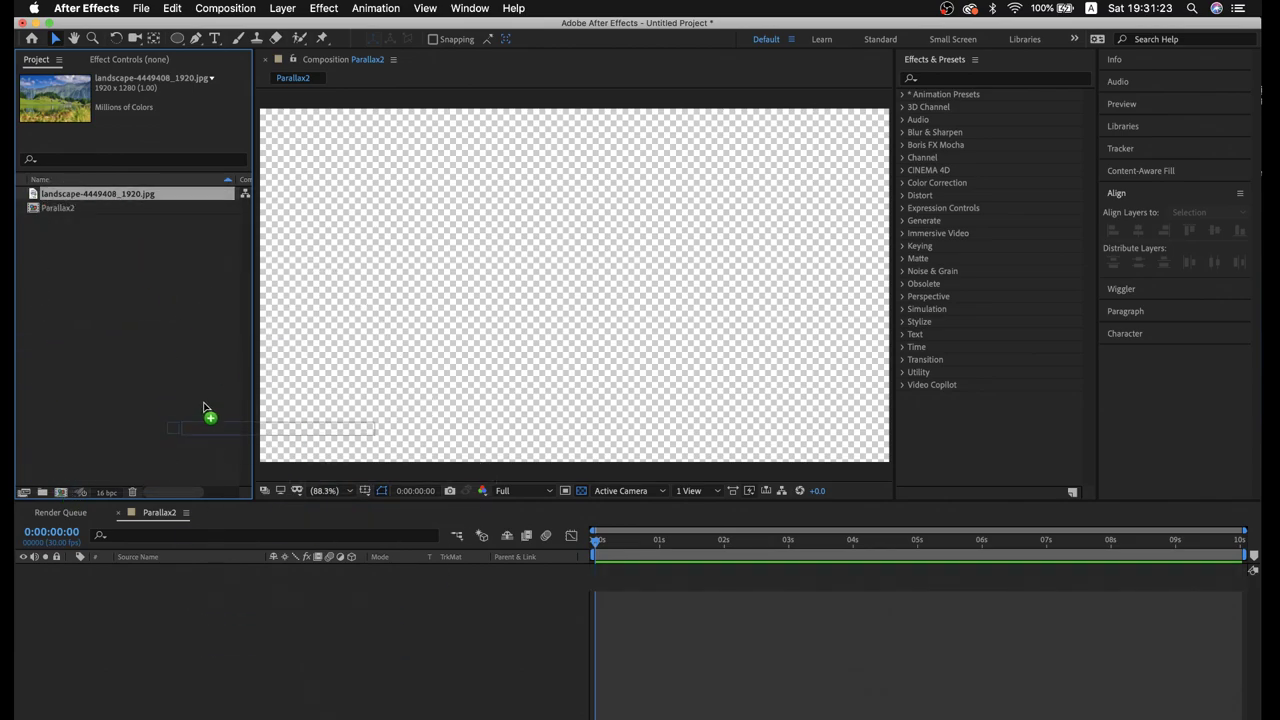
drag(203, 408, 61, 494)
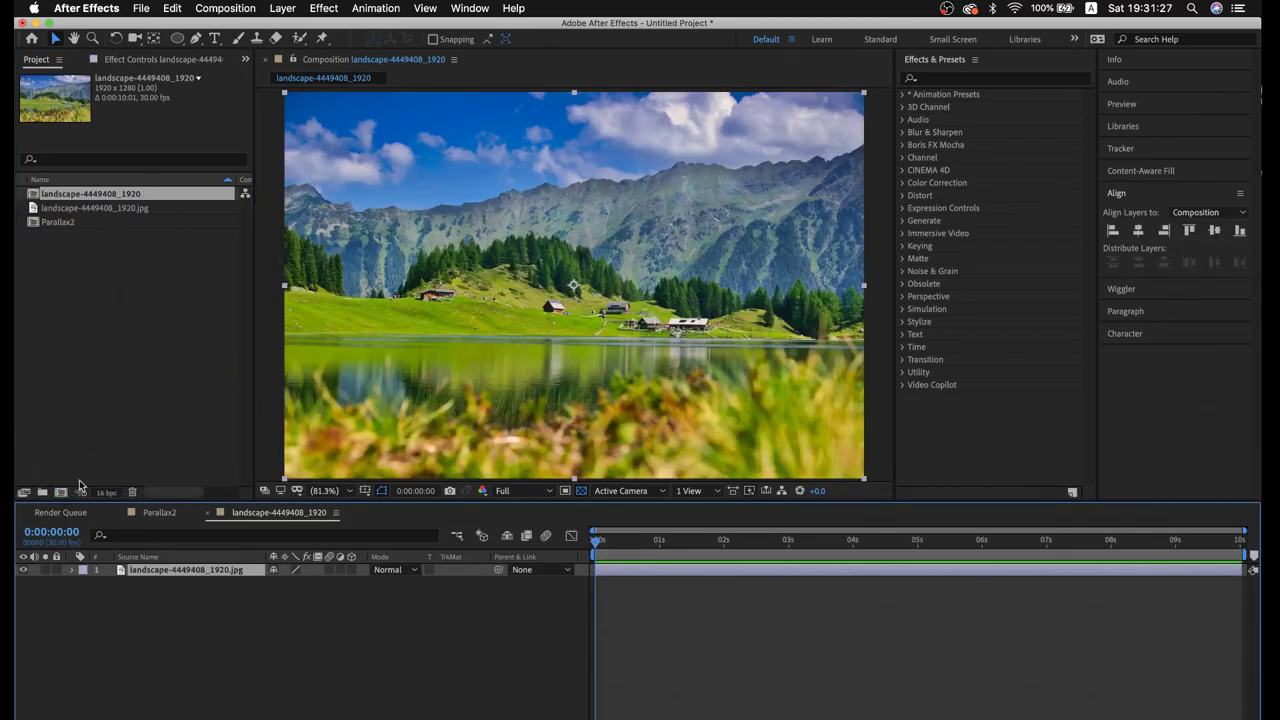
Set the viewer magnification to Fit so the whole mountain-lake image shows
scroll(493, 328, down, 1)
scroll(493, 328, up, 2)
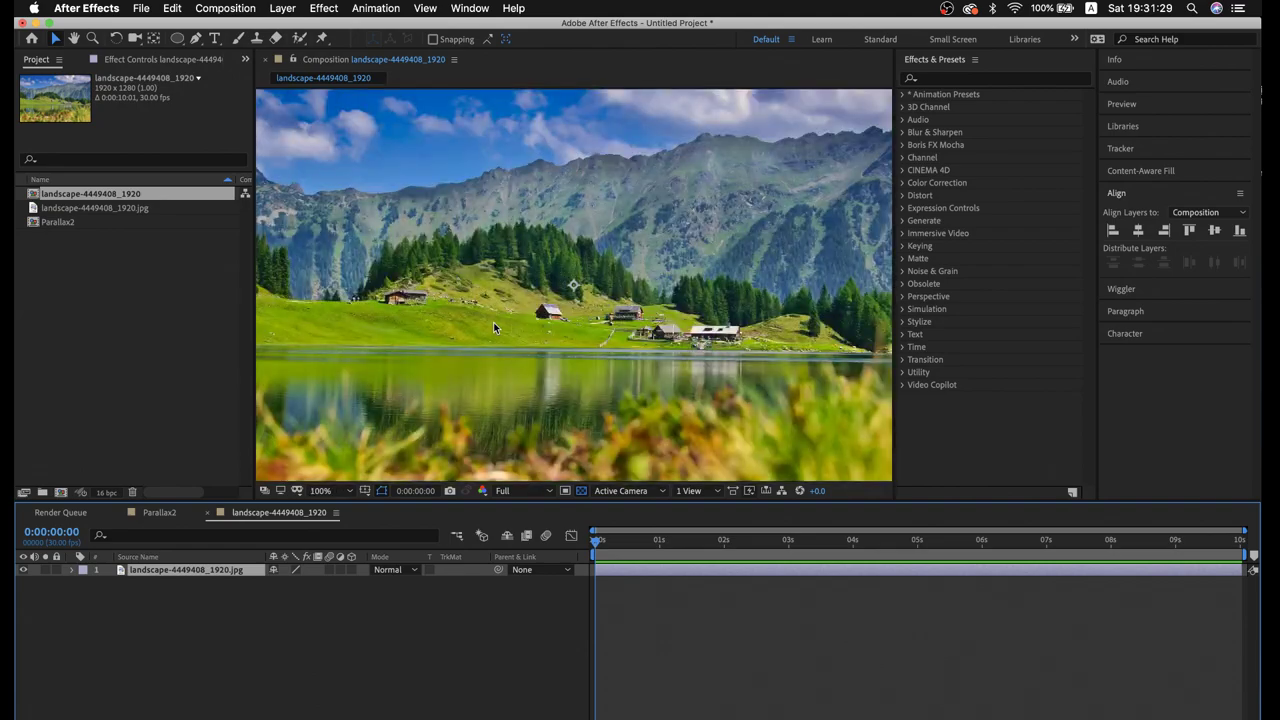
scroll(535, 338, down, 1)
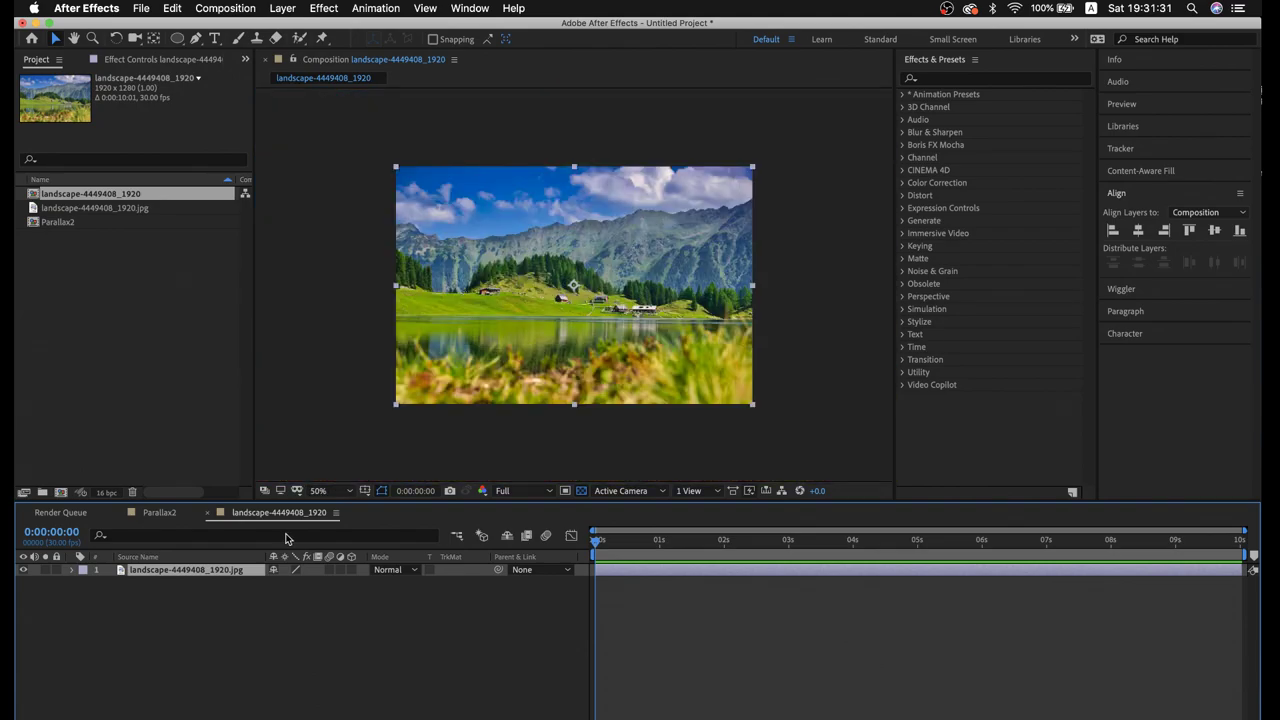
scroll(613, 297, up, 1)
scroll(614, 297, down, 2)
scroll(614, 297, up, 2)
click(337, 494)
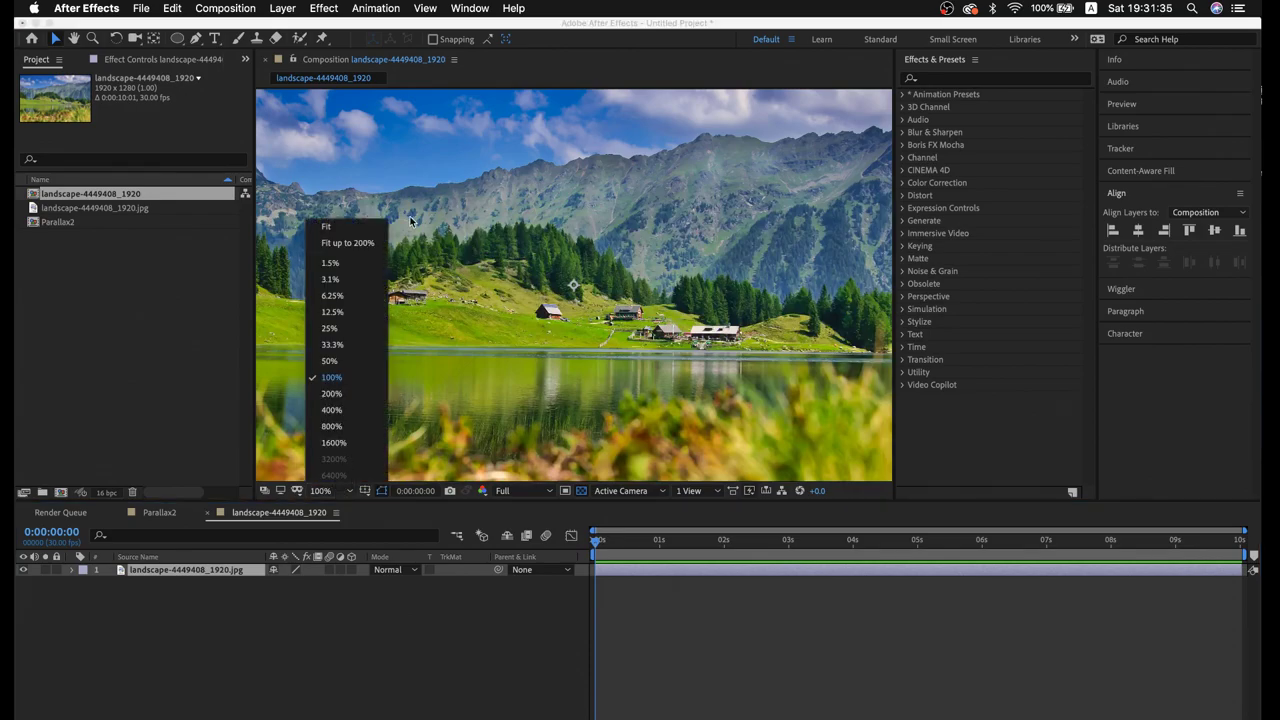
click(369, 244)
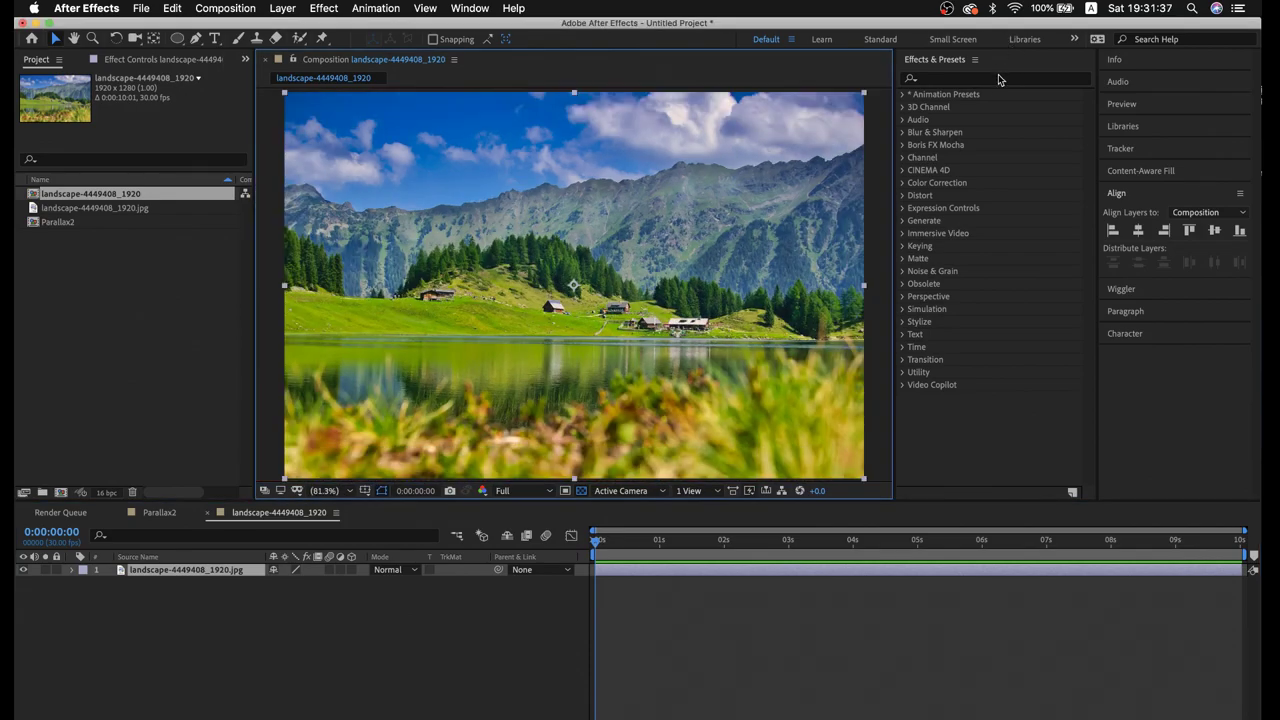
click(998, 77)
Search 'opti' in Effects & Presets and apply Optics Compensation to the landscape layer
text(oc)
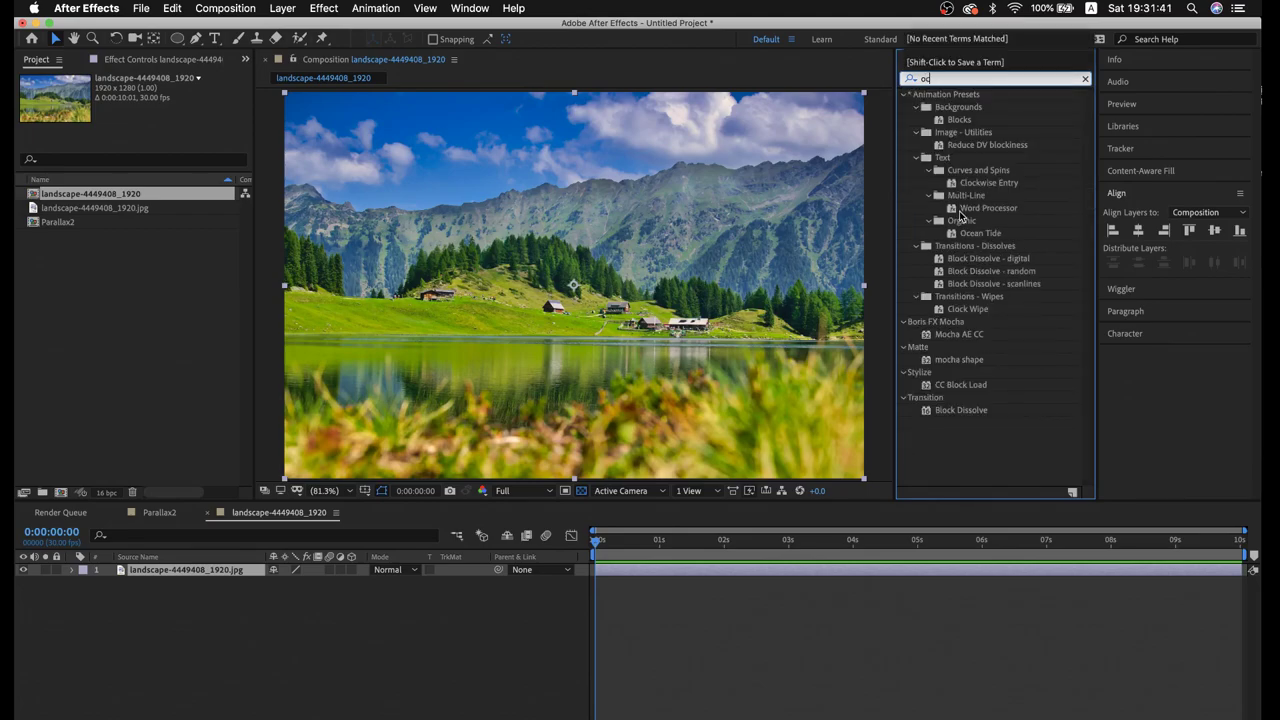
key(BackSpace)
text(pti)
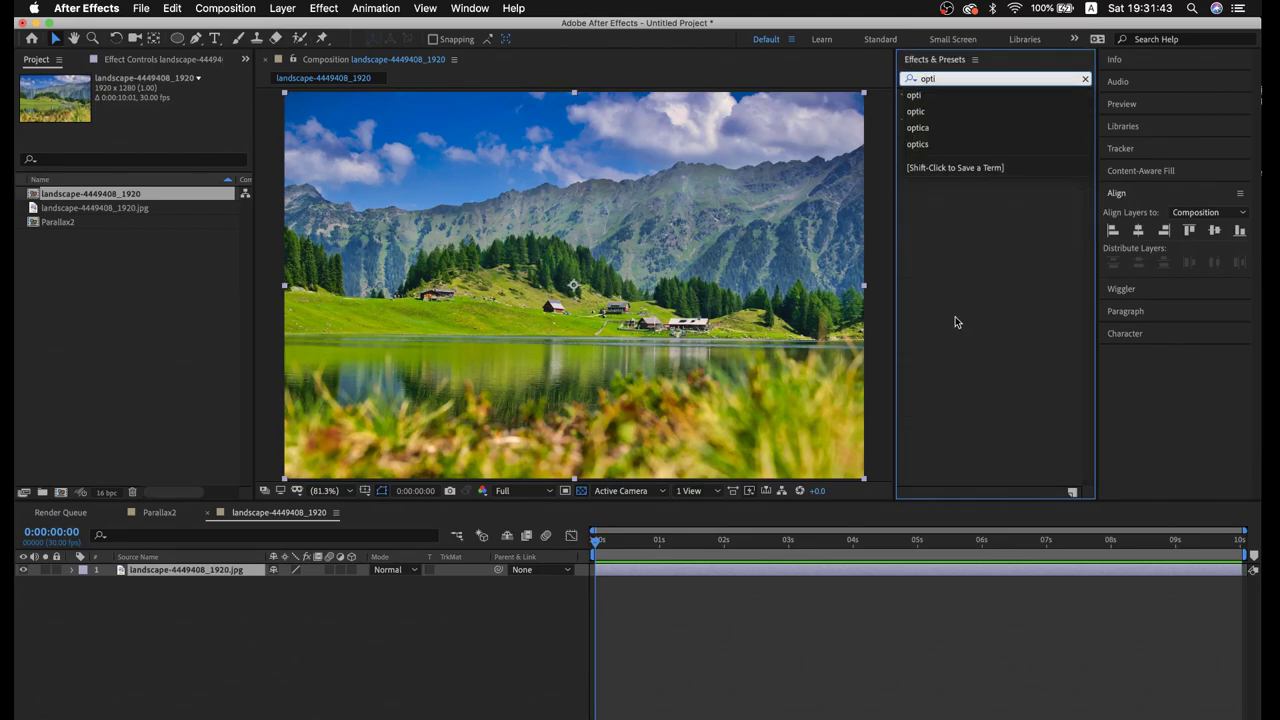
click(955, 317)
click(942, 108)
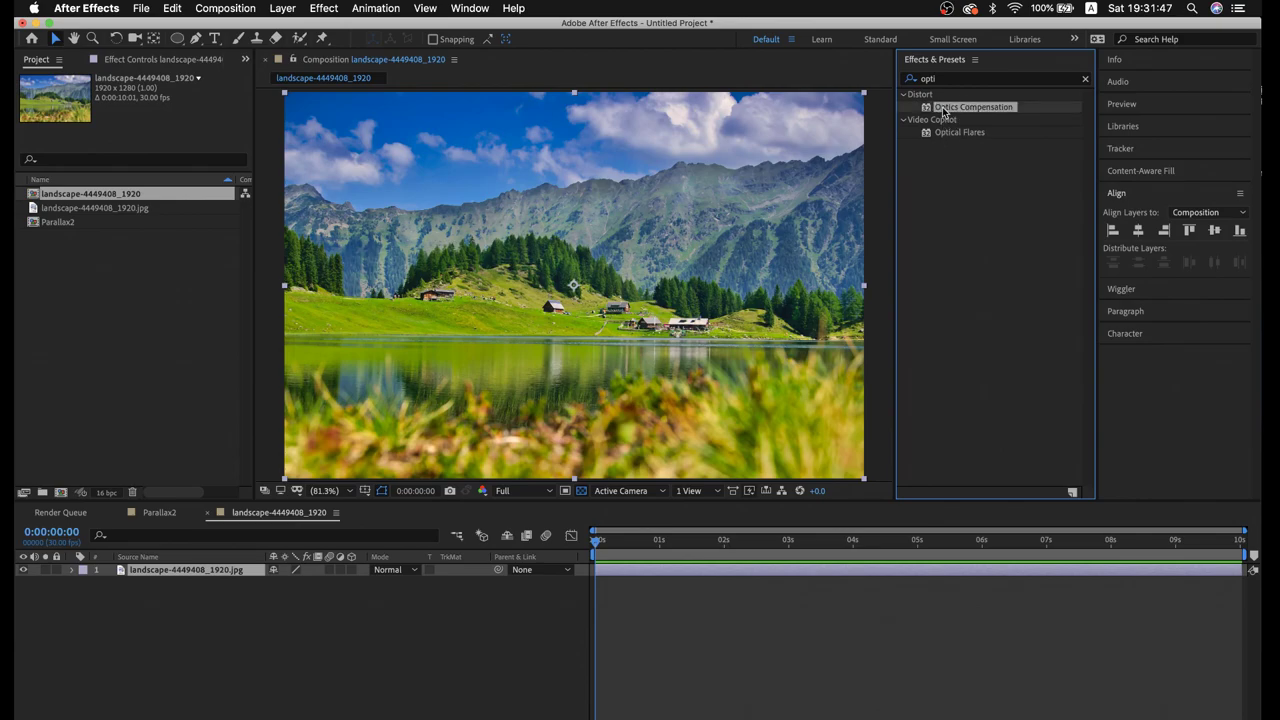
double_click(946, 108)
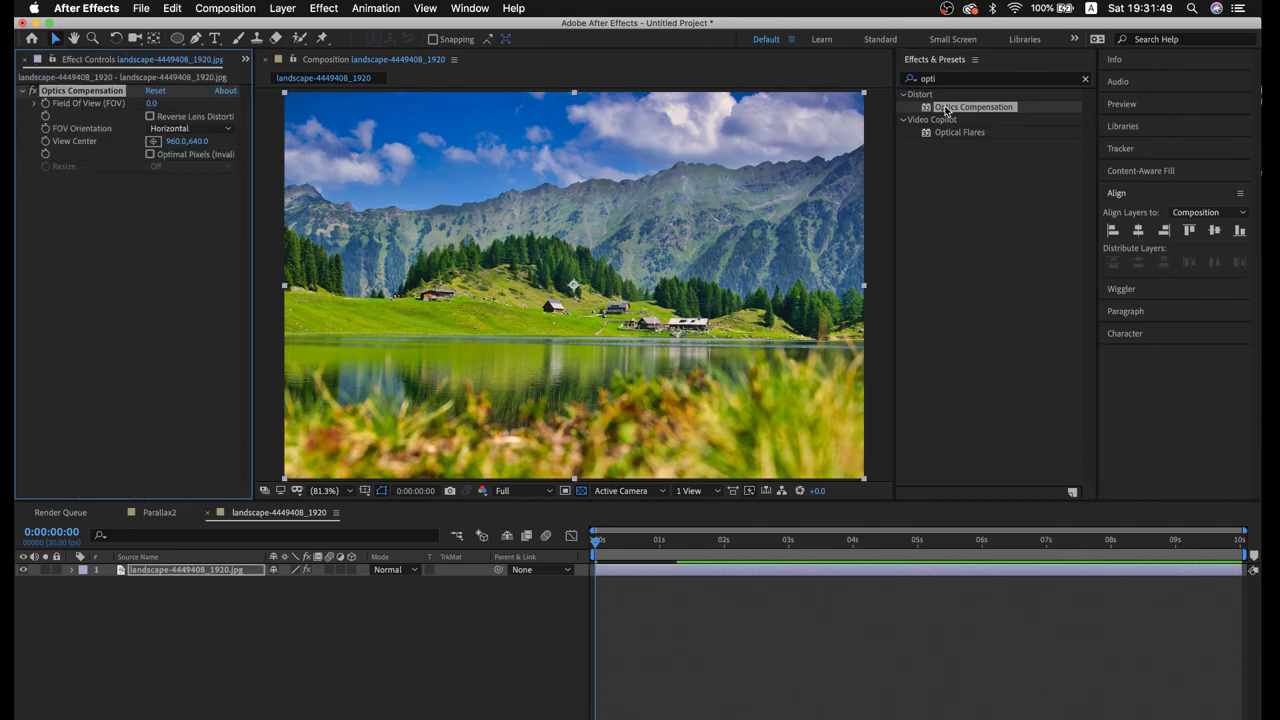
Raise Optics Compensation's Field of View to 69.0 to bulge the image
click(469, 8)
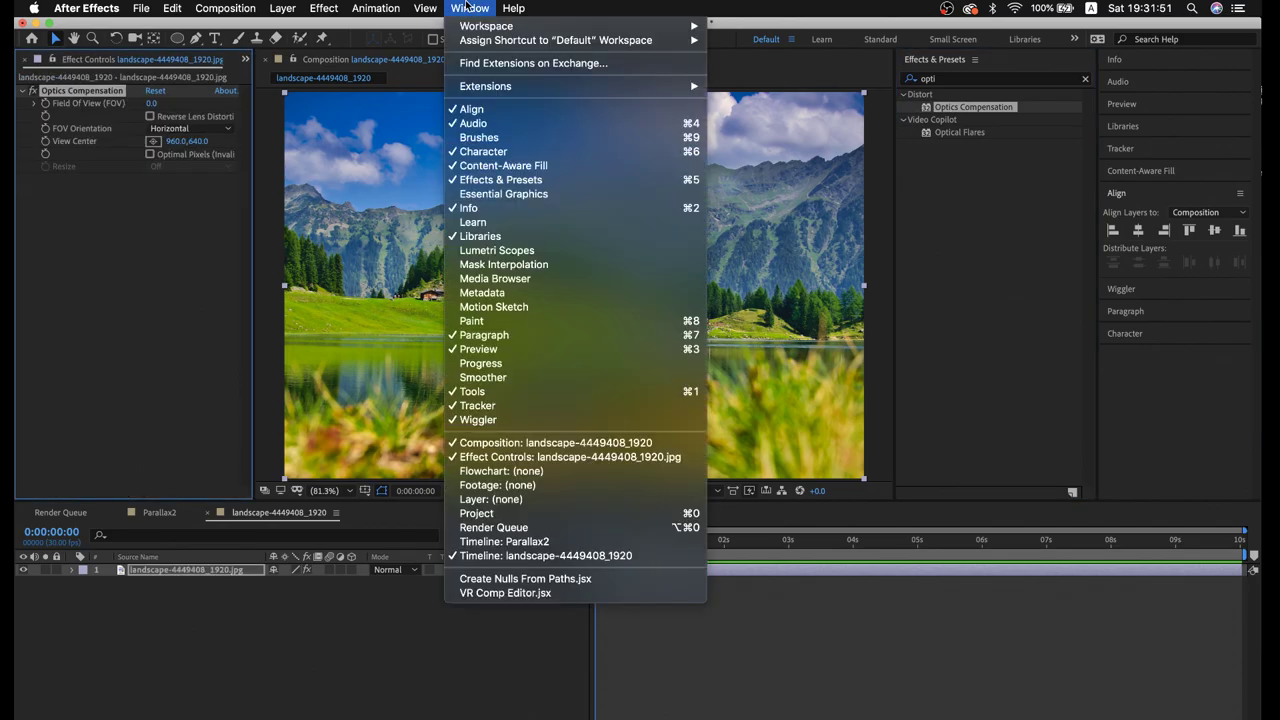
click(204, 227)
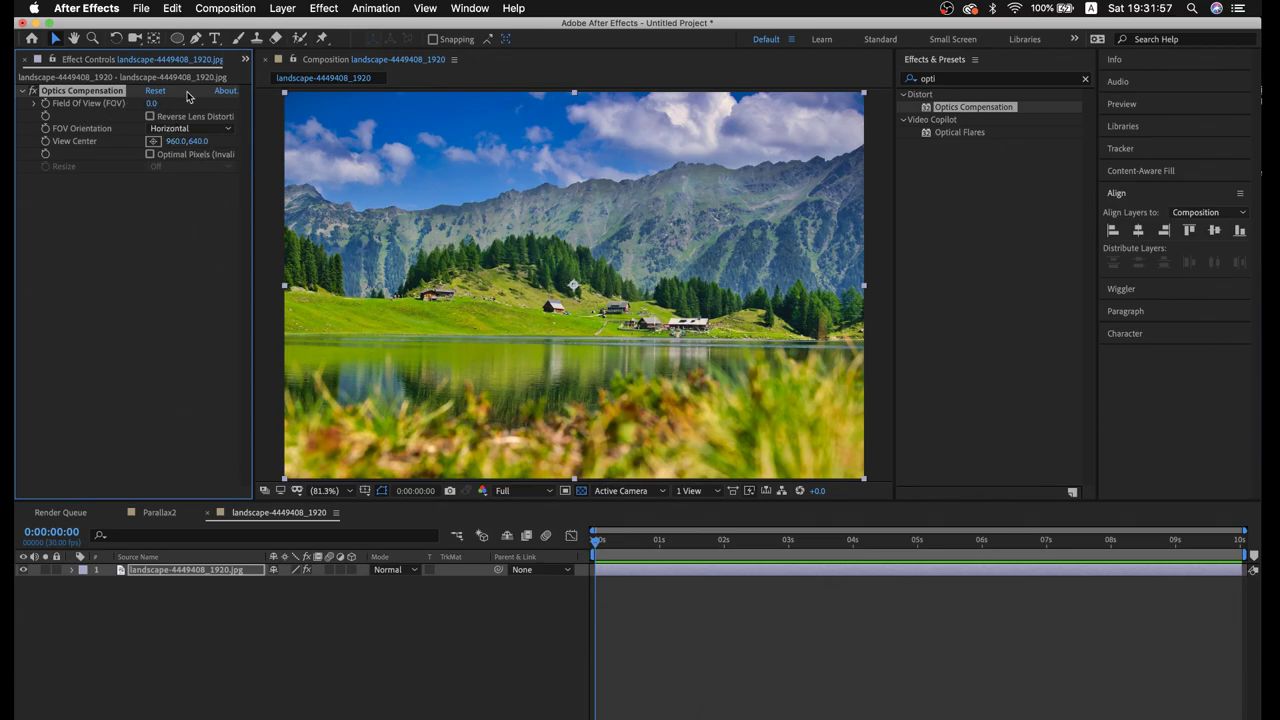
drag(151, 103, 736, 184)
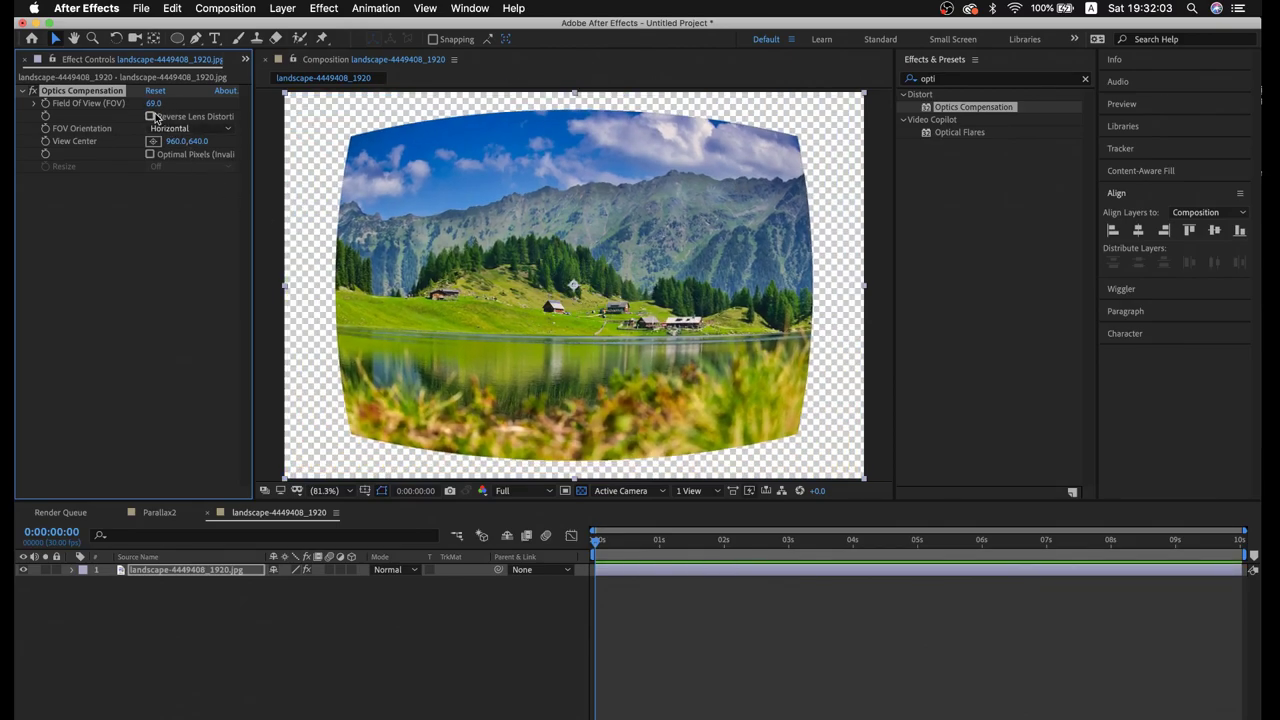
click(155, 90)
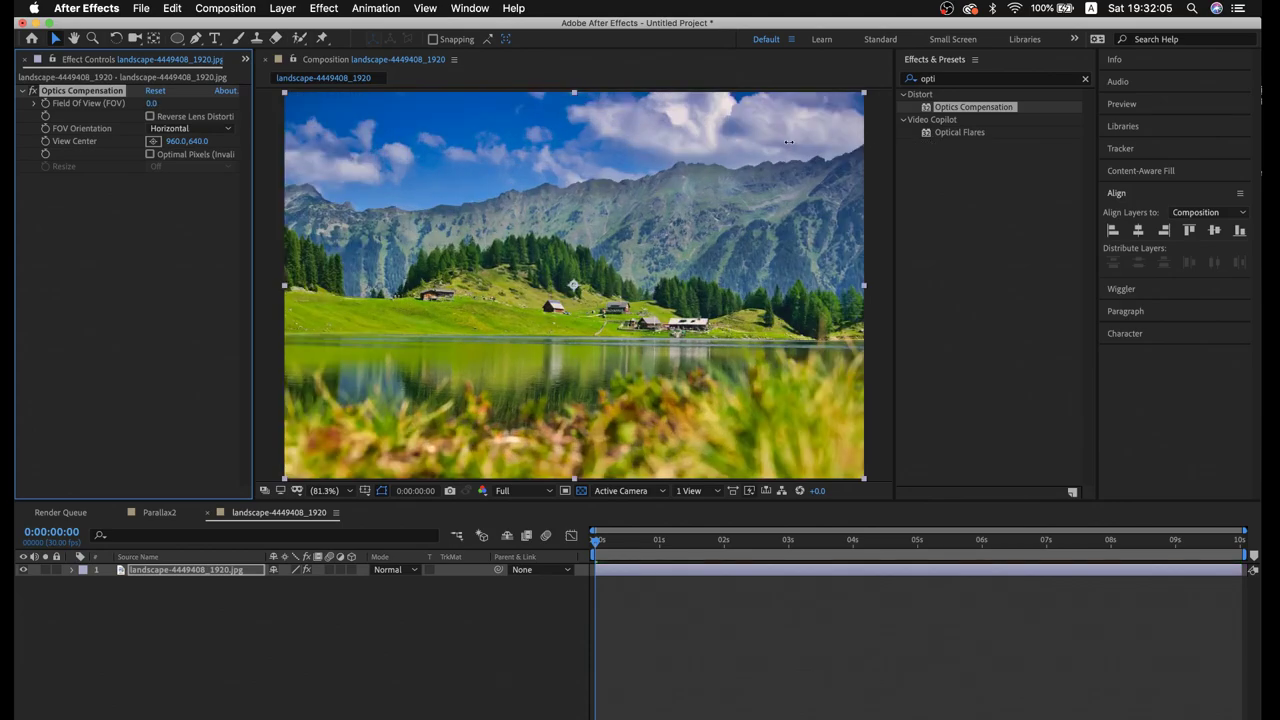
drag(788, 142, 905, 150)
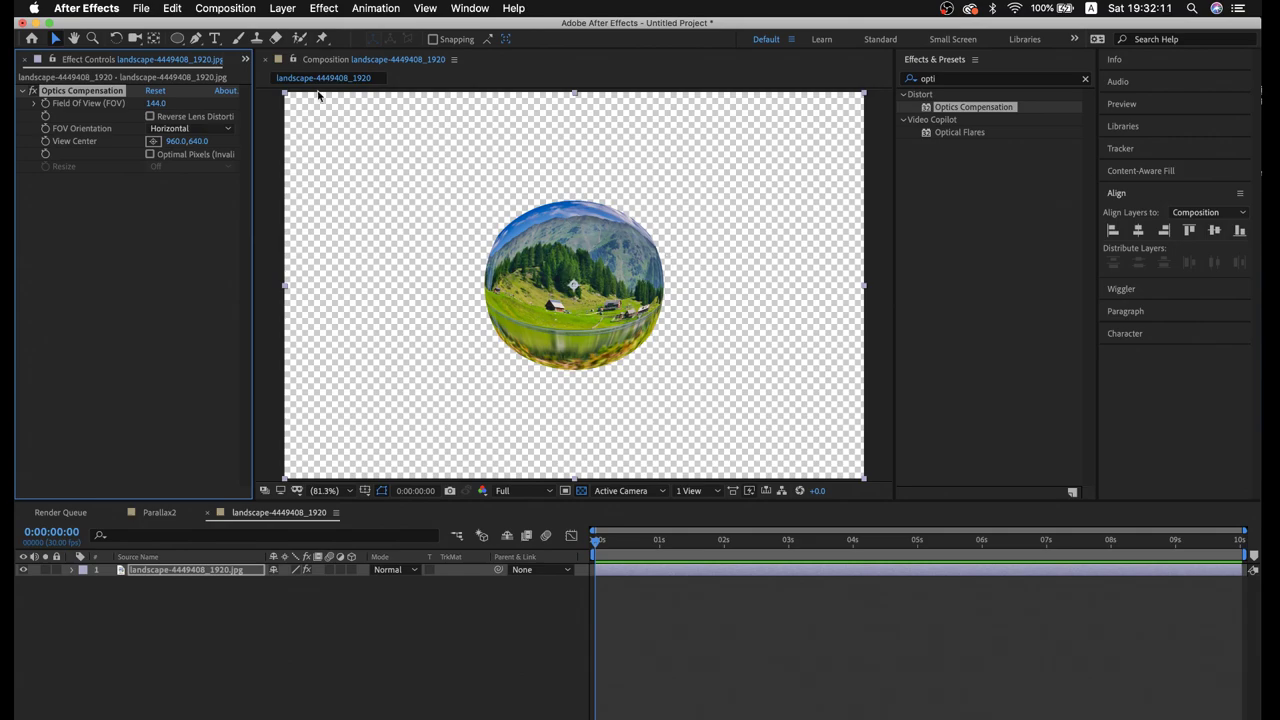
drag(167, 105, 332, 117)
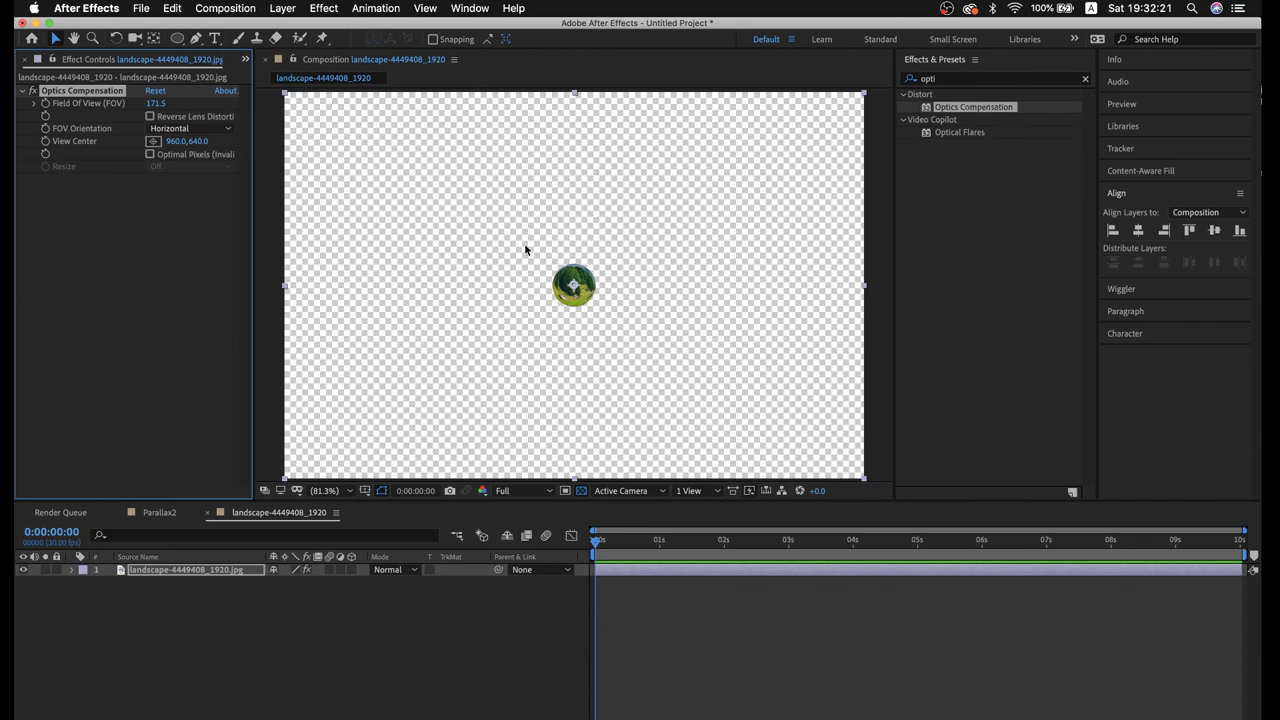
key(super+z)
key(super+z)
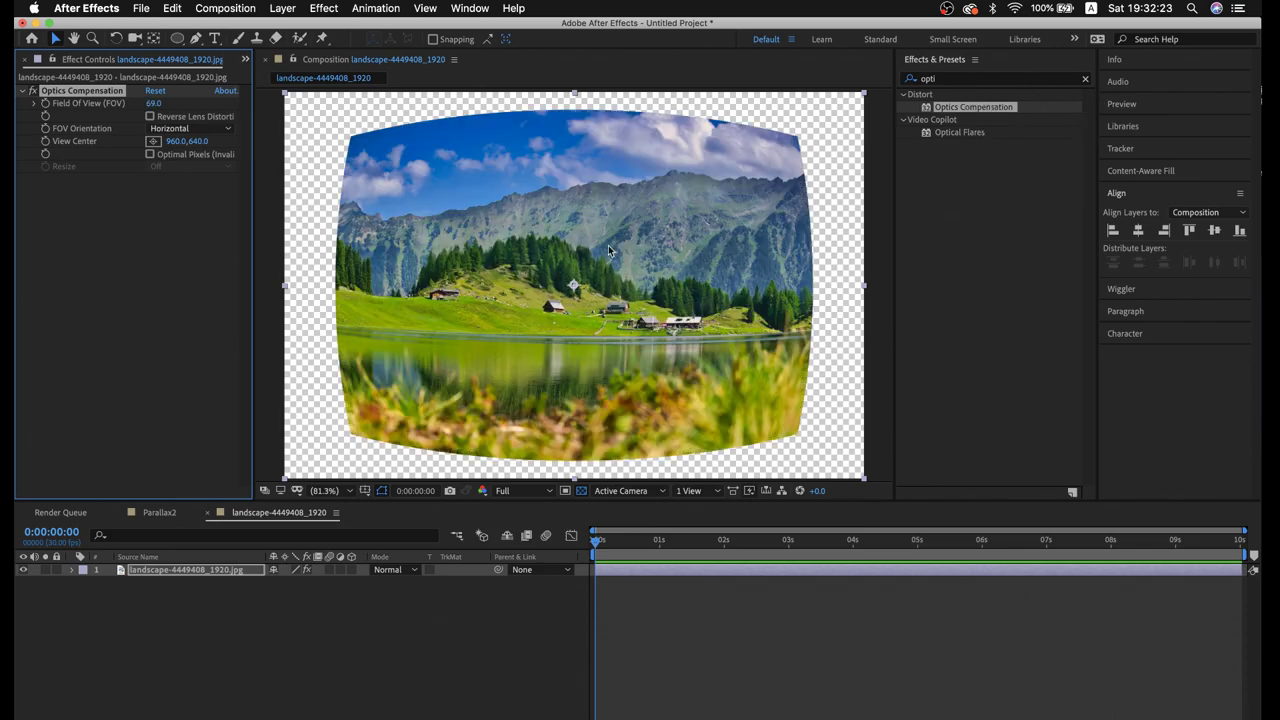
key(super+z)
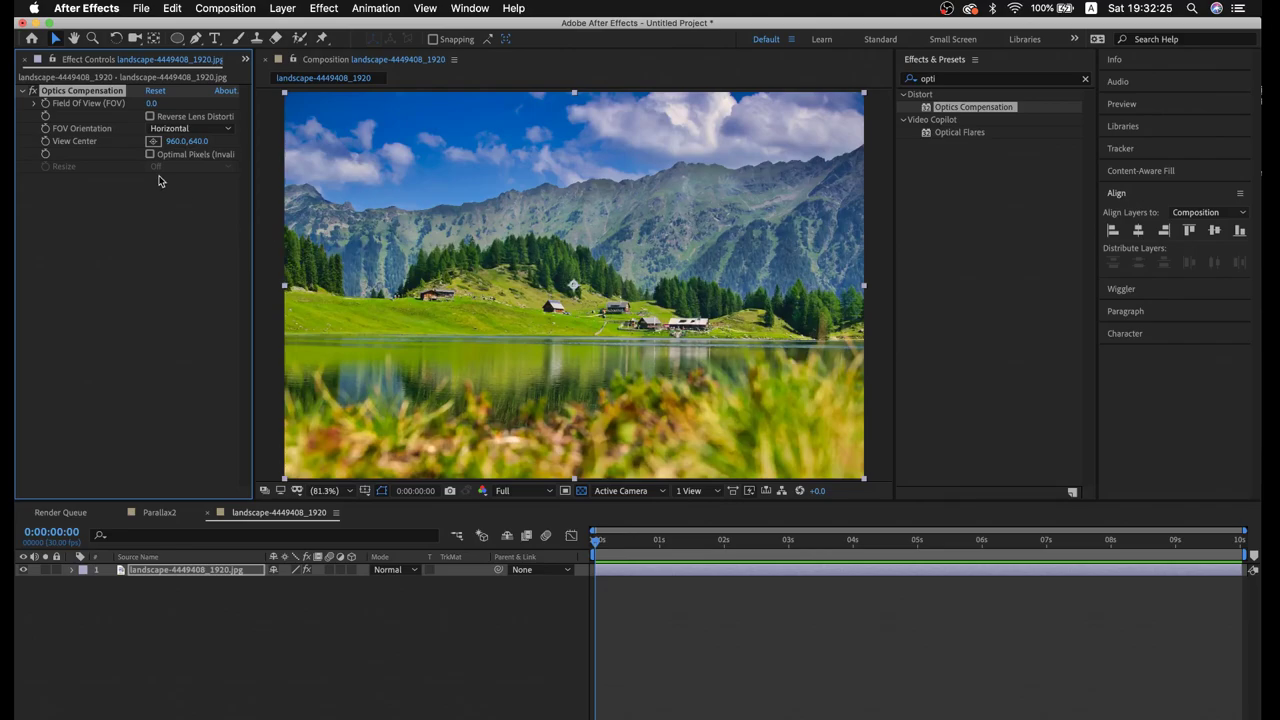
Enable Reverse Lens Distortion with Horizontal orientation, test Field of View 57.4 and 128, then undo to 0
click(80, 155)
click(151, 116)
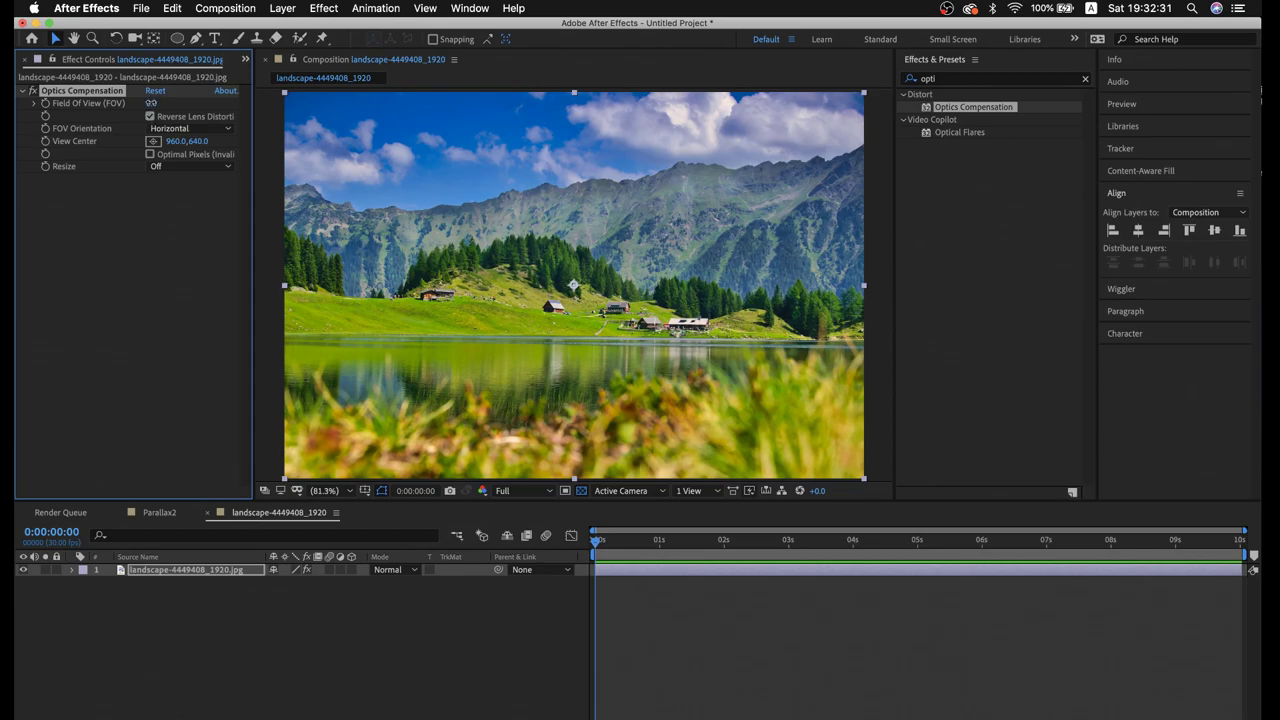
drag(151, 103, 176, 97)
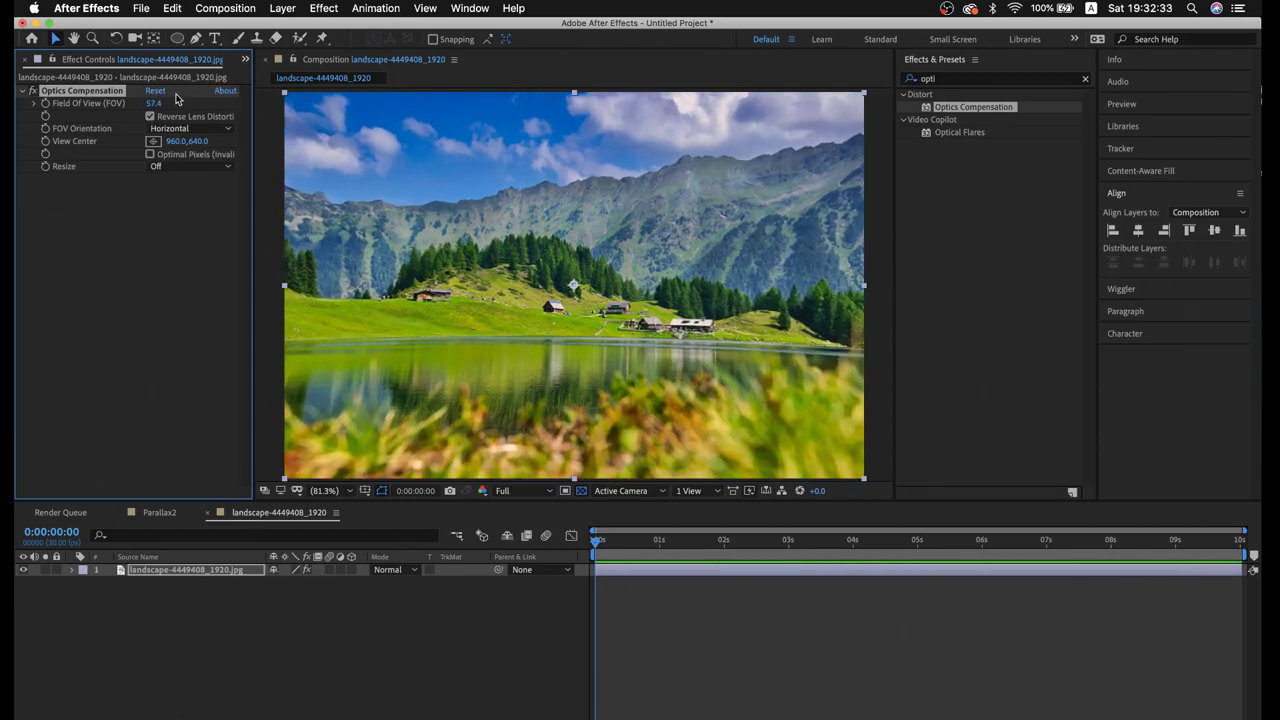
drag(176, 97, 613, 334)
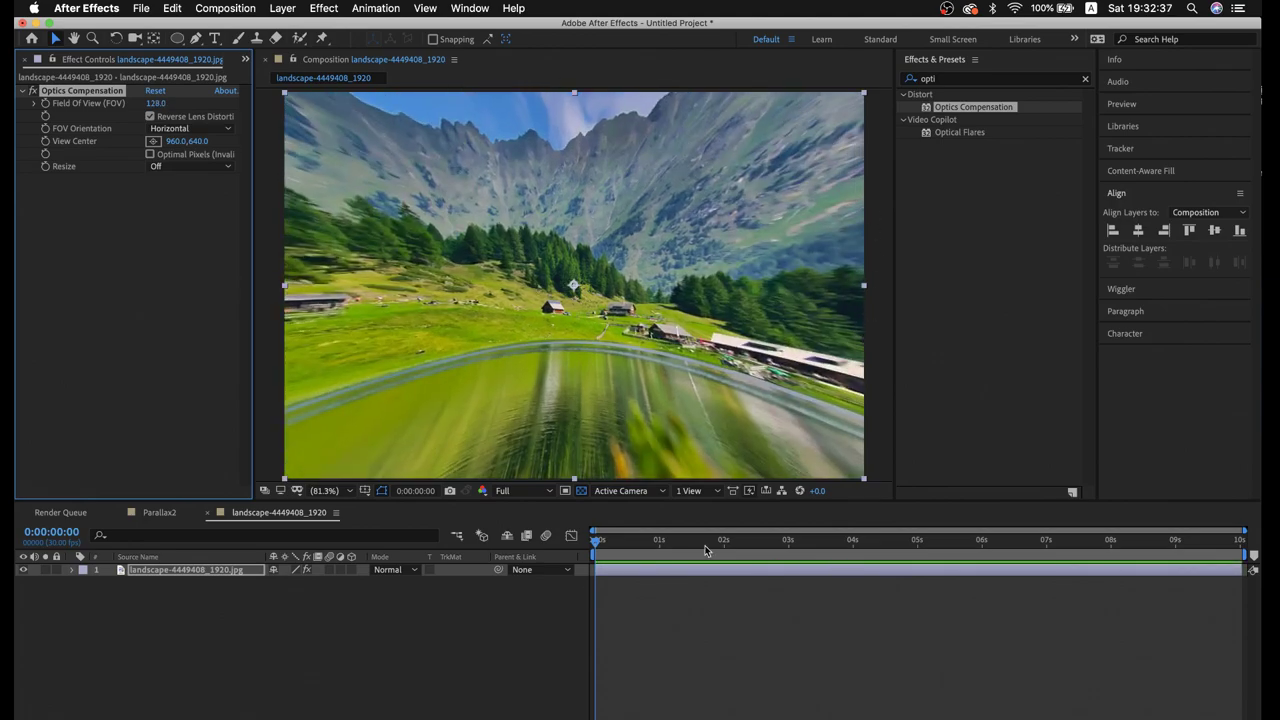
key(super+z)
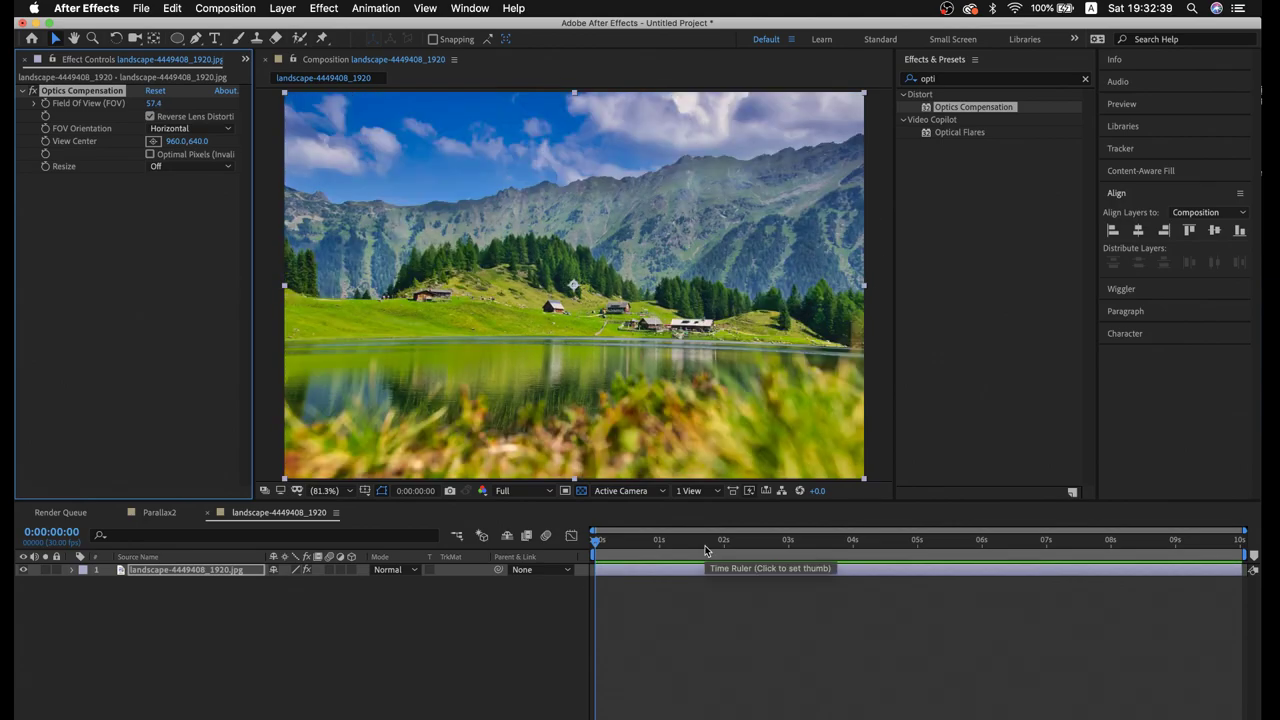
key(super+z)
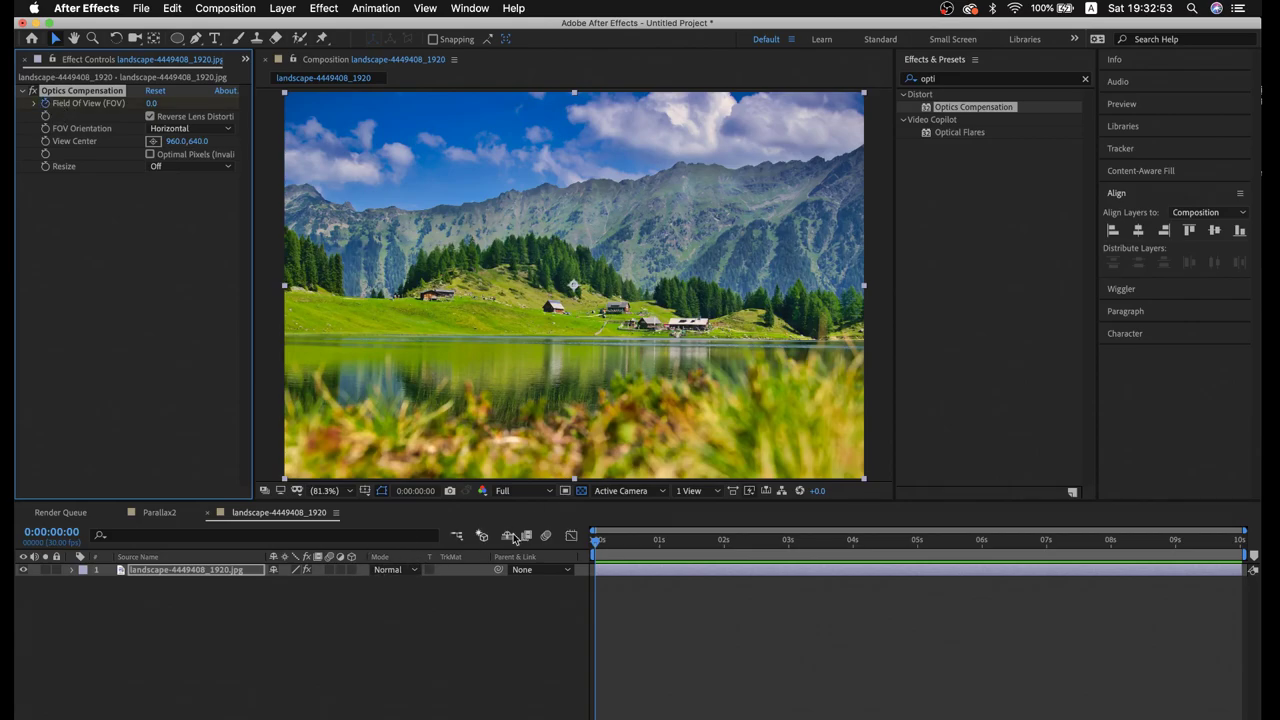
At the 5-second mark, set Optics Compensation's Field of View to 100
drag(645, 549, 918, 557)
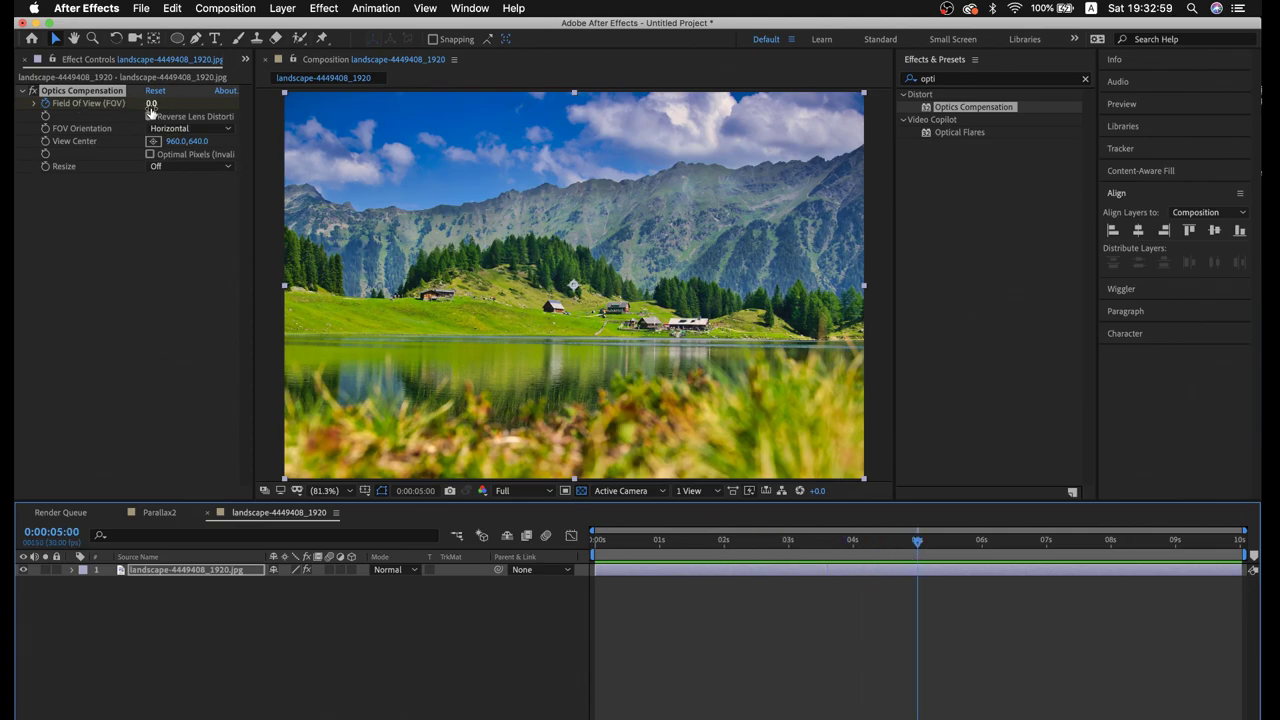
drag(153, 104, 160, 104)
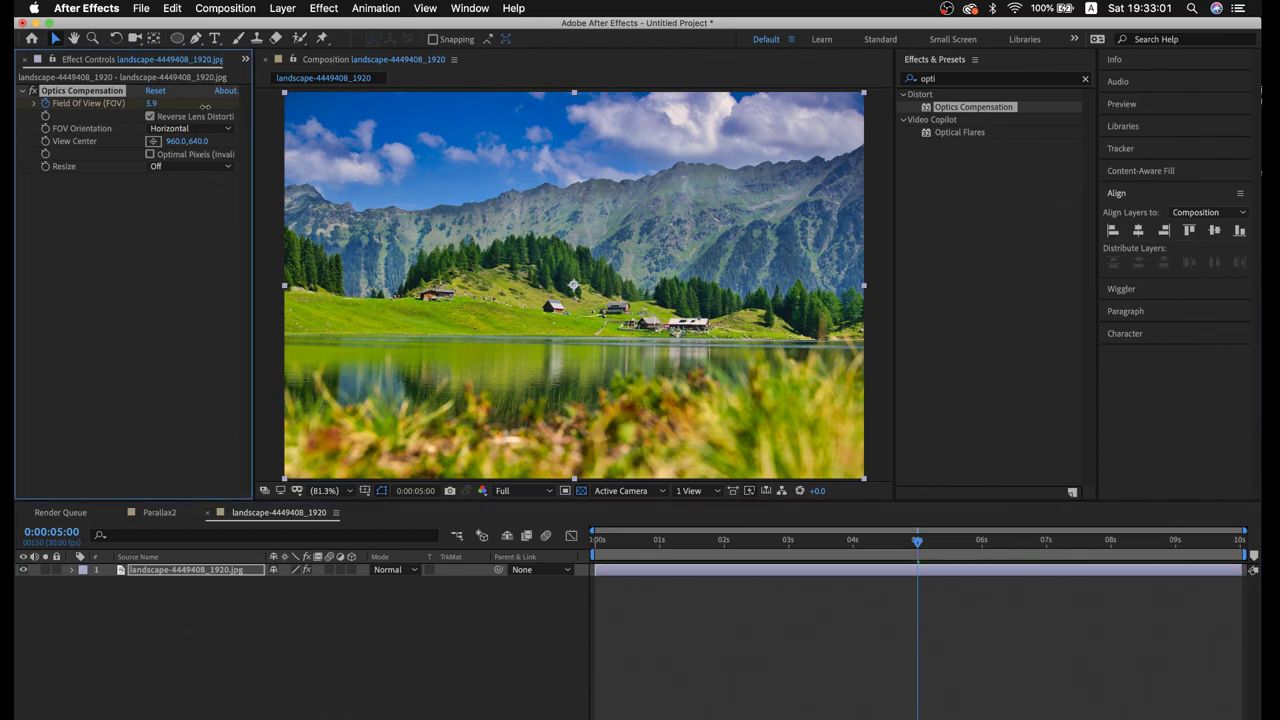
click(150, 116)
click(156, 104)
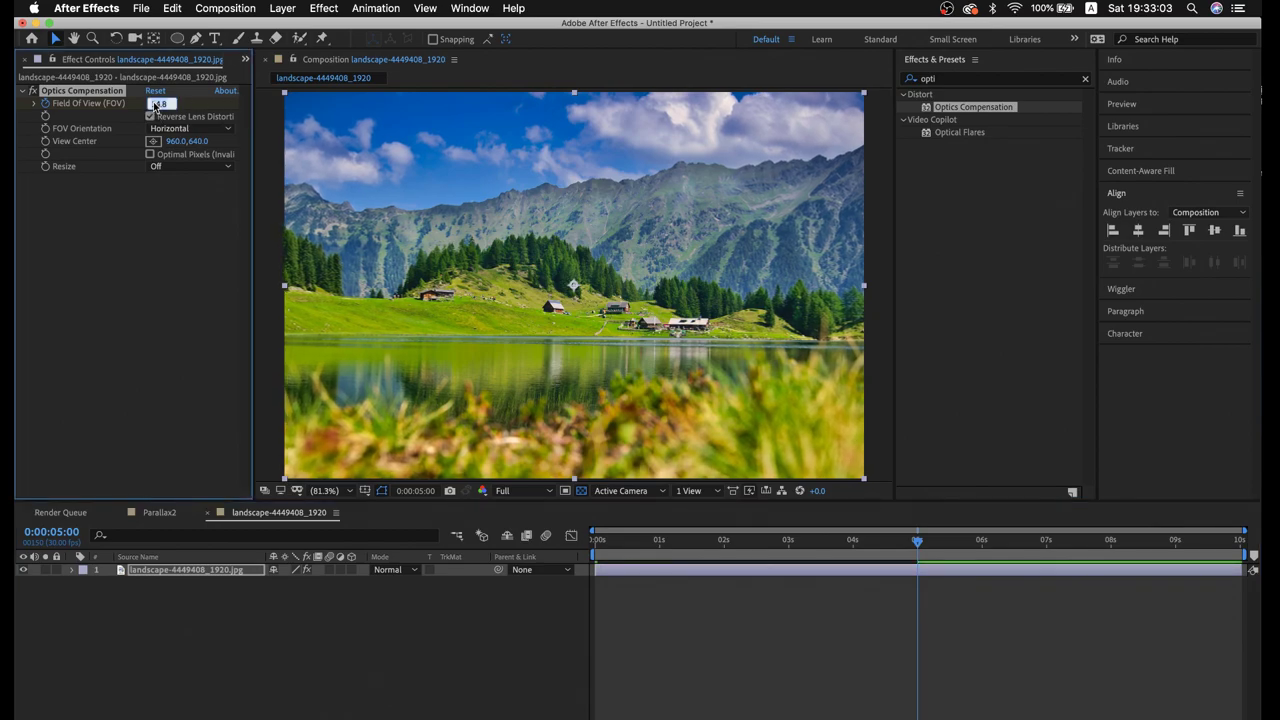
key(Return)
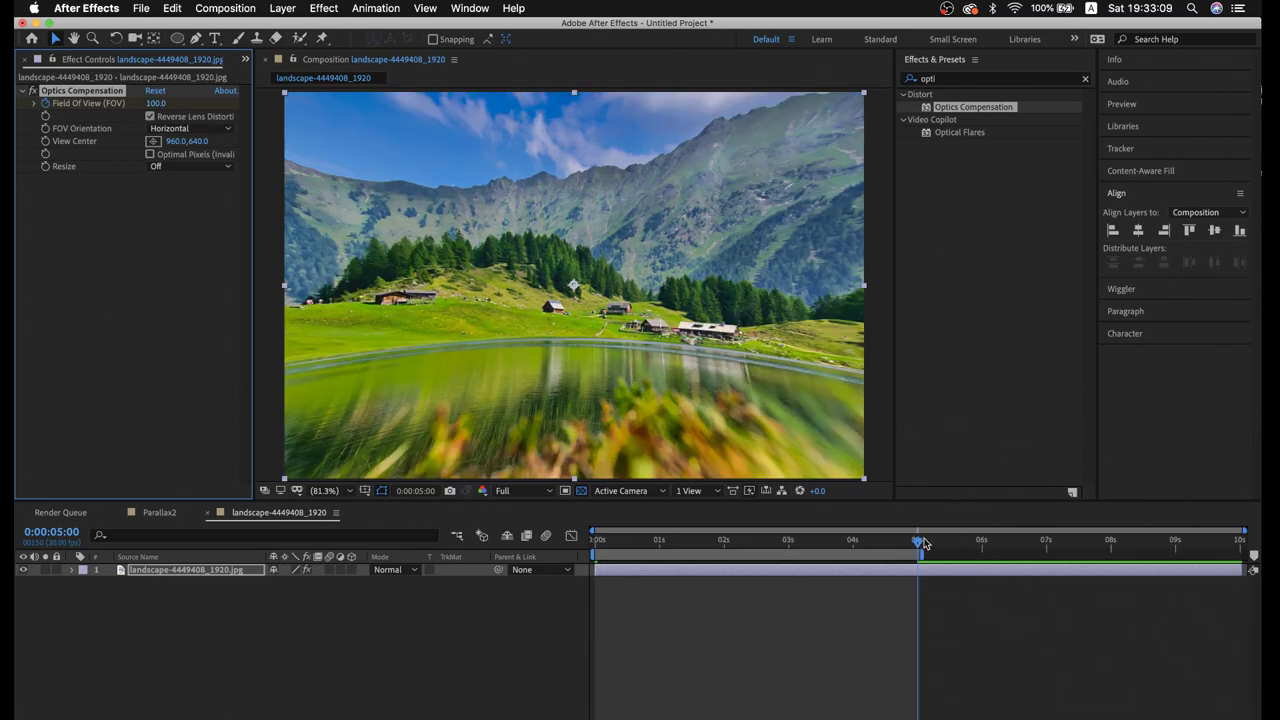
Preview the lens distortion animation from the start, then jump back to the beginning
drag(922, 542, 485, 512)
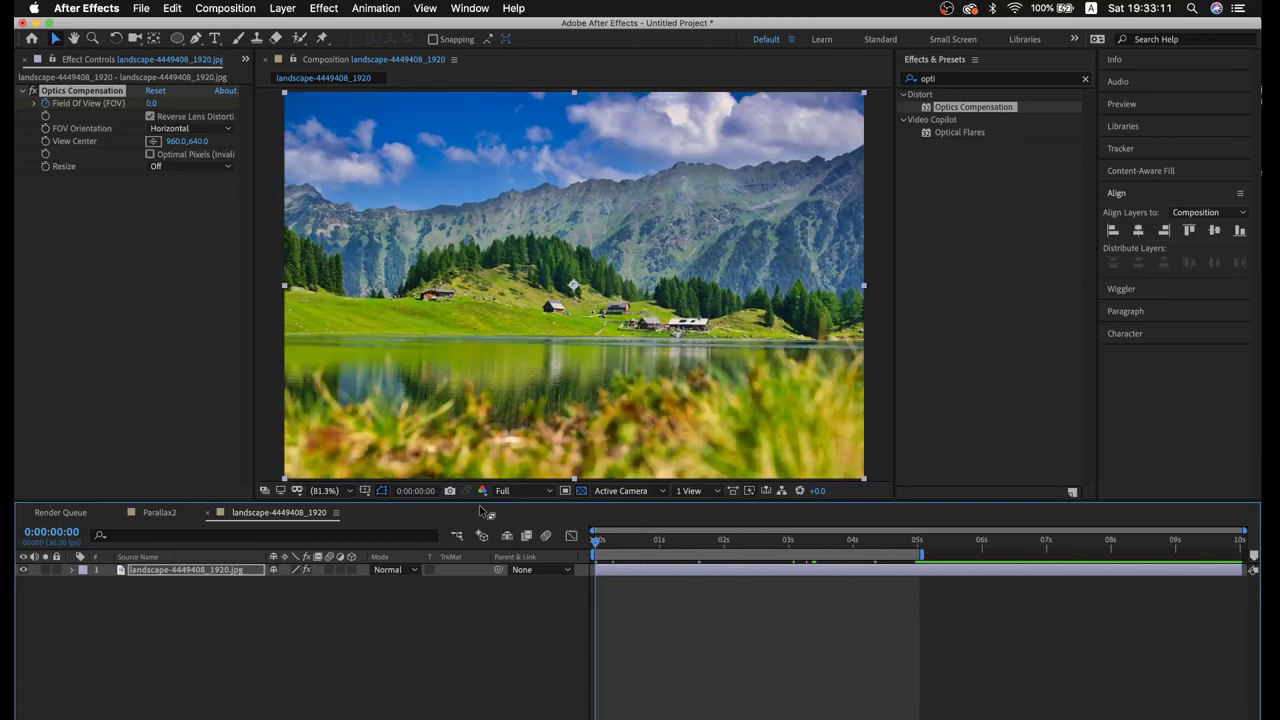
key(space)
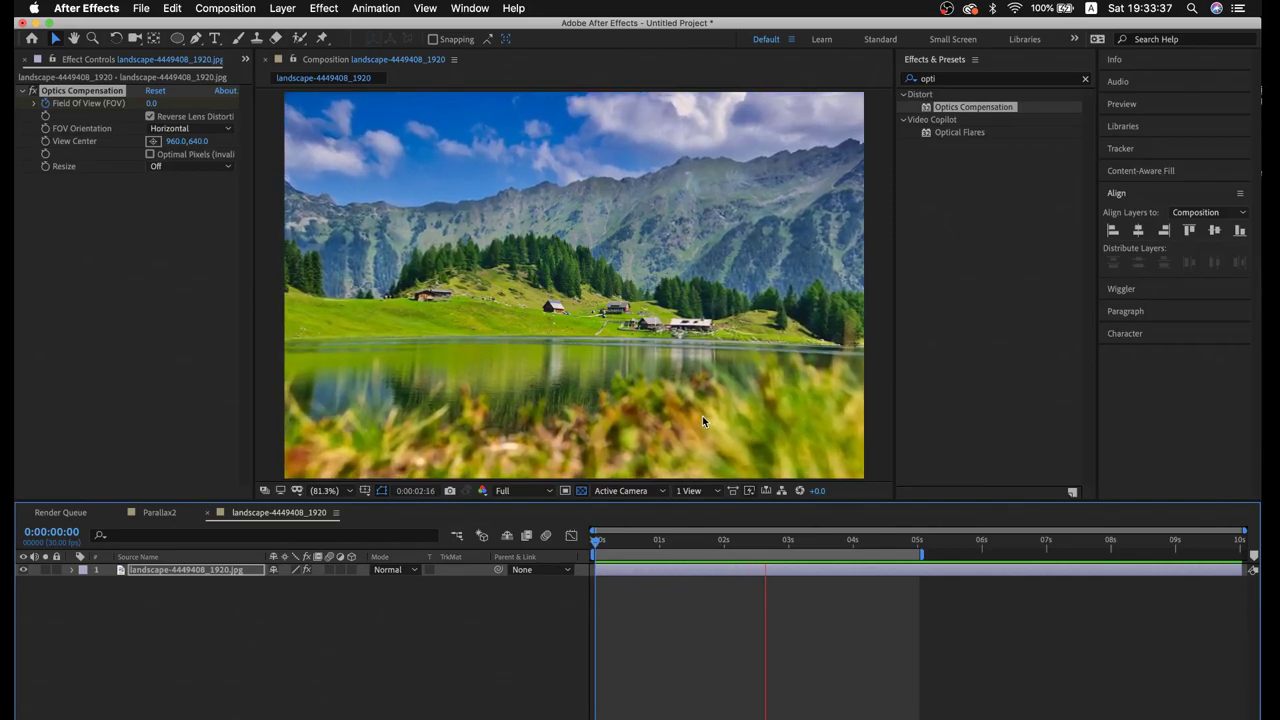
key(space)
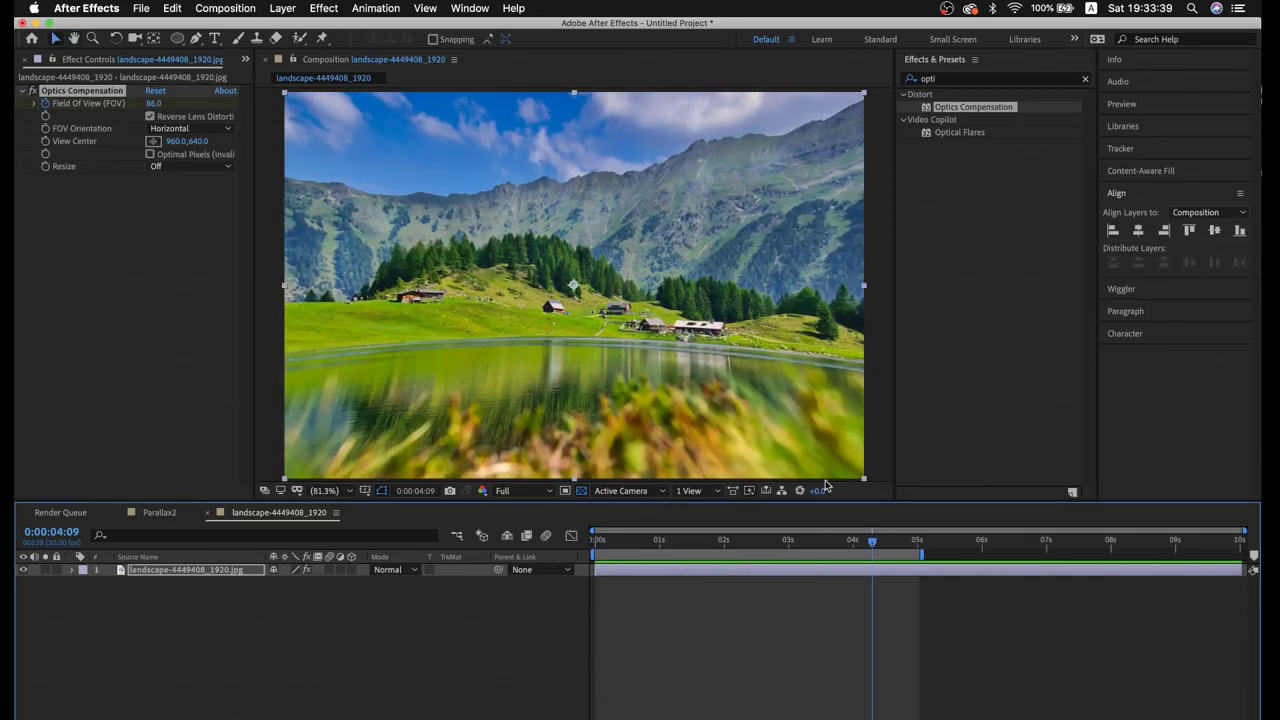
drag(870, 540, 830, 568)
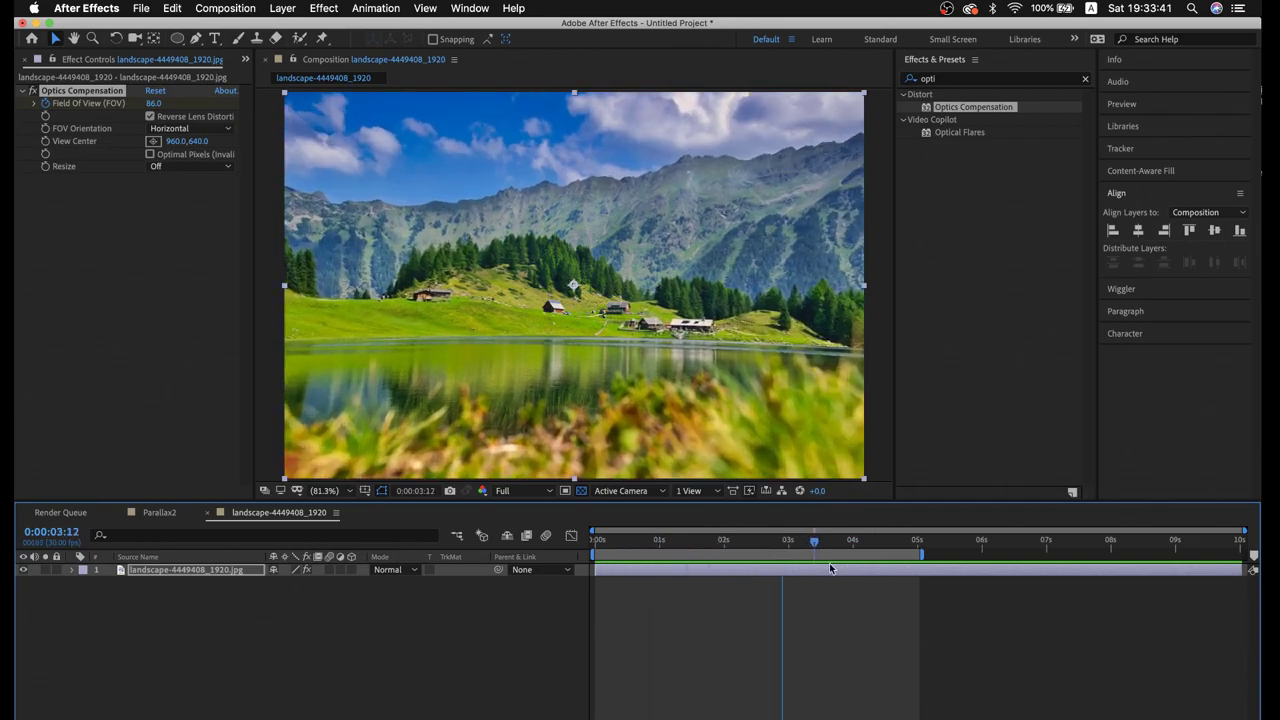
key(Home)
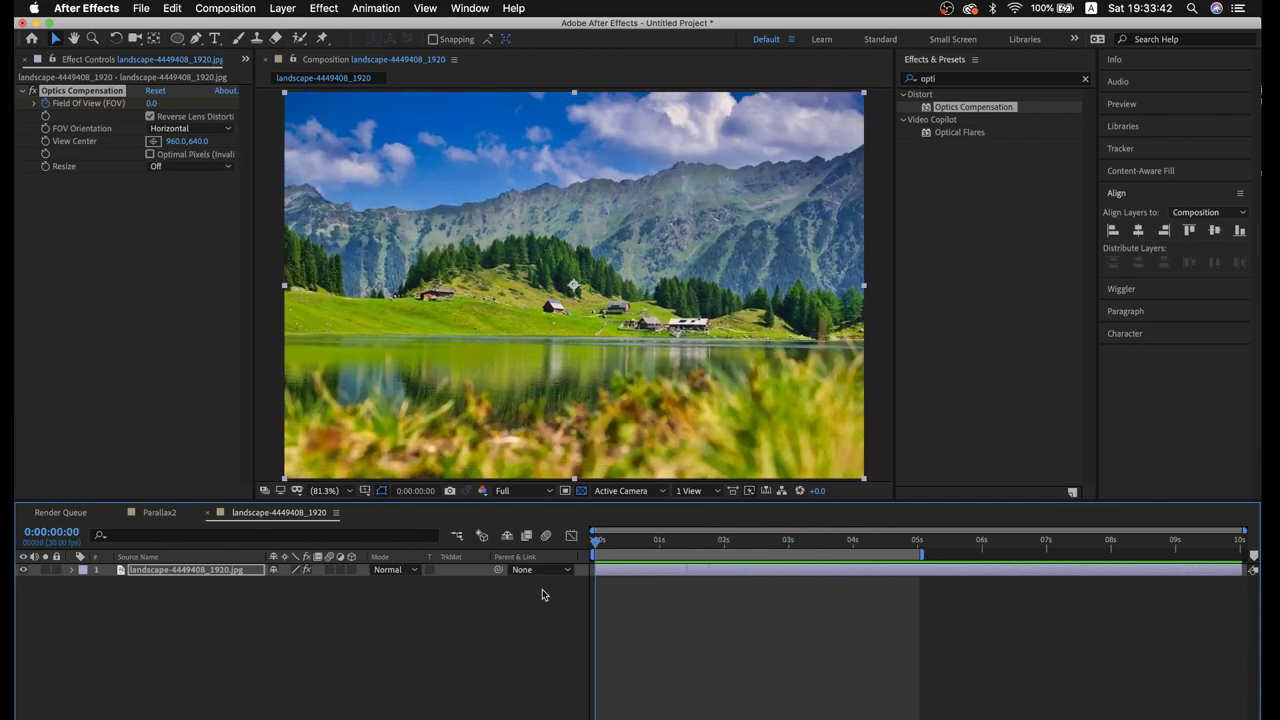
Keyframe the landscape's Scale from 100% at the start to 131% at 5 seconds
key(s)
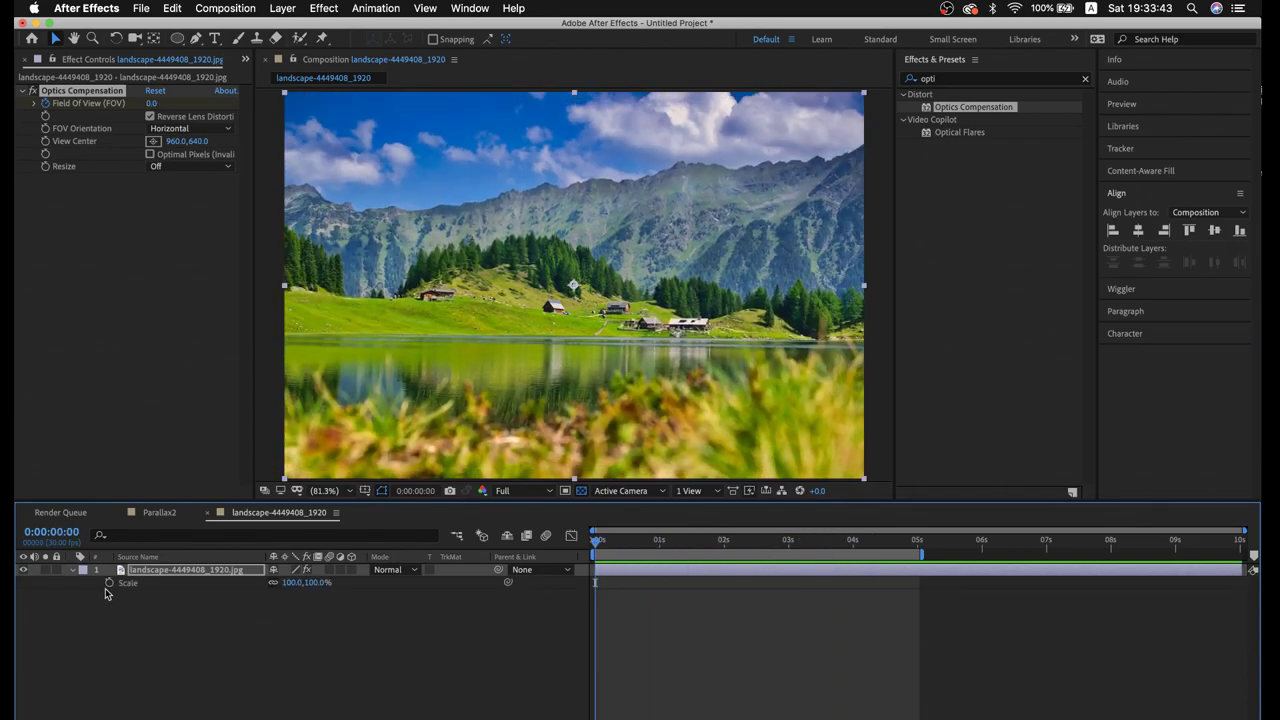
click(109, 584)
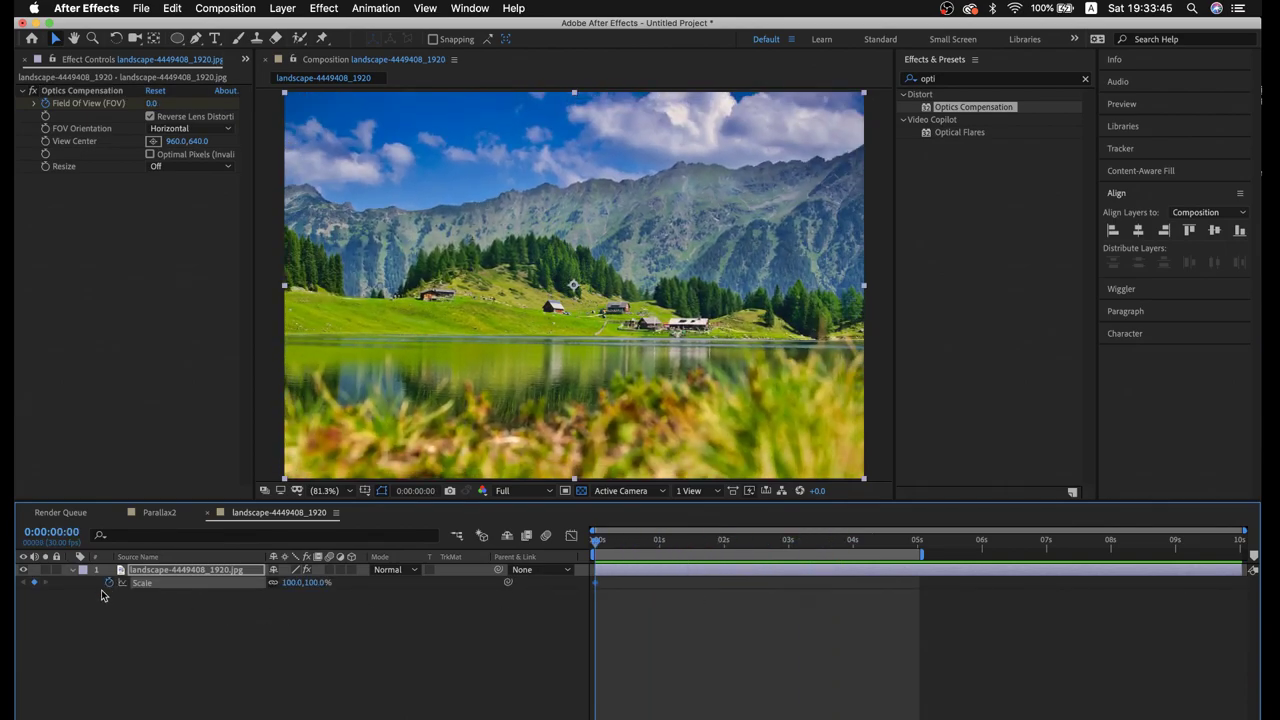
click(918, 546)
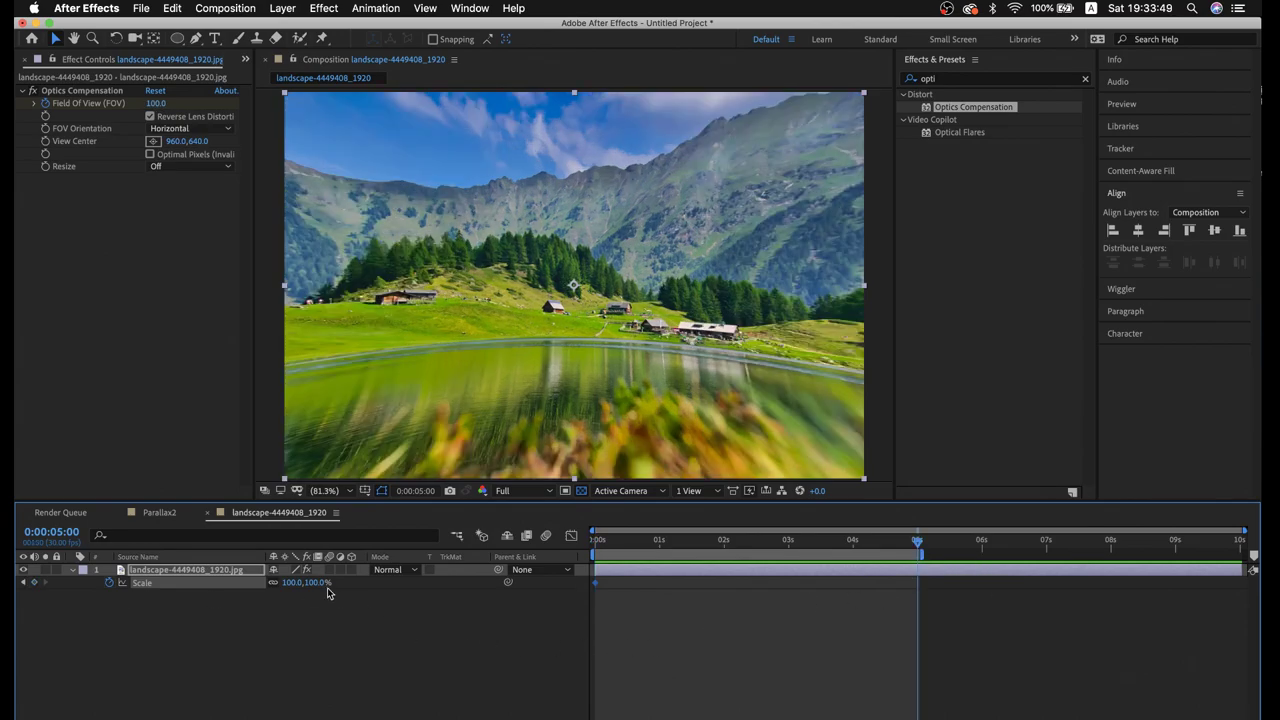
drag(305, 582, 320, 584)
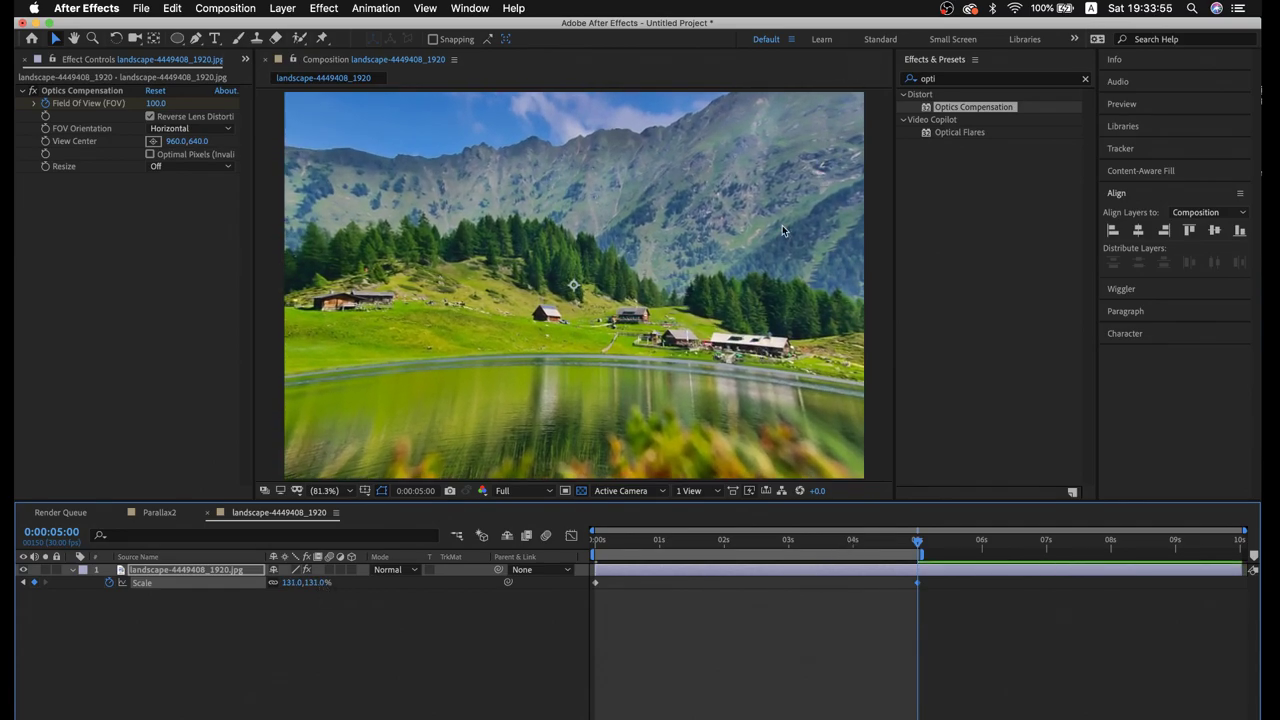
Undo and redo the Scale keyframe change, then preview the zoom from 0:00
key(ctrl+z)
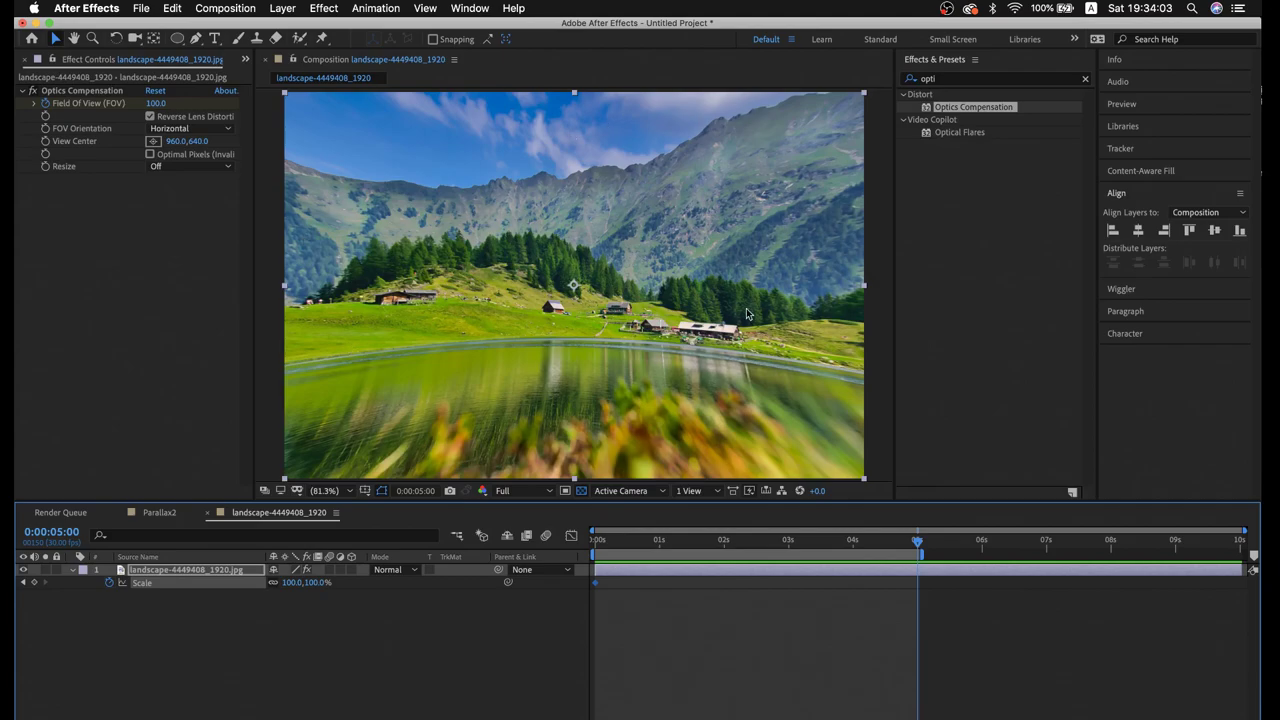
key(ctrl+shift+z)
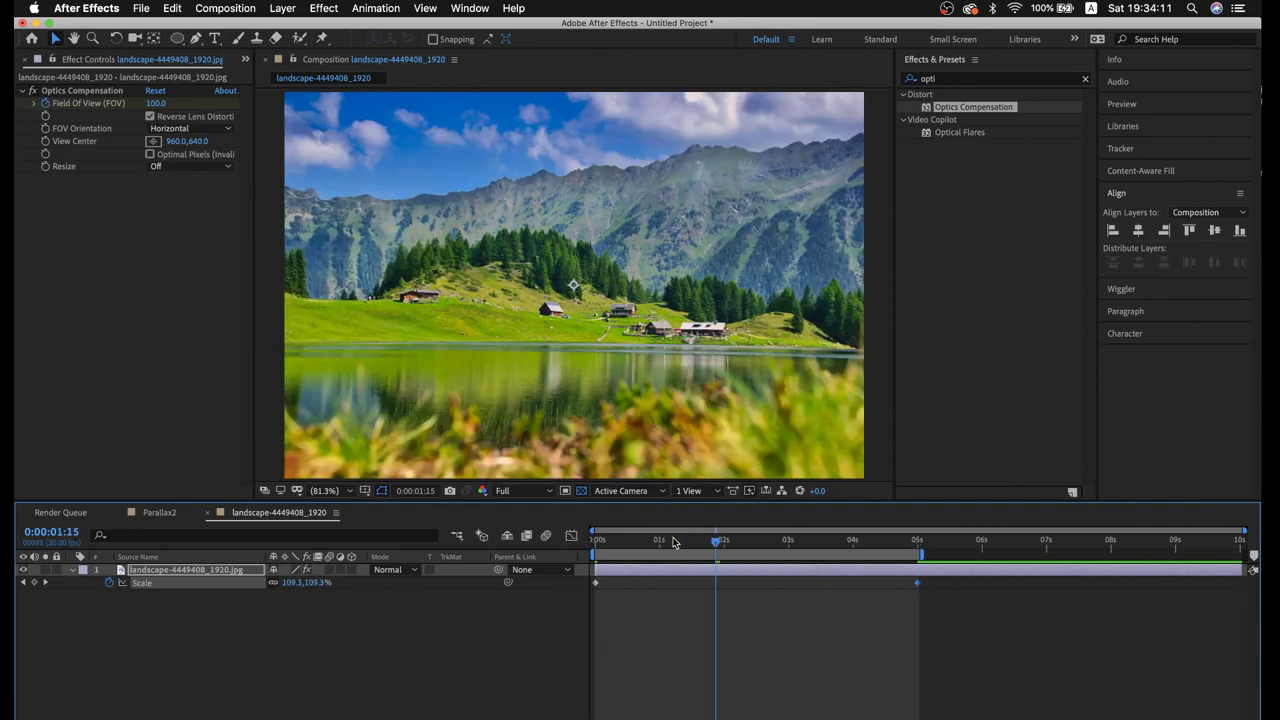
drag(716, 540, 457, 540)
key(space)
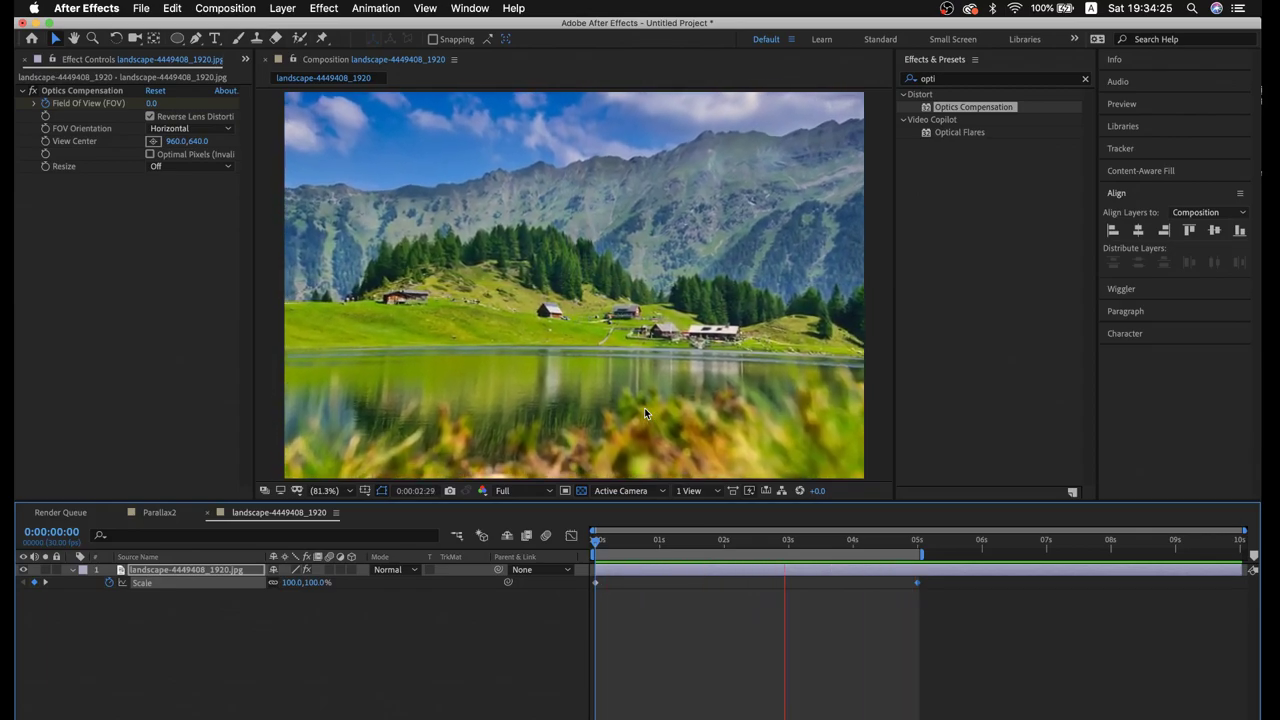
Apply Easy Ease to all of the landscape's Field Of View and Scale keyframes
key(space)
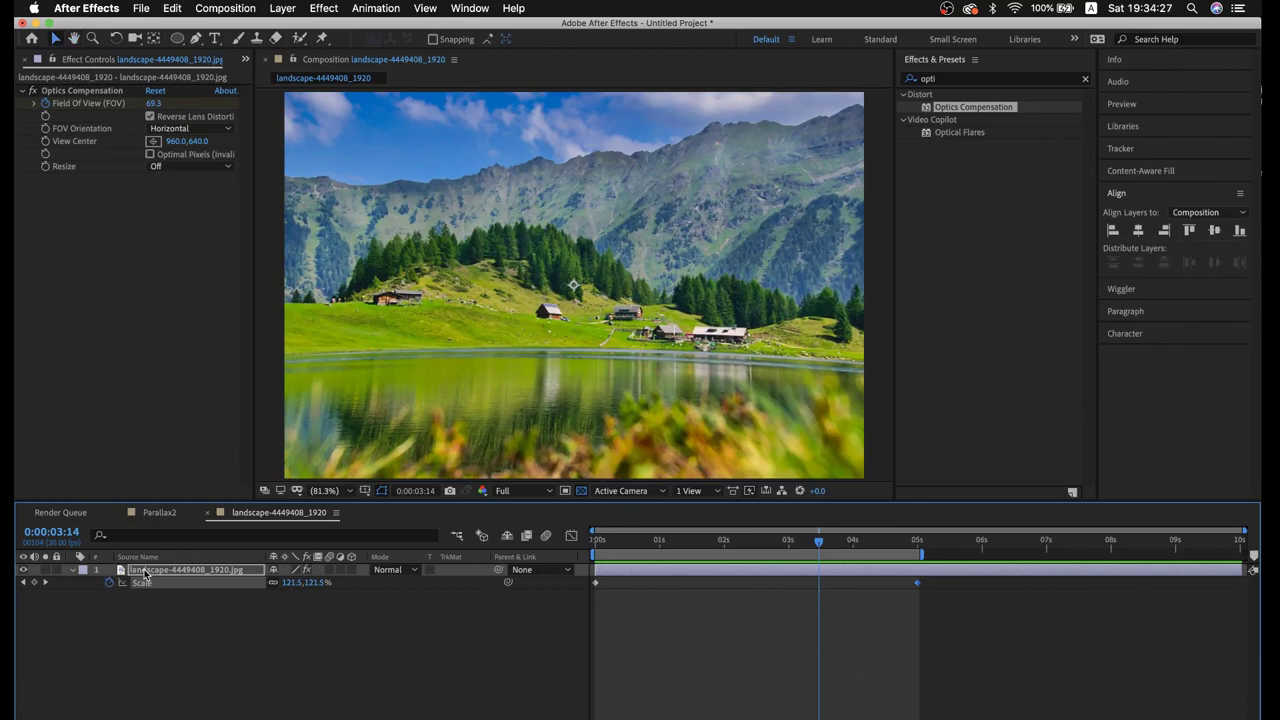
click(645, 575)
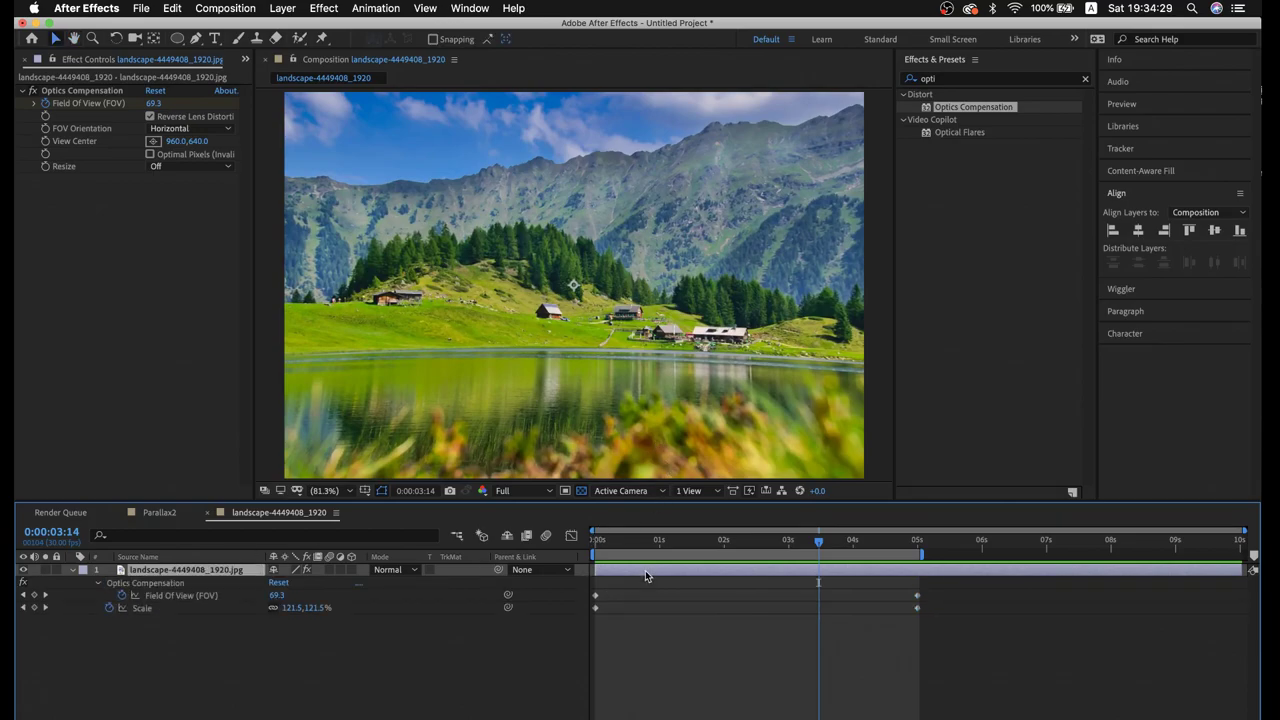
key(u)
drag(988, 637, 620, 590)
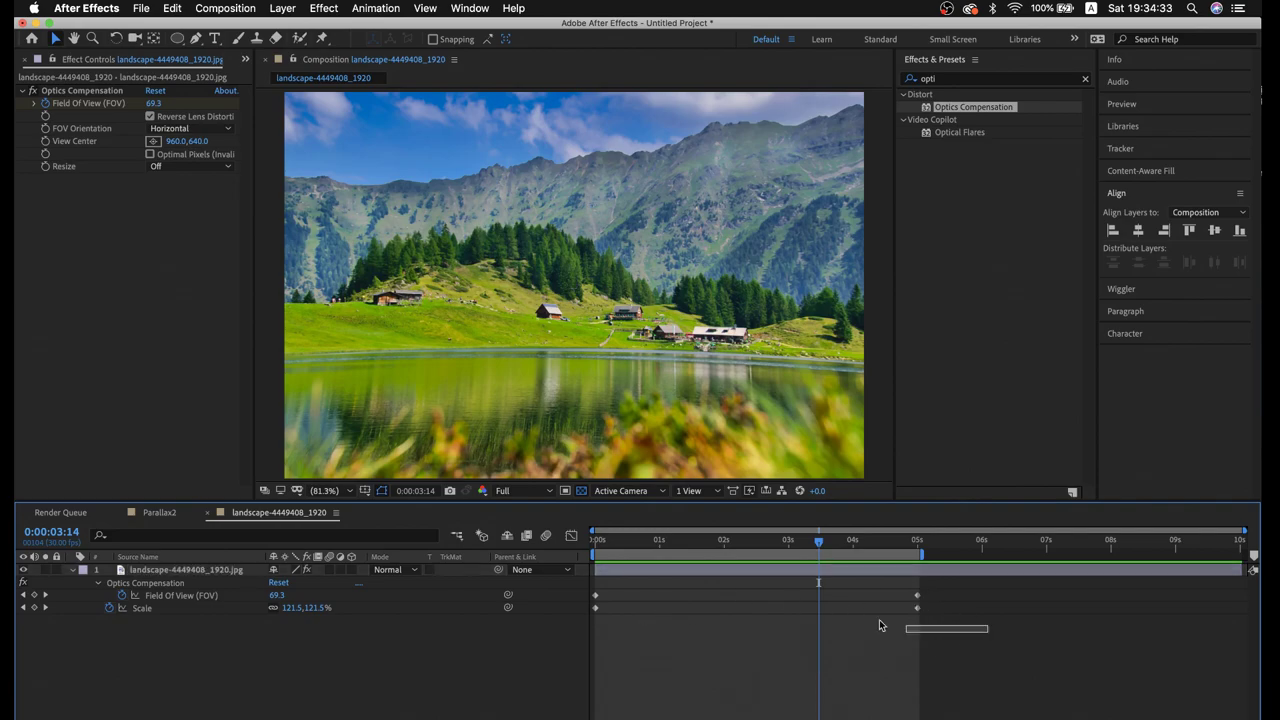
drag(591, 594, 591, 594)
right_click(596, 599)
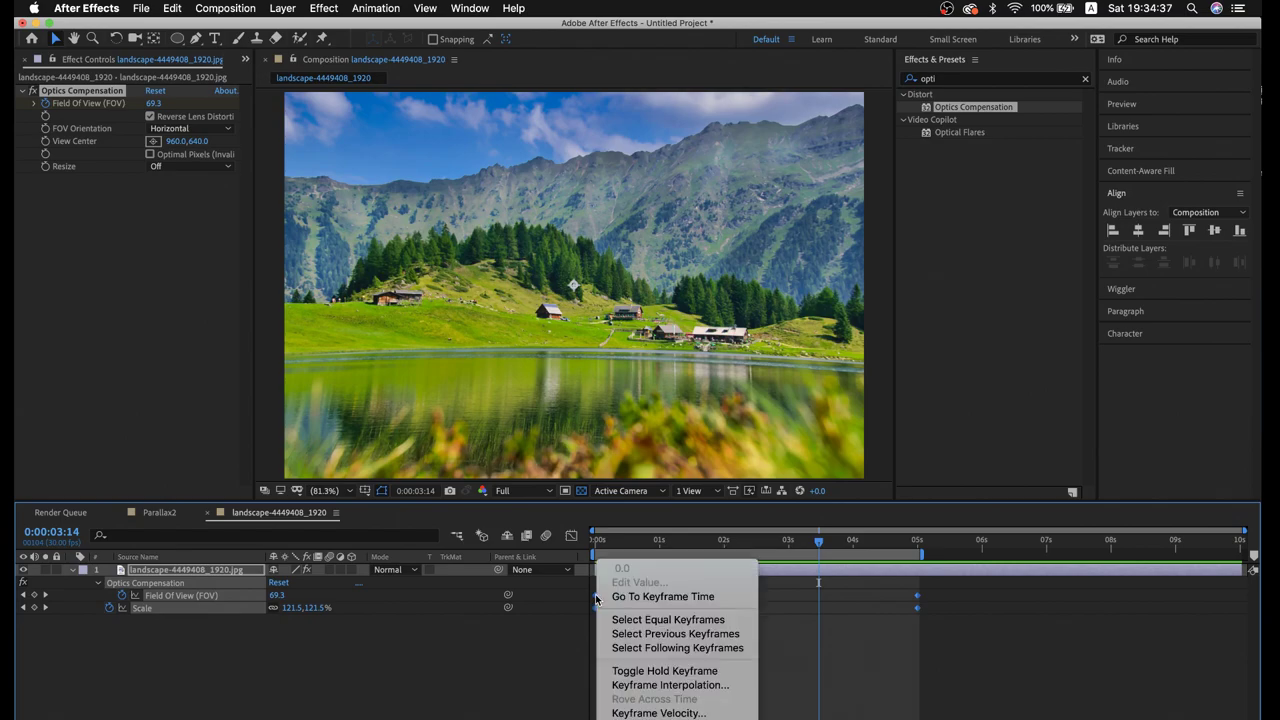
mouse_move(680, 719)
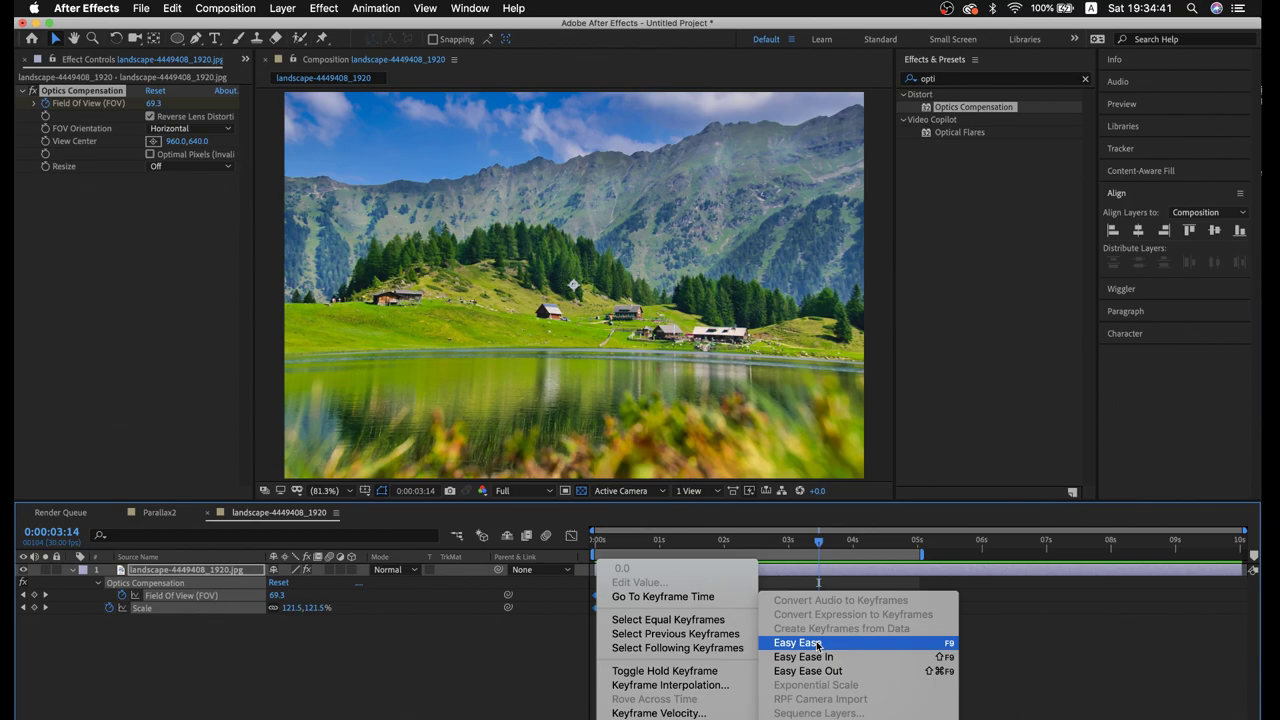
click(797, 643)
Preview the eased zoom and lens warp from the start, then deselect the layer
click(598, 541)
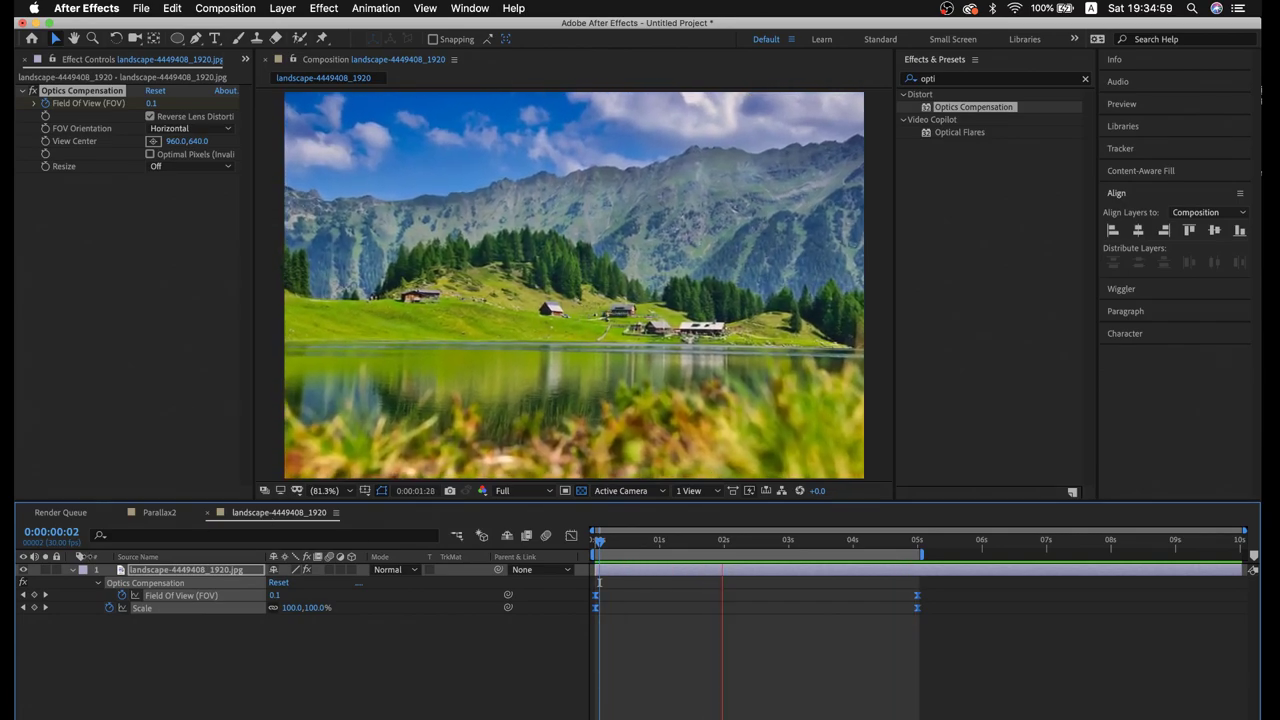
click(72, 569)
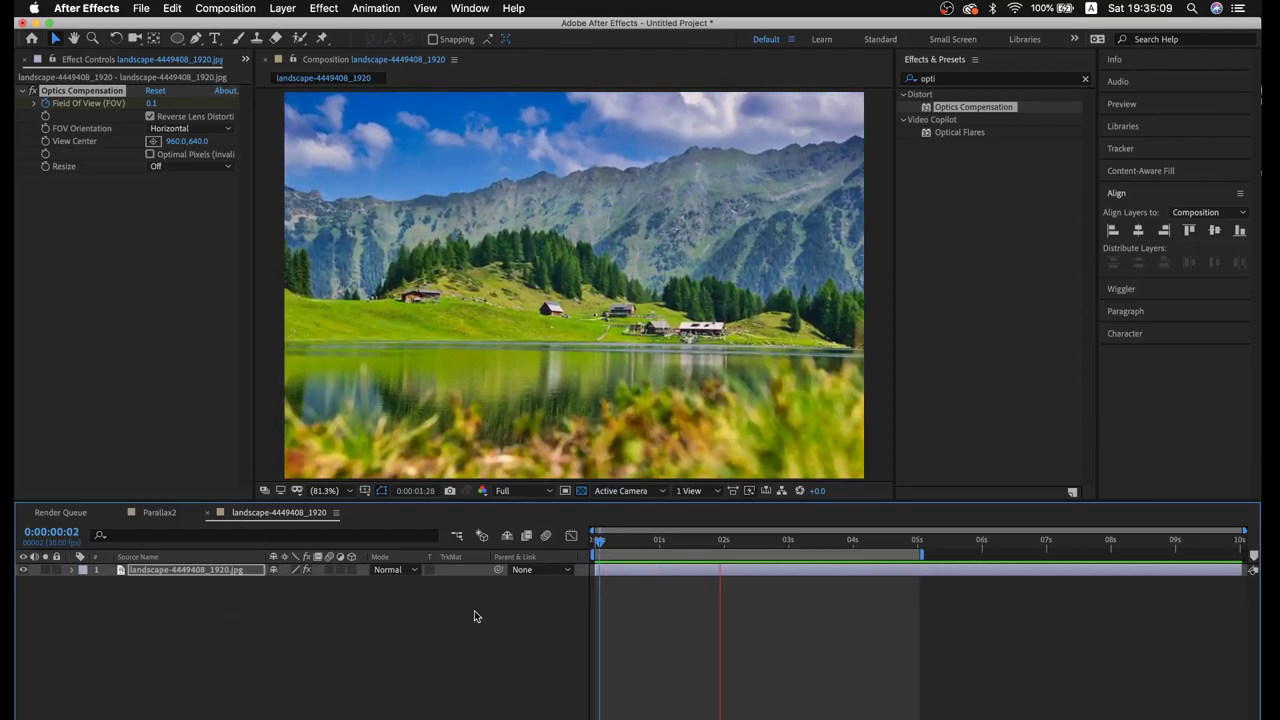
key(space)
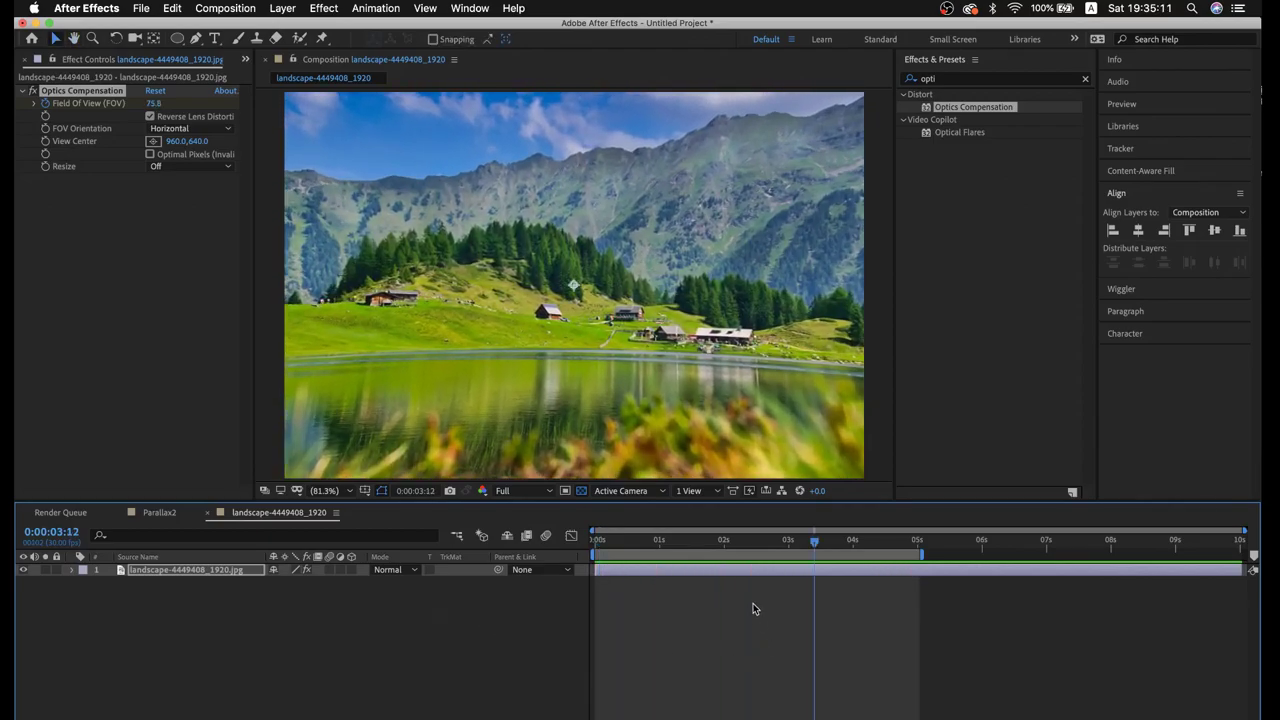
click(354, 620)
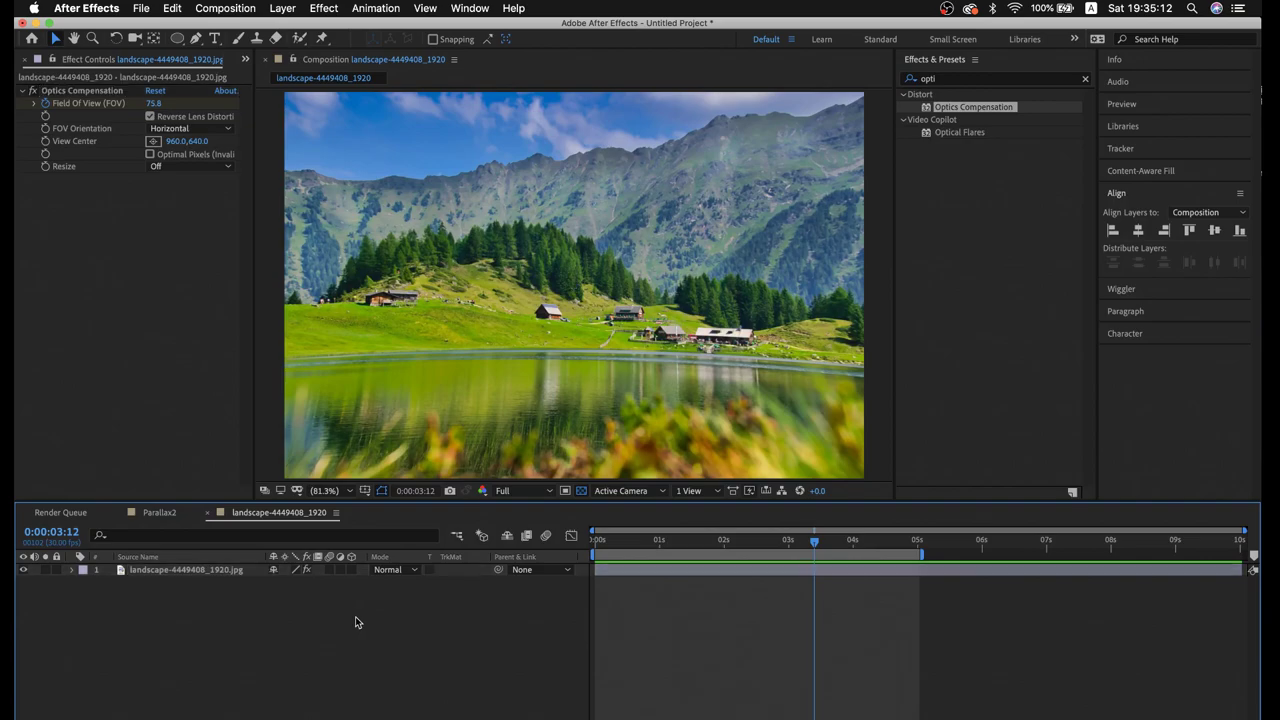
Create a new white solid layer named Particle from the timeline
click(275, 9)
mouse_move(300, 26)
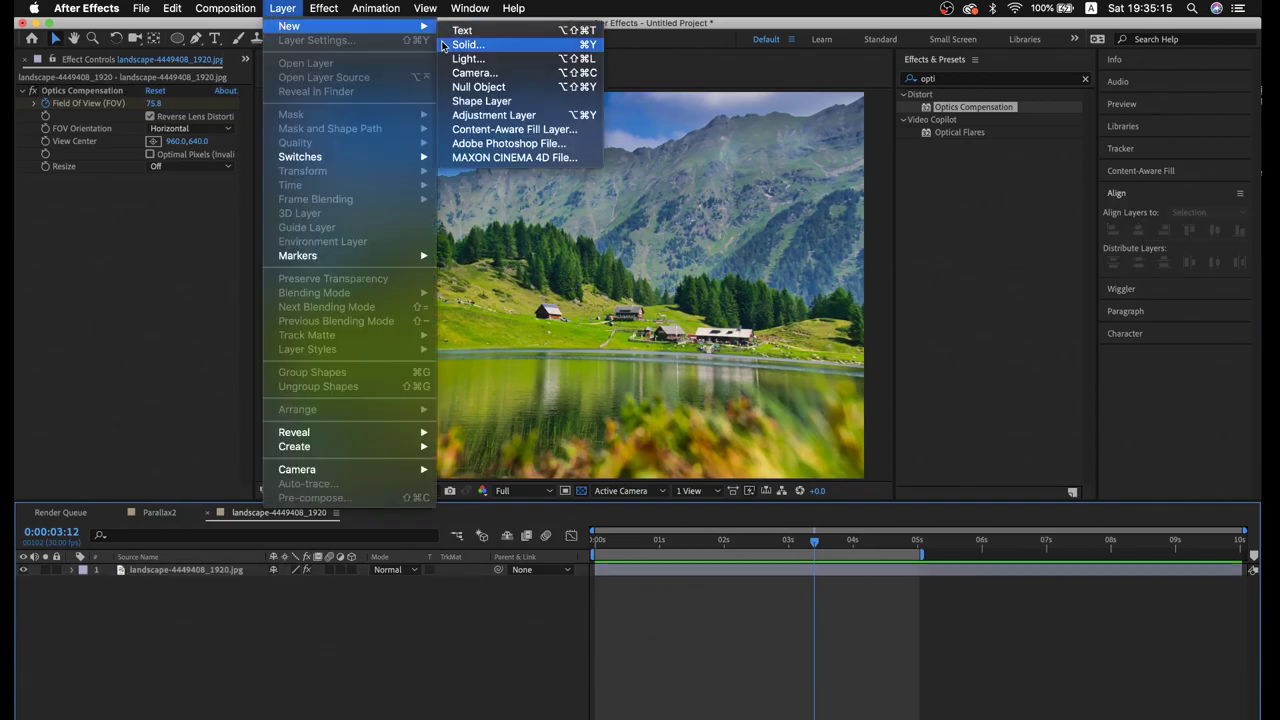
click(466, 644)
right_click(462, 641)
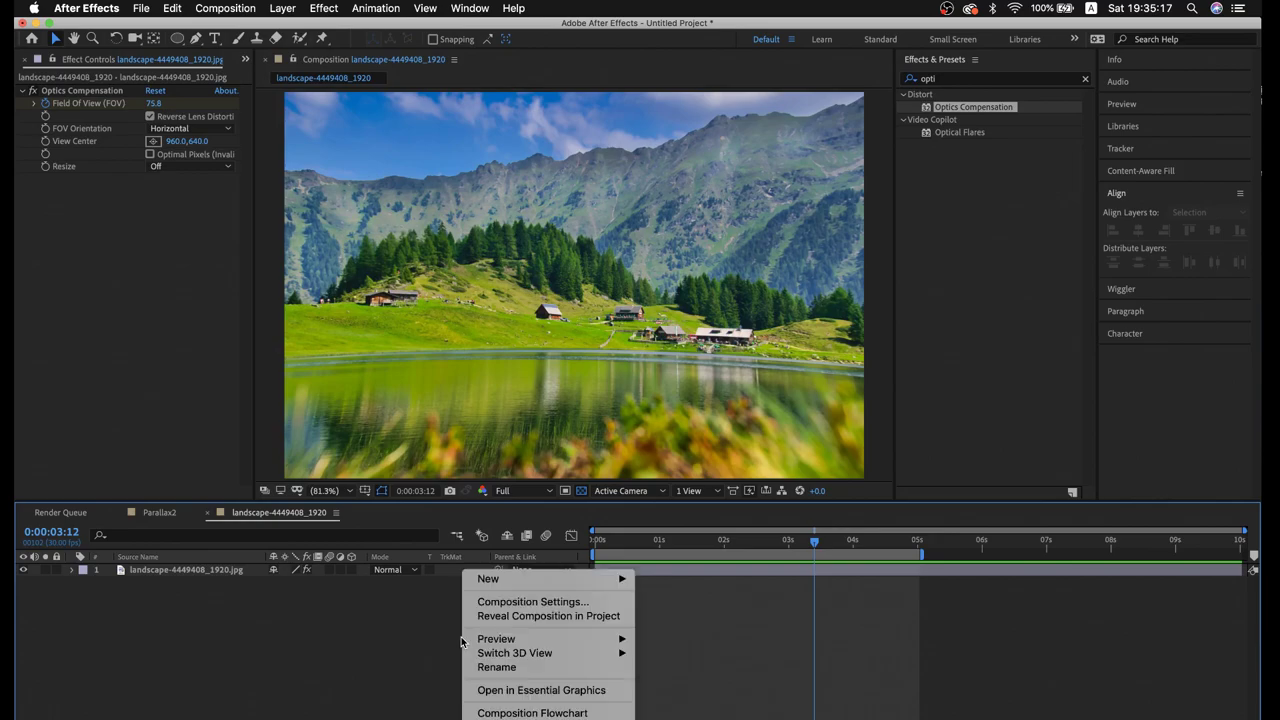
mouse_move(503, 579)
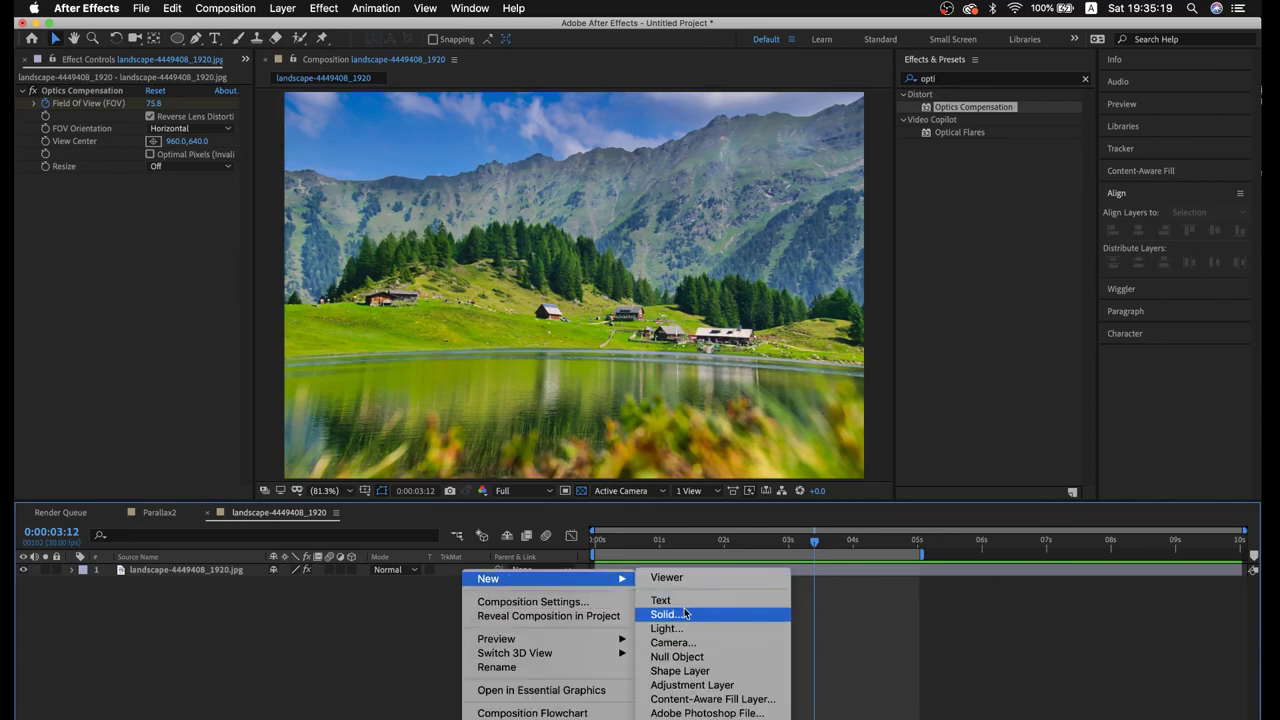
click(349, 629)
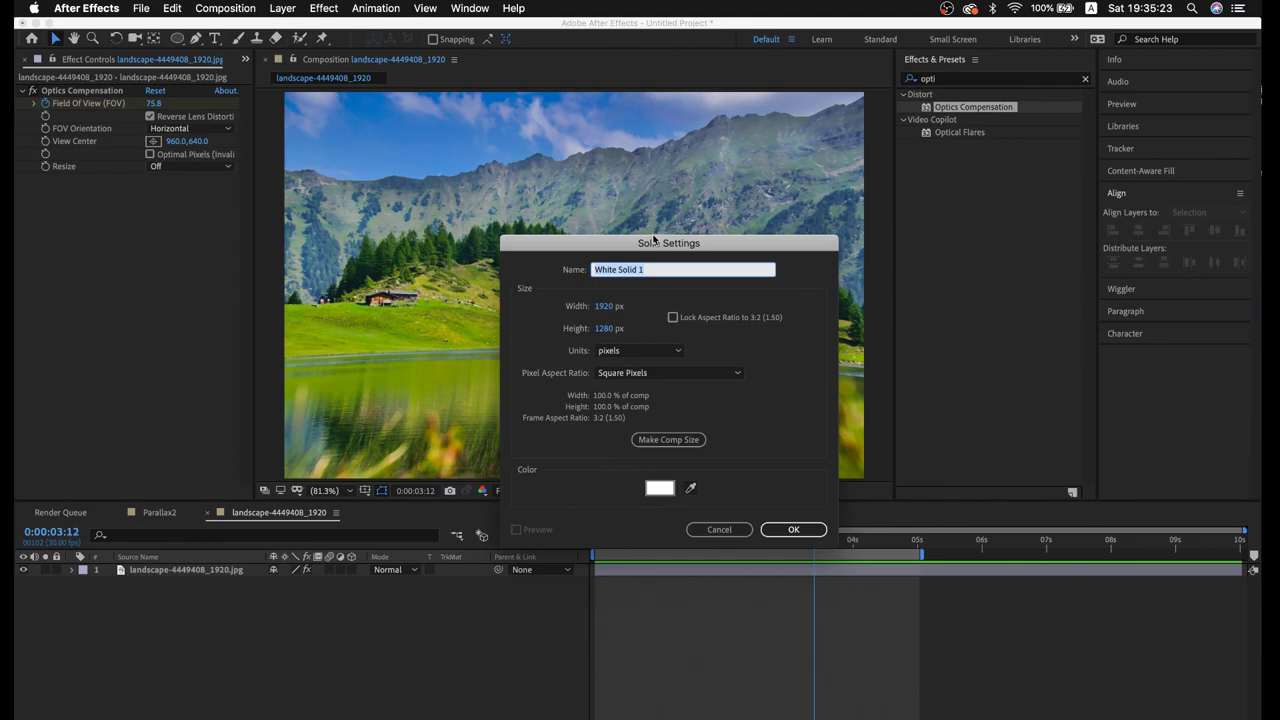
text(P)
text(le)
key(Return)
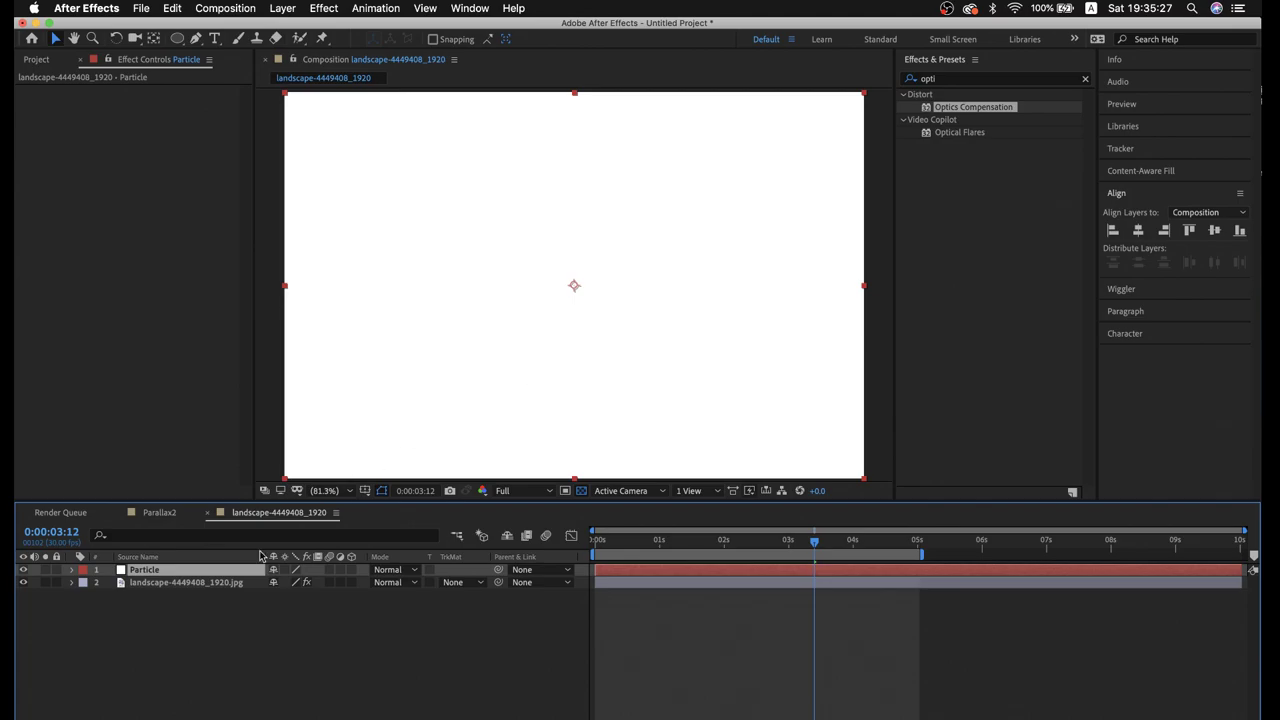
Search Effects & Presets for 'particle' and select CC Particle World
click(991, 83)
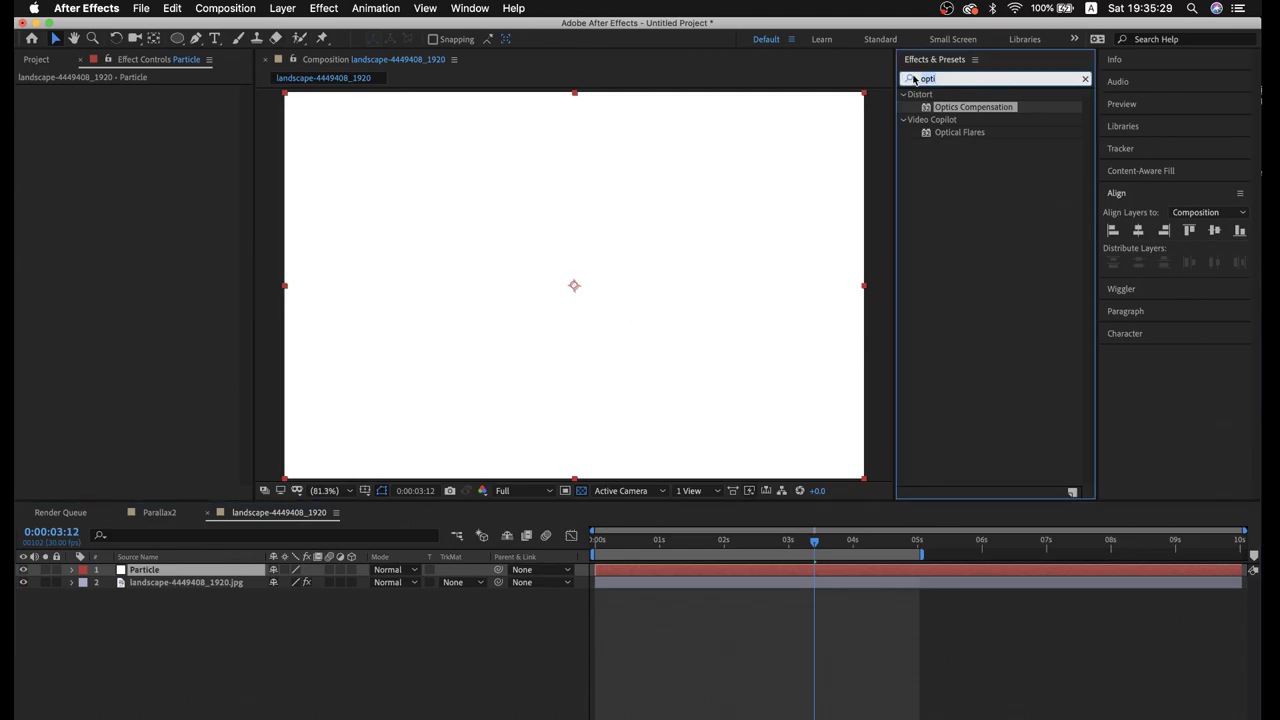
text(particle)
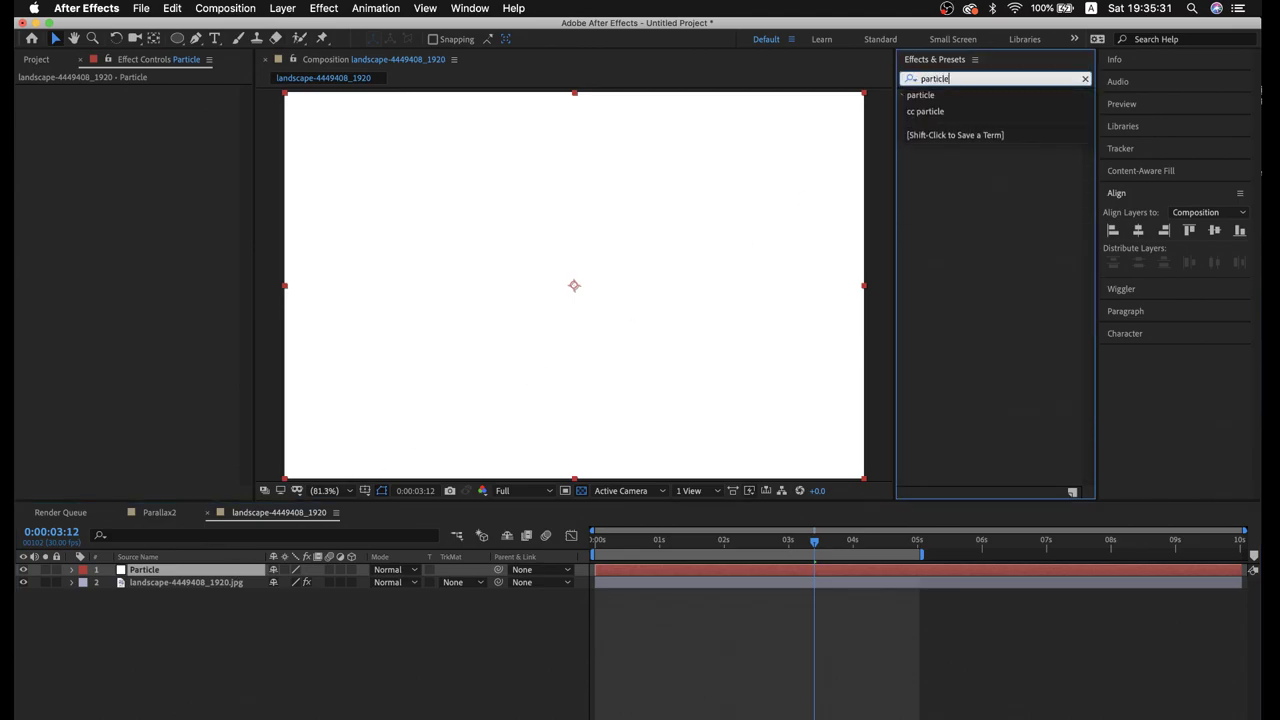
key(Return)
click(974, 121)
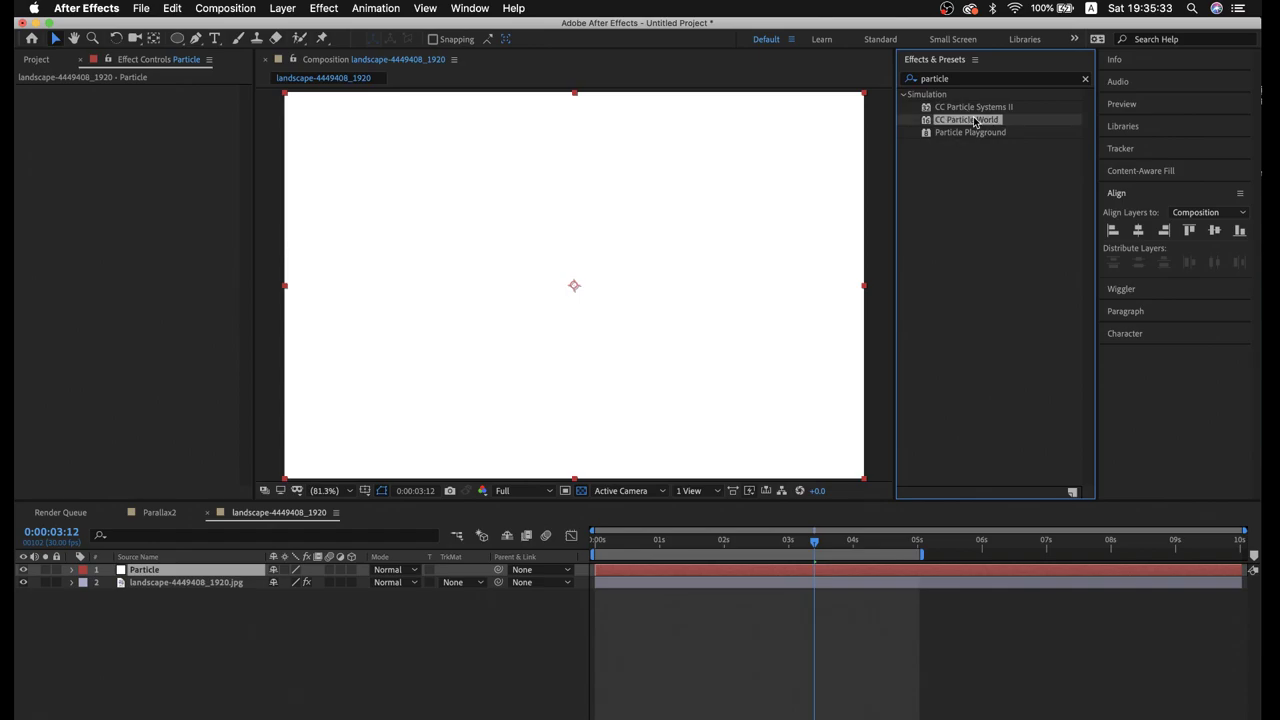
Apply CC Particle World to Particle with Lens Fade type, Birth Size 0.100, Death Size 0.010
drag(974, 121, 752, 283)
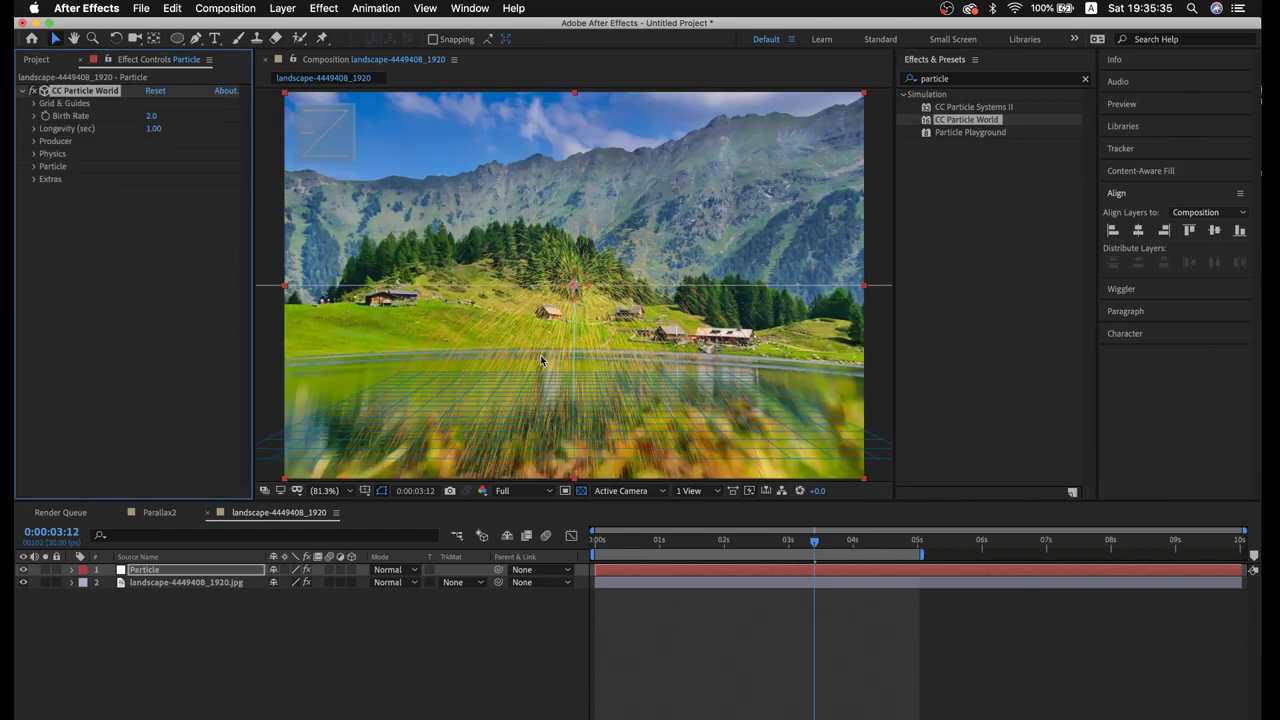
click(34, 166)
click(190, 179)
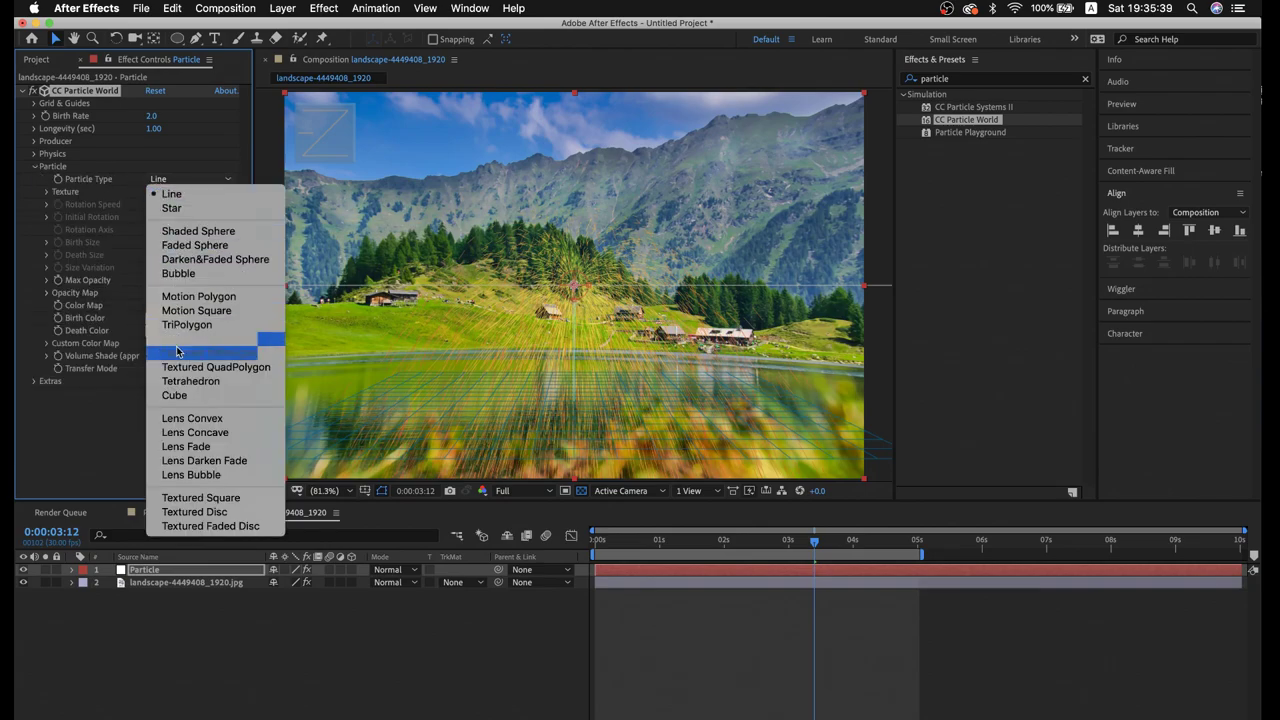
click(200, 446)
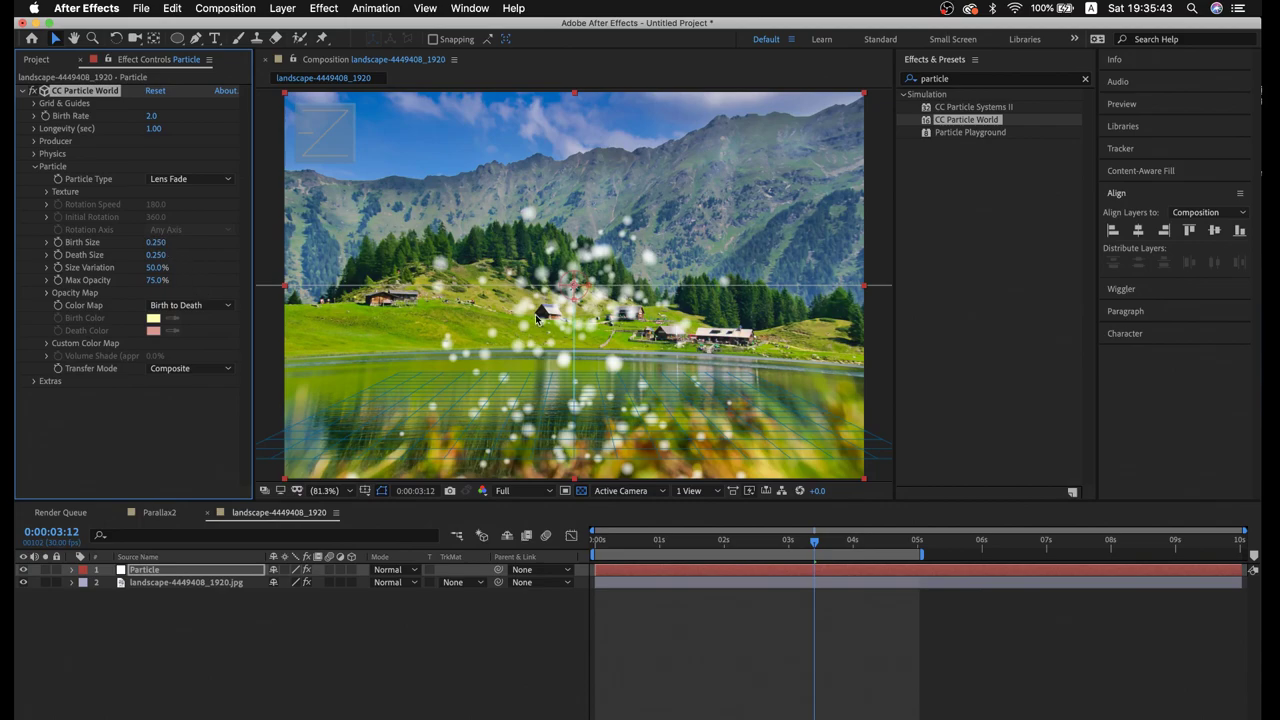
click(158, 242)
key(Tab)
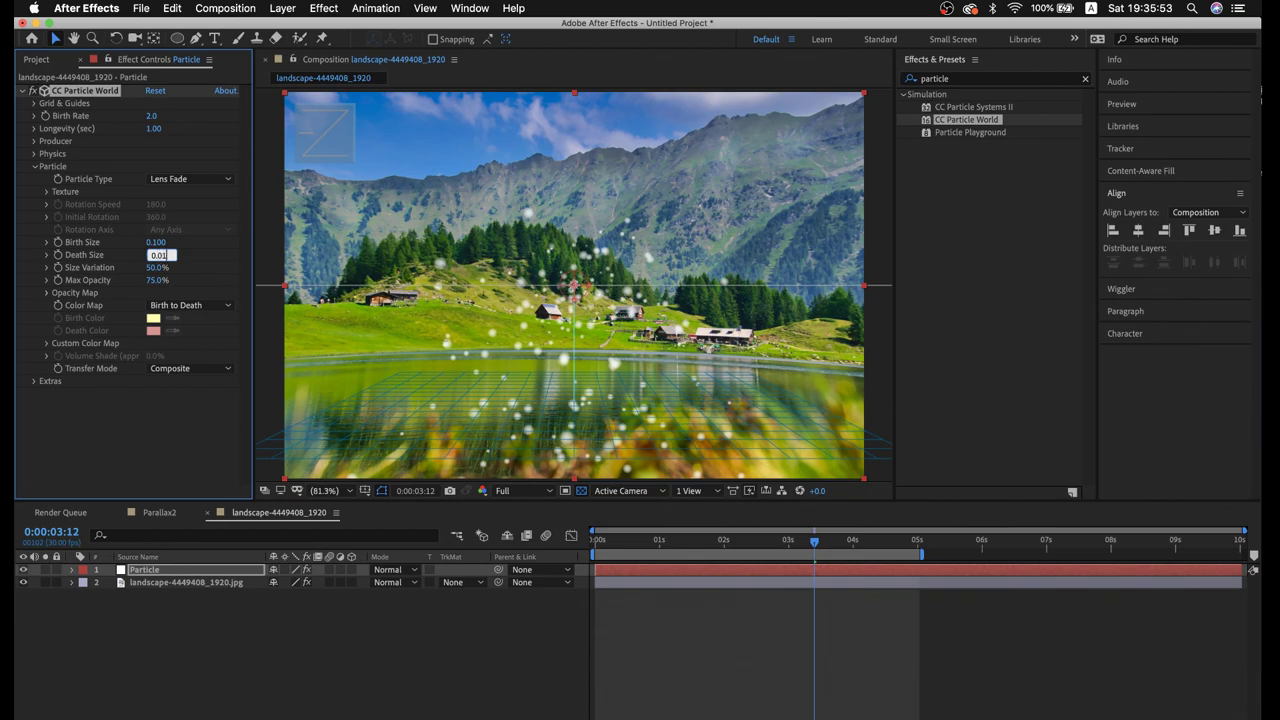
key(Return)
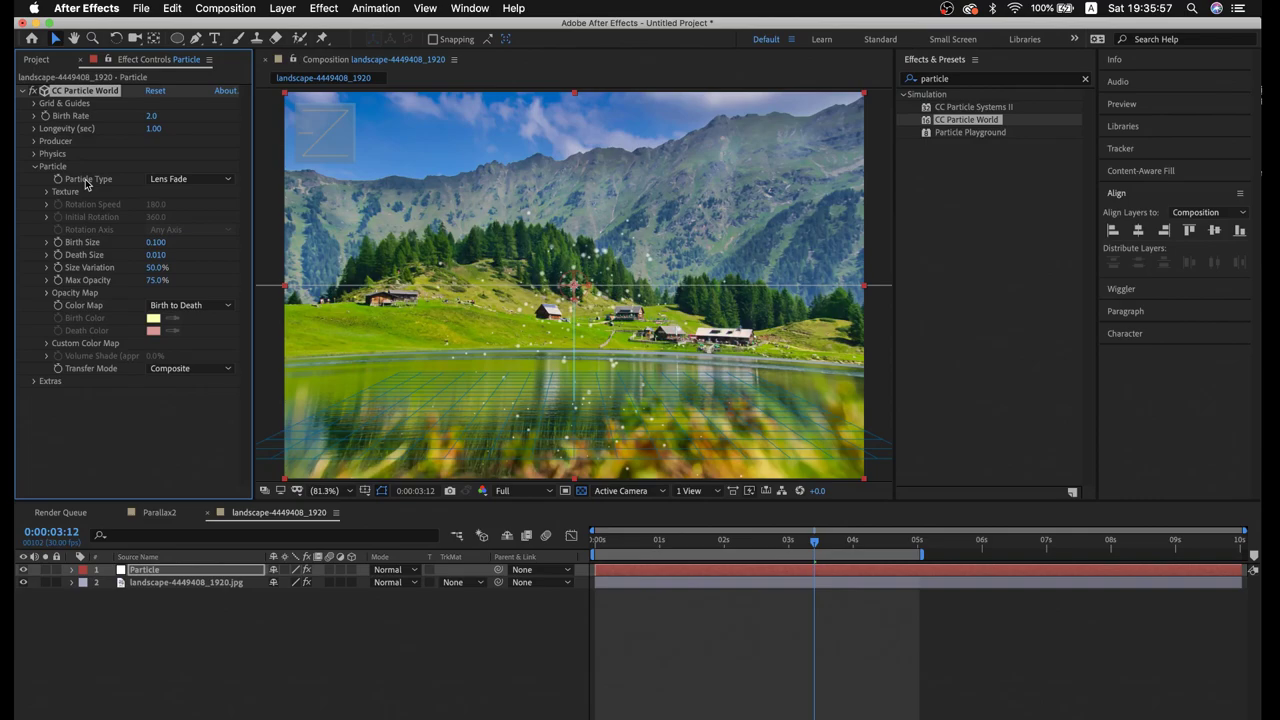
Set the particle Gravity to -0.100 so particles rise, and preview from the start
click(33, 167)
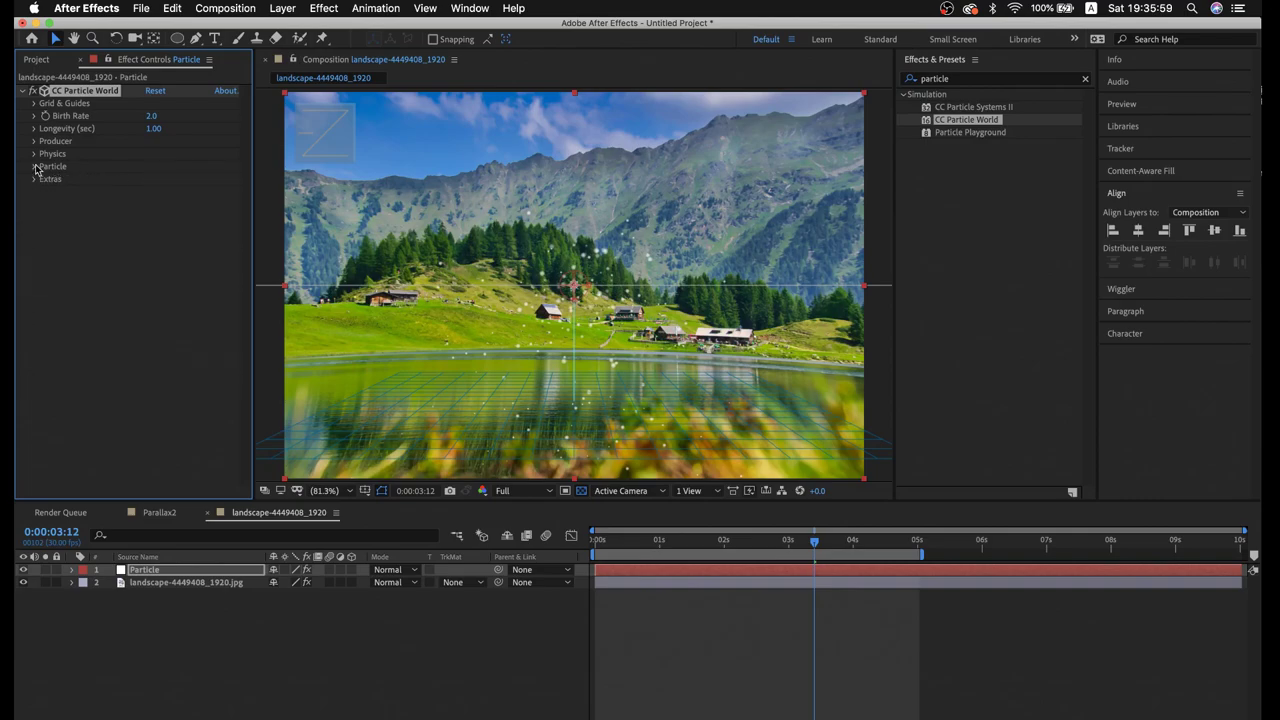
click(35, 154)
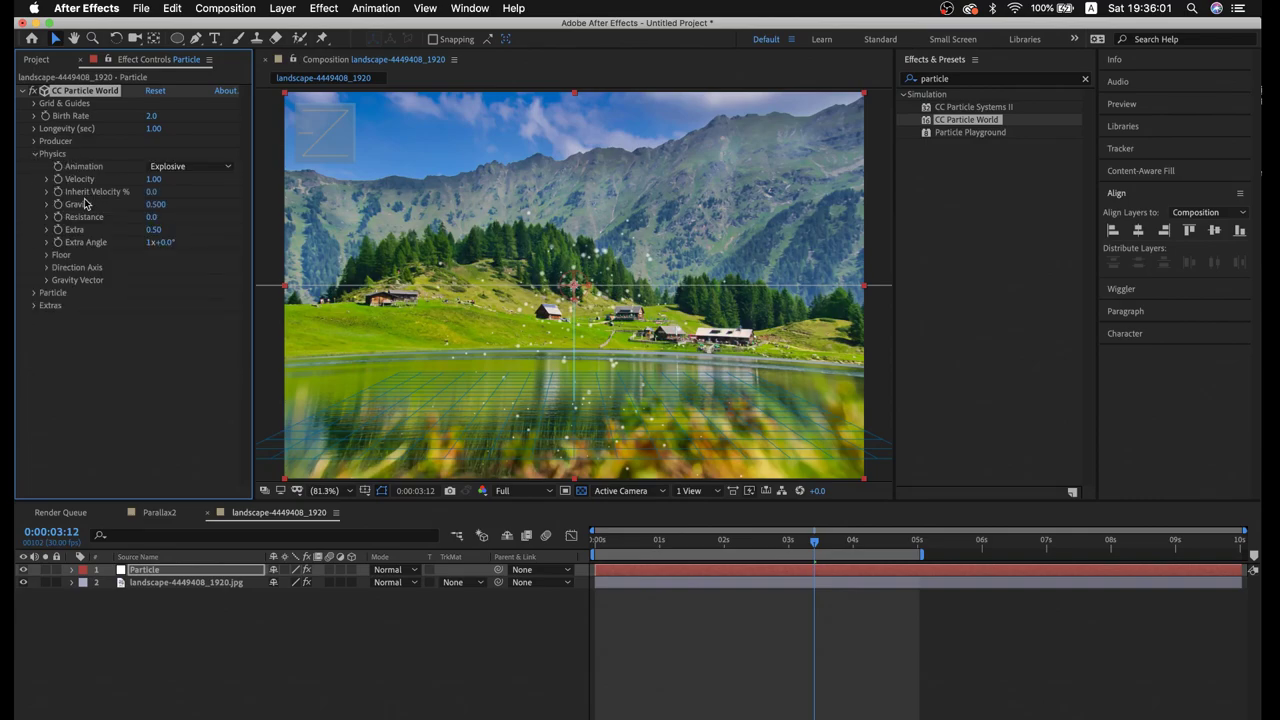
click(155, 204)
text(-0.100)
key(Return)
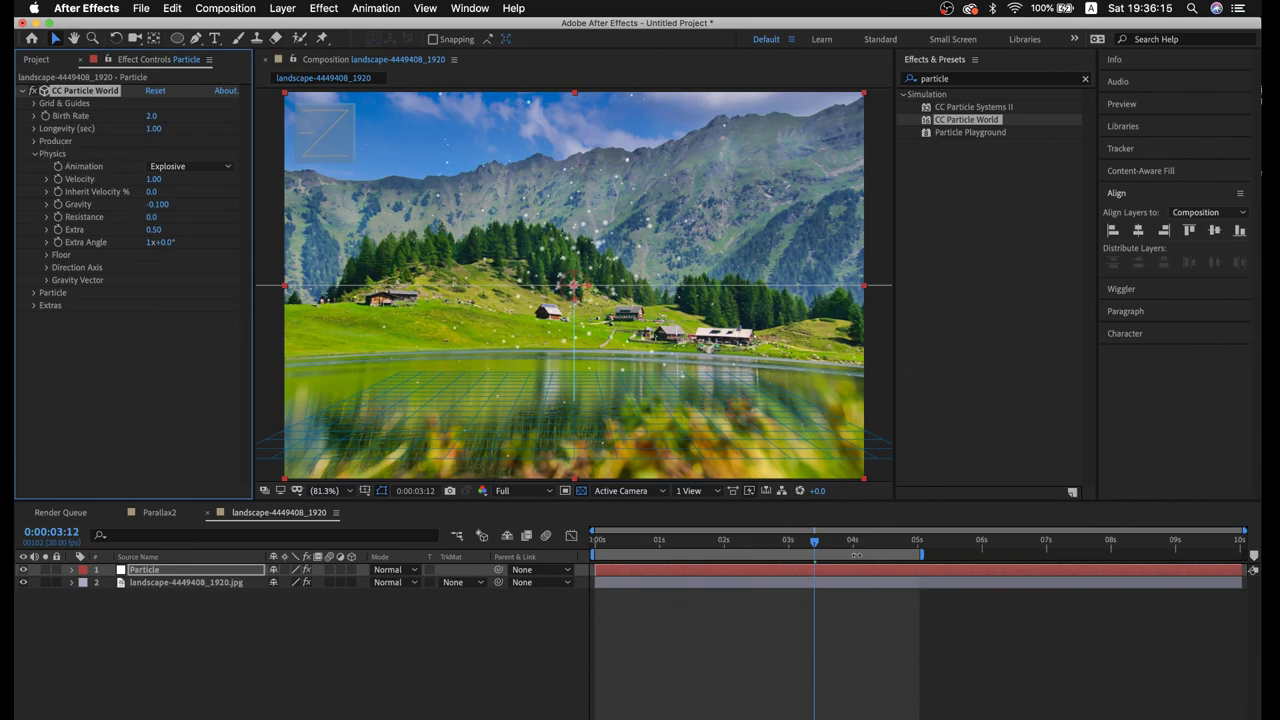
click(598, 541)
key(space)
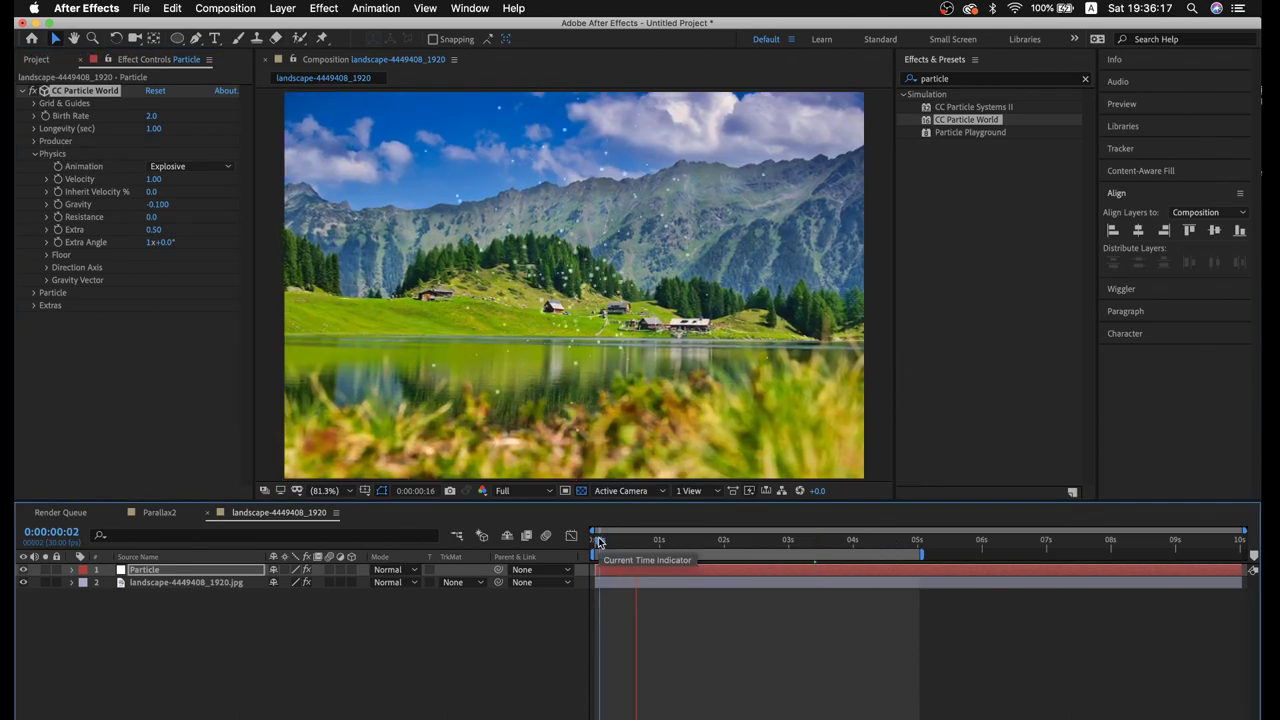
key(space)
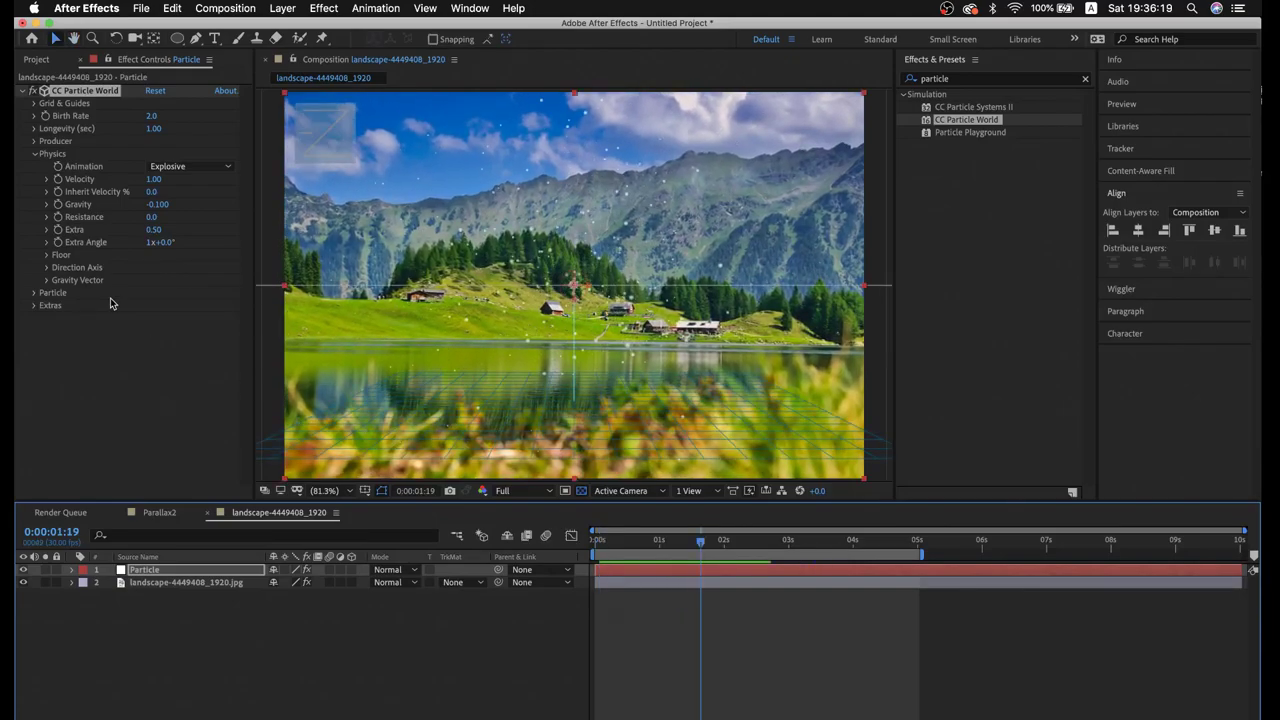
Set Birth Rate to 2.0 and Longevity to 5.00 seconds, then preview the particles
click(150, 116)
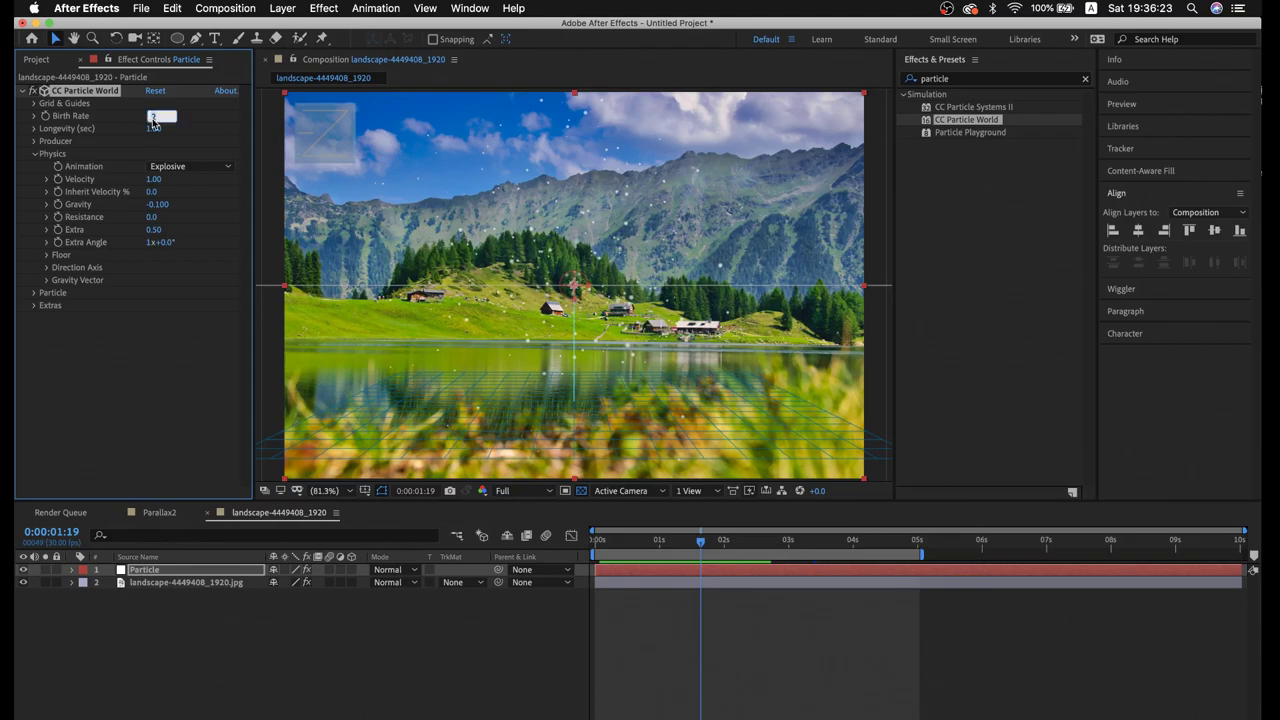
click(163, 132)
click(155, 130)
text(5)
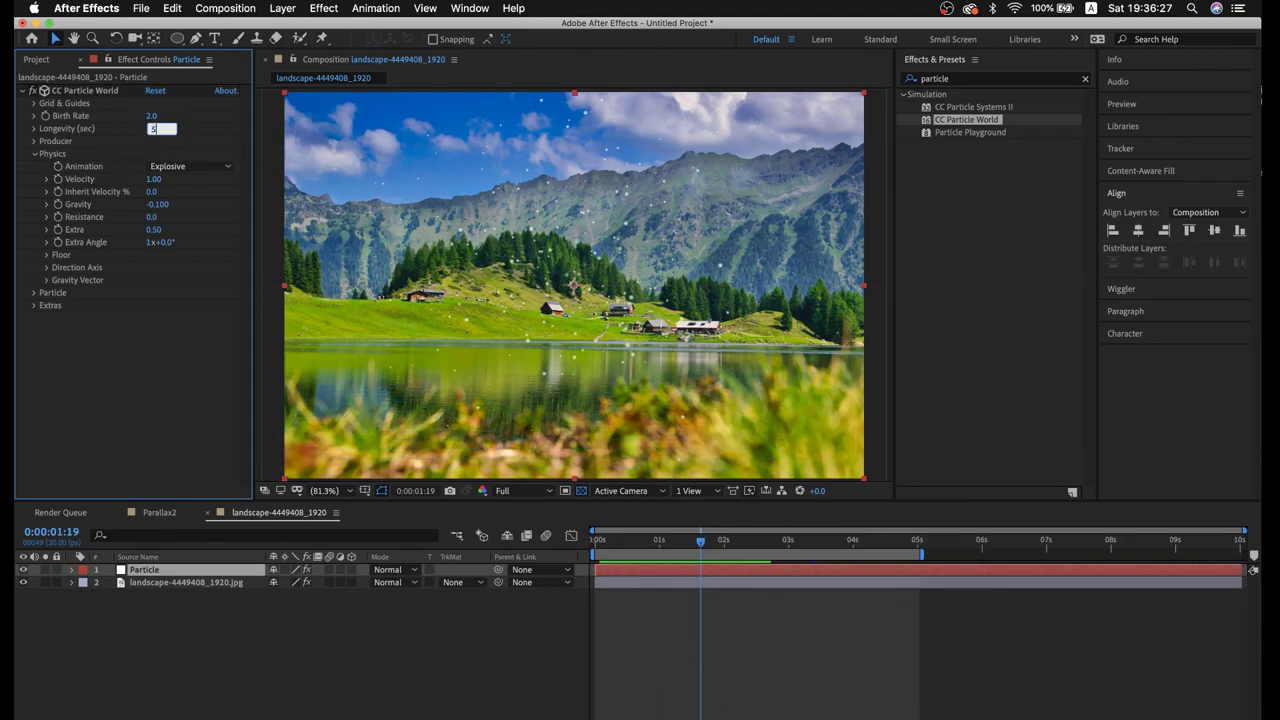
click(44, 91)
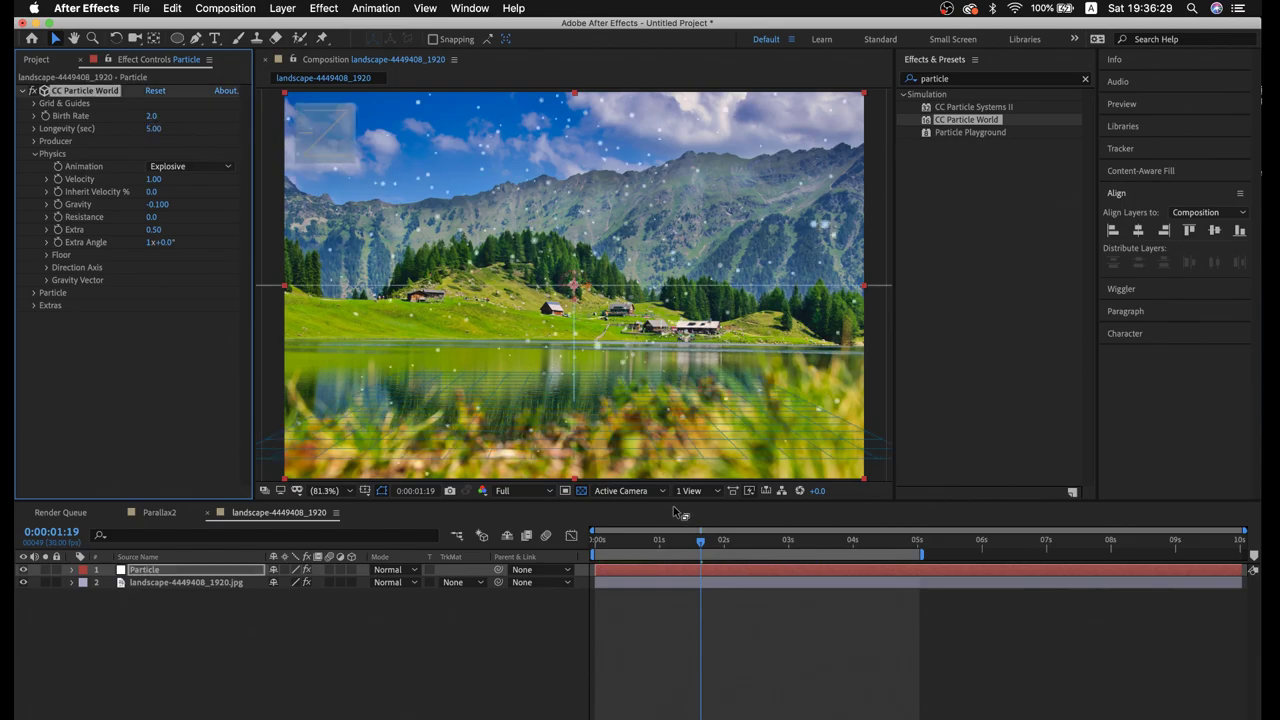
key(Home)
key(space)
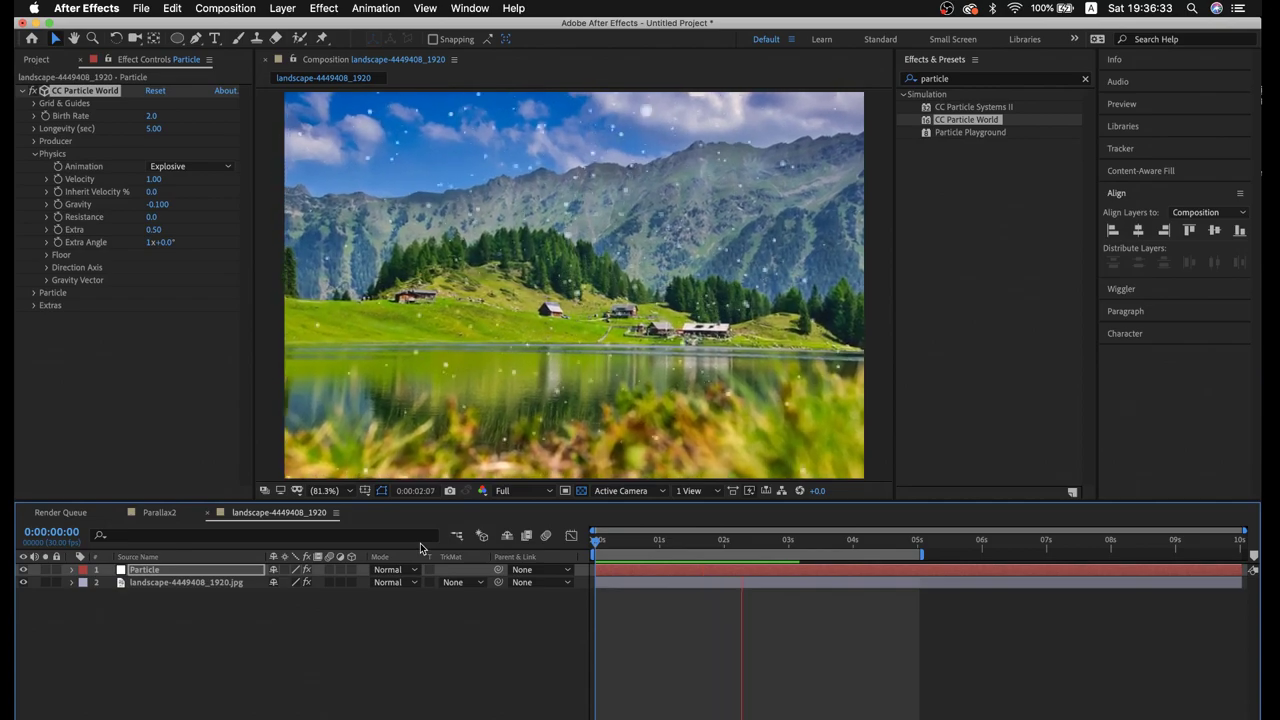
key(space)
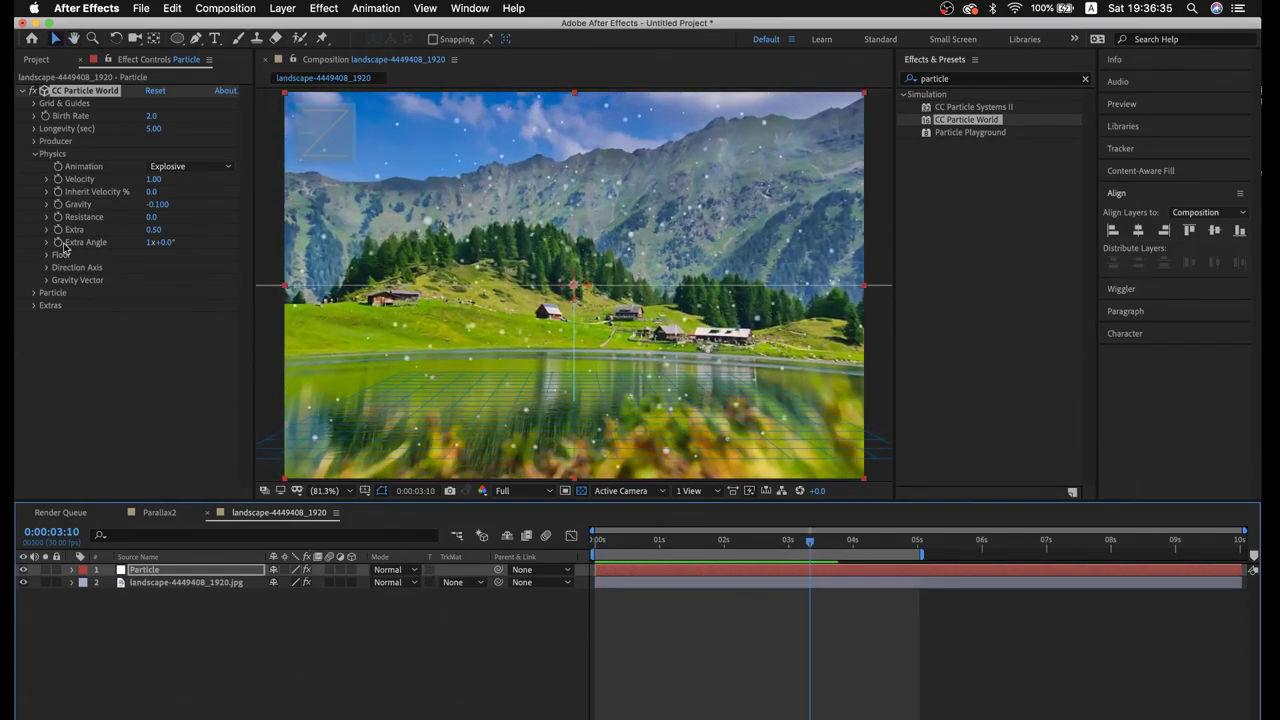
Lower the particle Velocity to 0.79 and raise Resistance to 4.1
click(150, 178)
drag(150, 178, 138, 179)
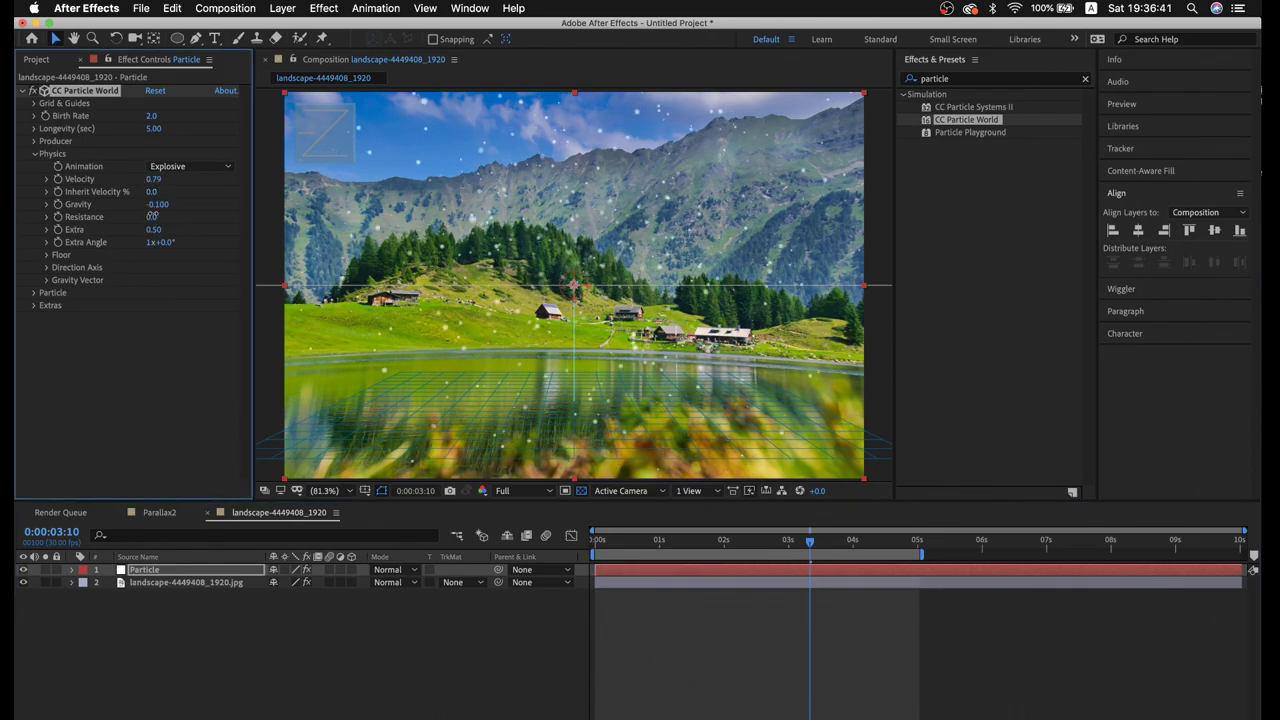
drag(151, 216, 176, 215)
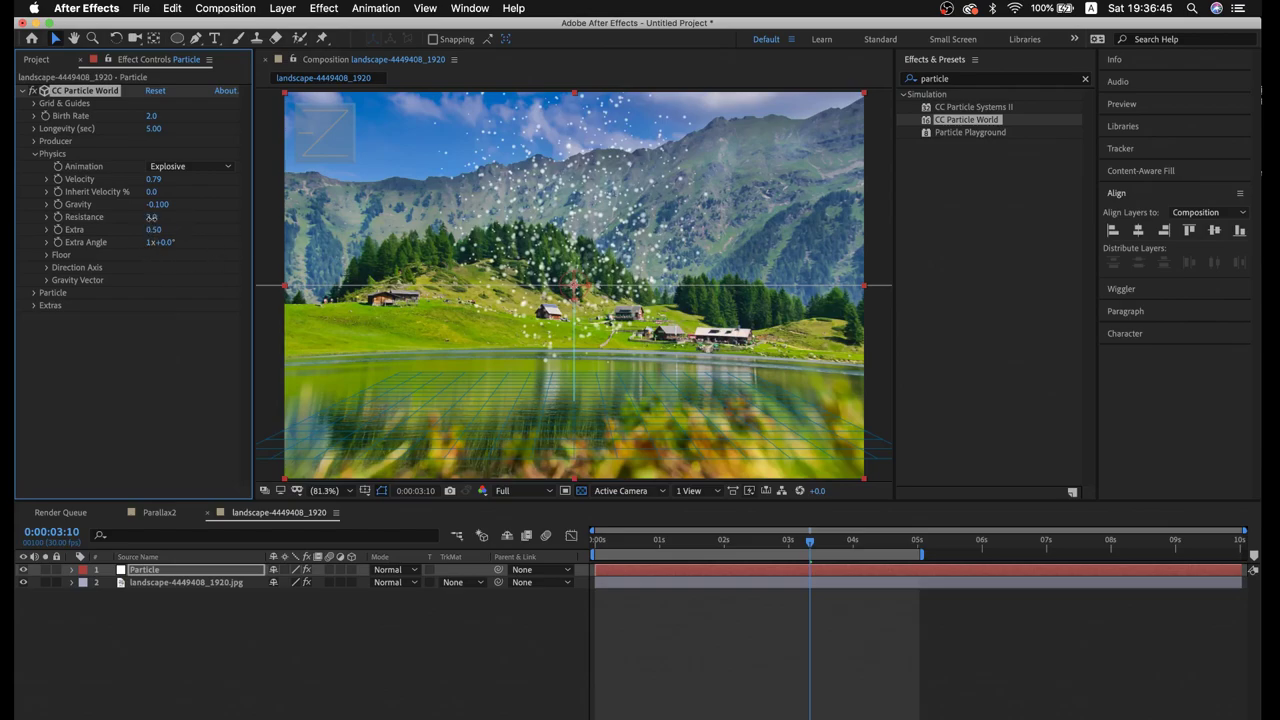
drag(151, 216, 177, 224)
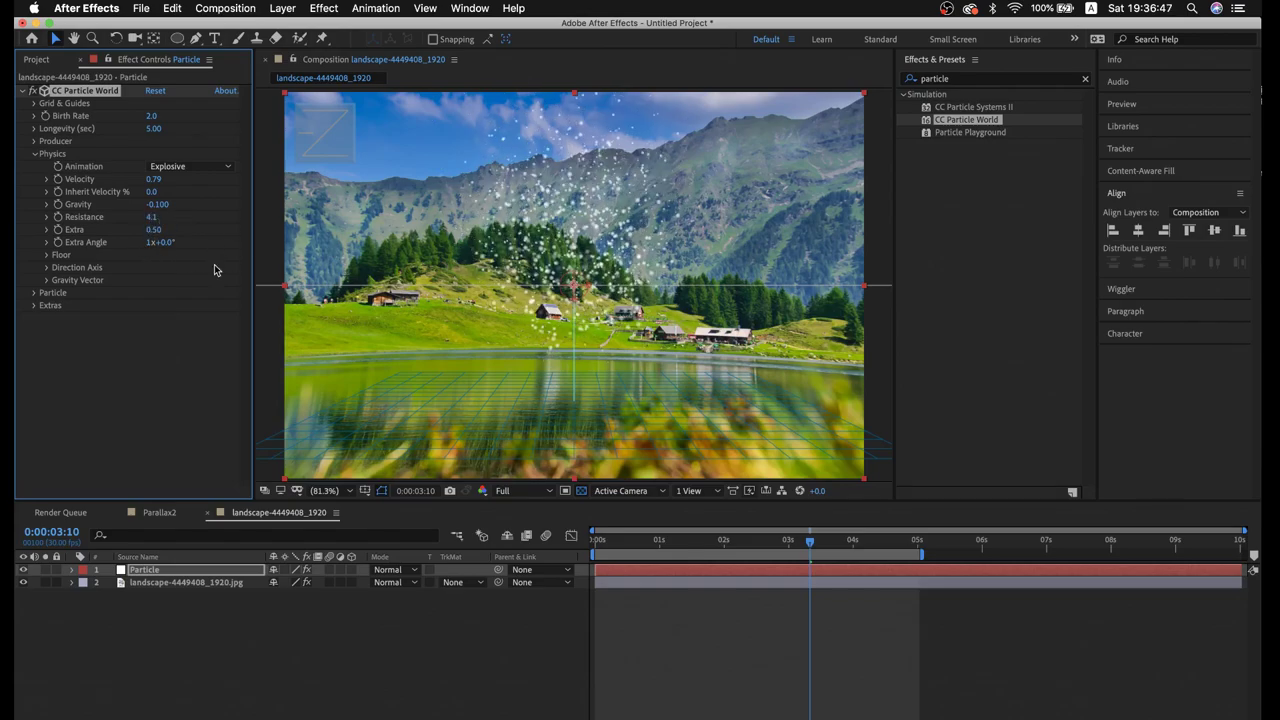
Set emitter Radius X 0.635, Radius Z 1.225, Position Y 0.21, and shift the layer earlier
click(35, 141)
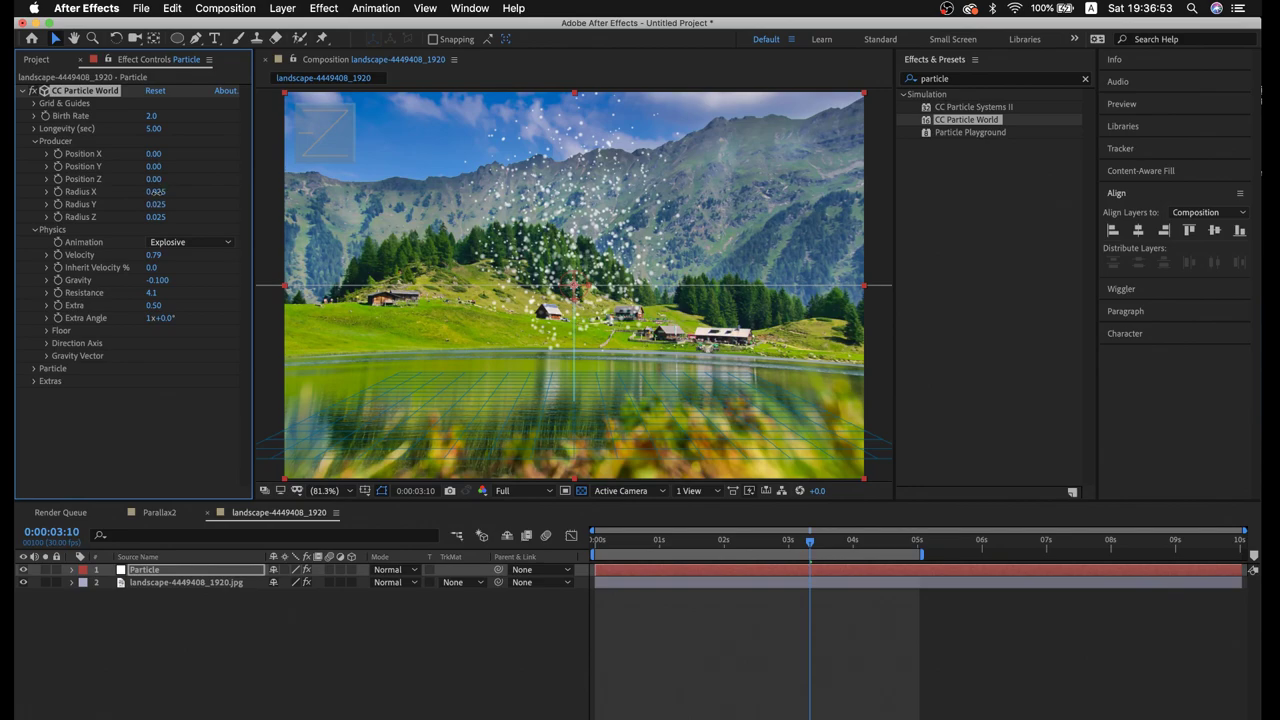
drag(155, 191, 200, 191)
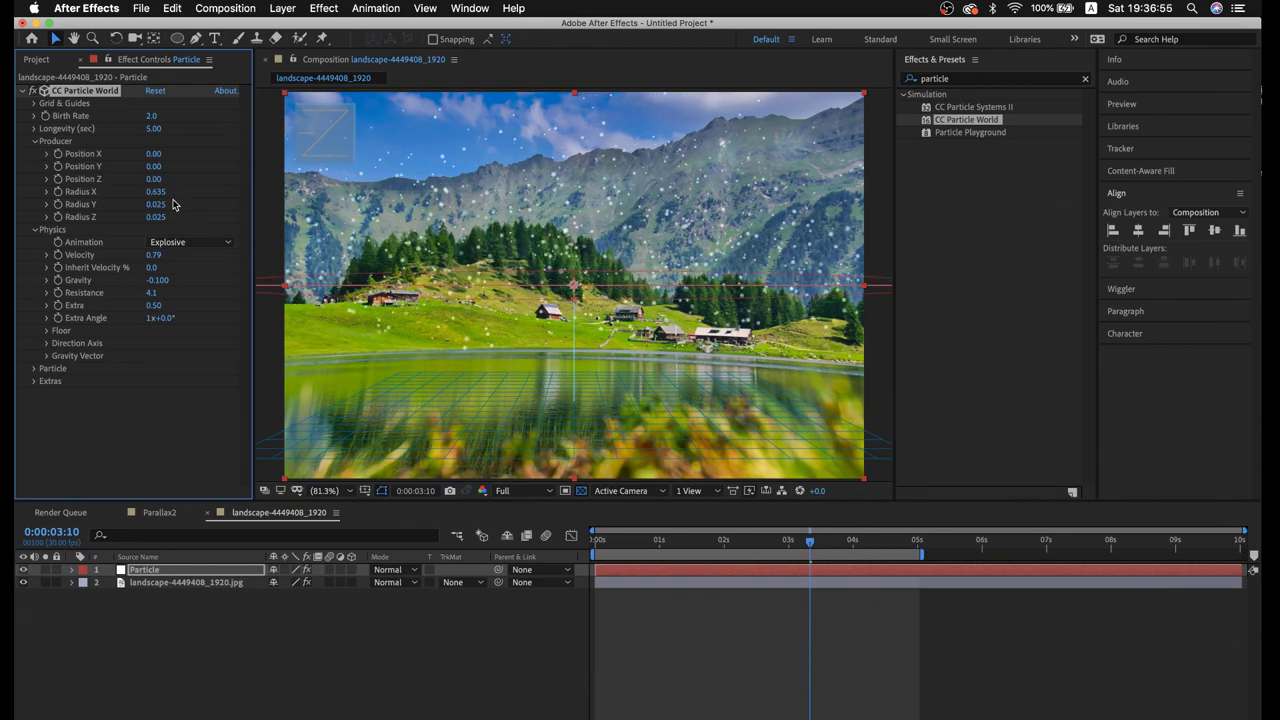
drag(156, 216, 242, 208)
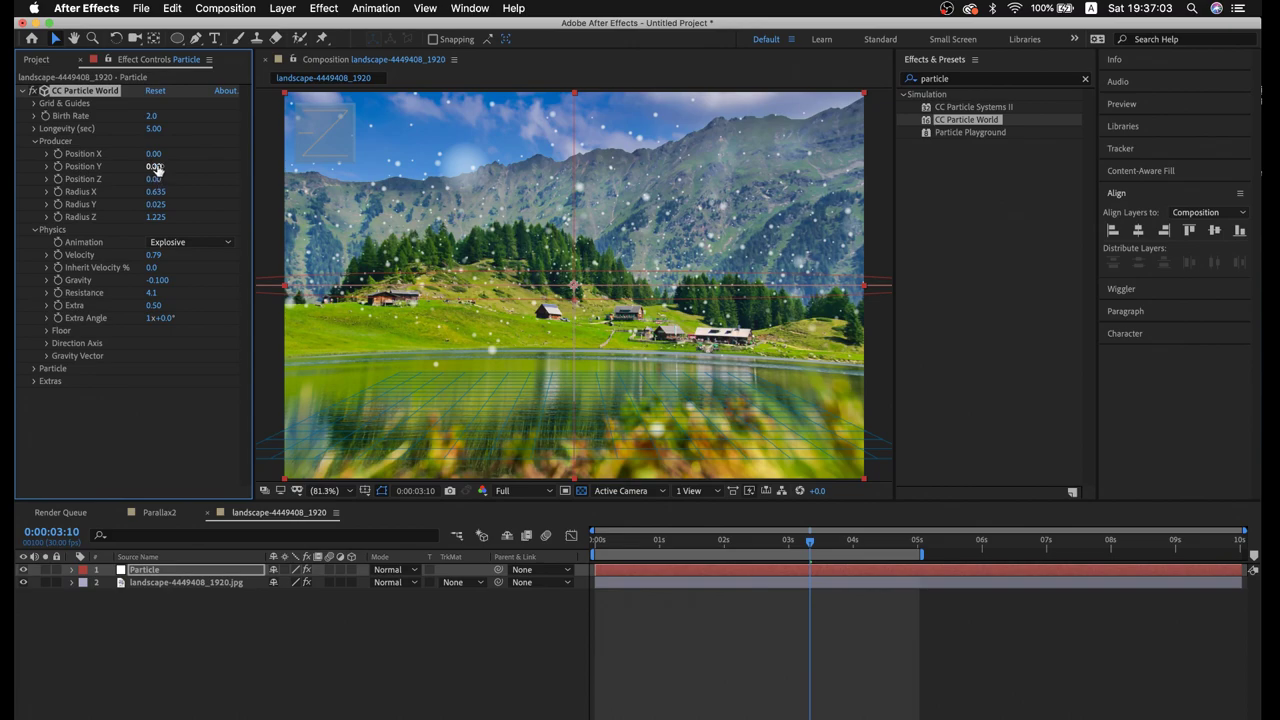
drag(153, 166, 177, 177)
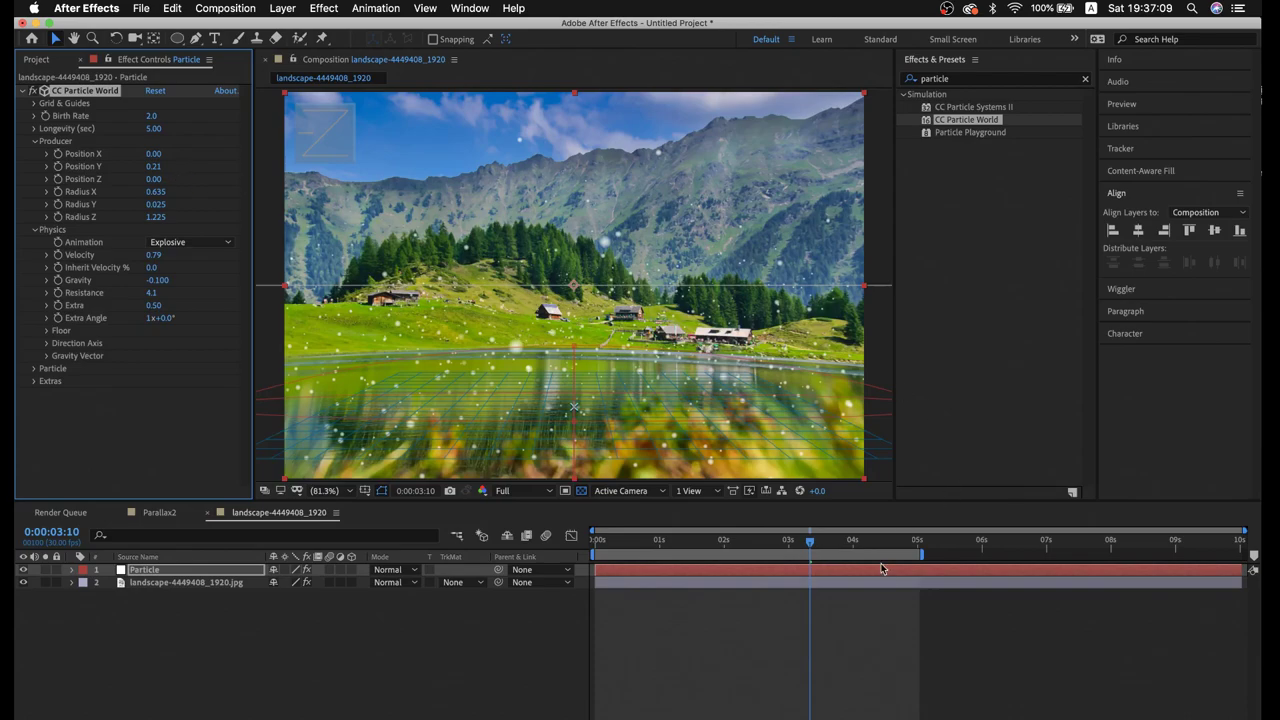
drag(886, 568, 697, 589)
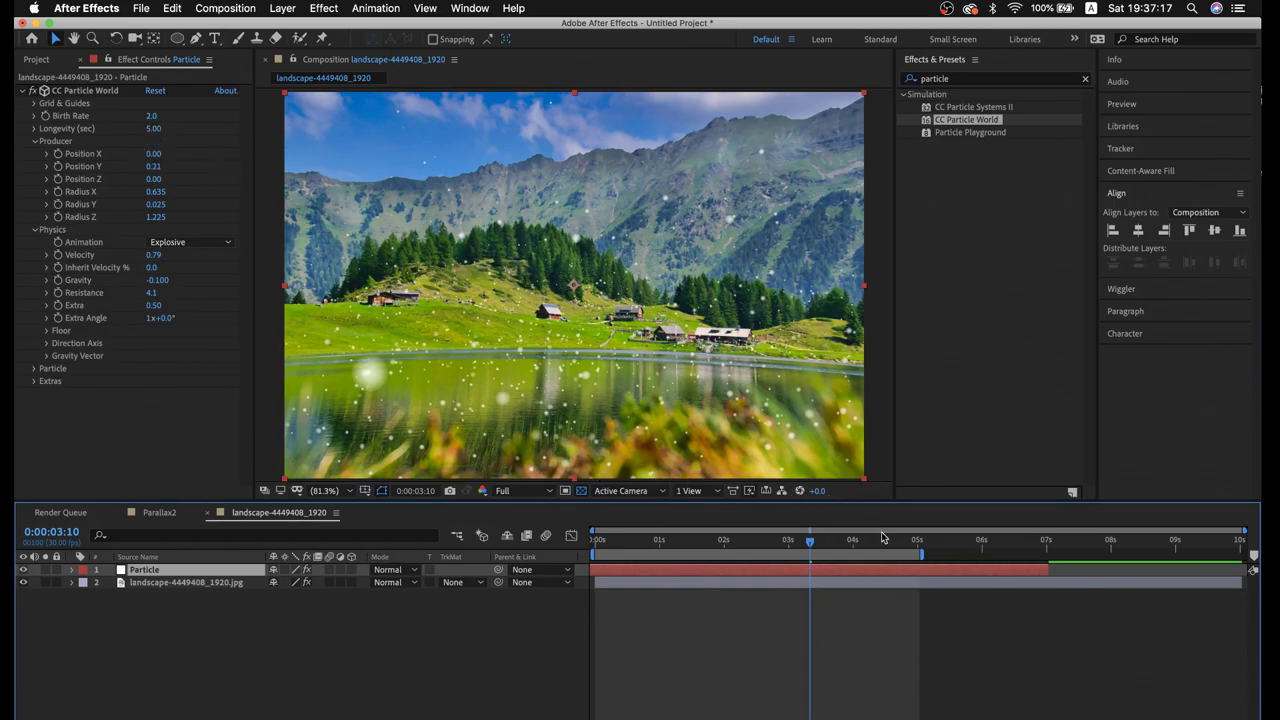
mouse_move(833, 545)
mouse_down()
mouse_move(660, 563)
mouse_move(807, 564)
mouse_move(590, 549)
mouse_up()
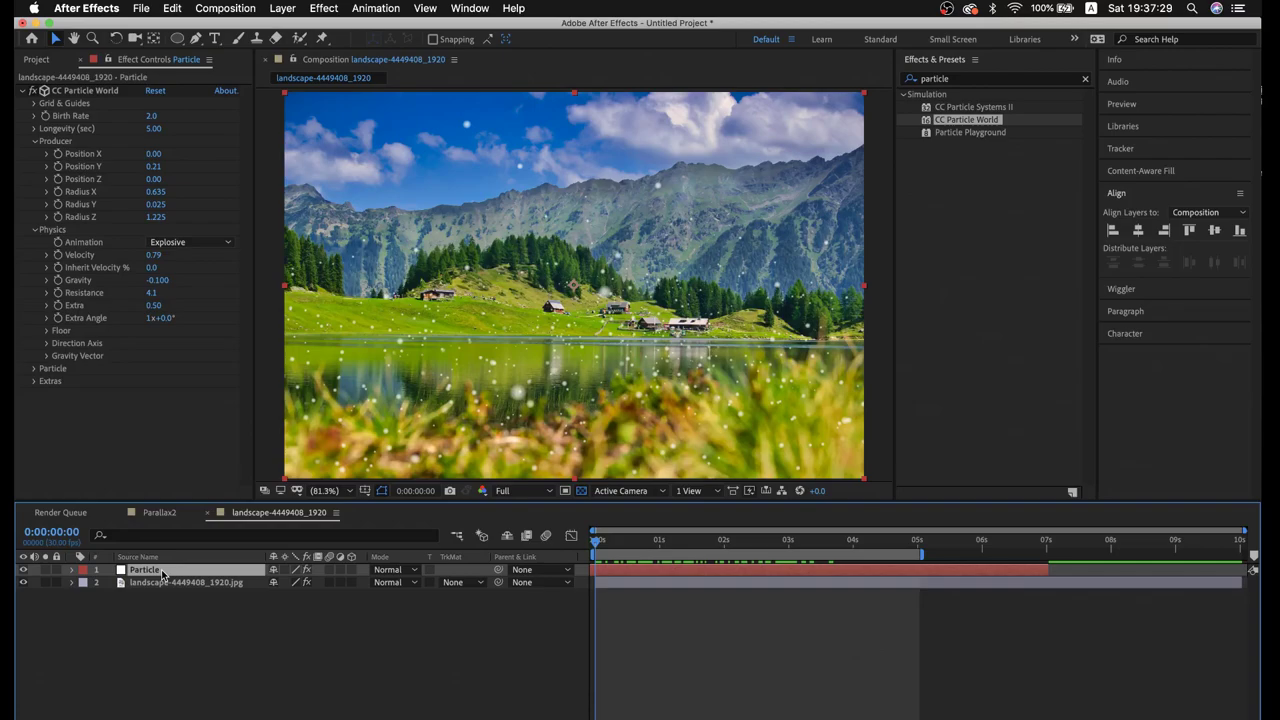
Add a Particle layer Scale keyframe of 150% at 0:00:04:29 and preview the growth
key(s)
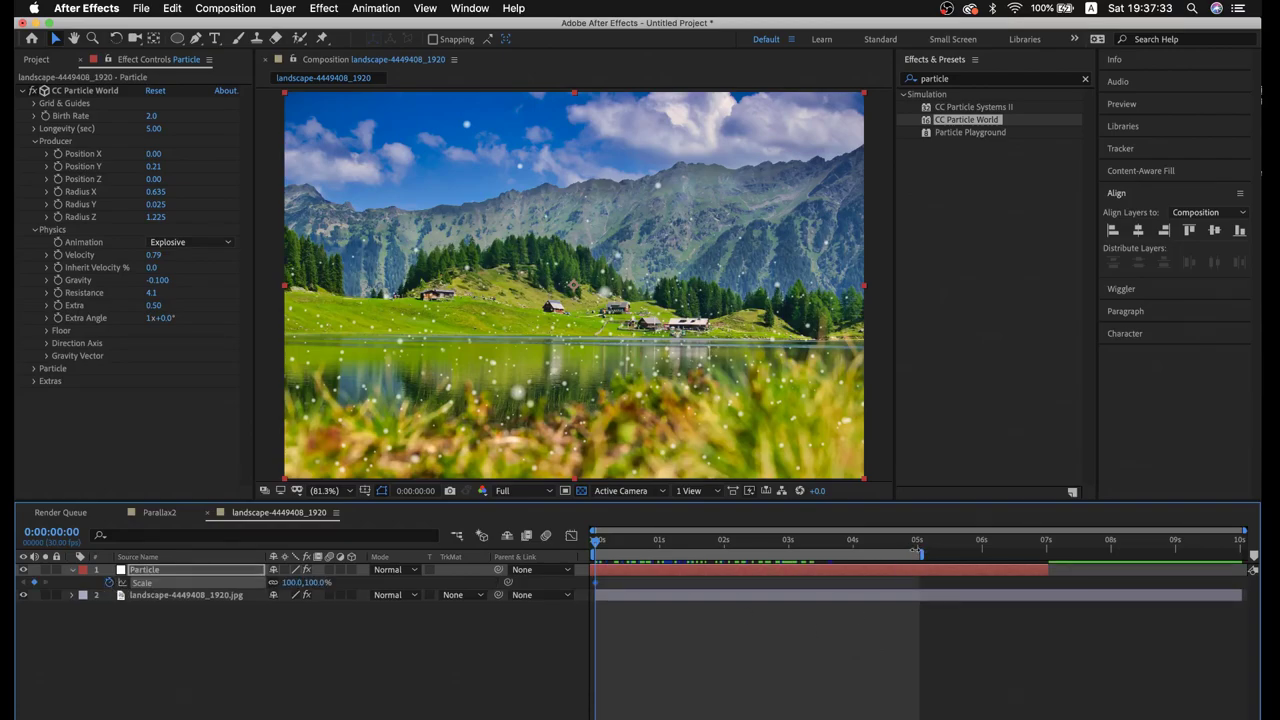
click(917, 548)
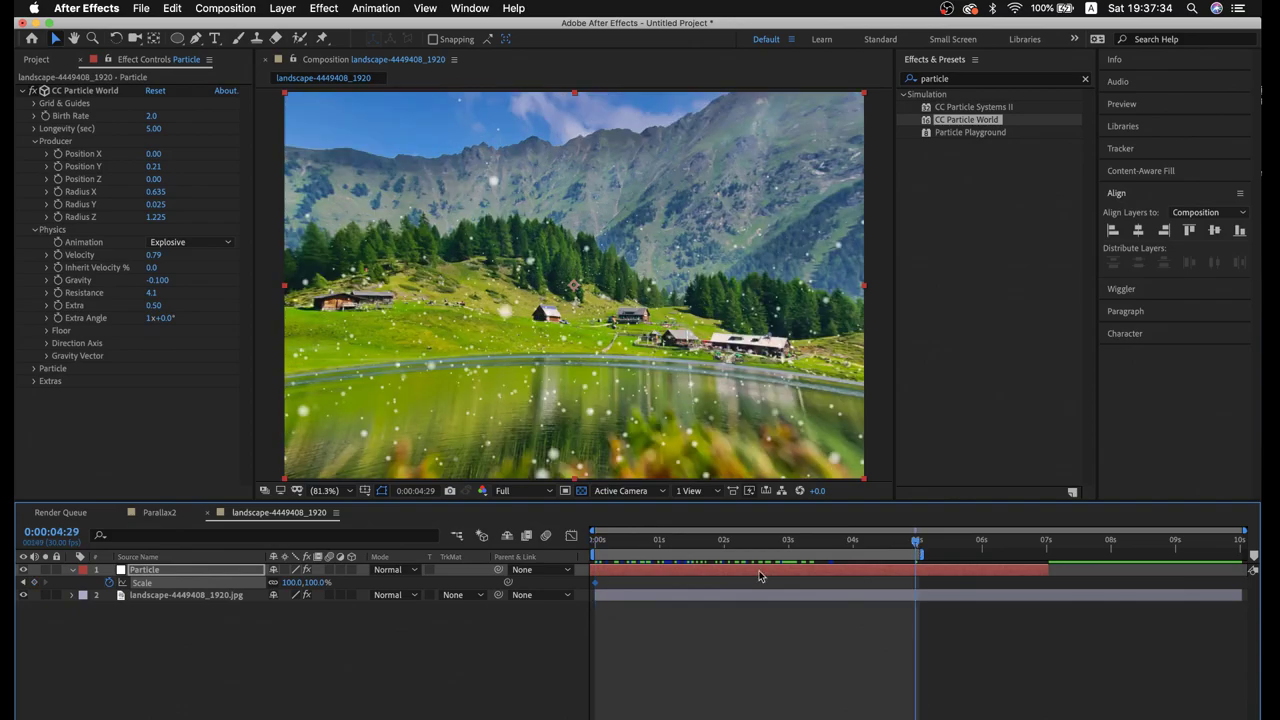
click(291, 582)
text(140)
key(Return)
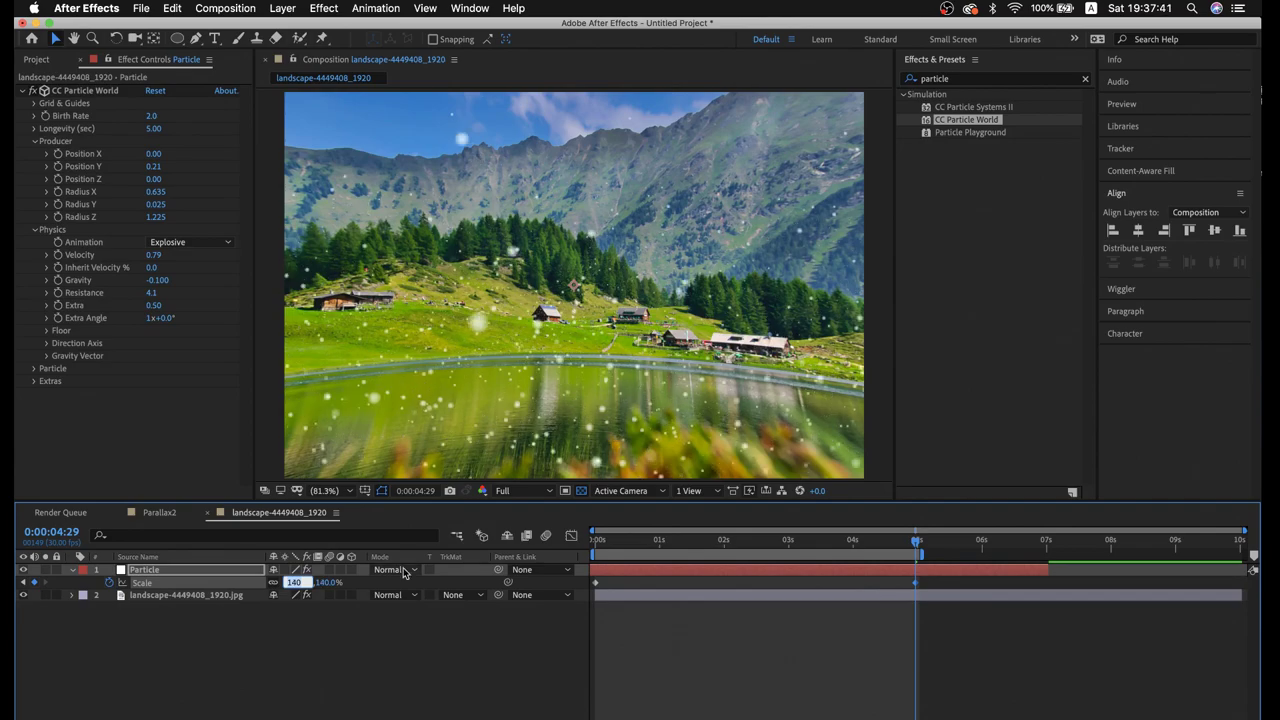
text(150)
key(Return)
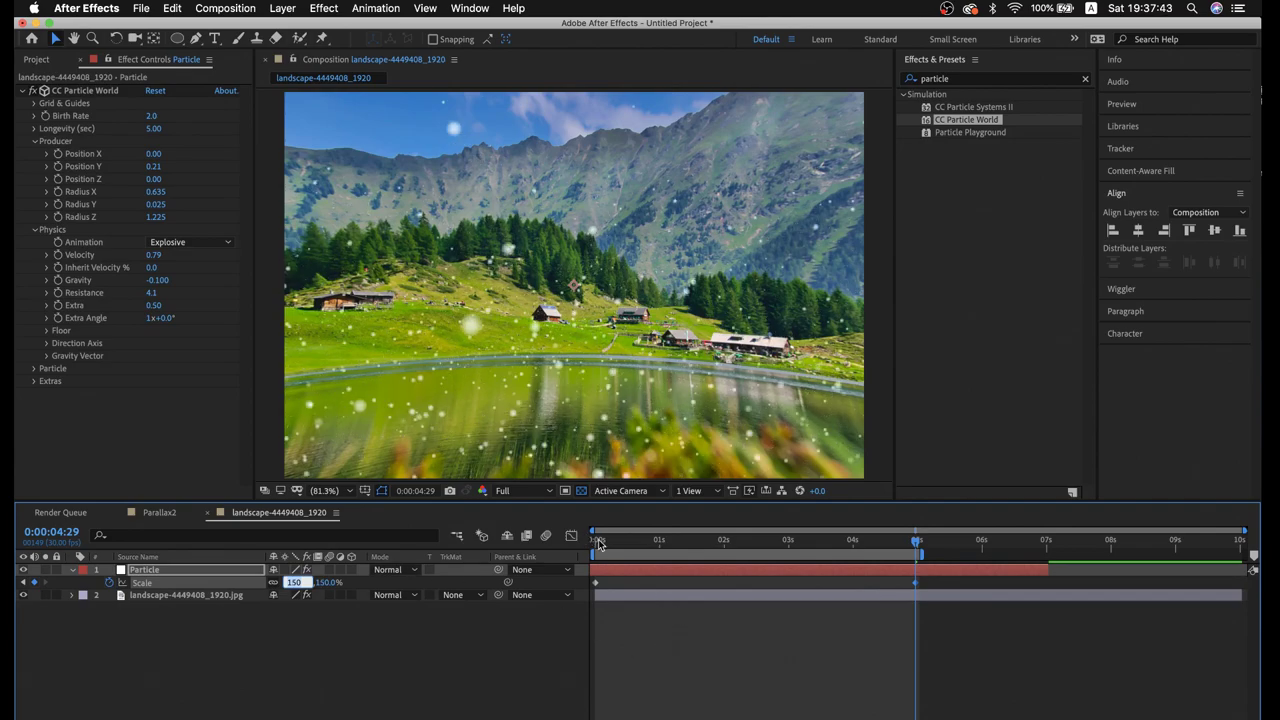
click(598, 543)
key(space)
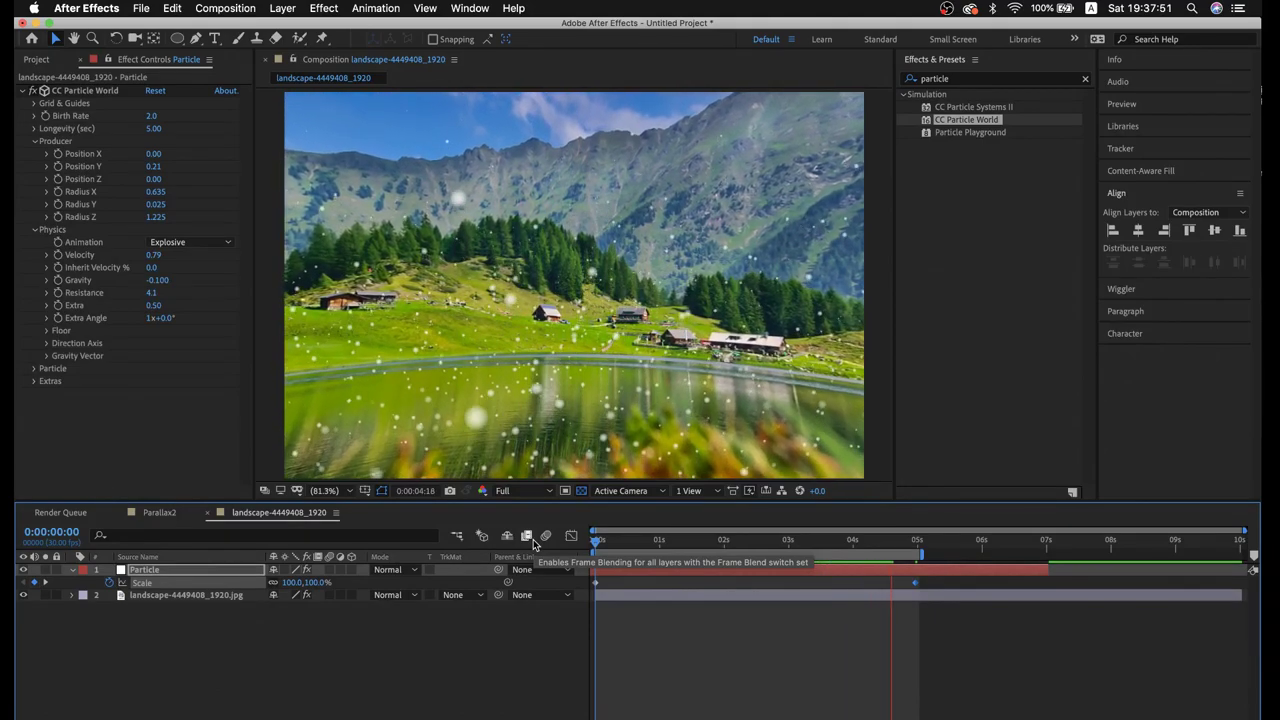
key(space)
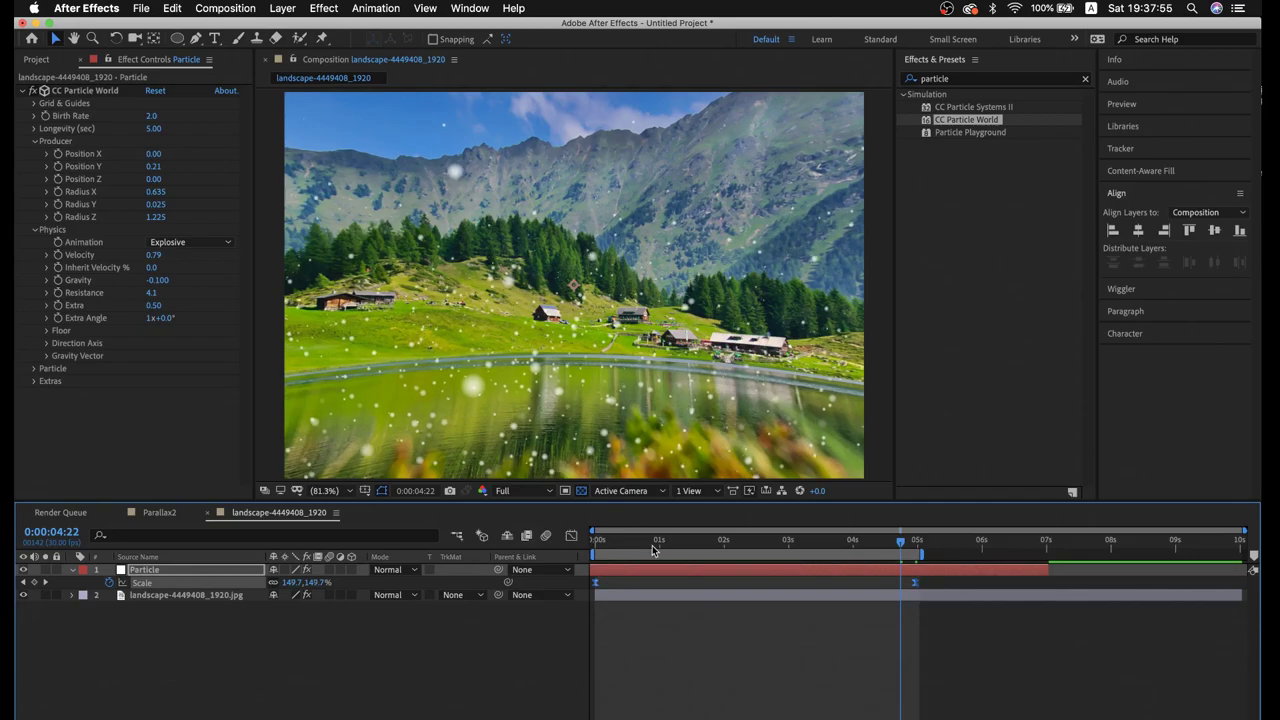
Increase the emitter's Producer Radius Y on the Particle layer
mouse_move(654, 545)
mouse_down()
mouse_move(590, 543)
mouse_move(721, 545)
mouse_up()
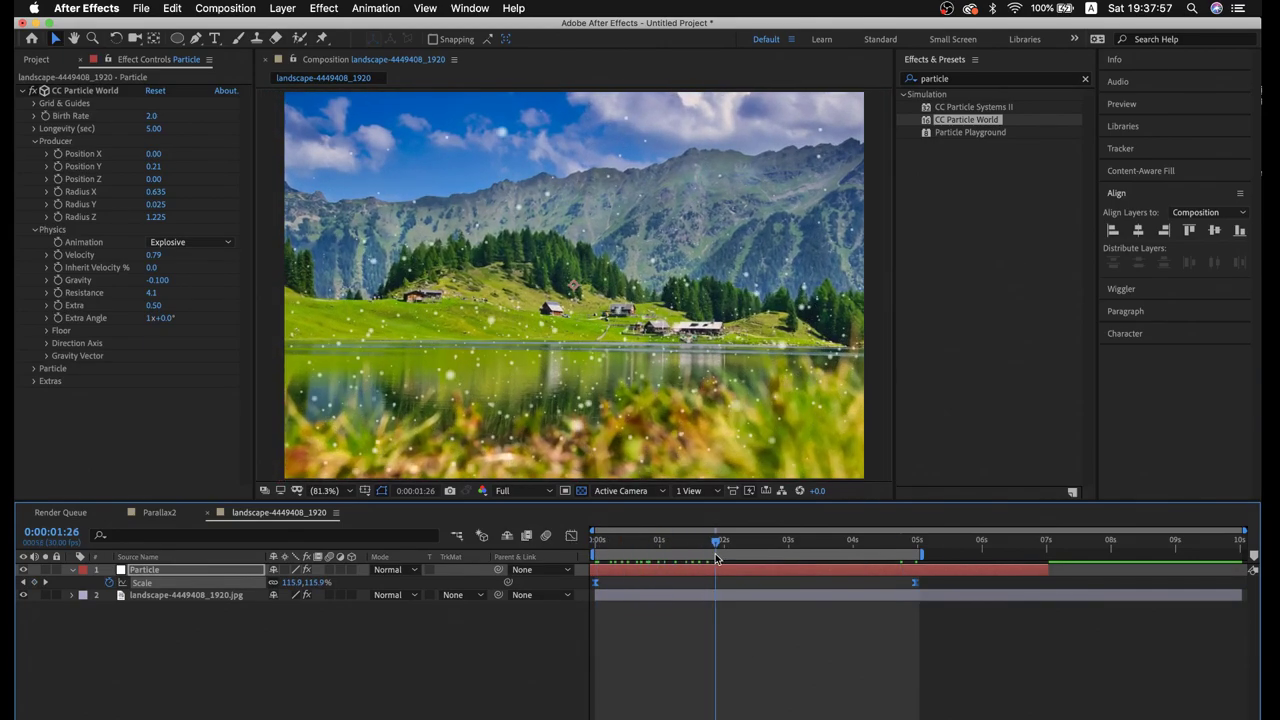
click(235, 567)
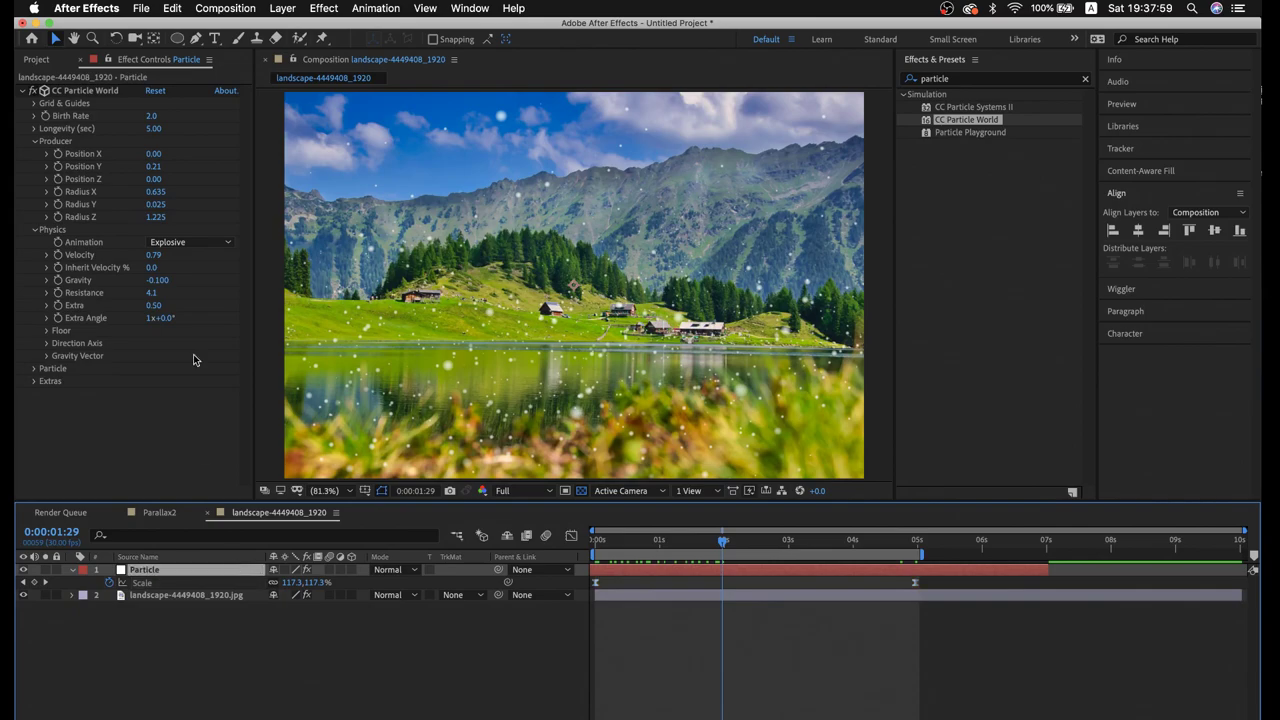
drag(156, 204, 190, 205)
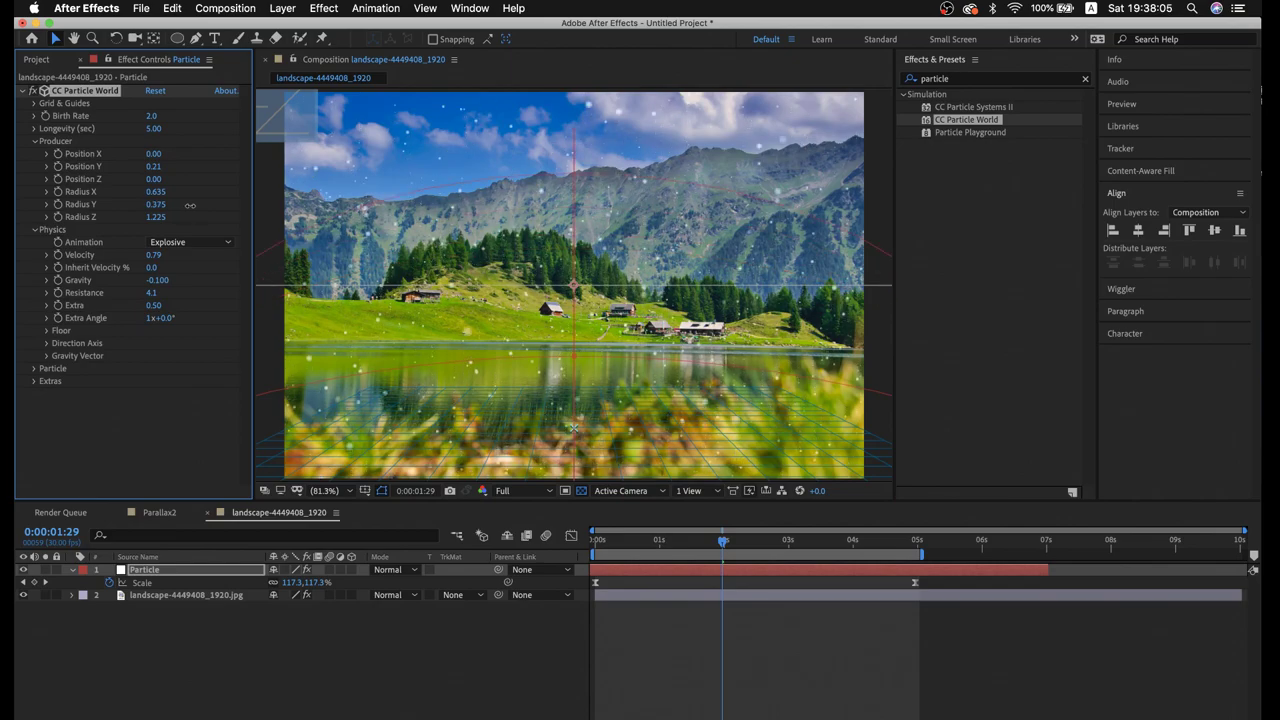
click(655, 658)
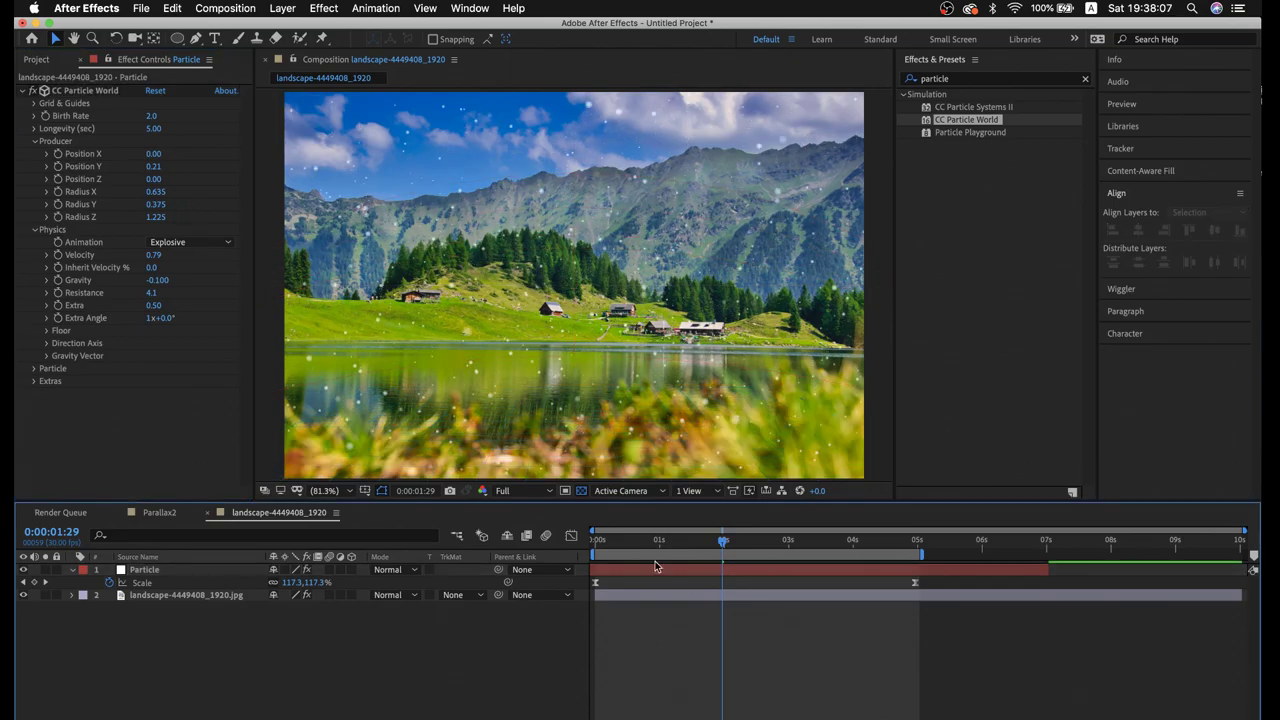
Change the end Scale keyframe at 4:29 to 180% and preview from the start
drag(660, 551, 555, 548)
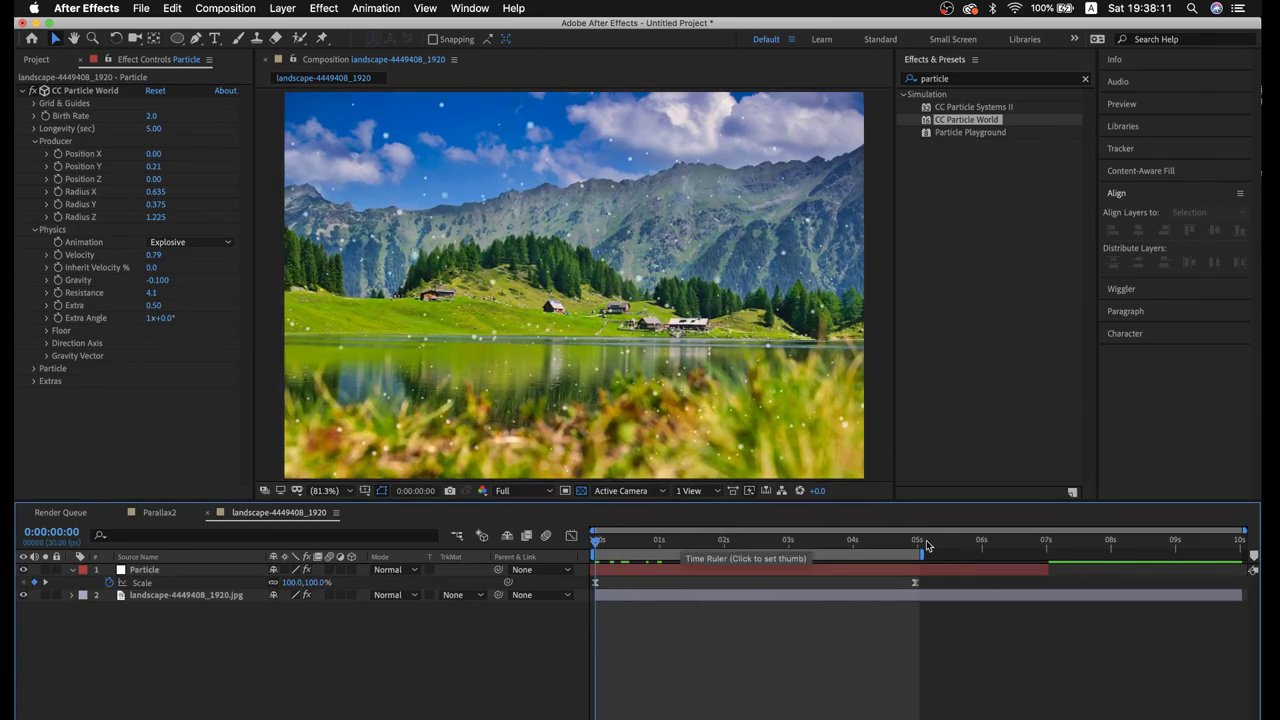
drag(905, 545, 916, 543)
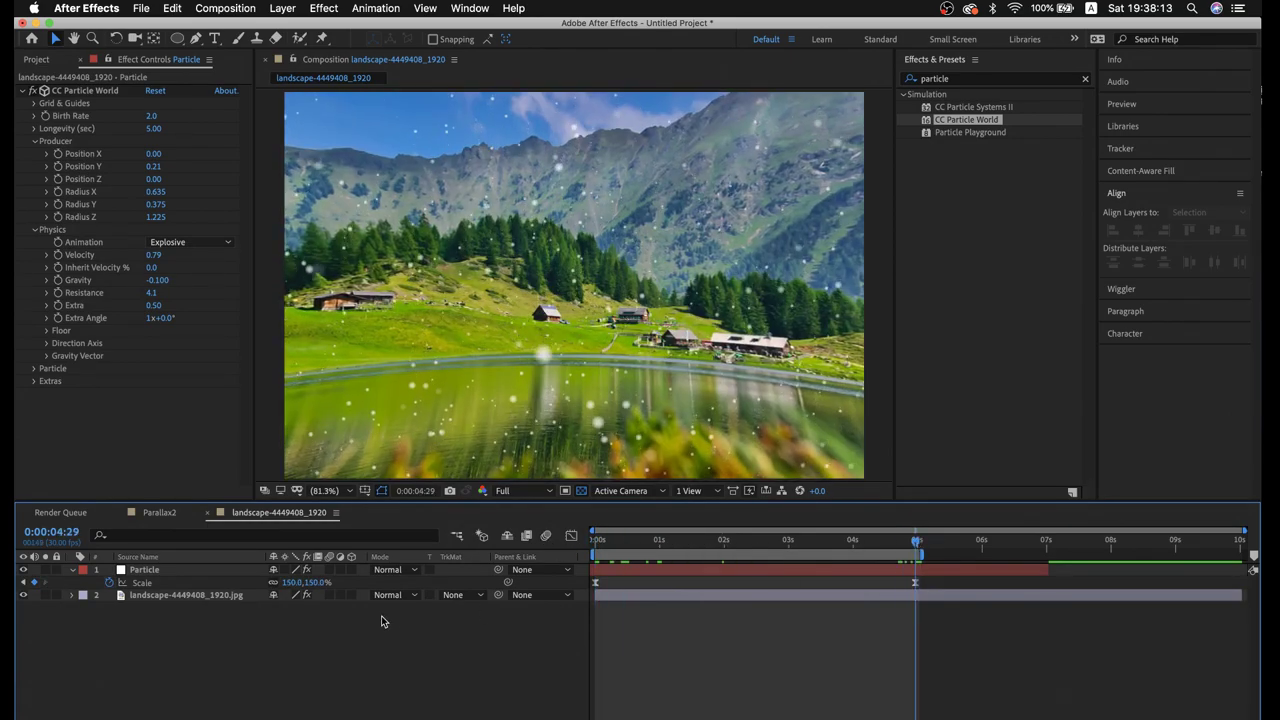
click(294, 583)
text(180)
click(647, 610)
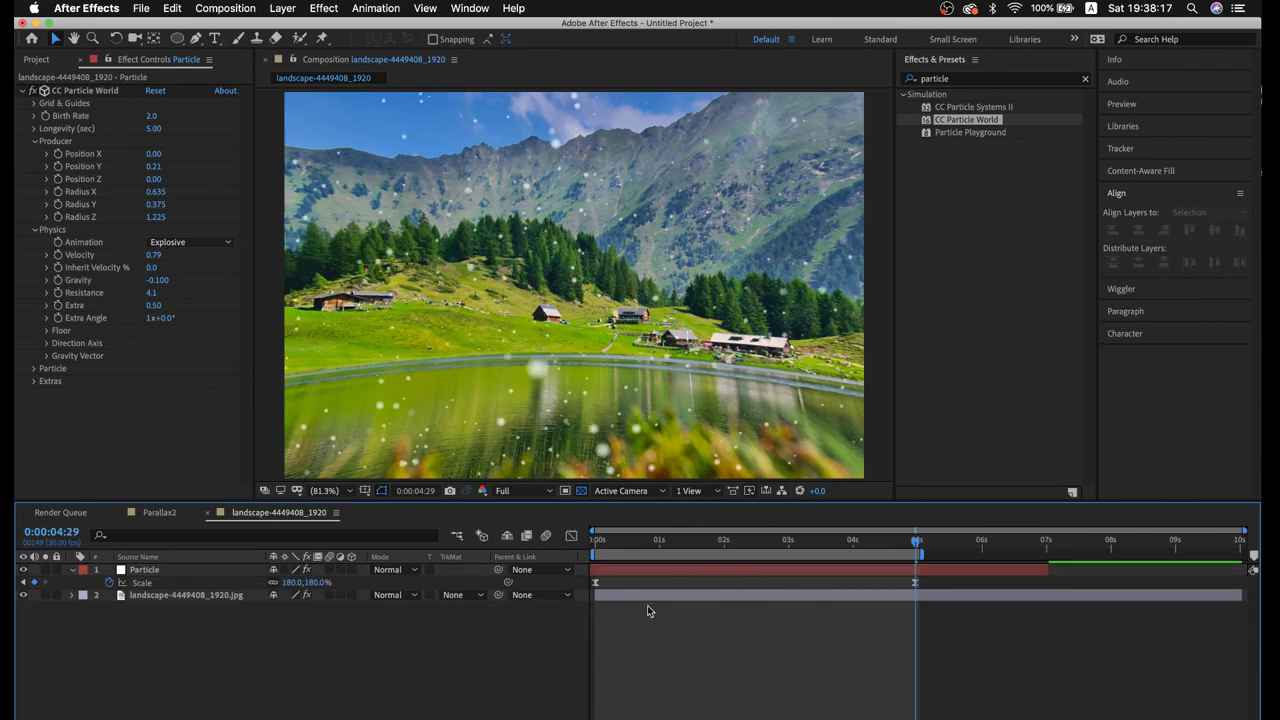
key(Home)
key(space)
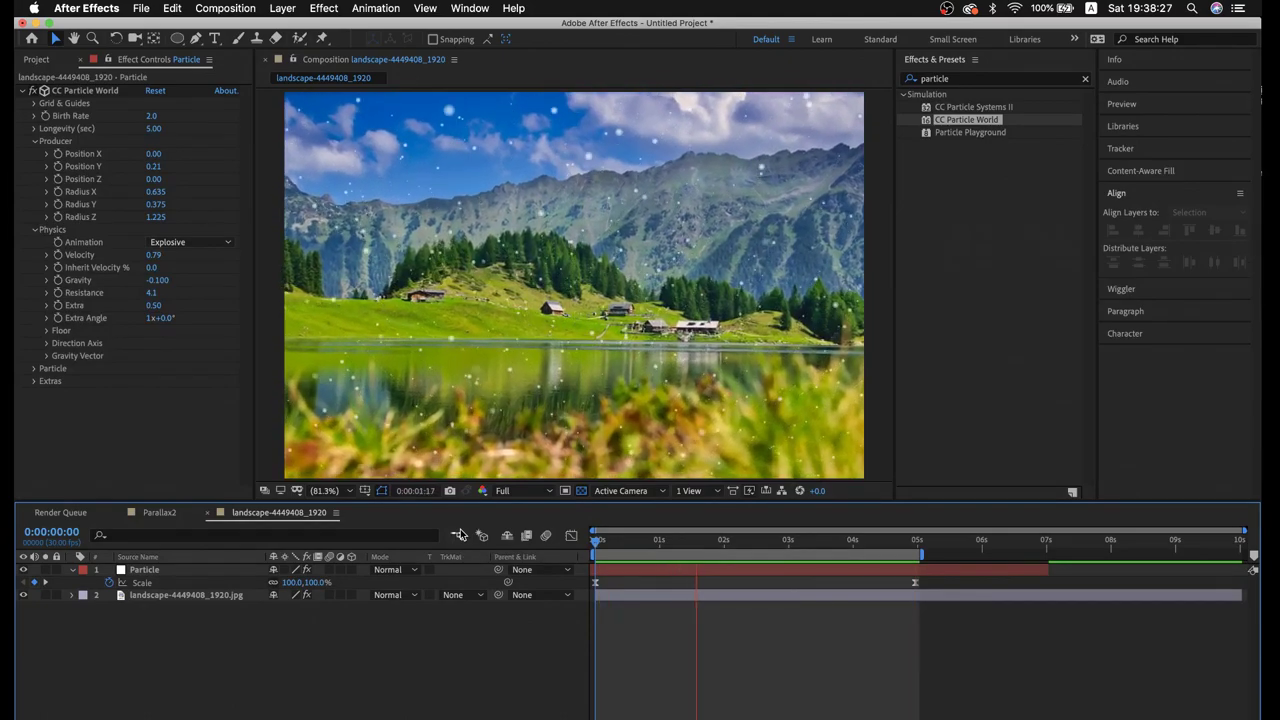
key(space)
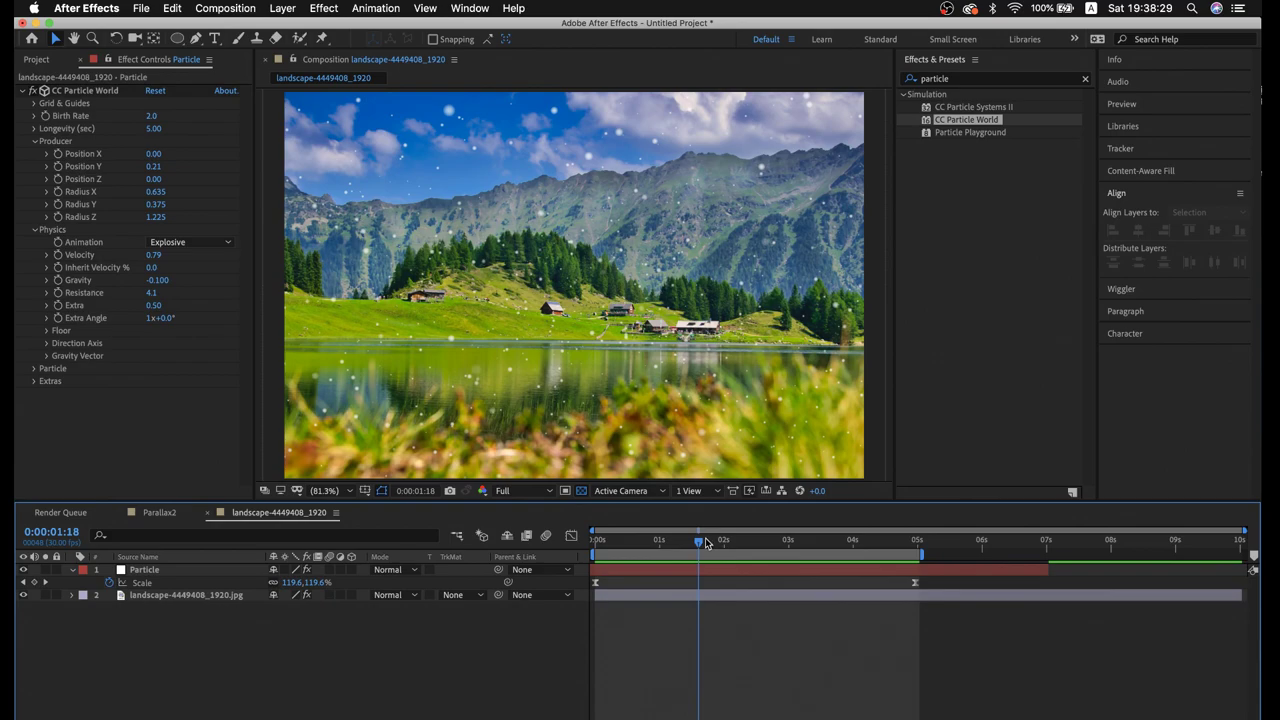
Set the Particle layer's blend mode to Overlay
drag(698, 540, 771, 541)
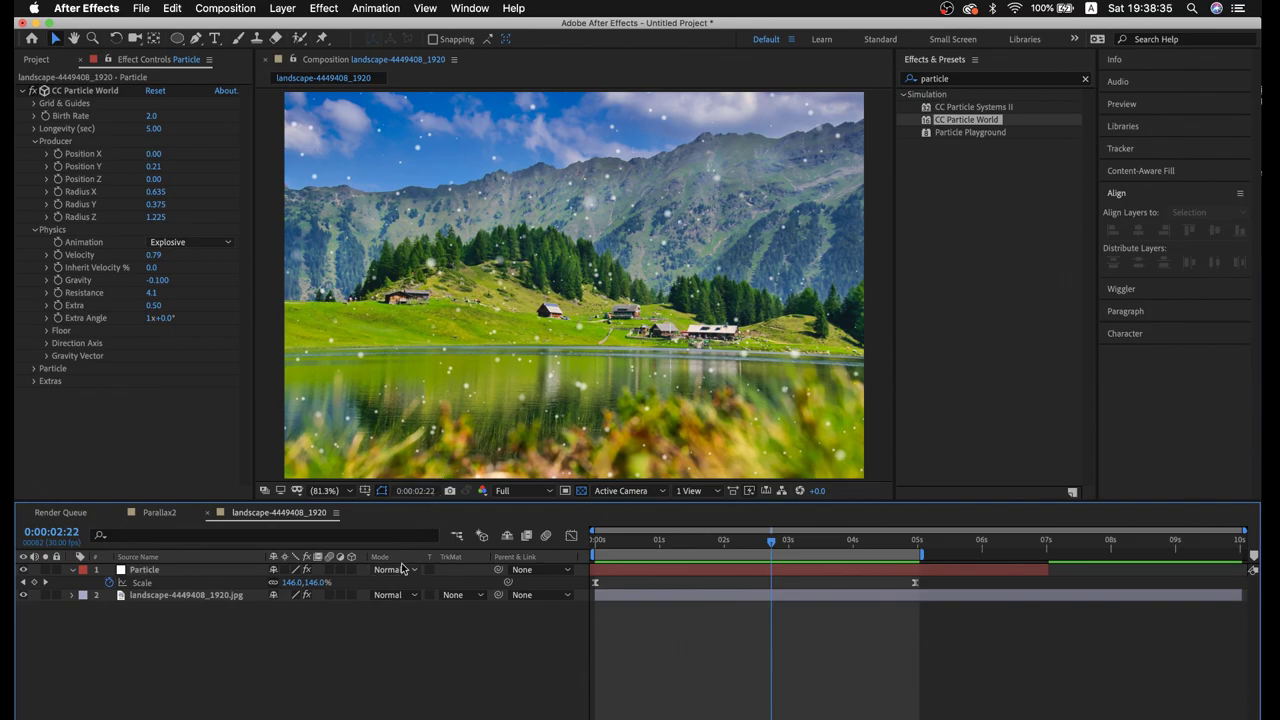
click(399, 572)
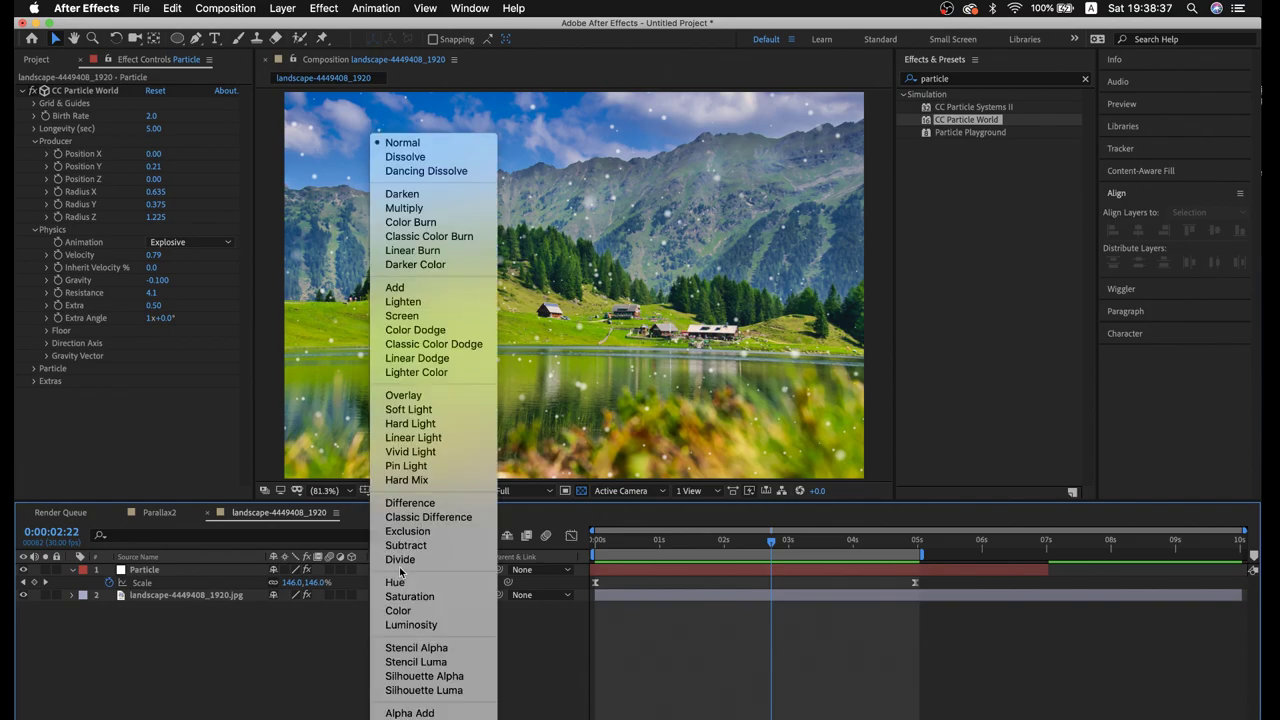
click(421, 400)
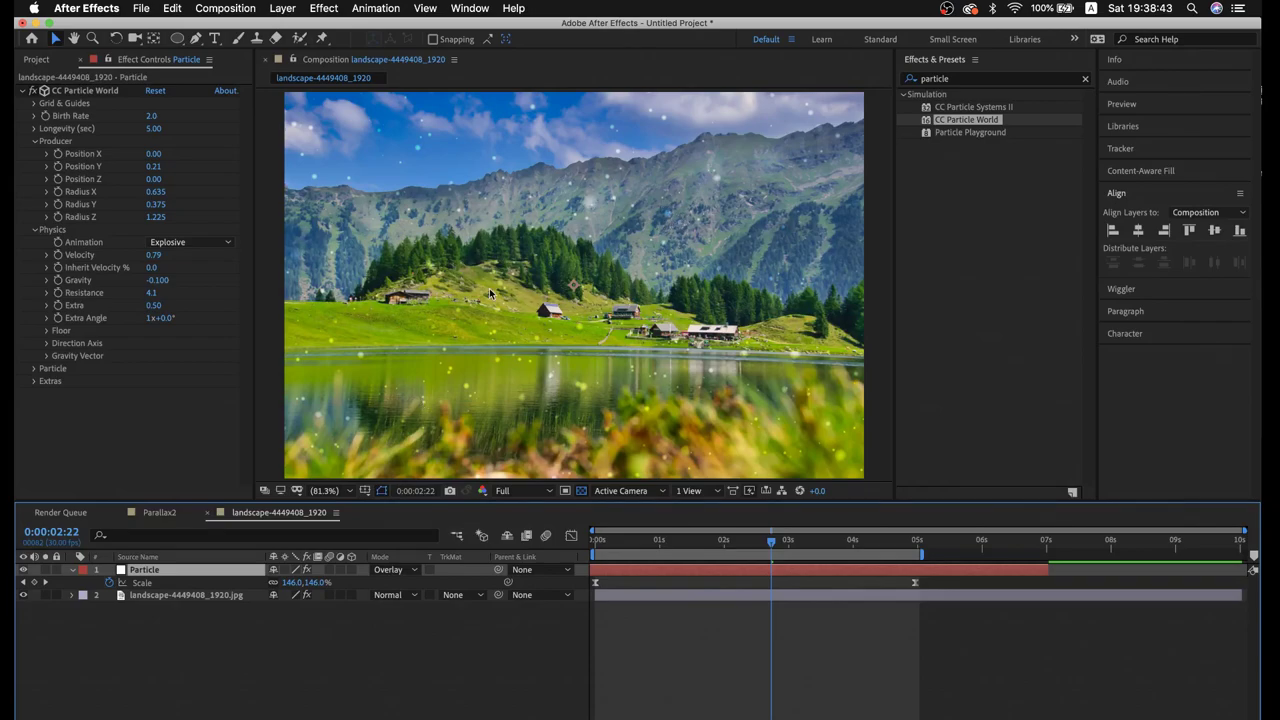
Preview the Overlay particles, then collapse CC Particle World's Producer group
key(space)
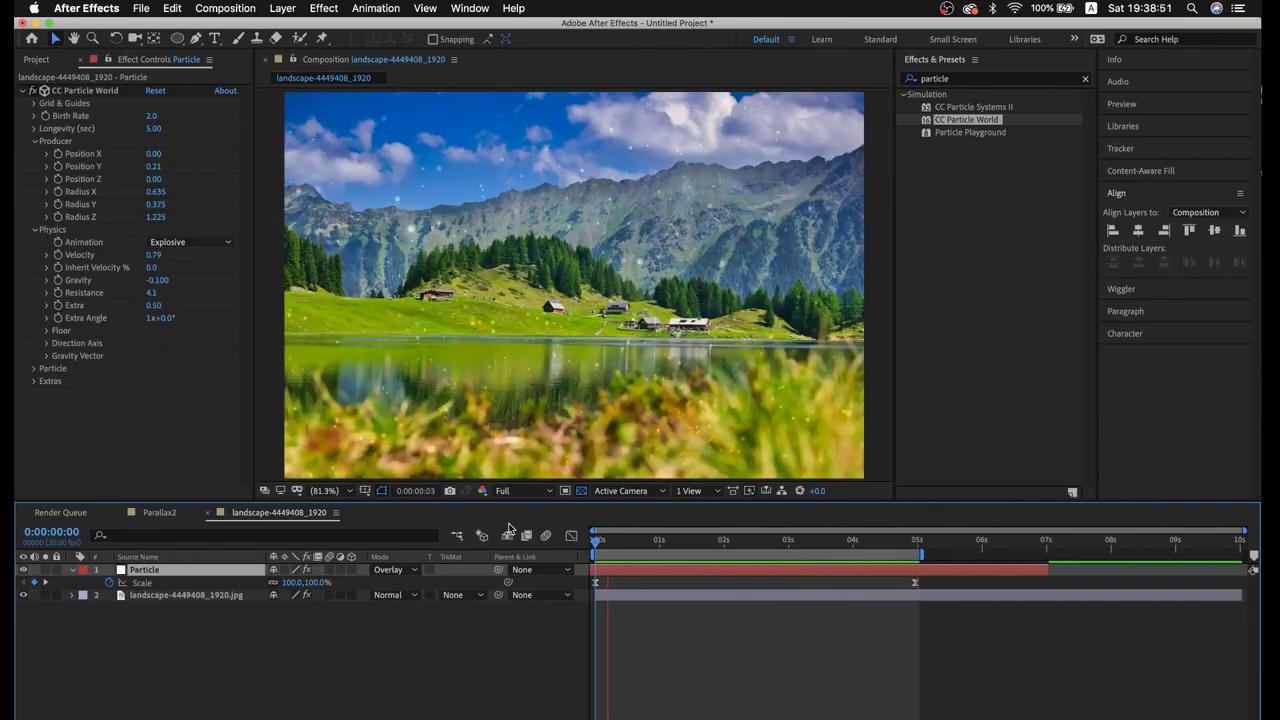
key(space)
drag(600, 546, 667, 541)
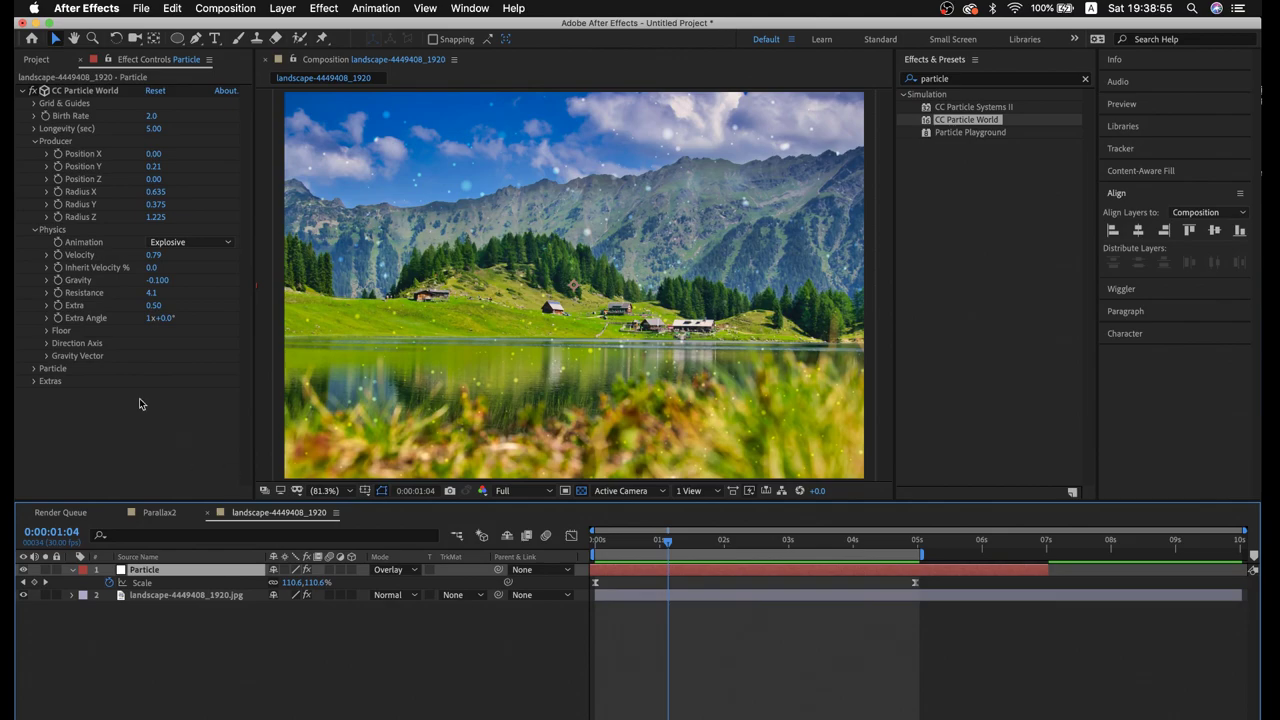
click(37, 143)
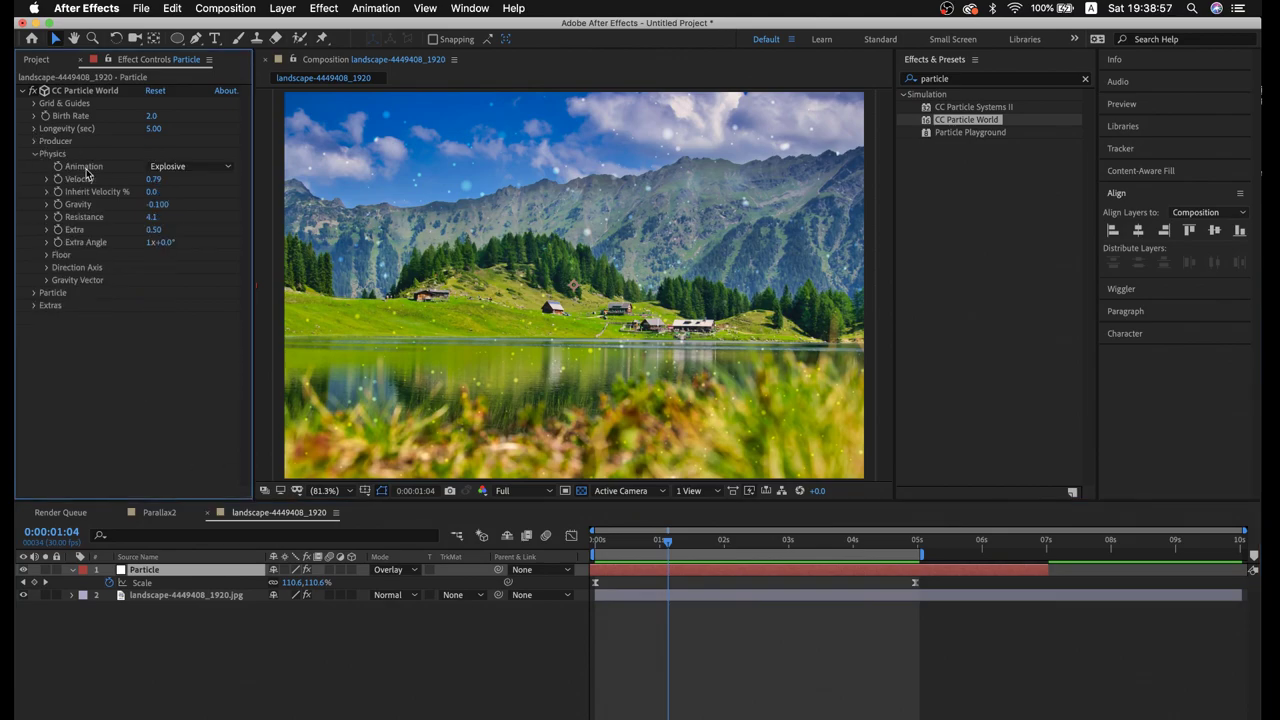
Set the particle Gravity to -0.050 and preview from the start
click(157, 205)
text(-0.1)
click(45, 90)
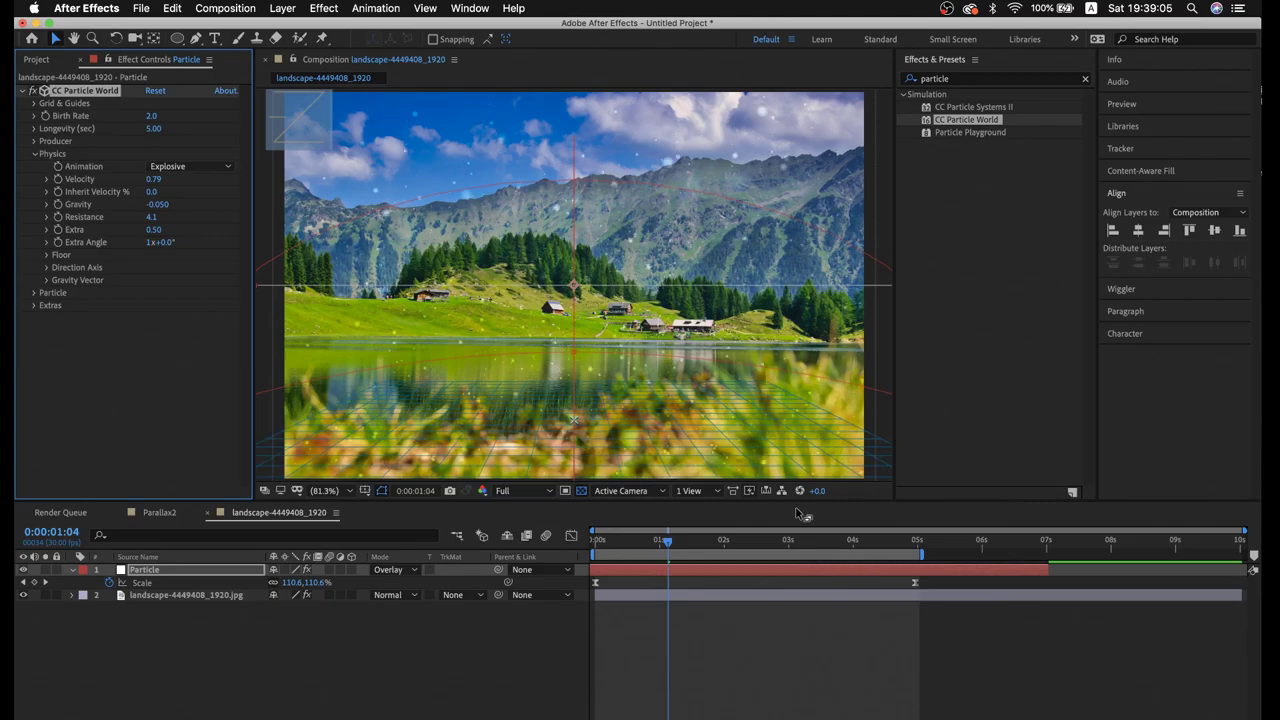
drag(668, 540, 481, 538)
key(space)
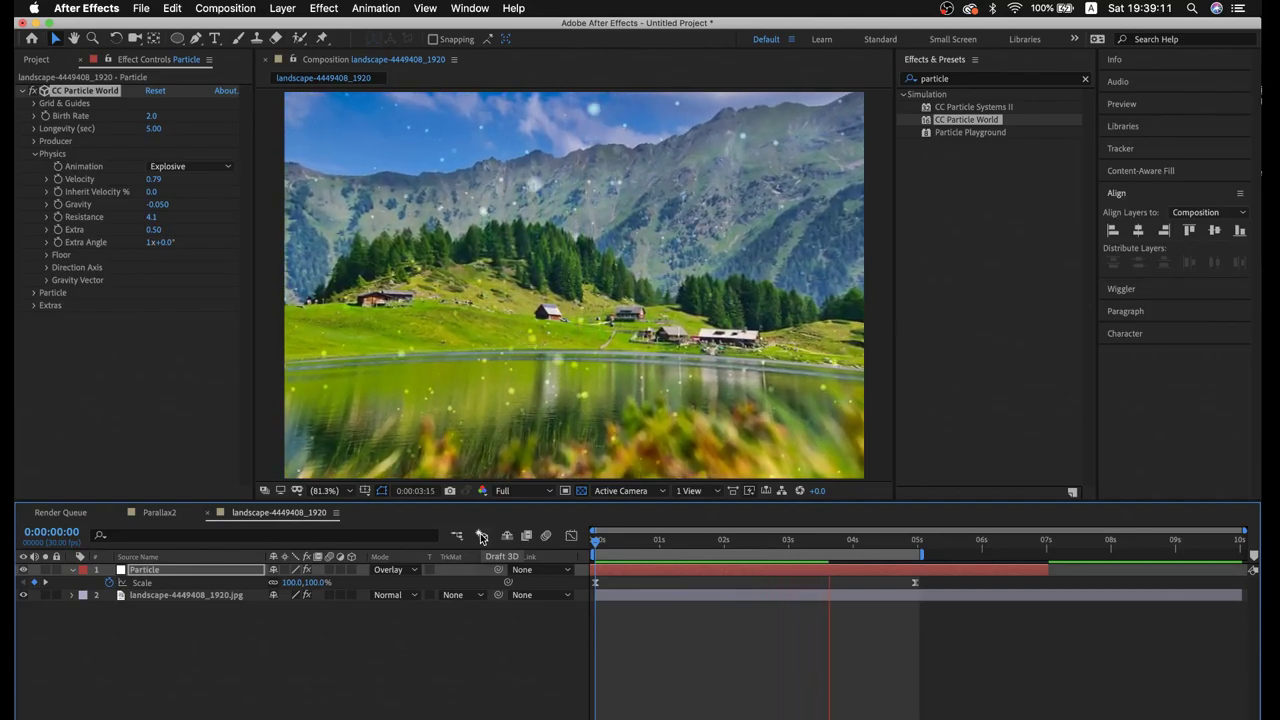
key(space)
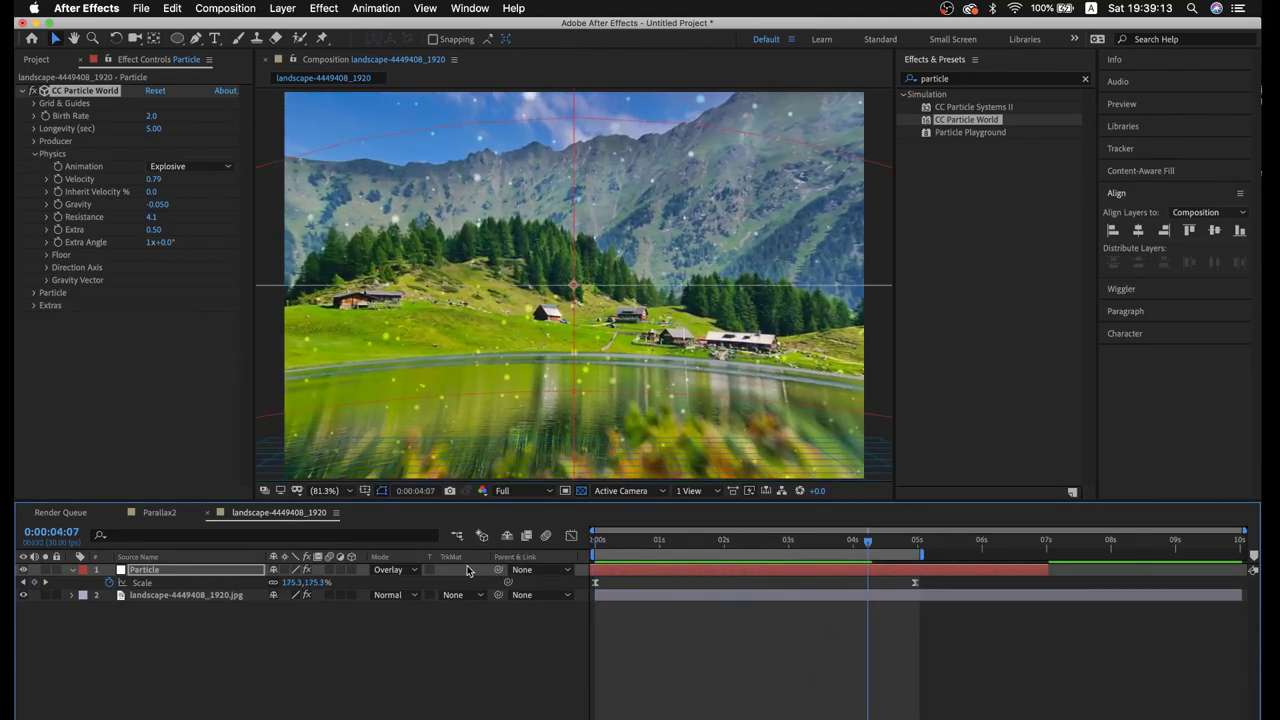
Set Birth Rate to 1.0, preview again, and collapse the Particle layer
click(148, 116)
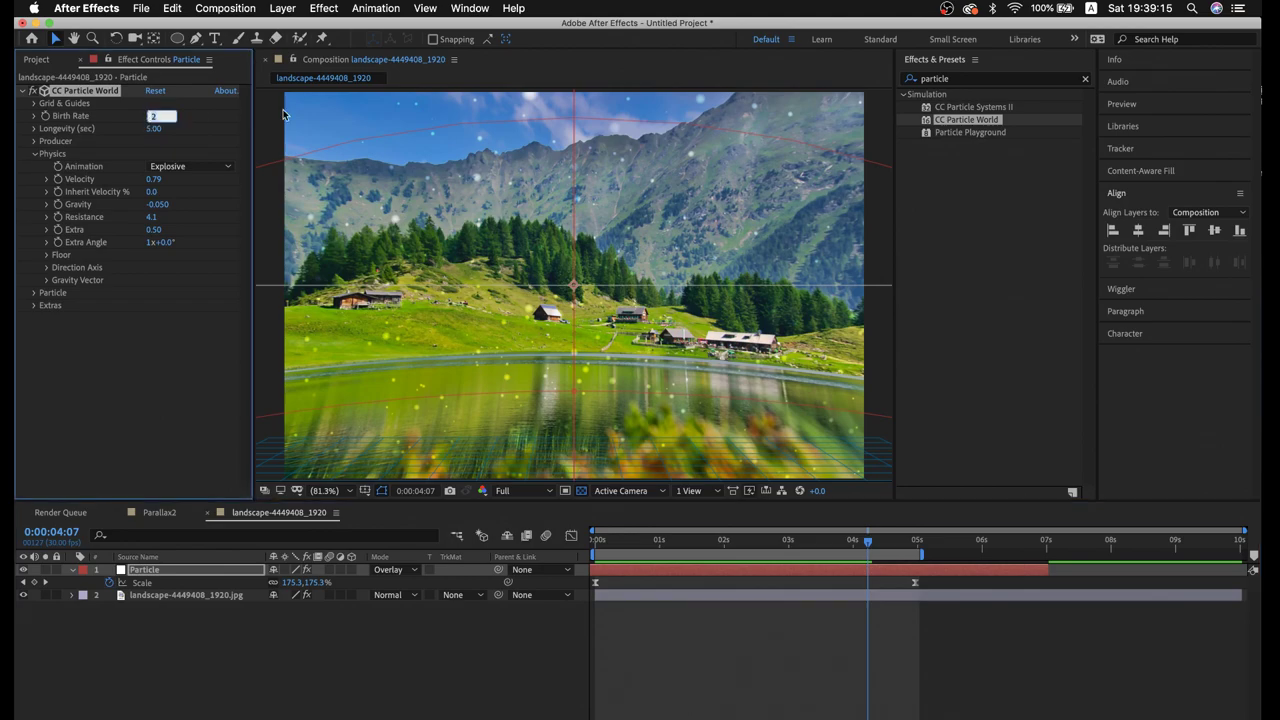
text(1)
key(Return)
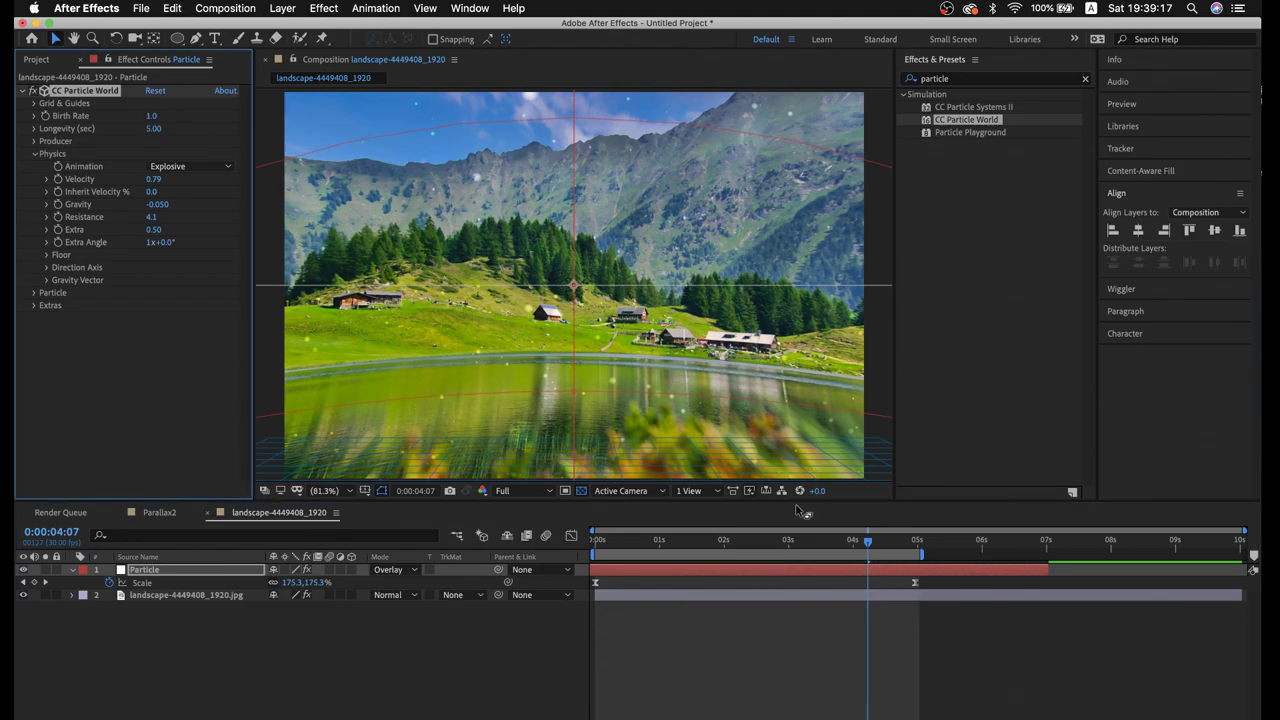
key(space)
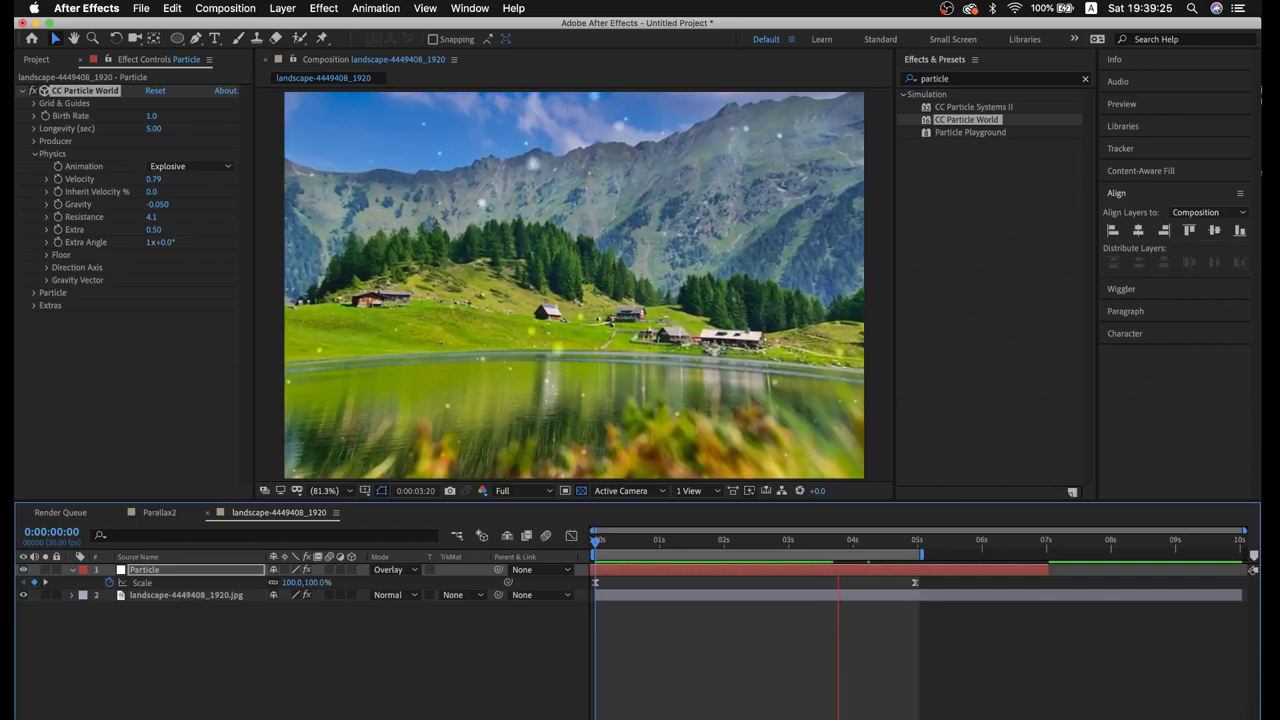
key(space)
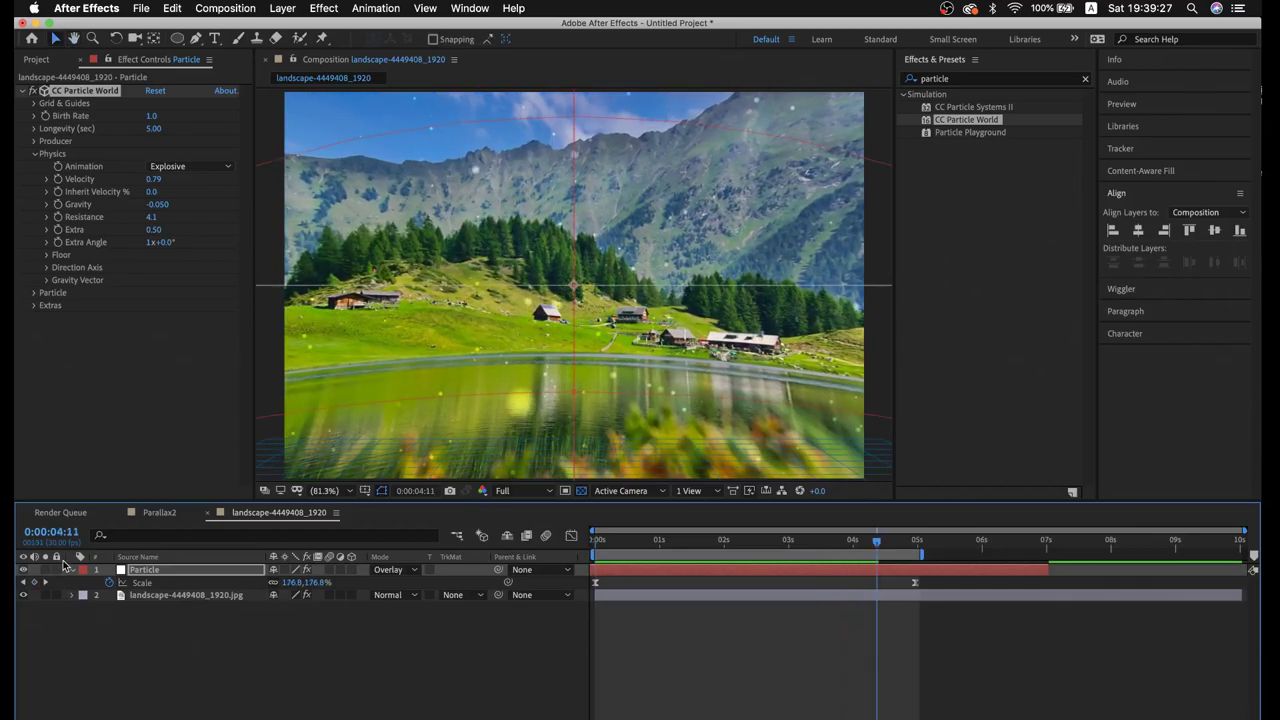
click(71, 570)
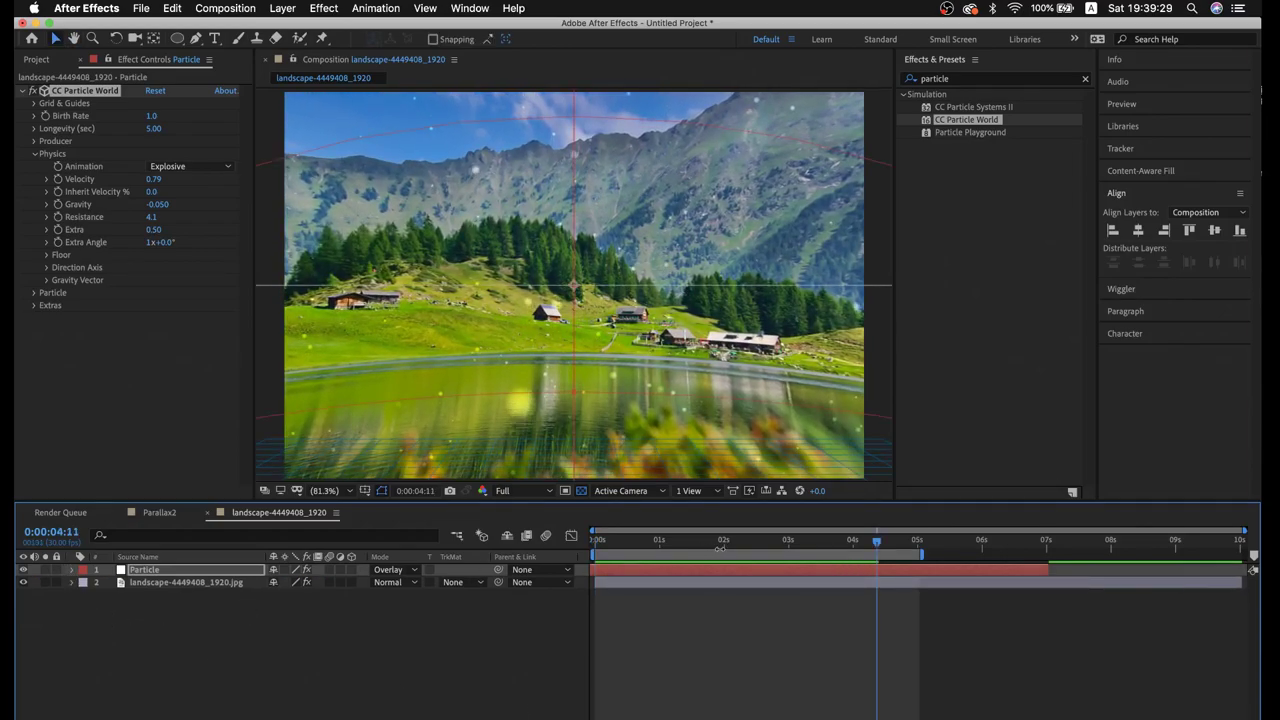
drag(743, 551, 766, 550)
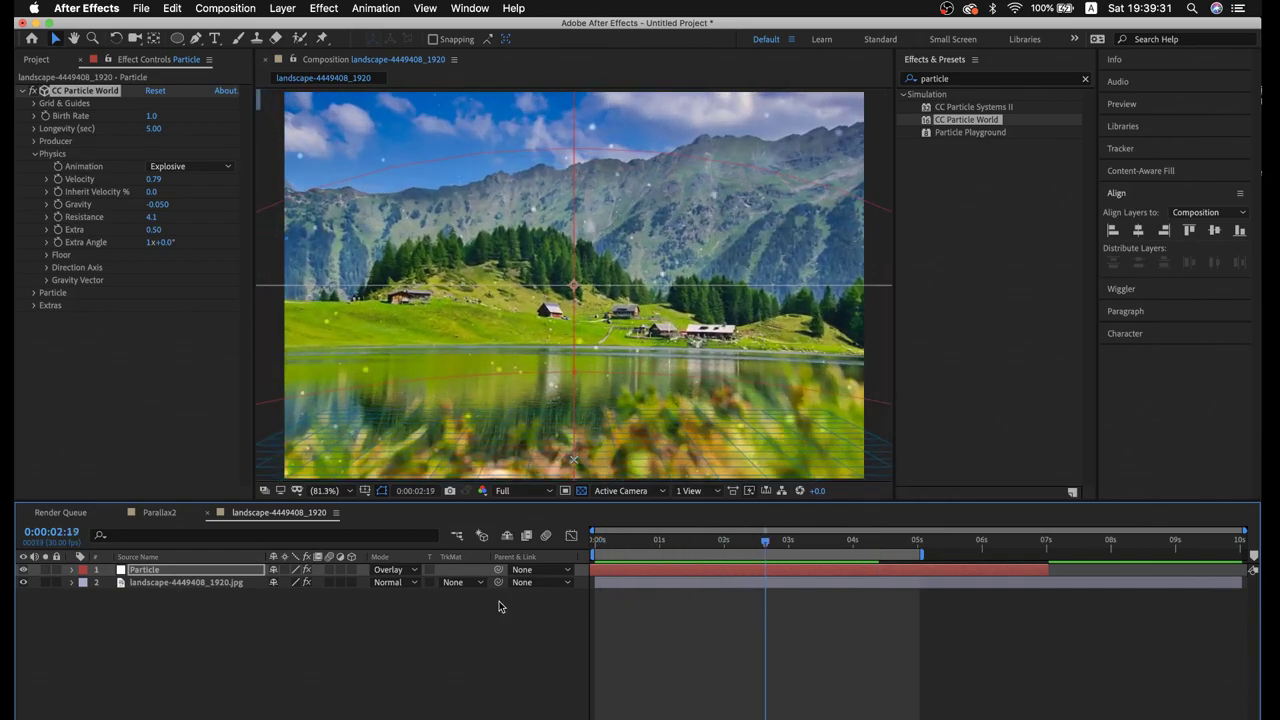
click(430, 617)
click(165, 512)
Add the landscape-4449408_1920 comp as a layer in the Parallax2 composition
click(270, 511)
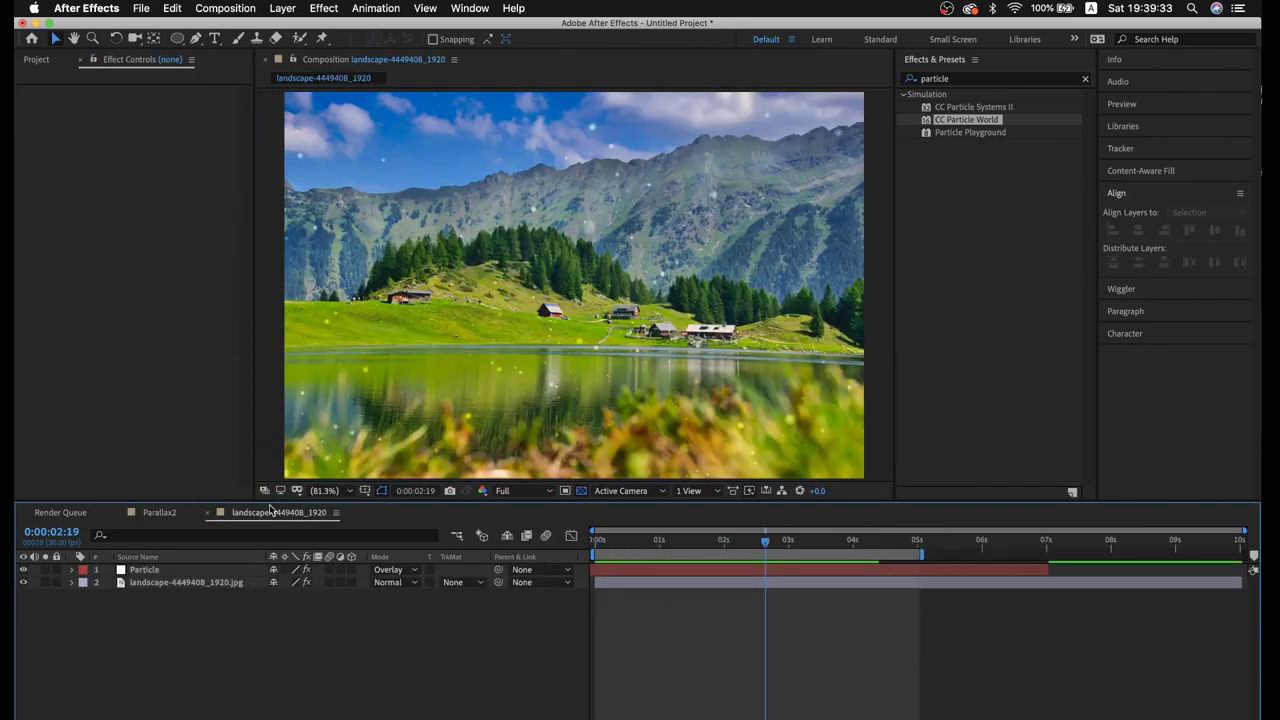
click(161, 515)
click(260, 515)
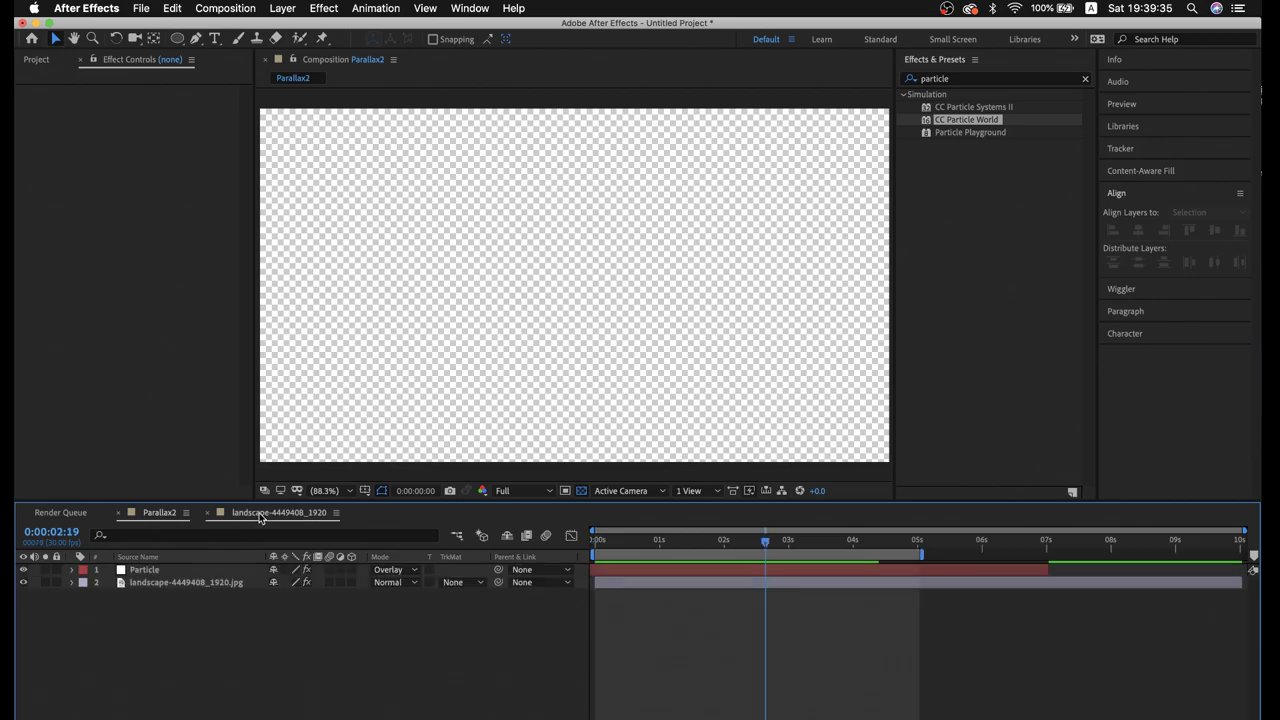
click(176, 513)
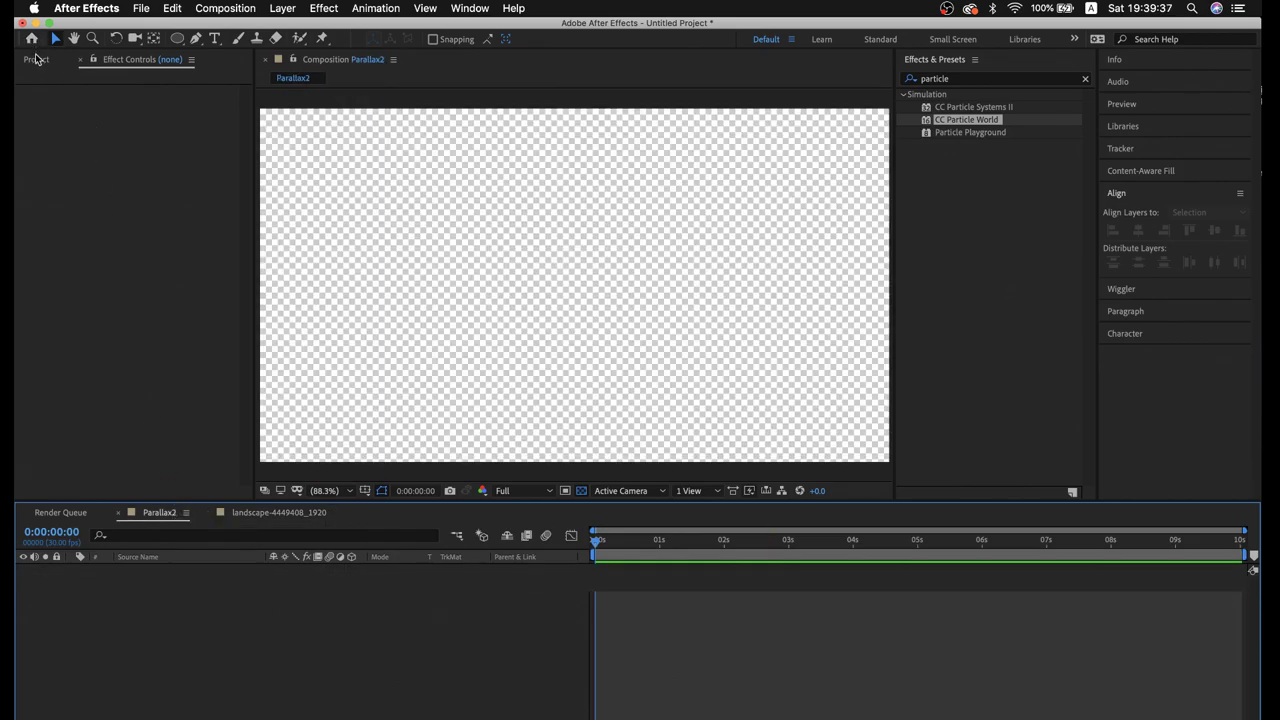
click(37, 60)
click(66, 222)
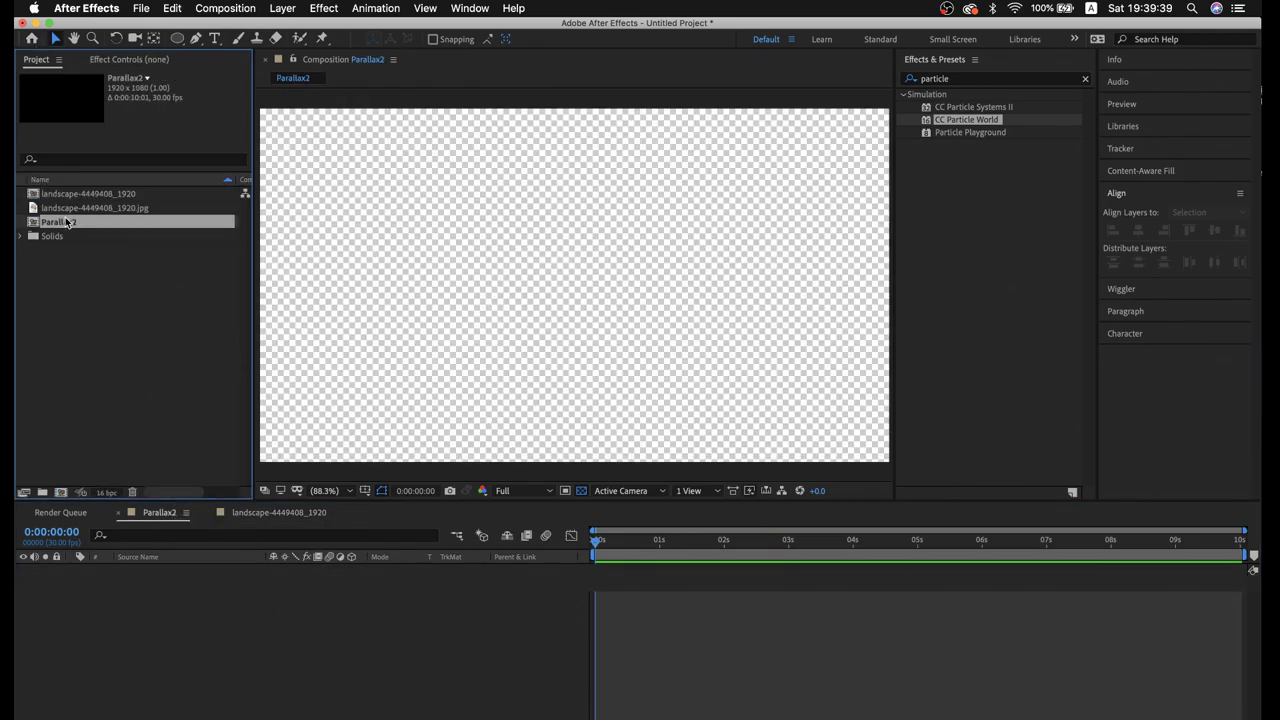
click(81, 195)
click(66, 222)
click(71, 195)
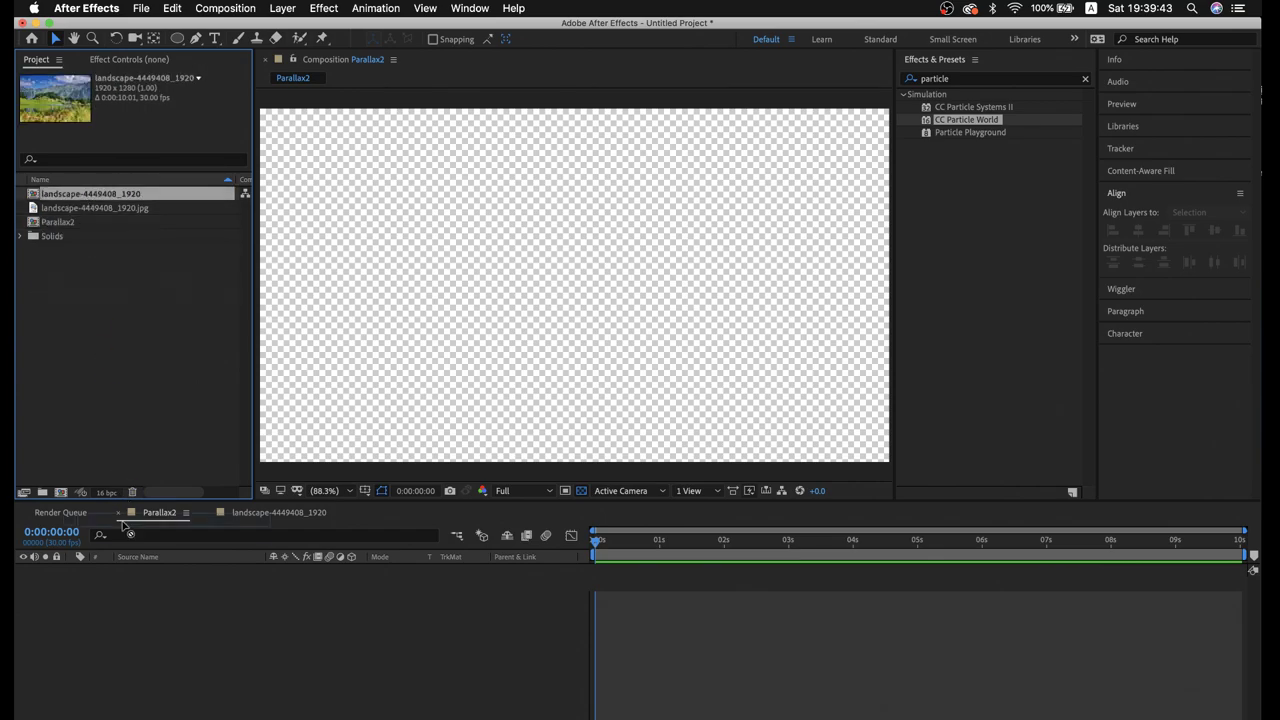
drag(87, 198, 124, 591)
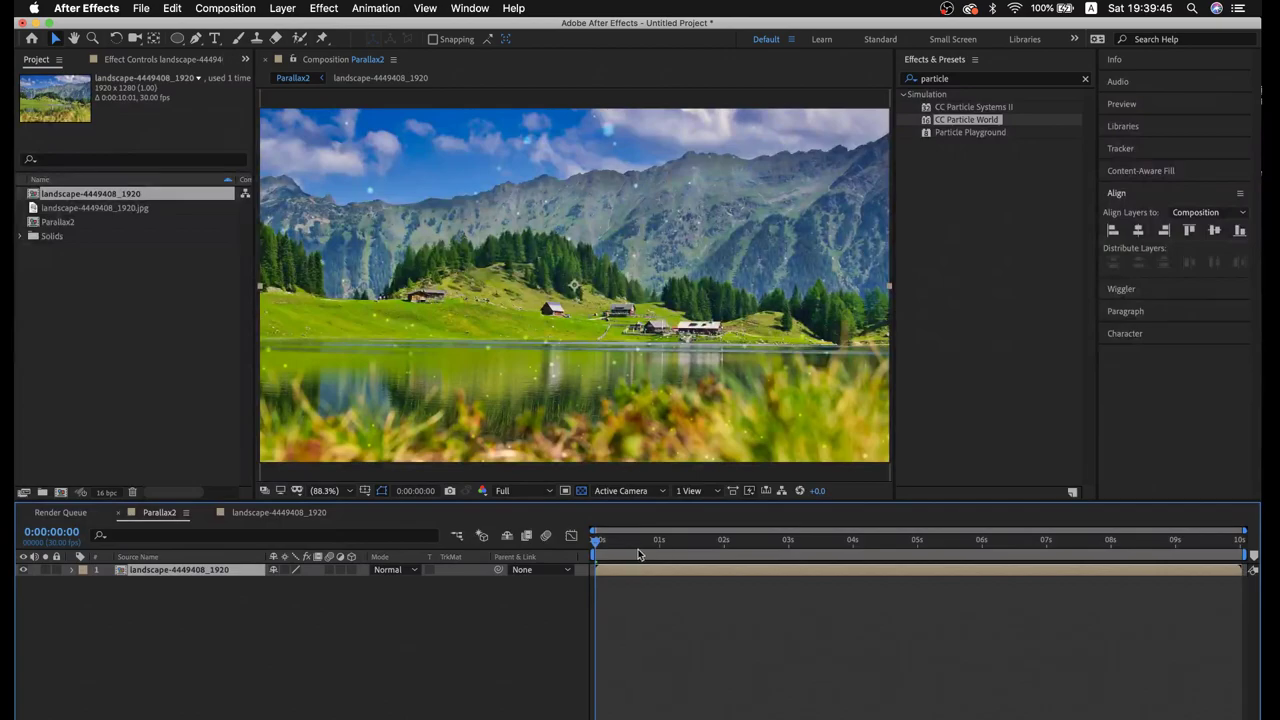
drag(612, 541, 913, 545)
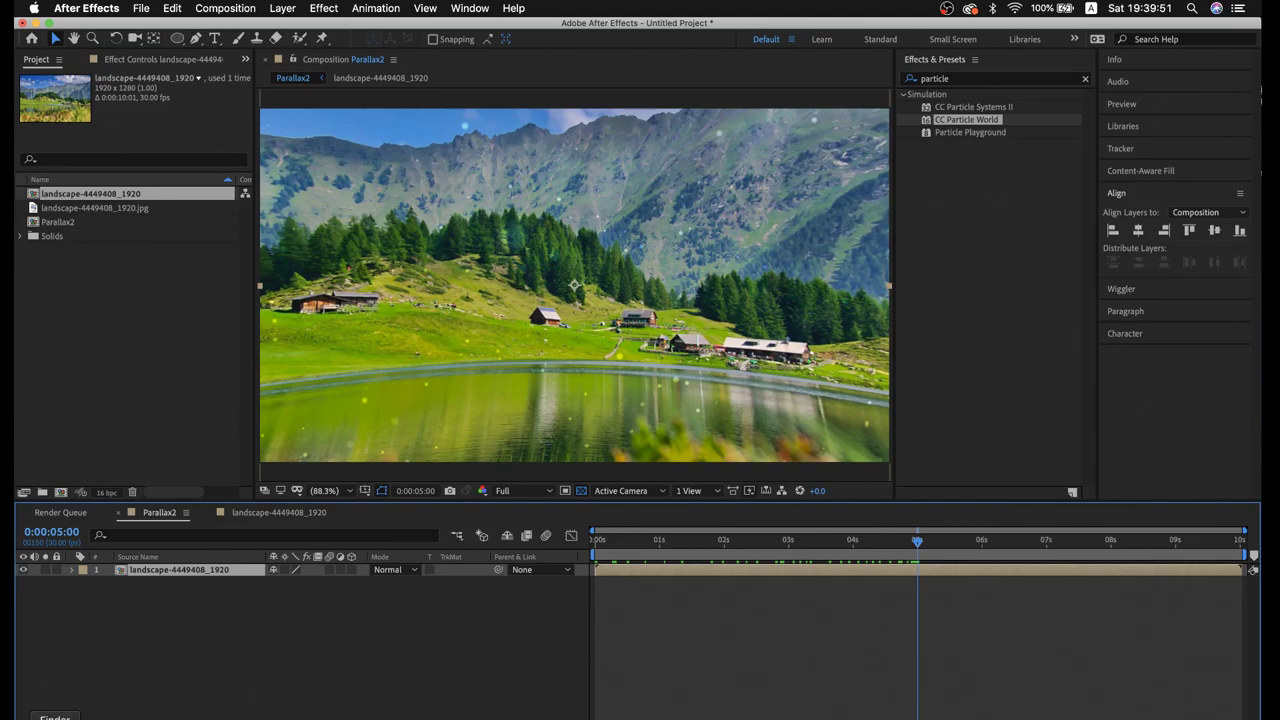
Import nature-4476546_1920.jpg from the Parallax folder into the Project panel
click(55, 719)
click(110, 174)
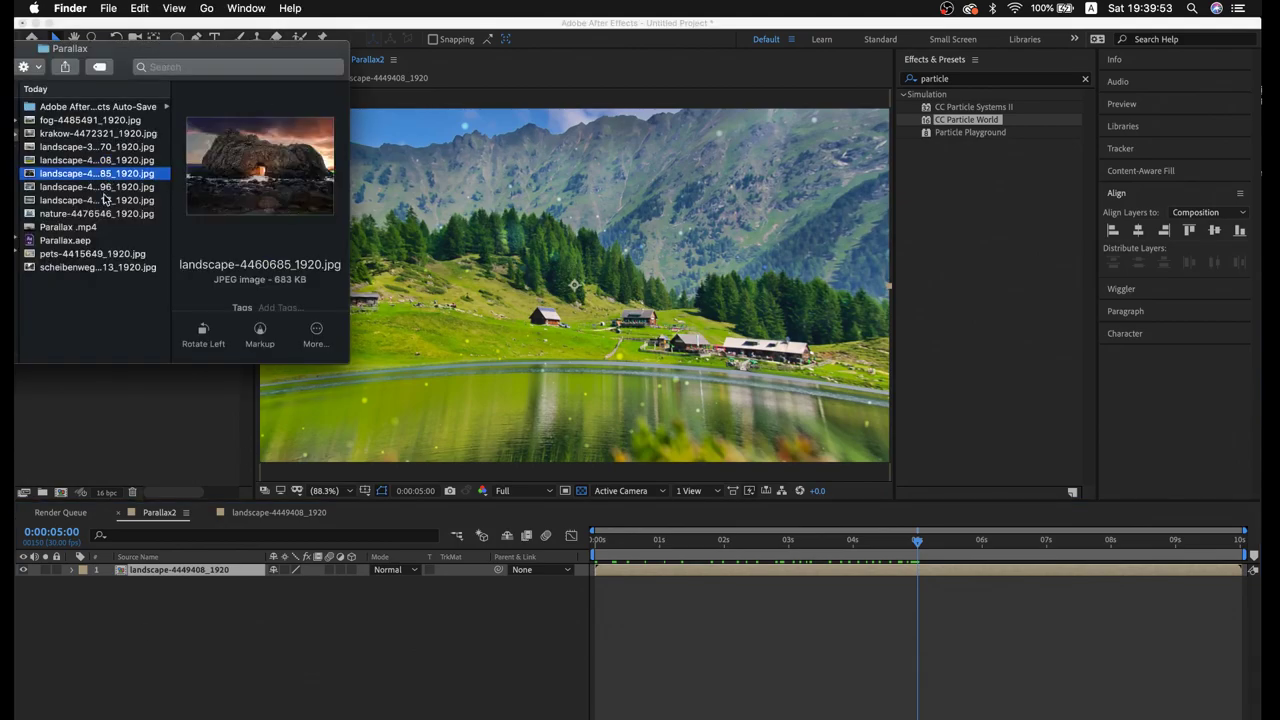
click(105, 200)
click(104, 213)
shift+click(104, 225)
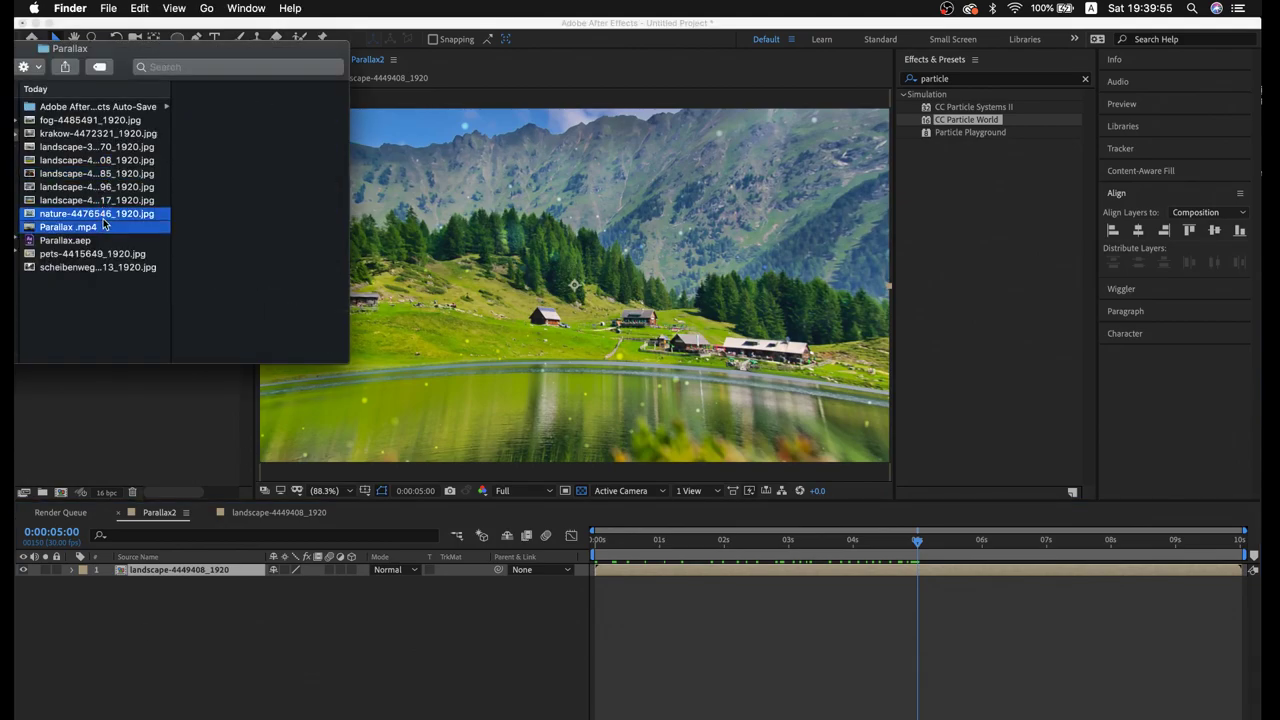
click(97, 200)
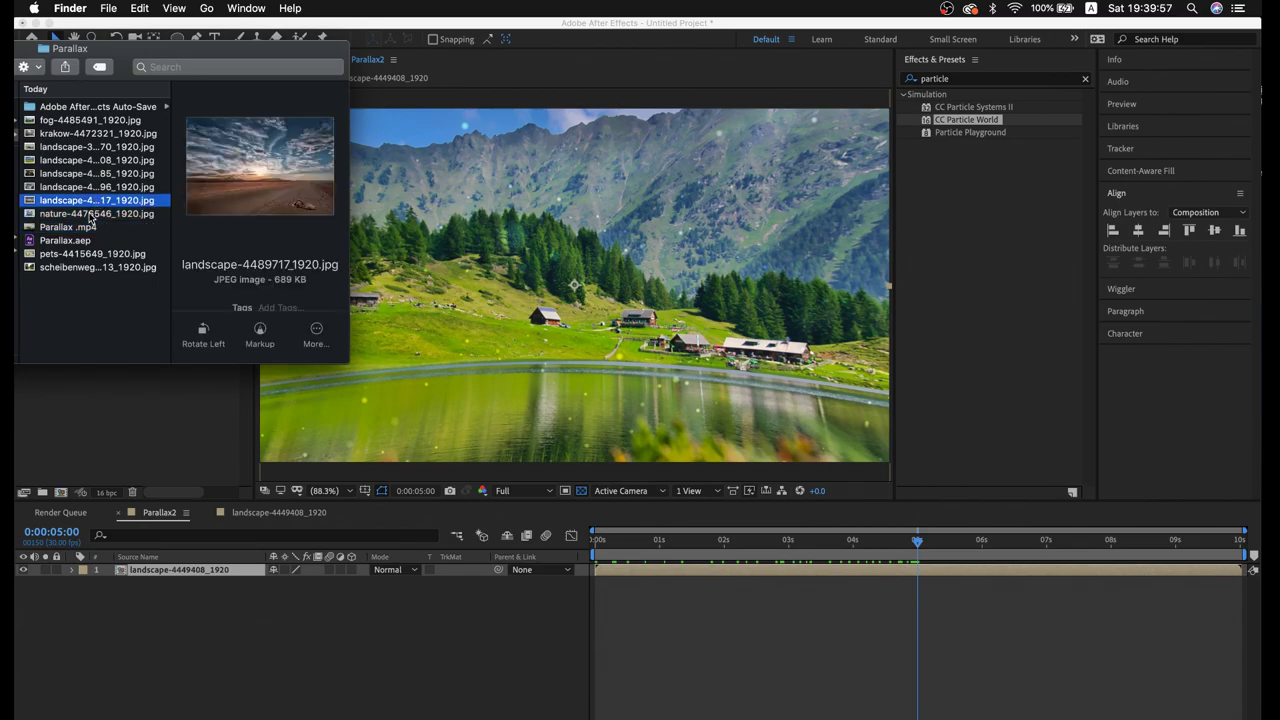
click(95, 213)
drag(92, 214, 132, 416)
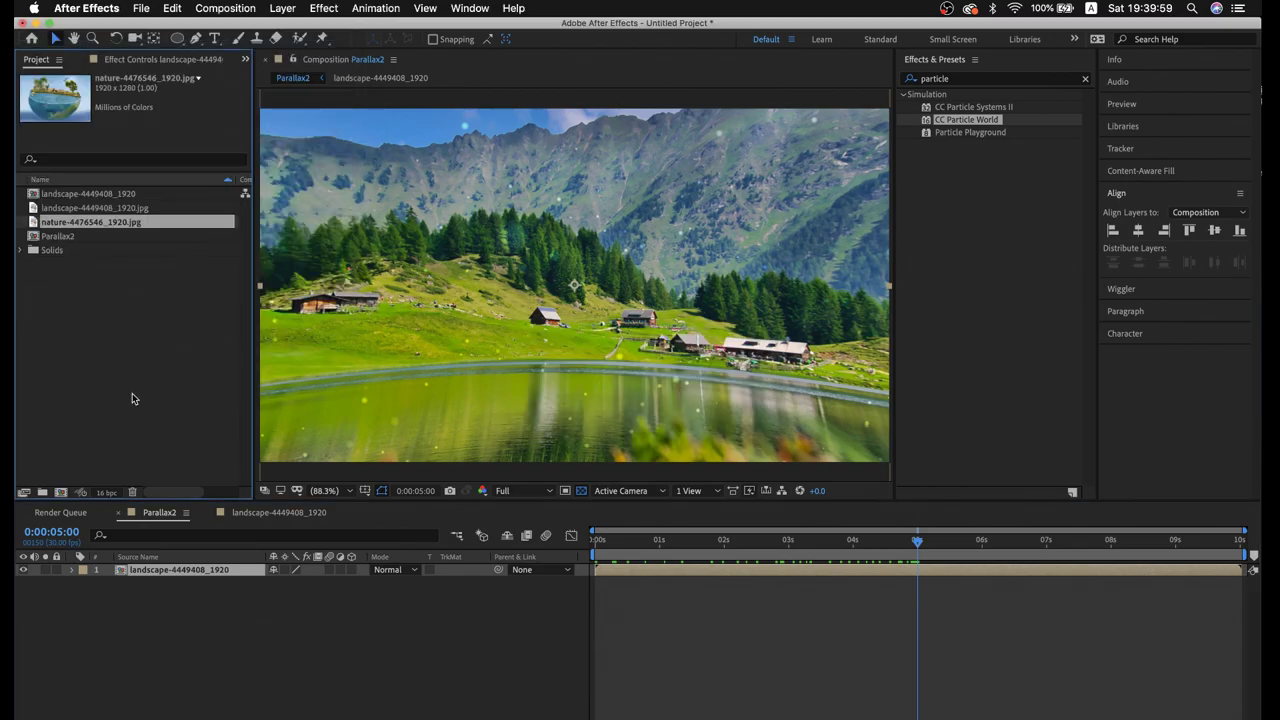
Create a comp from the nature-4476546_1920 image and add Optics Compensation via an 'opti' search
drag(108, 226, 63, 493)
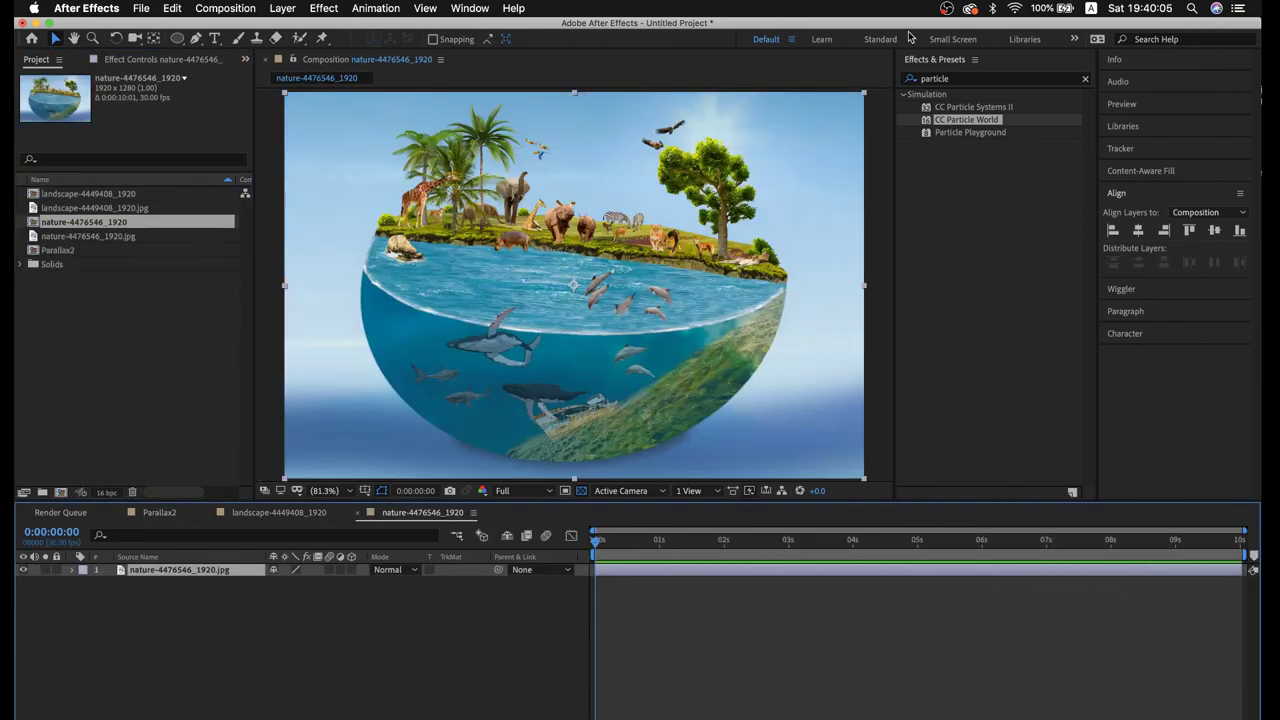
click(1086, 79)
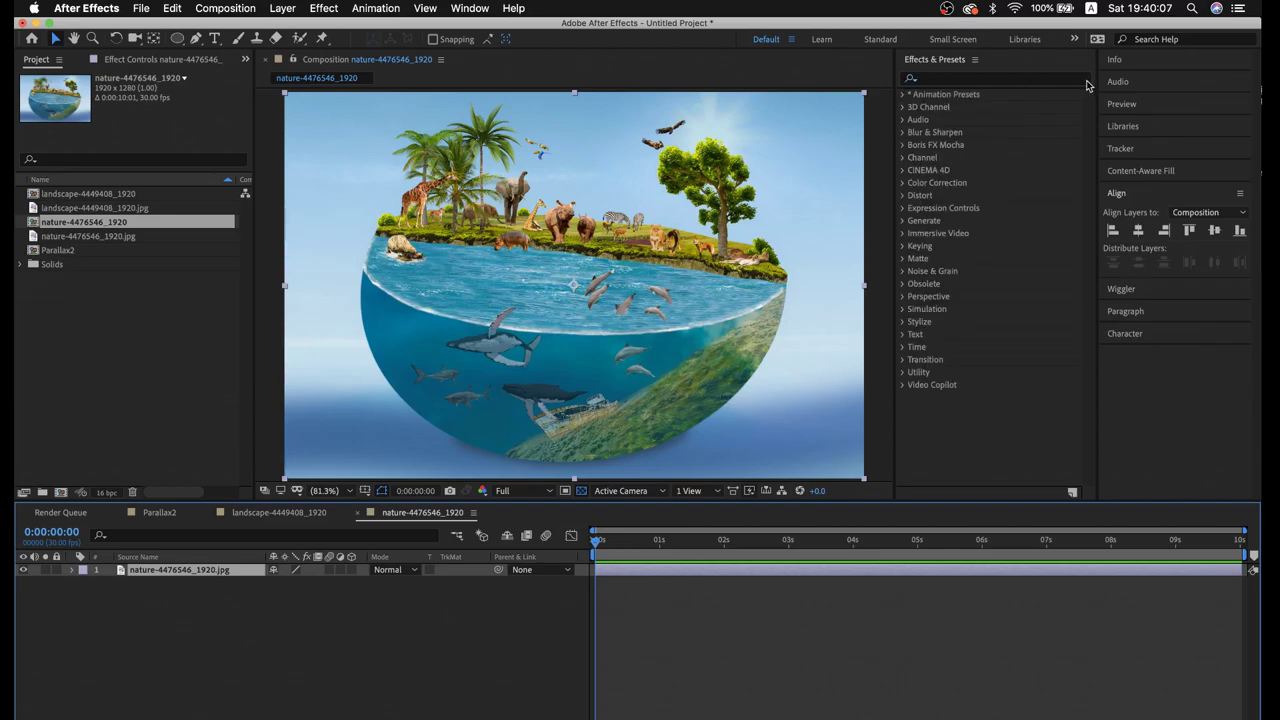
click(1031, 80)
text(opti)
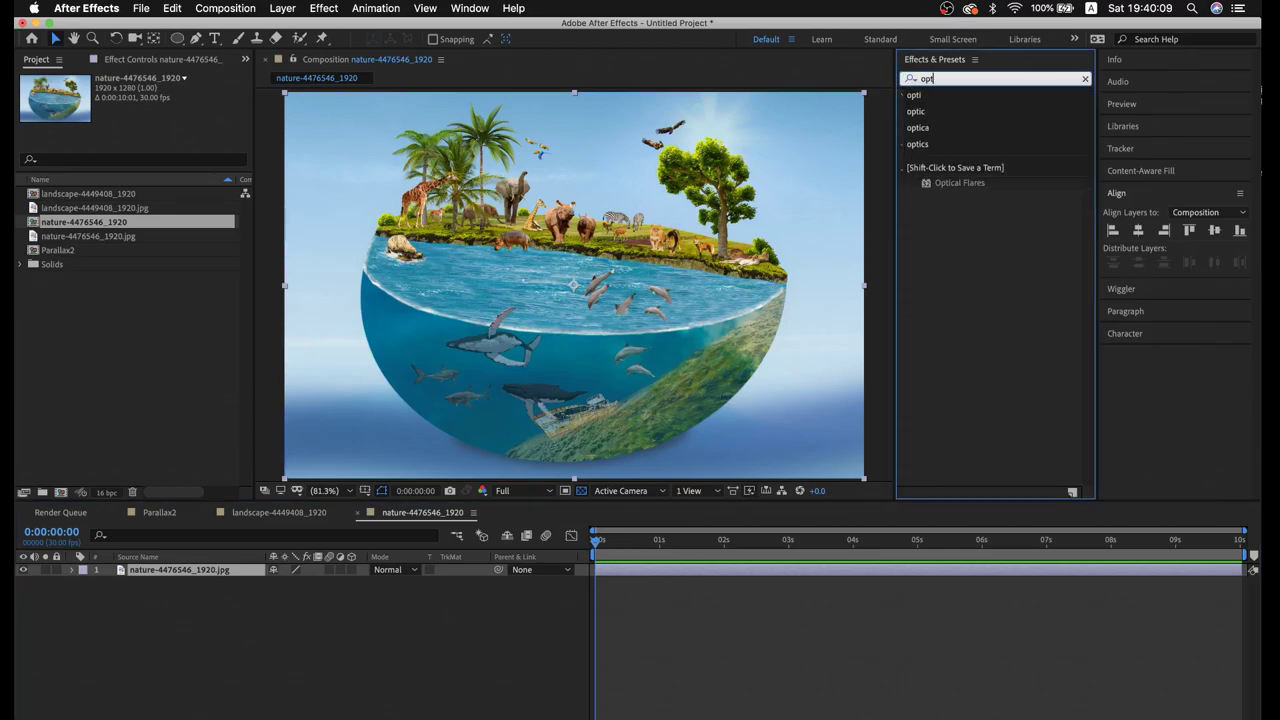
click(1007, 311)
double_click(964, 110)
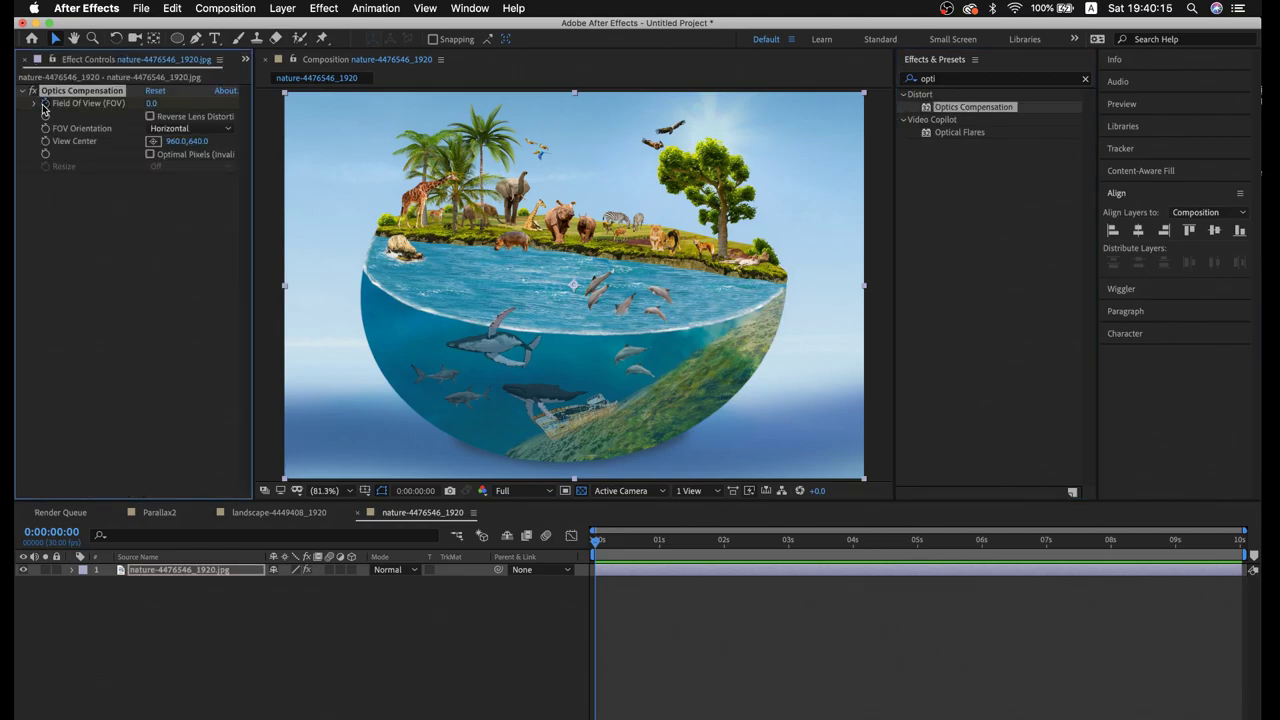
Keyframe Field of View at 100 at the start and 0 at 5 seconds
drag(149, 103, 650, 93)
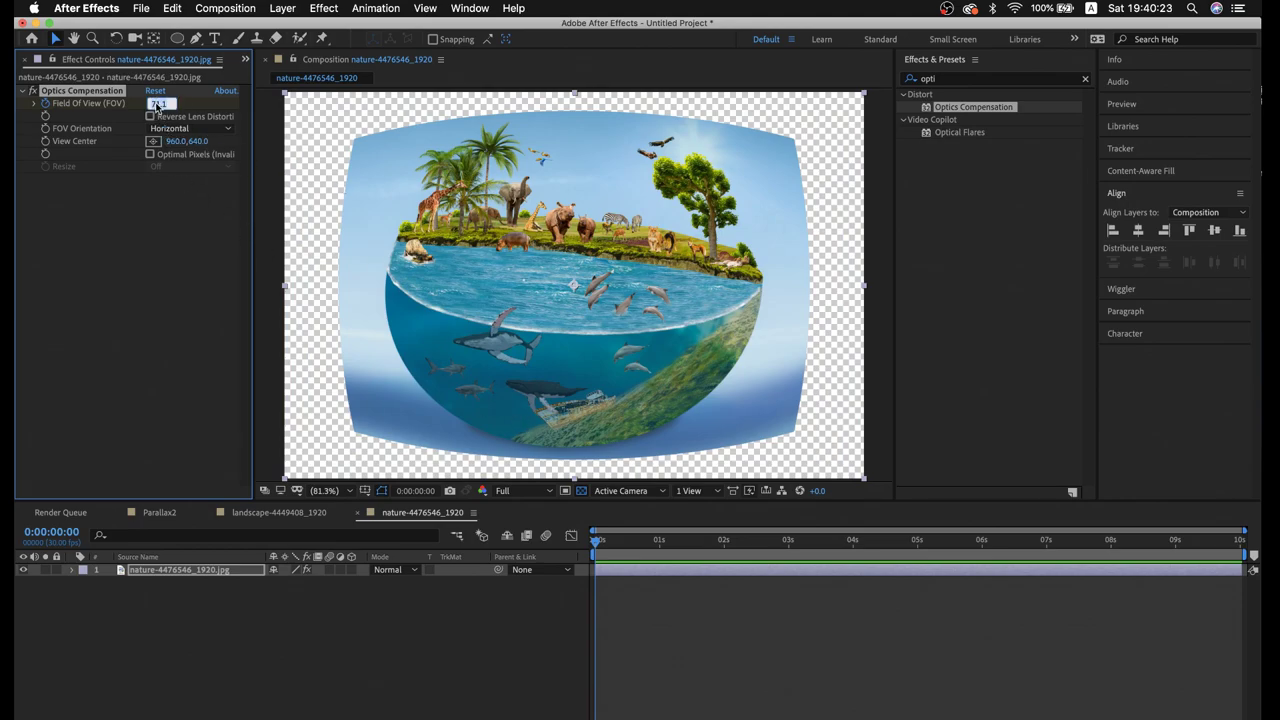
text(100)
key(Return)
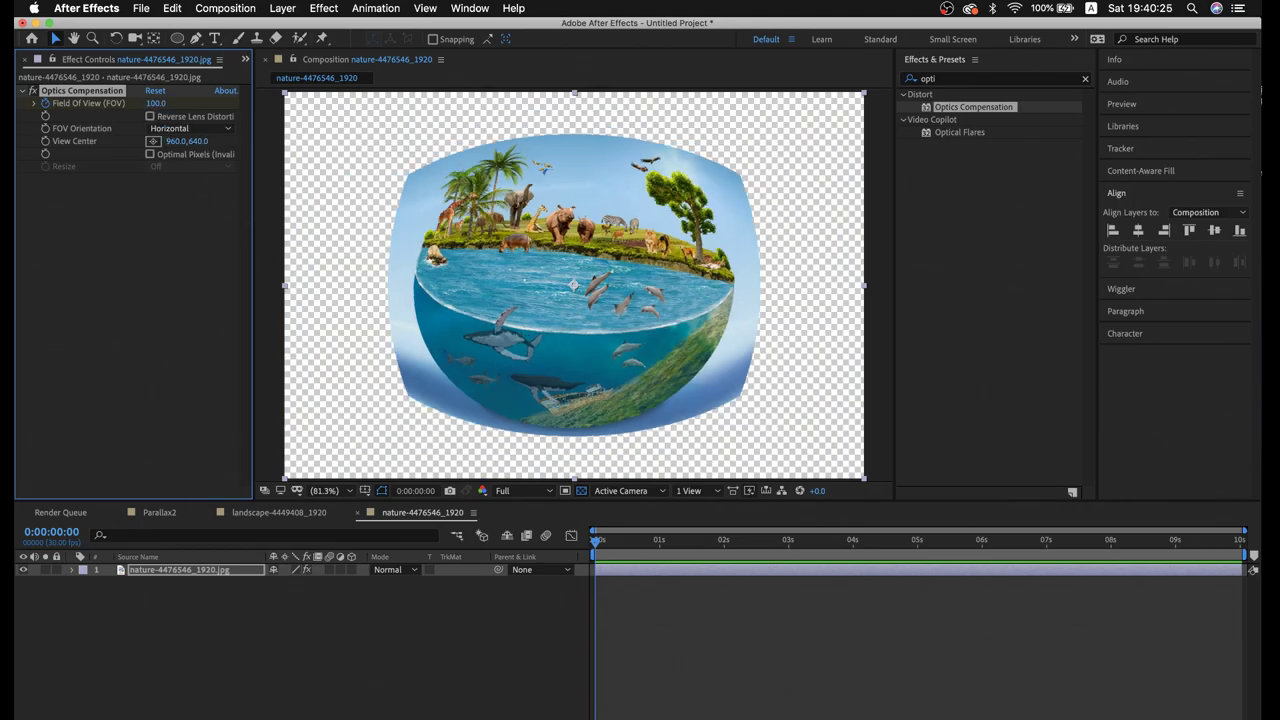
click(918, 549)
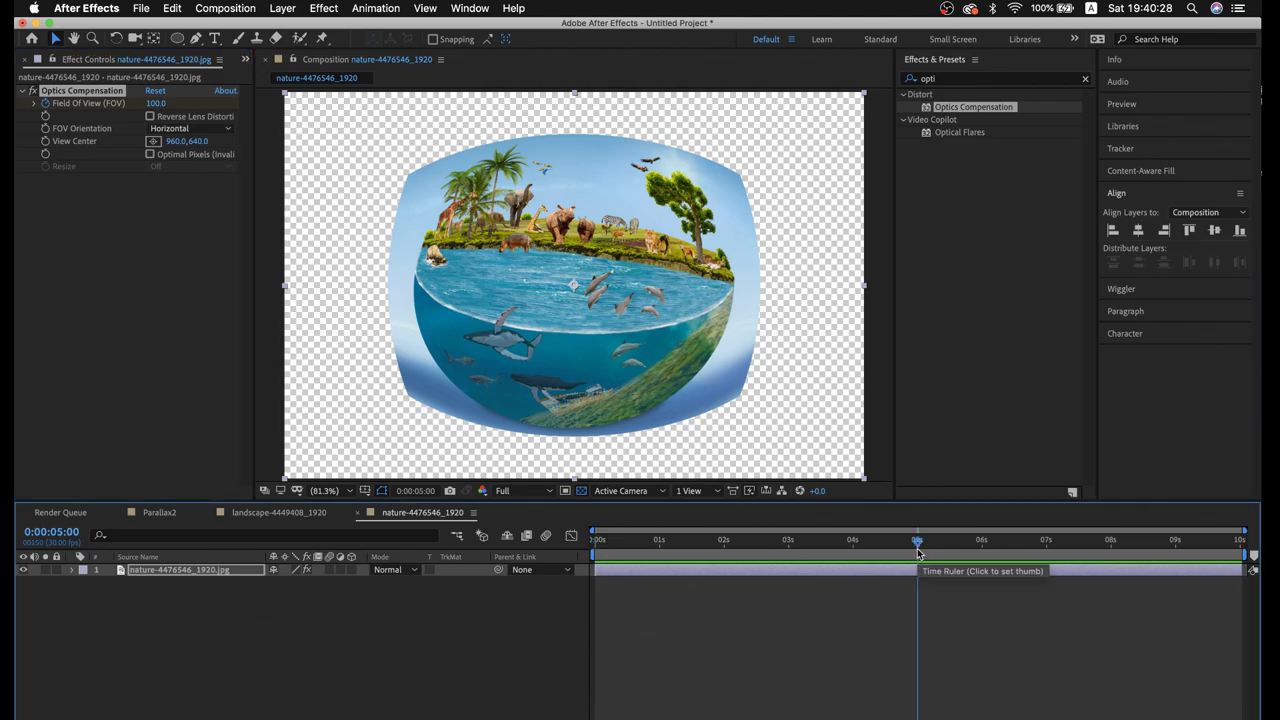
click(155, 103)
text(0)
key(Return)
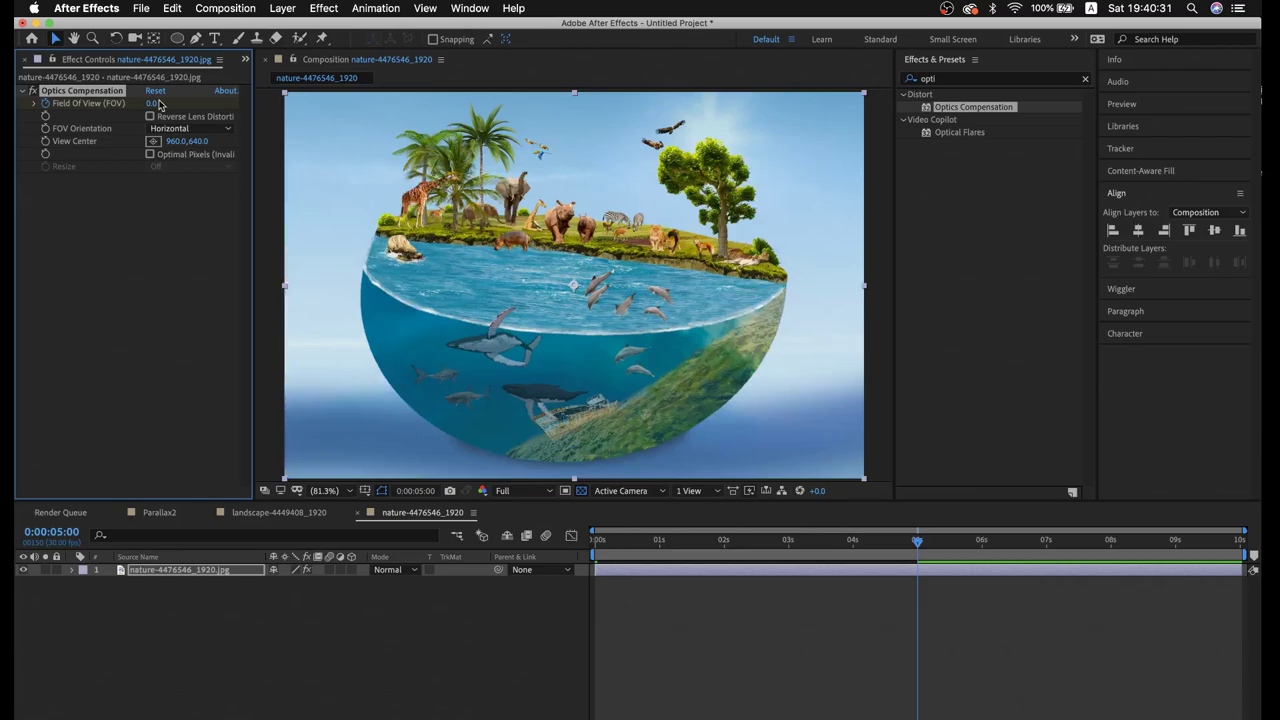
Reveal the Field of View keyframes, return to the start, and reselect the nature image layer
key(u)
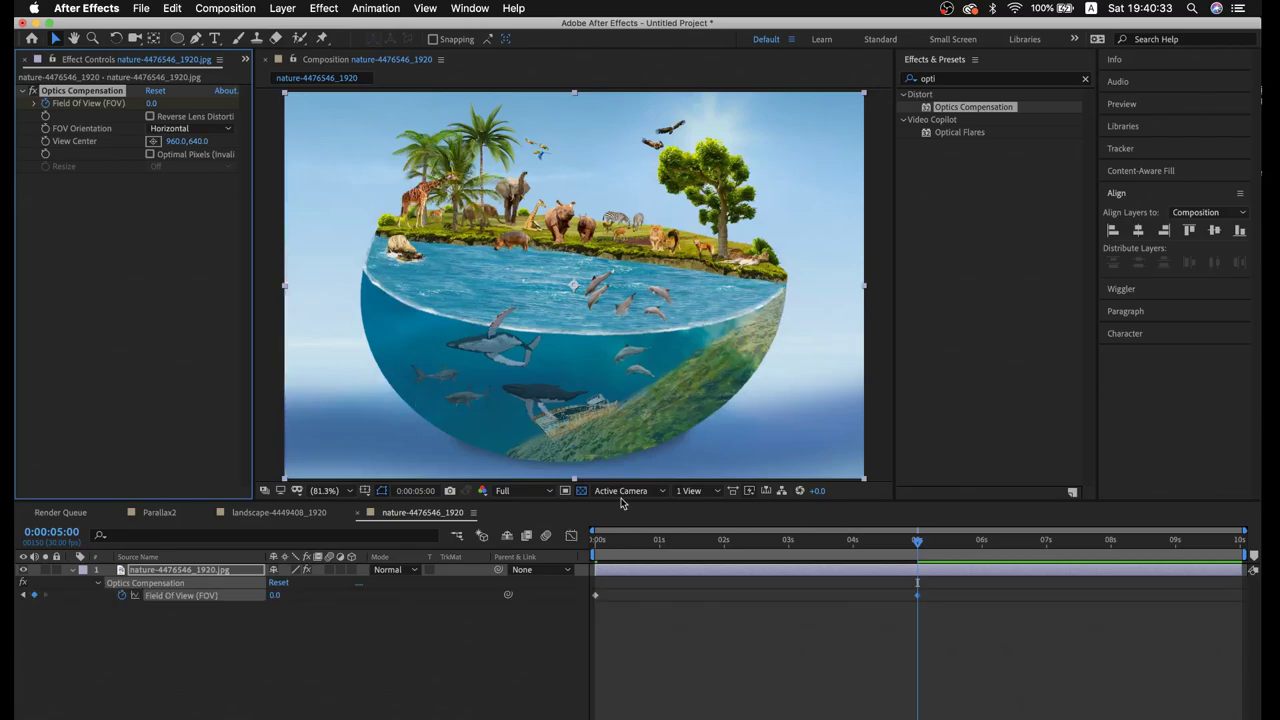
drag(932, 547, 532, 555)
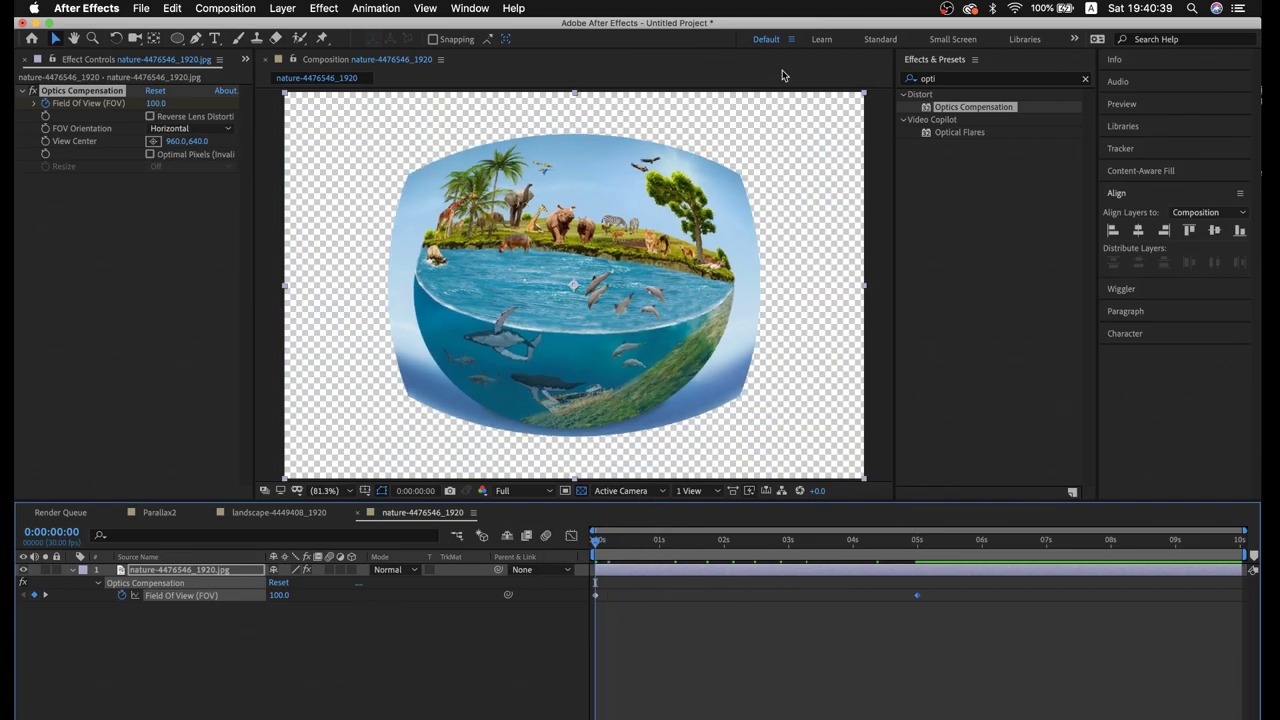
click(168, 621)
click(190, 570)
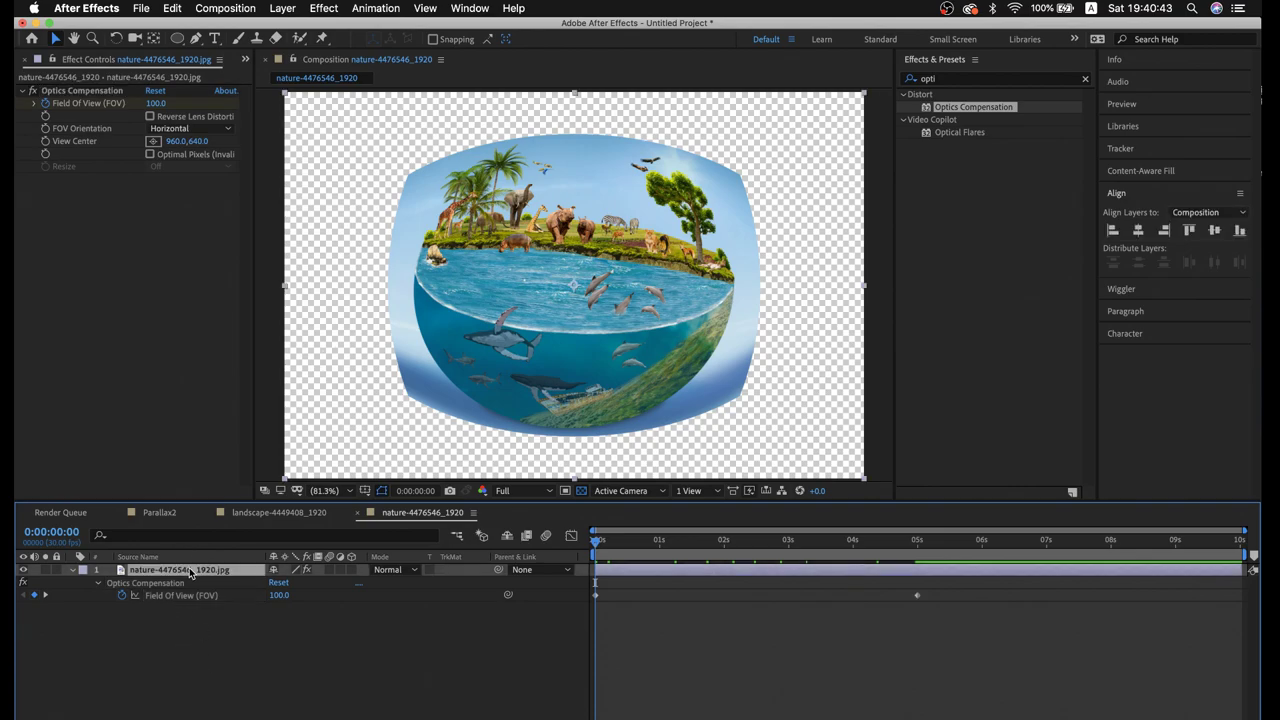
Keyframe the nature image's Scale at 177% at the start and 100% at 5 seconds
key(s)
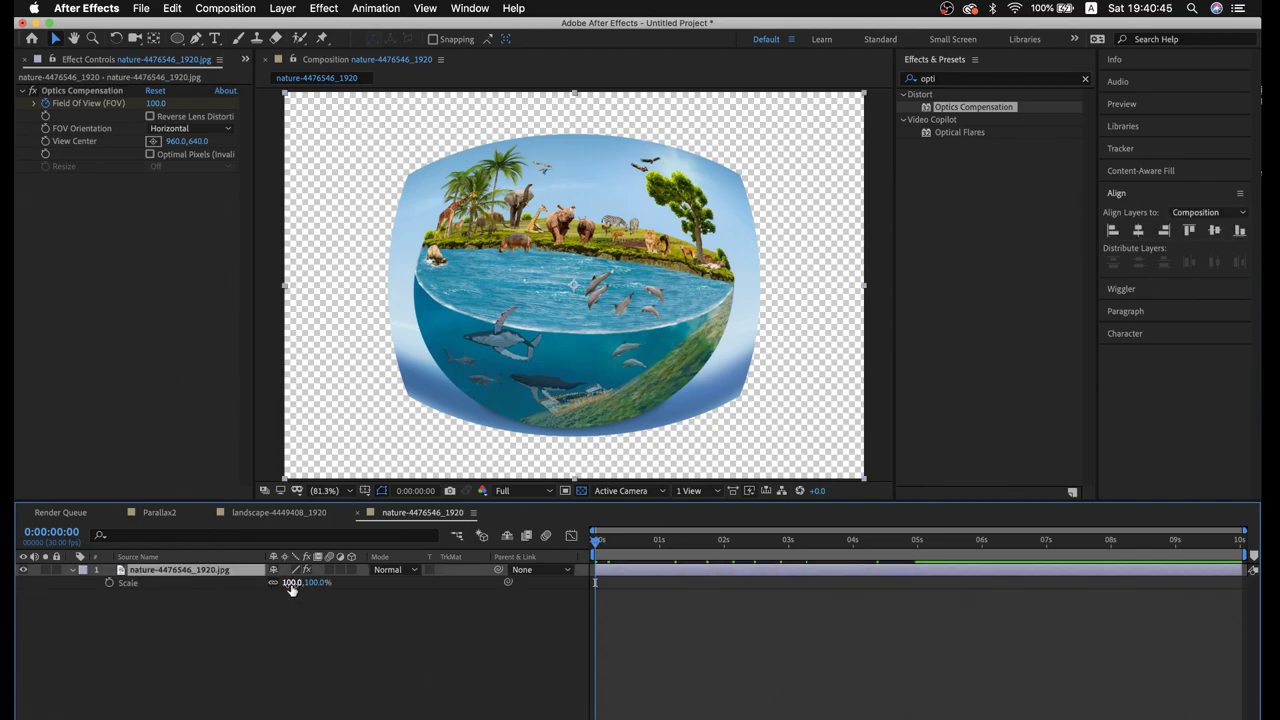
drag(290, 585, 349, 586)
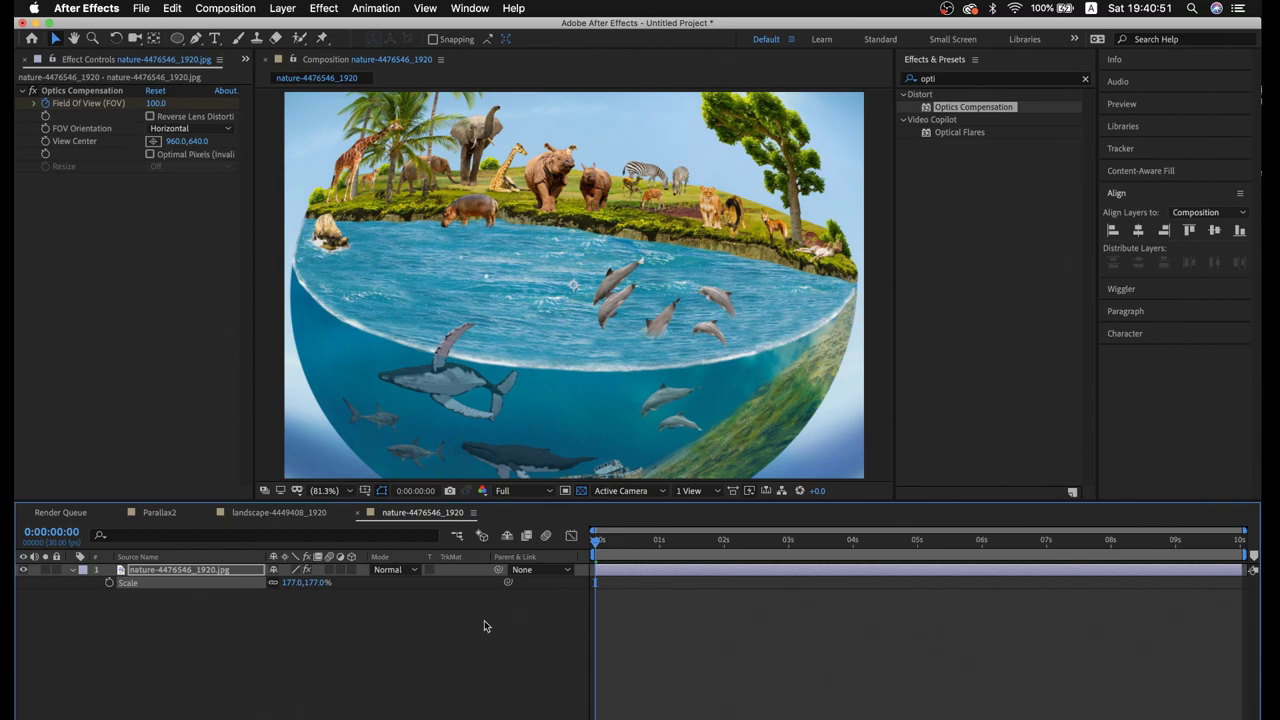
click(151, 572)
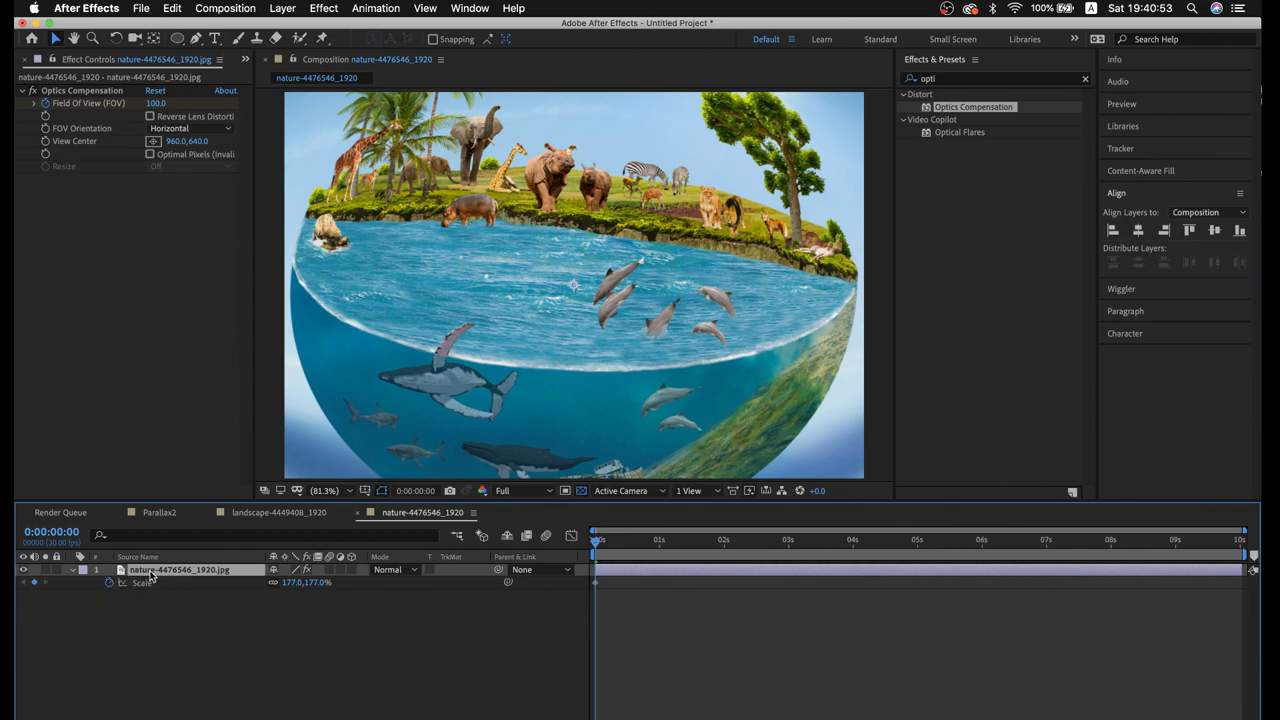
key(u)
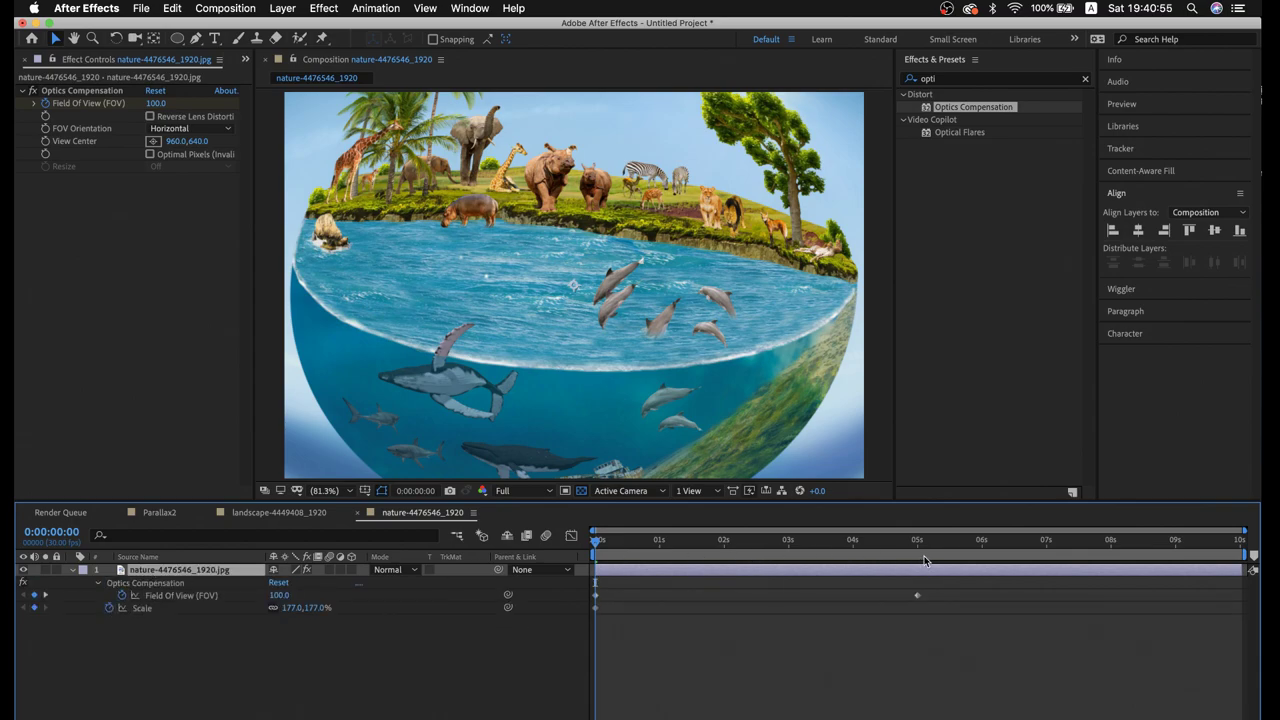
click(918, 547)
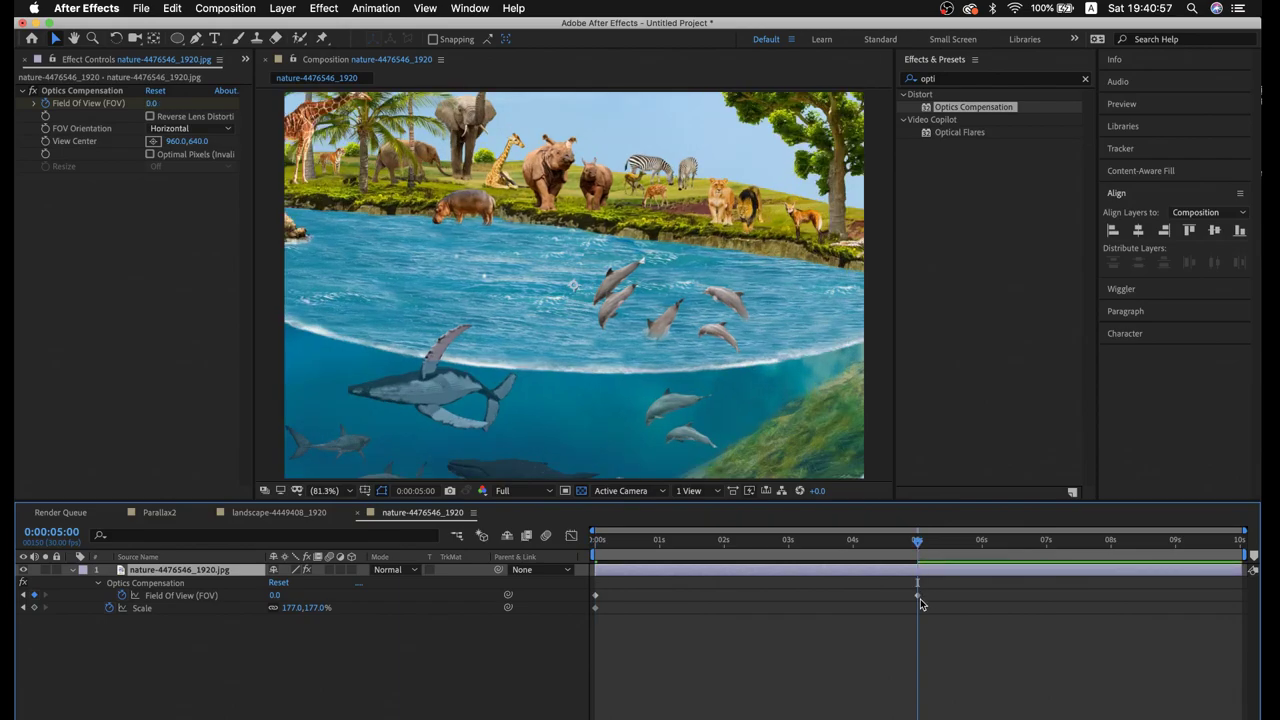
click(294, 607)
text(0)
key(Return)
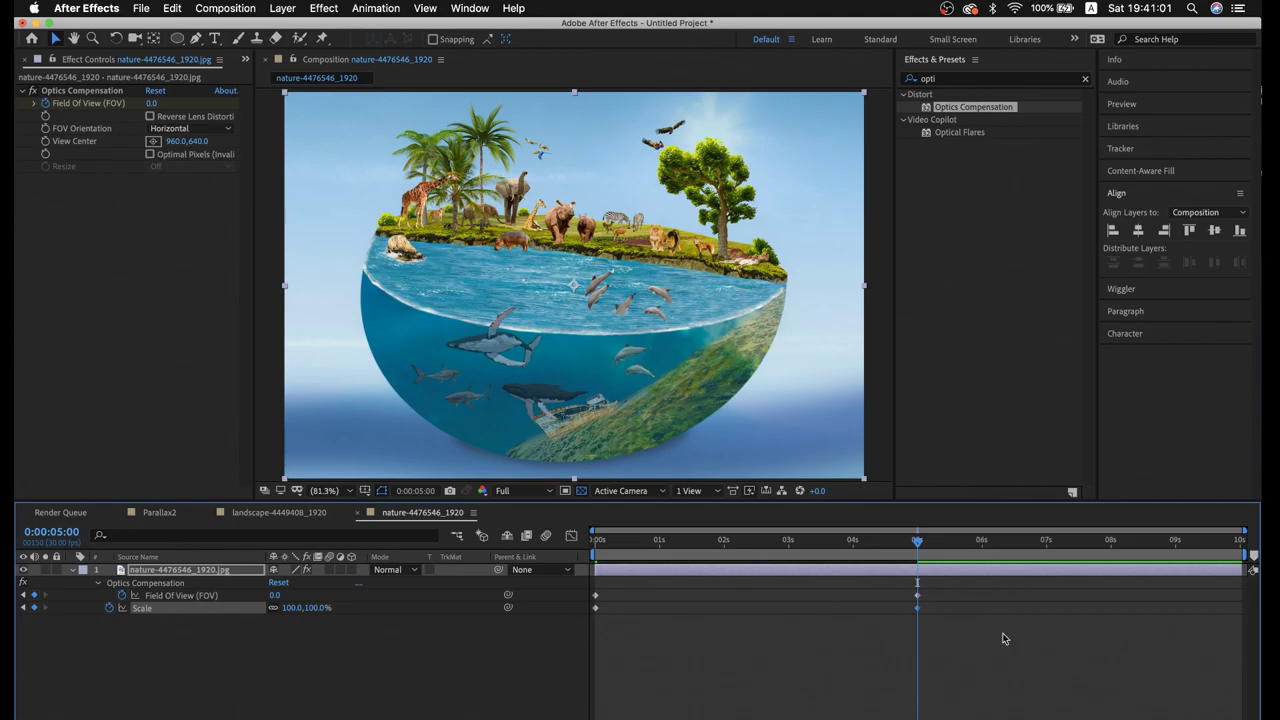
Select all four keyframes, check the frame at 5 seconds, then return to the comp start
drag(989, 649, 556, 589)
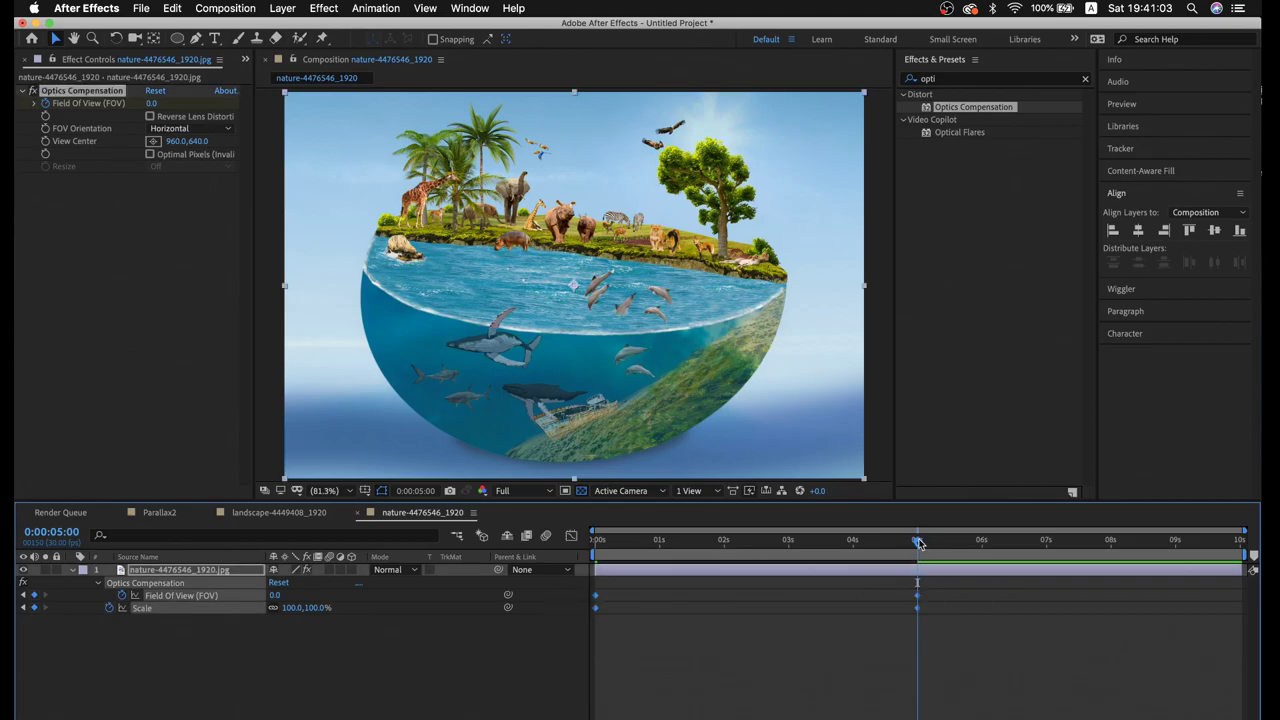
drag(918, 538, 961, 535)
key(super+shift+a)
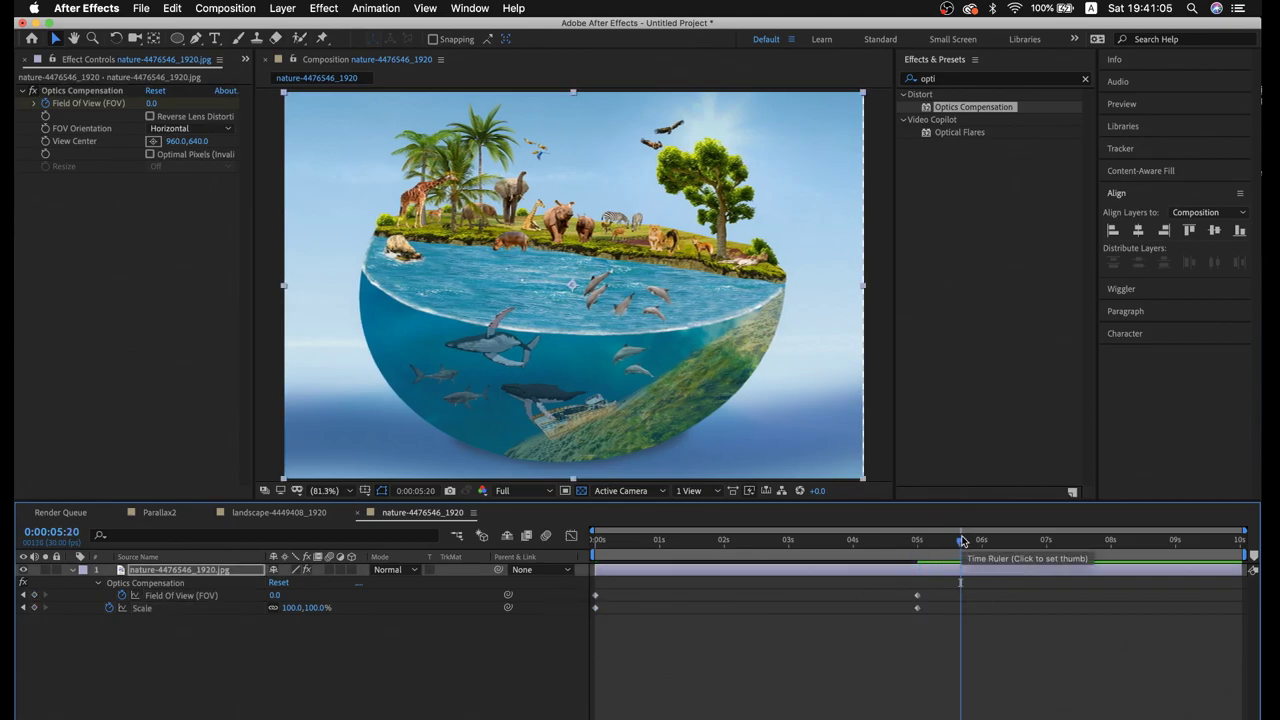
click(983, 643)
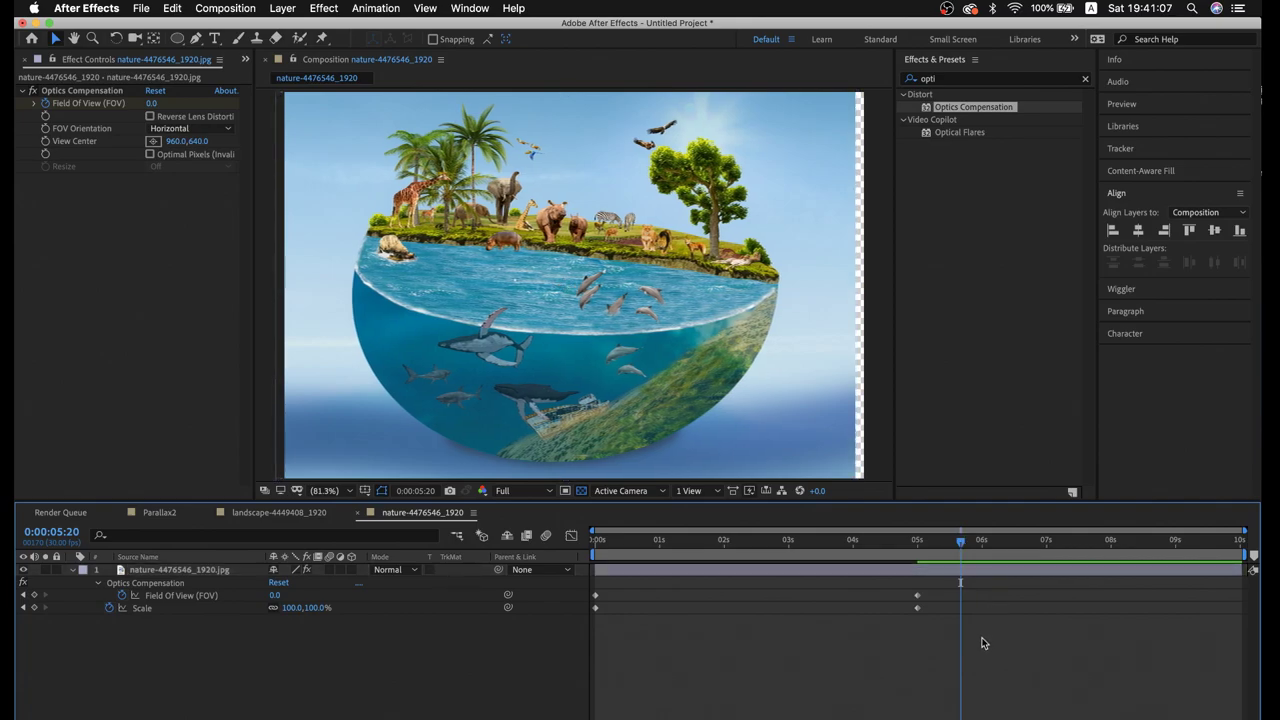
key(super+a)
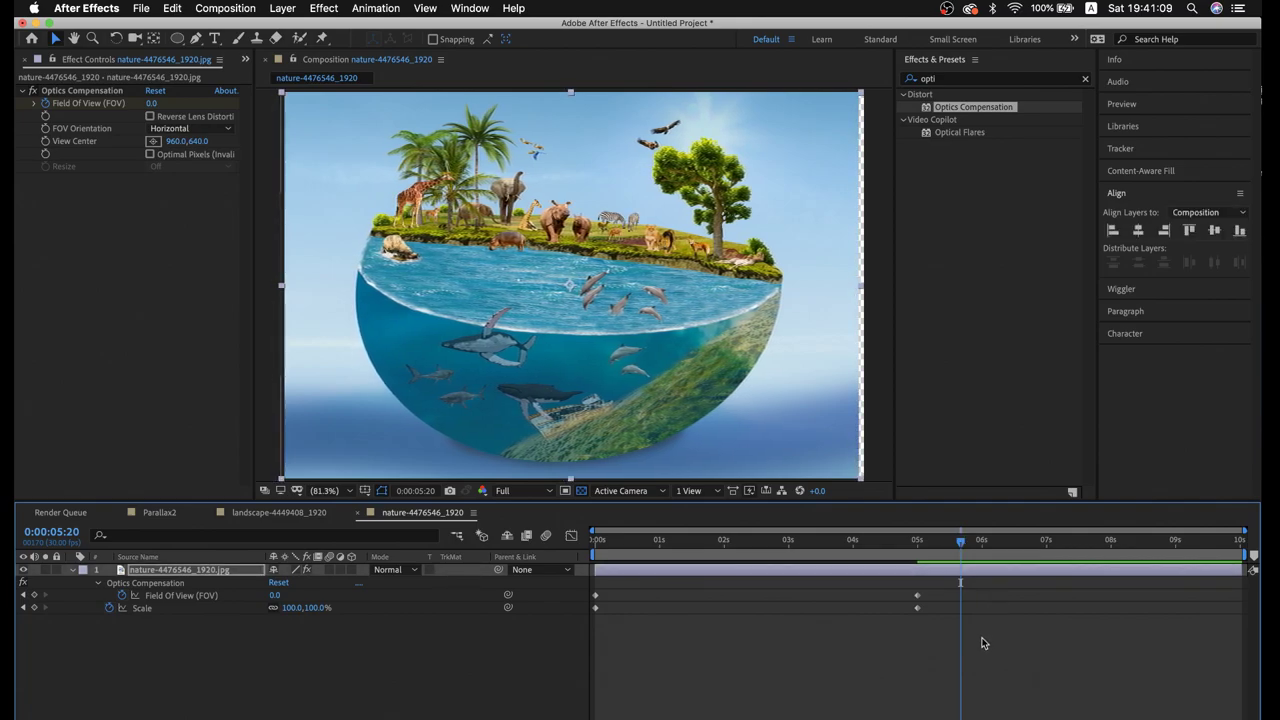
key(j)
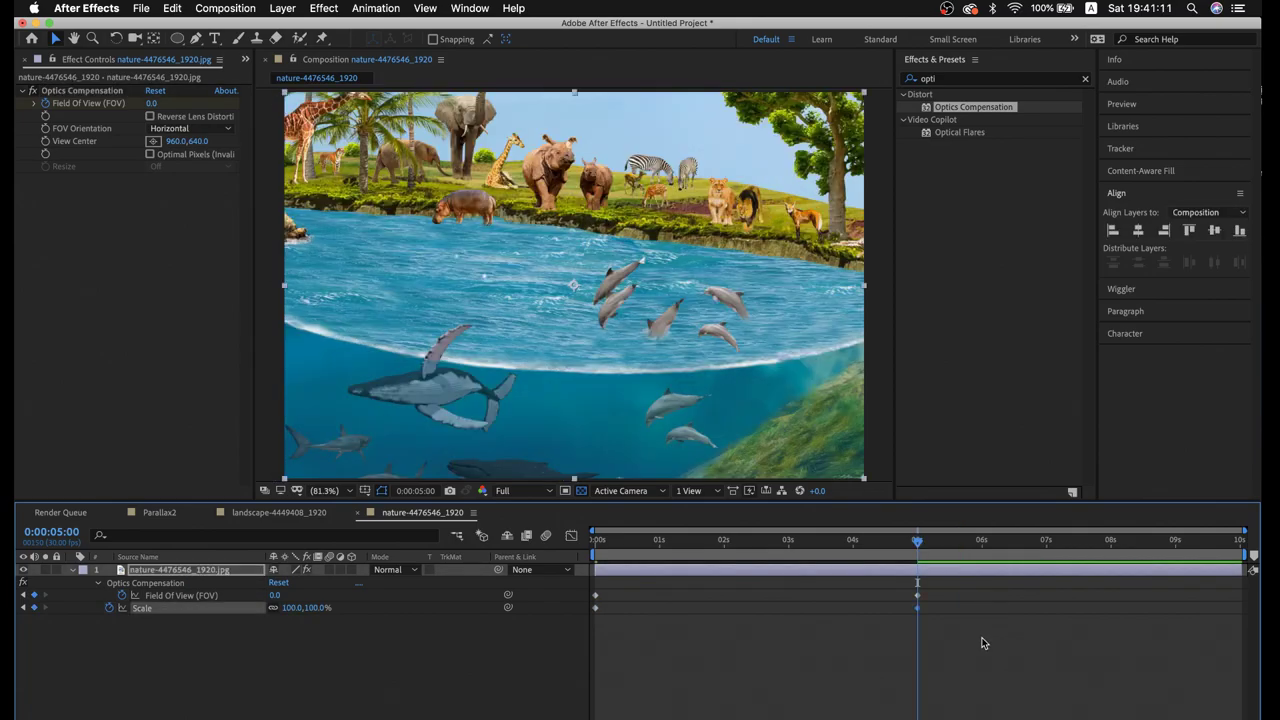
click(530, 585)
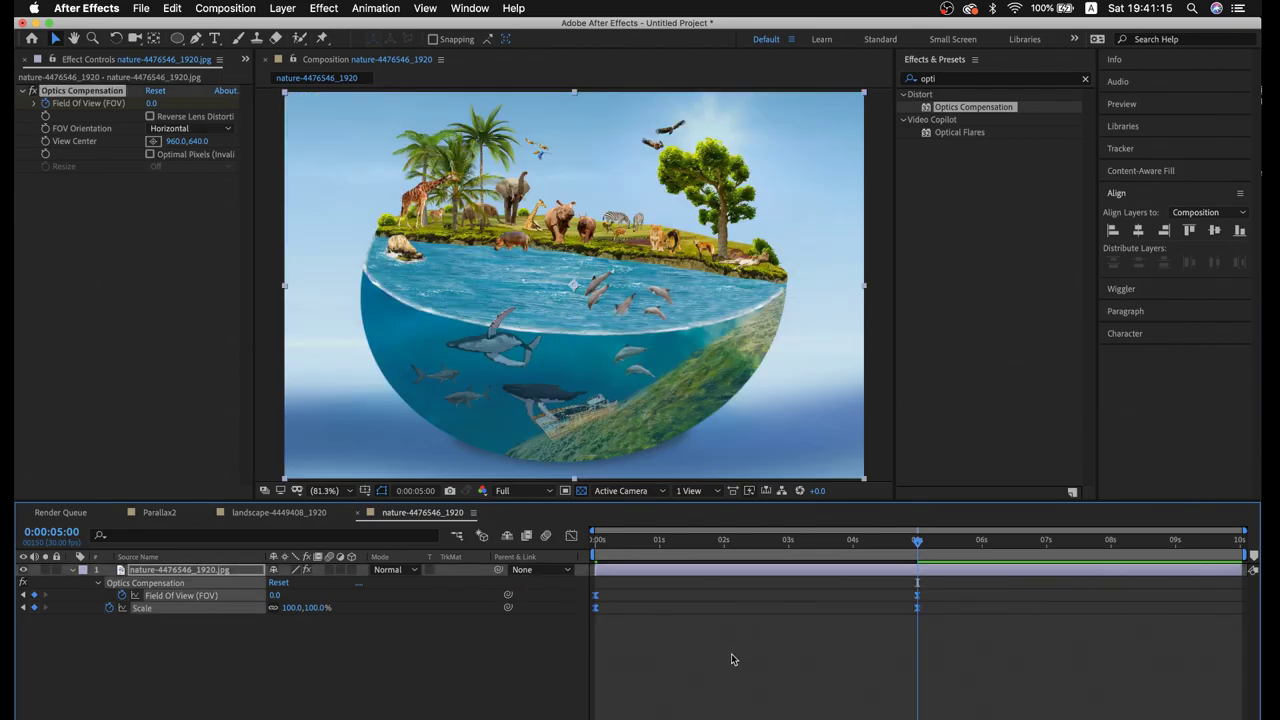
click(595, 543)
key(space)
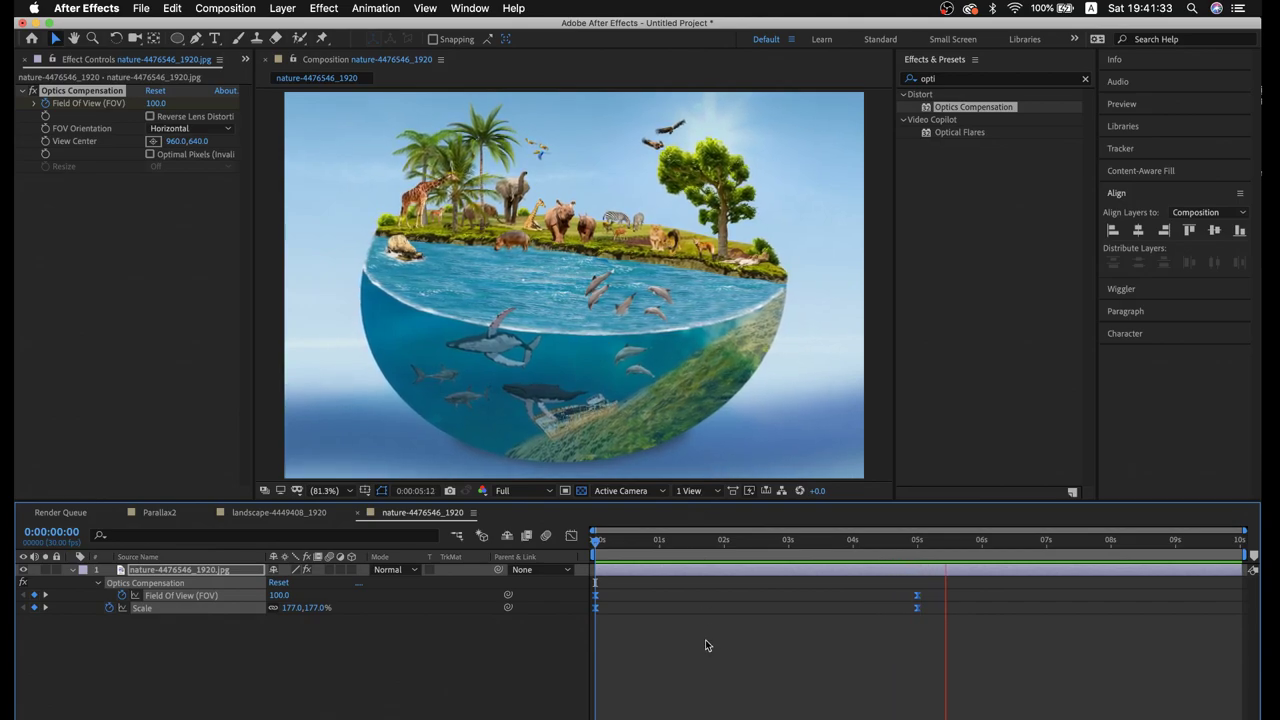
key(space)
click(597, 548)
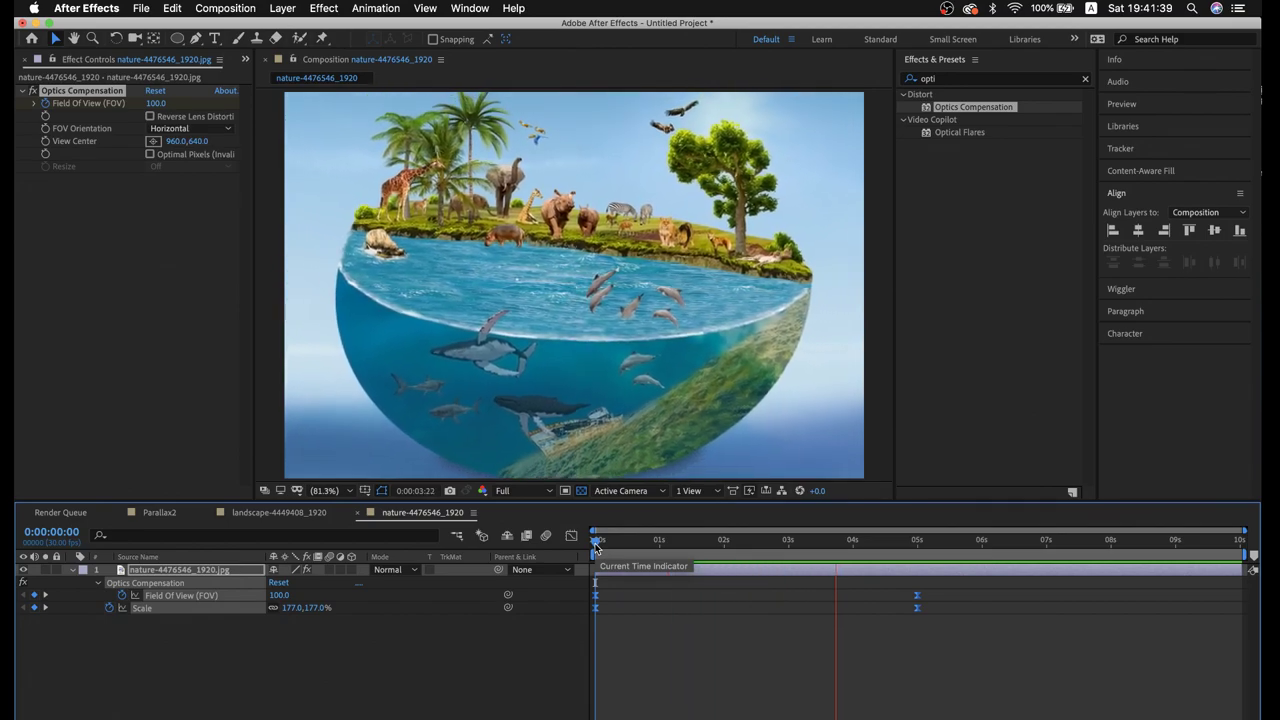
key(space)
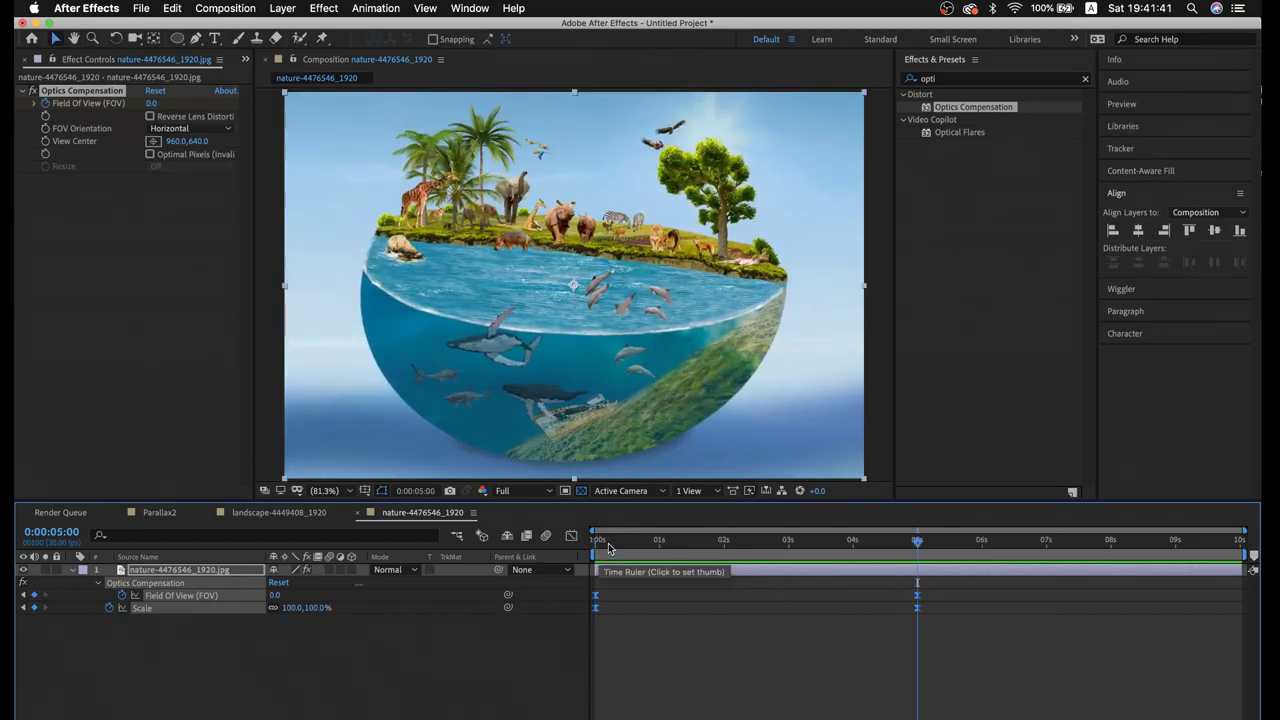
mouse_move(608, 547)
mouse_down()
mouse_move(711, 607)
mouse_move(629, 614)
mouse_move(663, 636)
mouse_move(590, 638)
mouse_move(787, 621)
mouse_move(743, 627)
mouse_up()
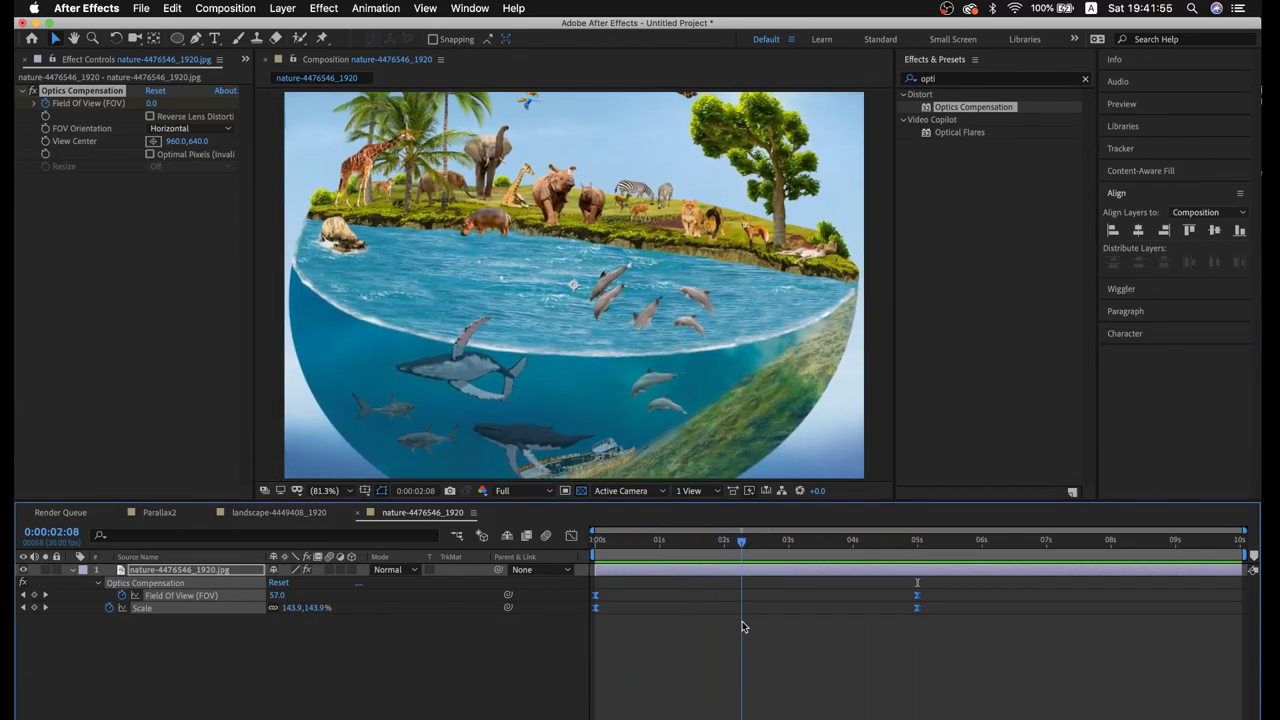
click(636, 644)
drag(596, 598, 679, 604)
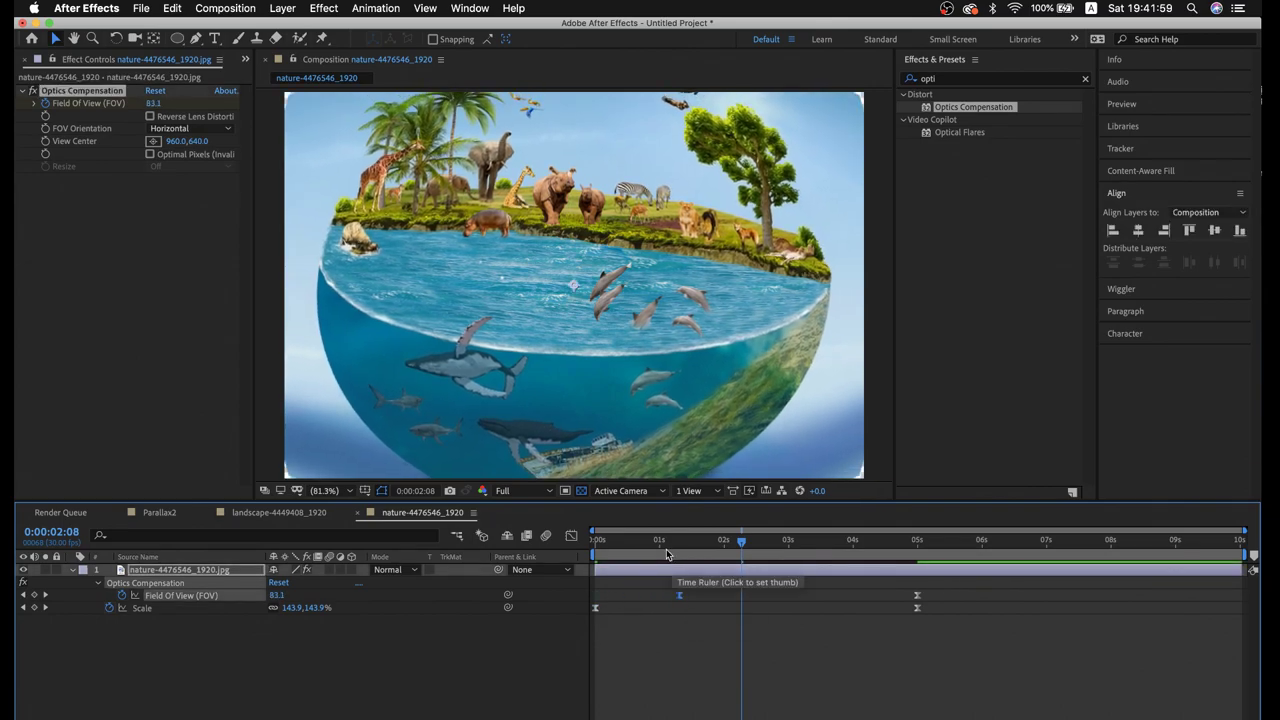
drag(662, 542, 527, 540)
key(space)
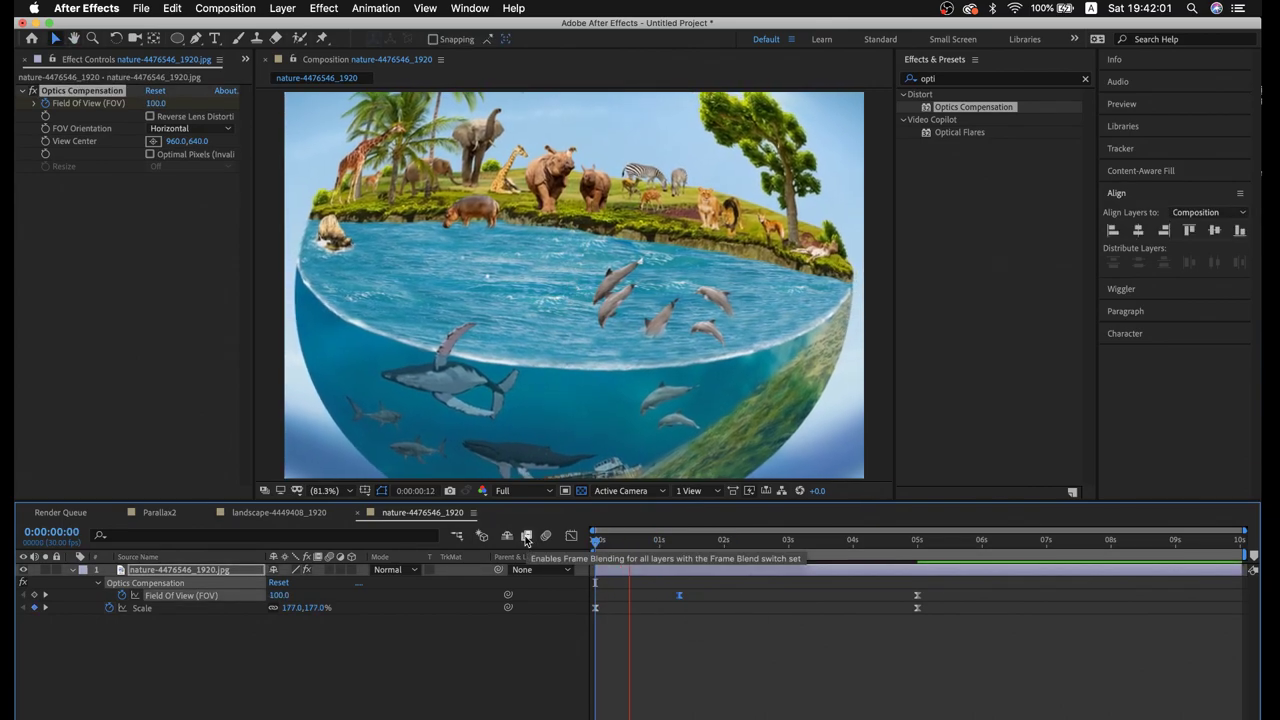
key(space)
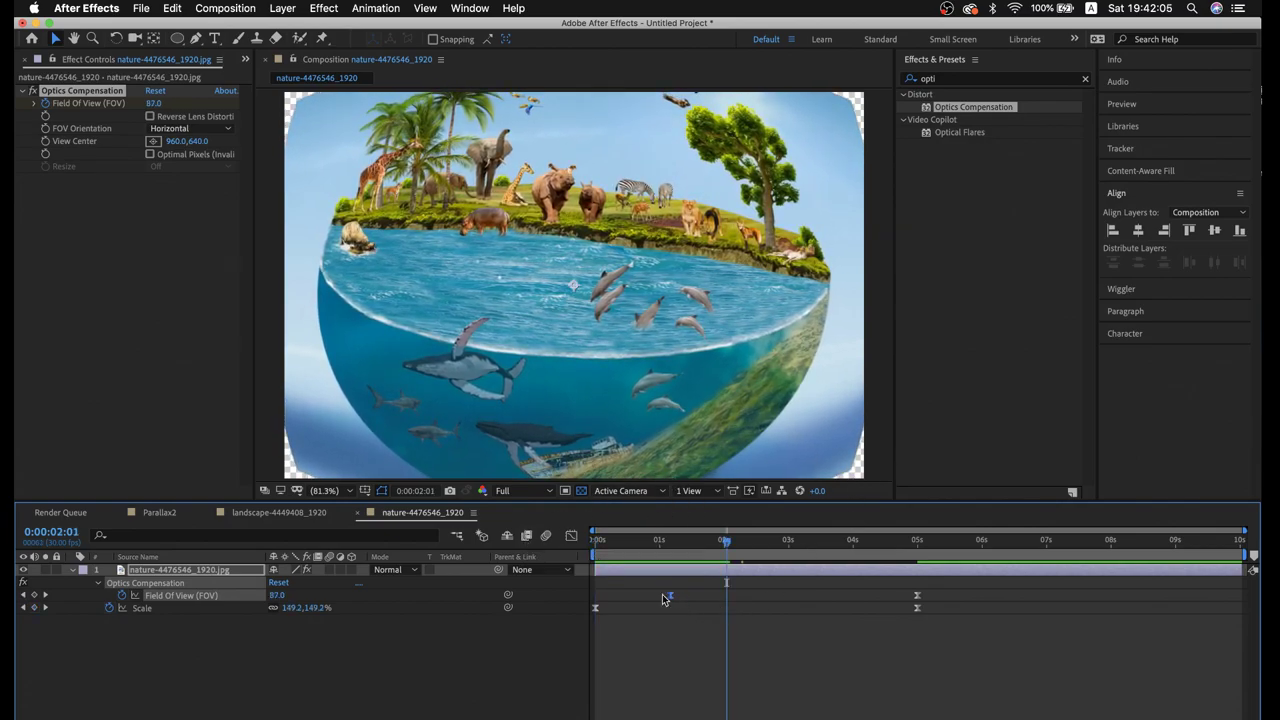
mouse_move(665, 598)
mouse_down()
mouse_move(596, 596)
mouse_move(648, 609)
mouse_move(670, 566)
mouse_up()
key(space)
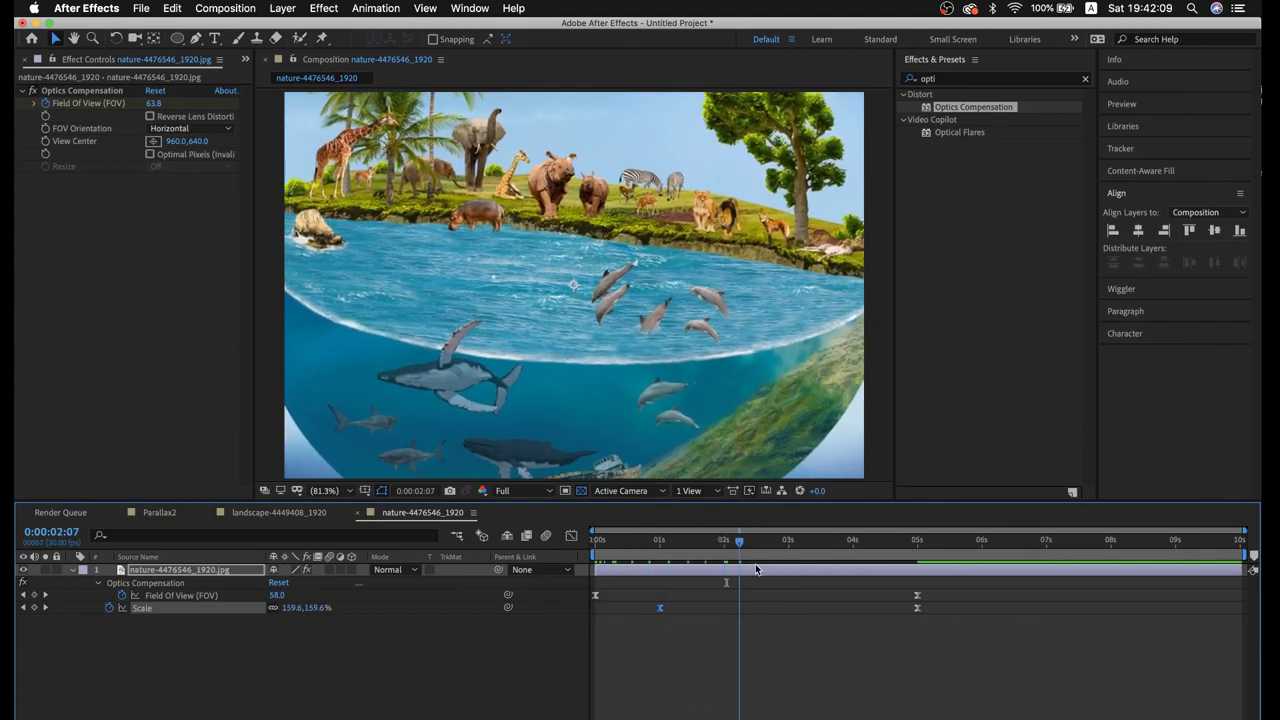
key(space)
key(Home)
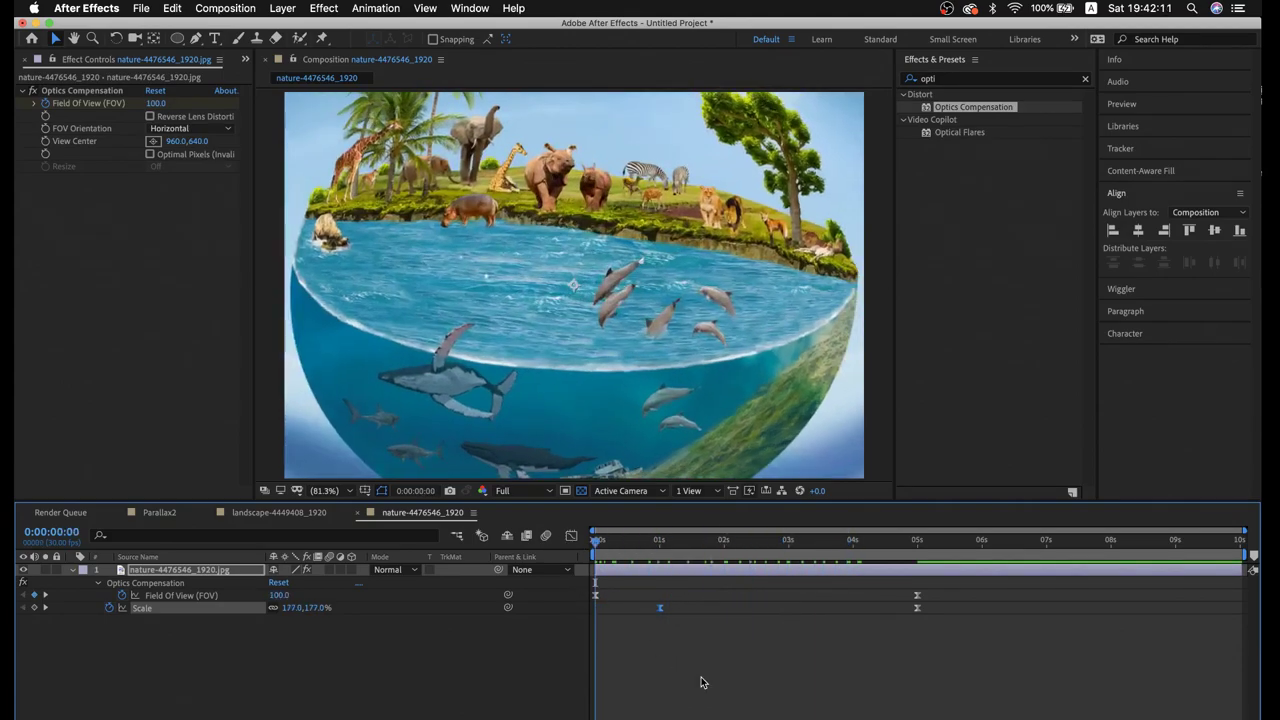
key(ctrl+z)
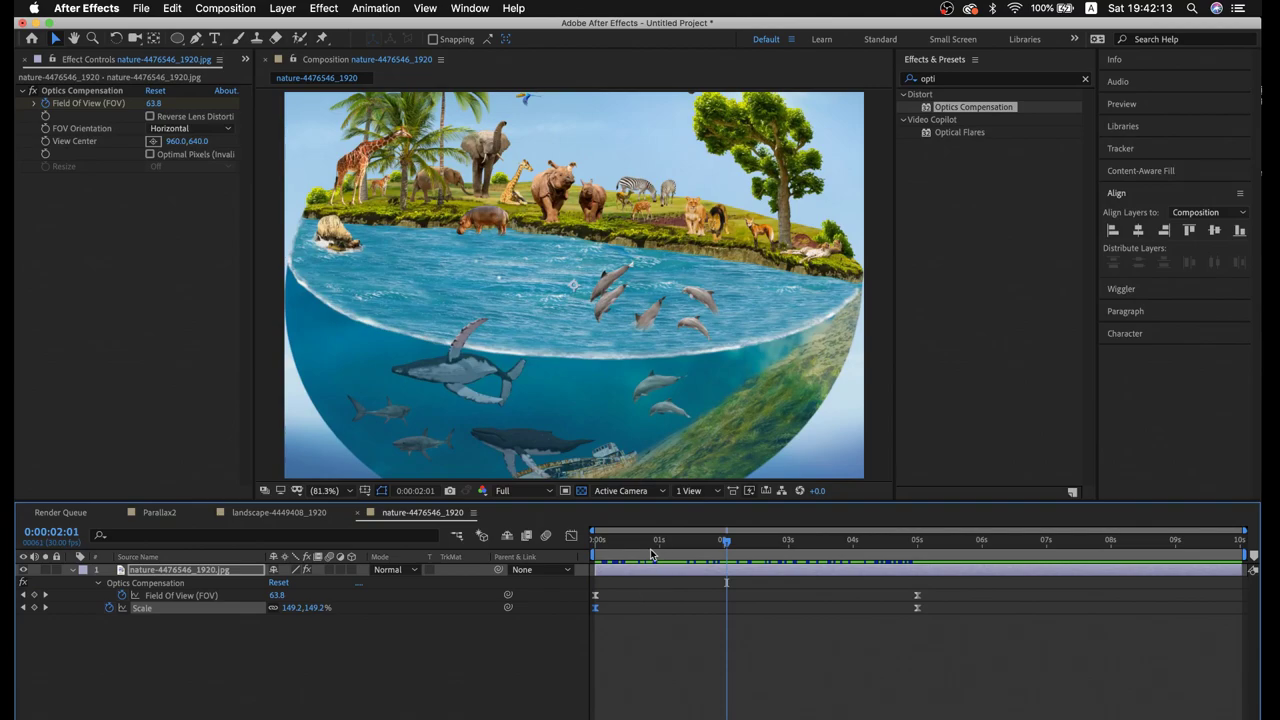
key(space)
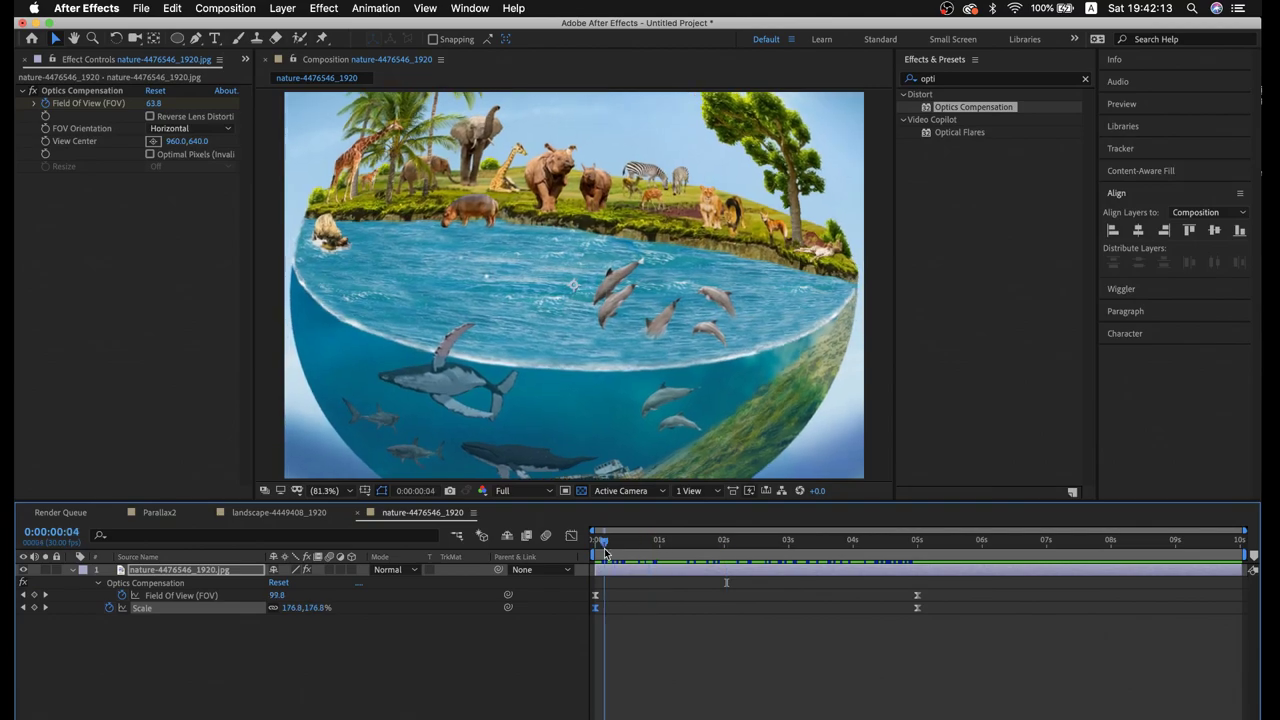
click(251, 665)
Create a new white solid named Fractal above the nature image
click(72, 571)
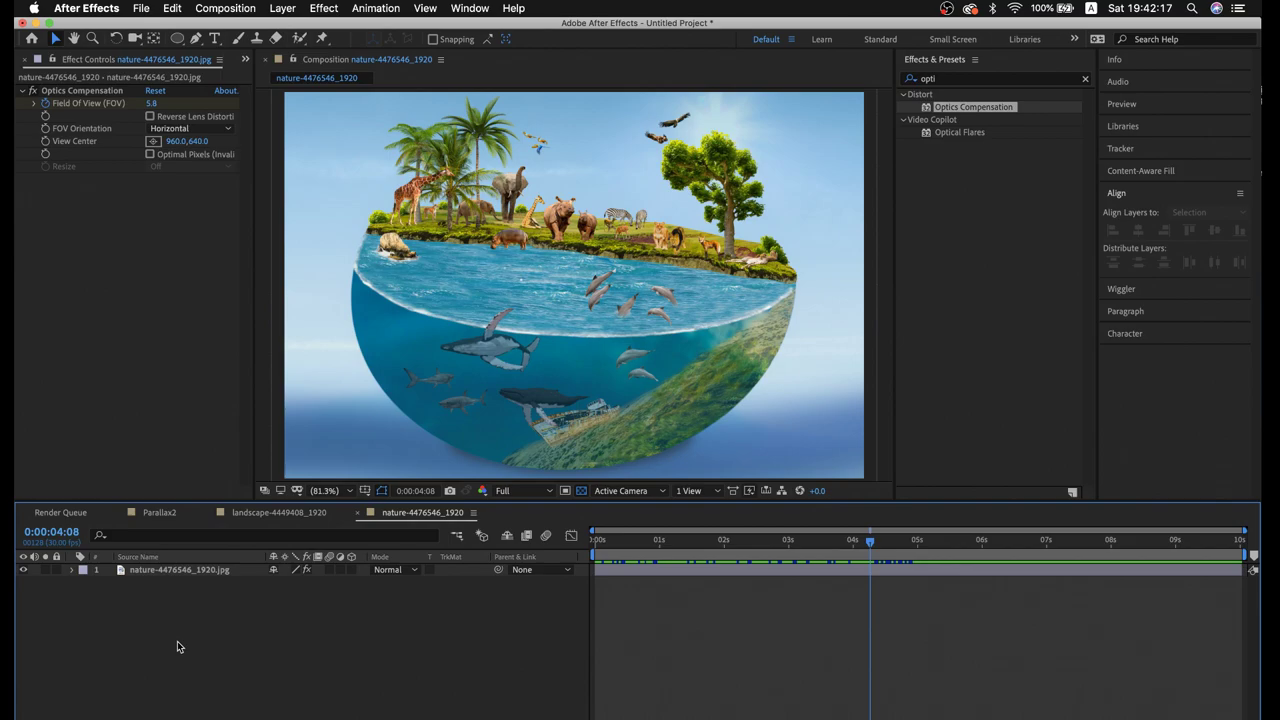
key(super+y)
text(Fractal)
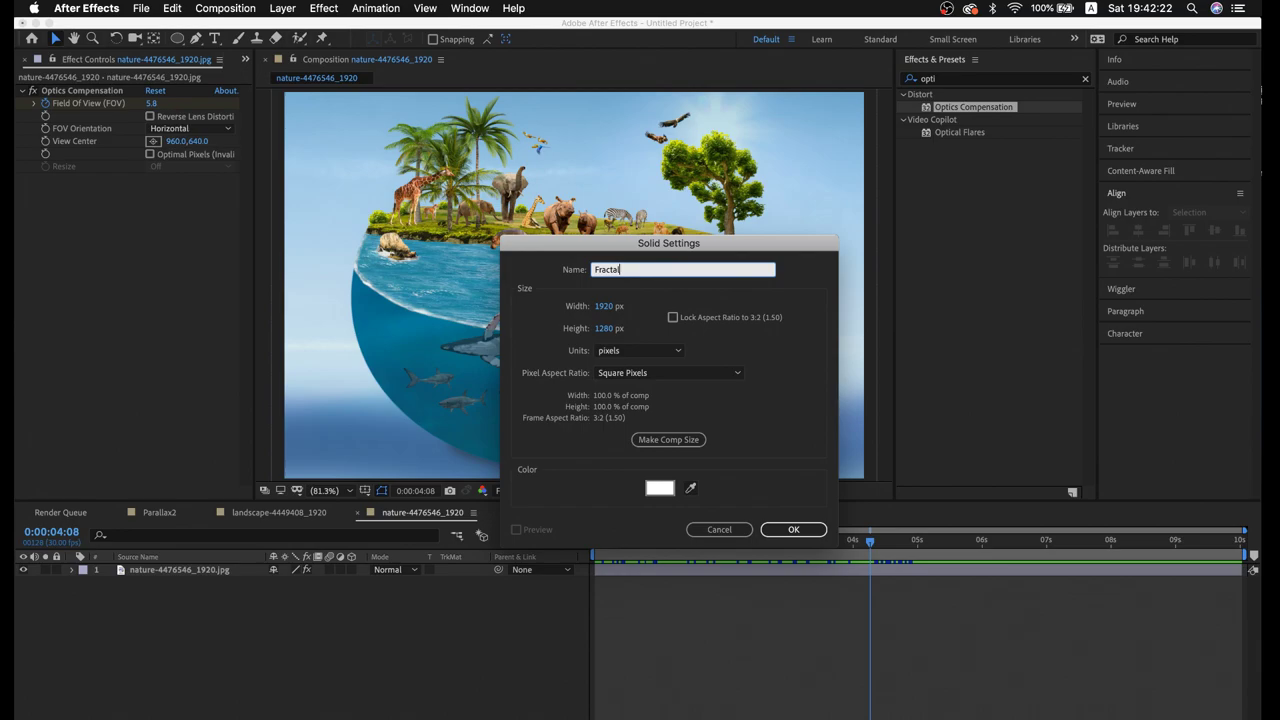
key(Return)
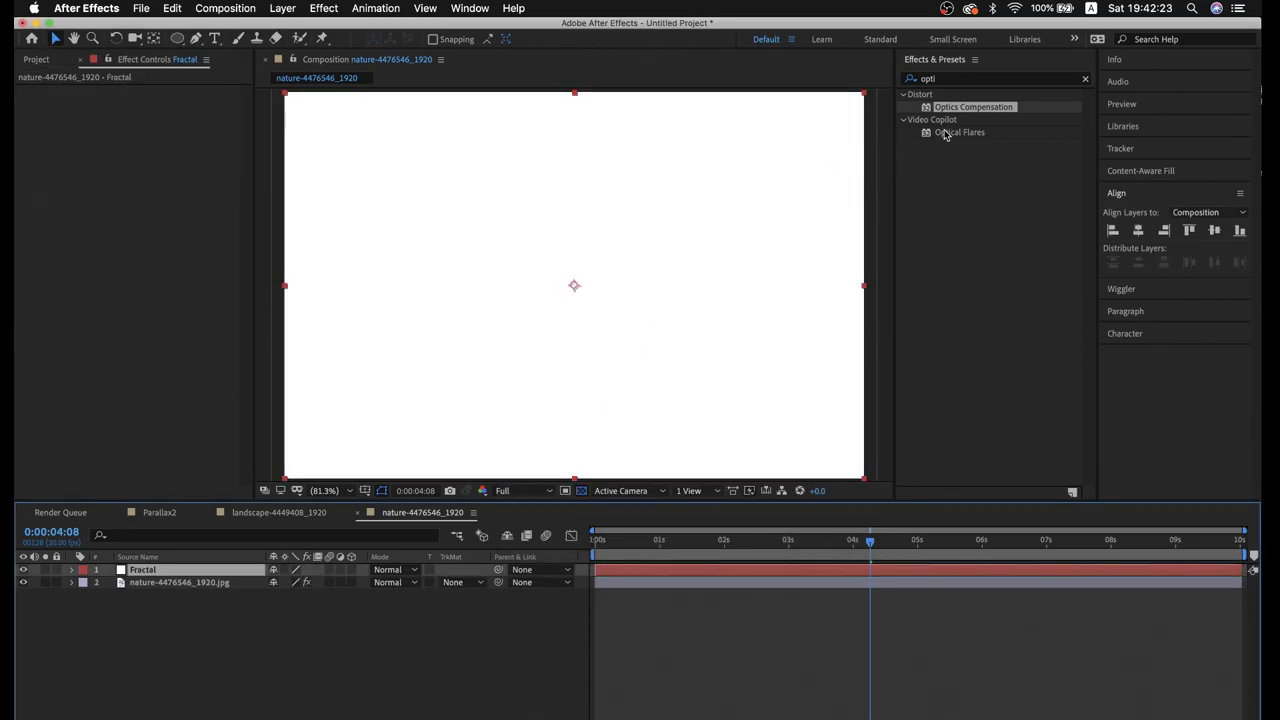
Apply Fractal Noise to the Fractal solid via an 'fracta' effects search
click(996, 79)
text(f)
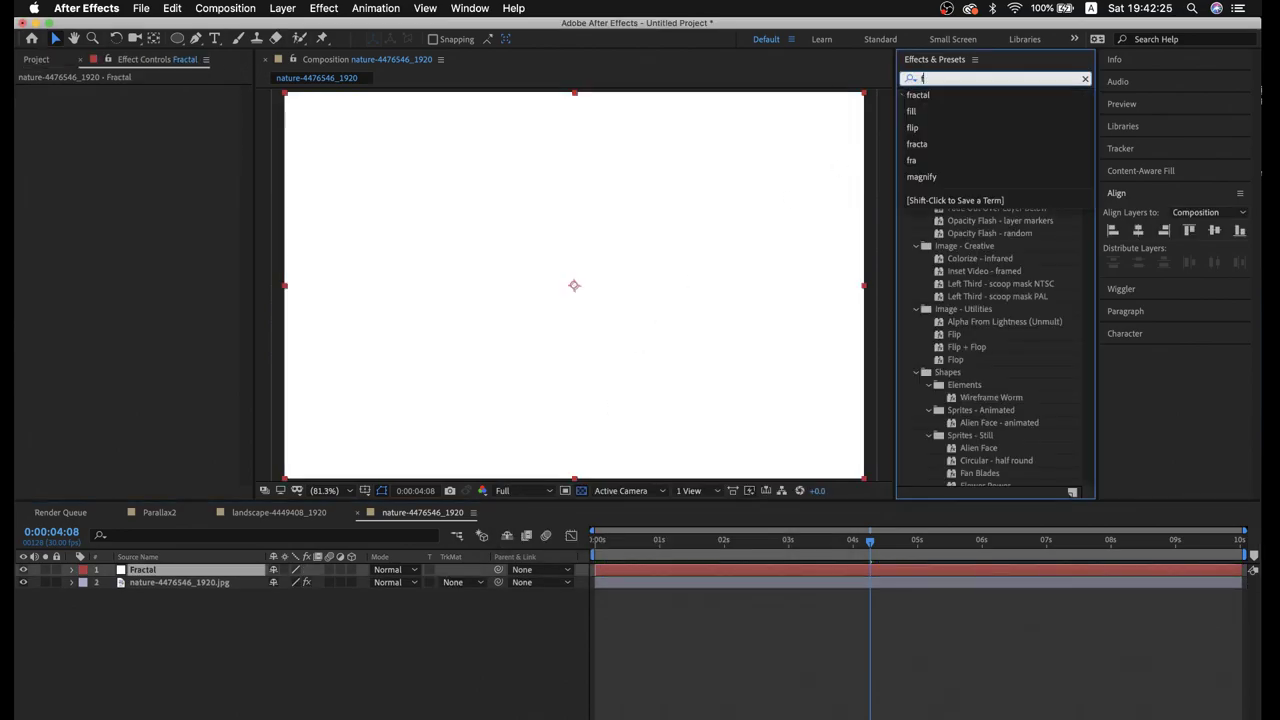
text(rac)
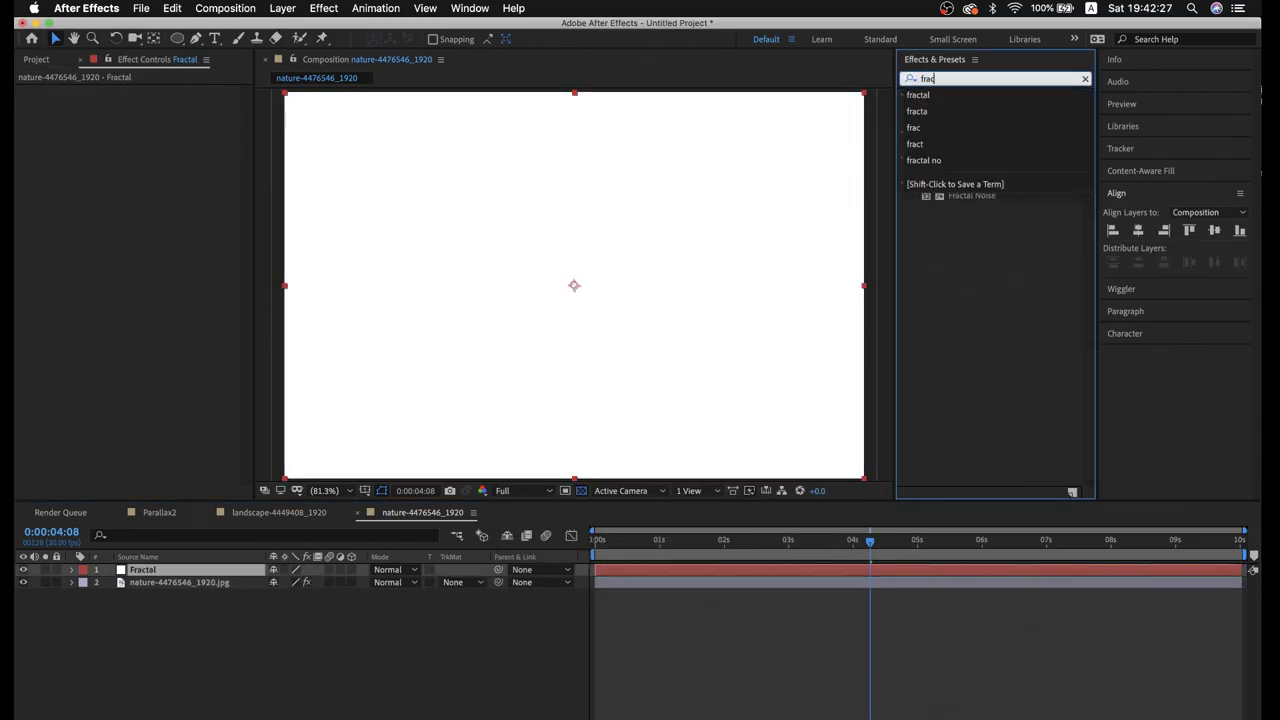
text(ta)
click(958, 192)
double_click(960, 160)
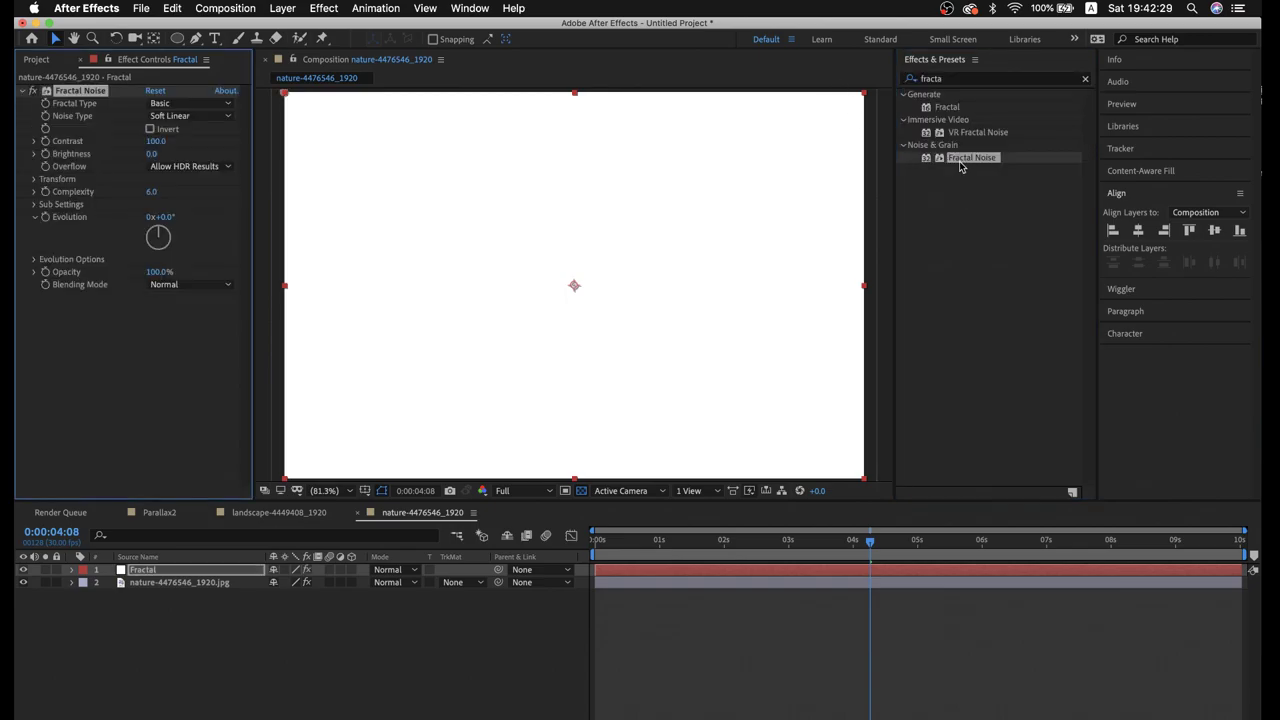
Switch the noise type to Dynamic Progressive and set the Fractal layer's blend mode to Screen
click(185, 106)
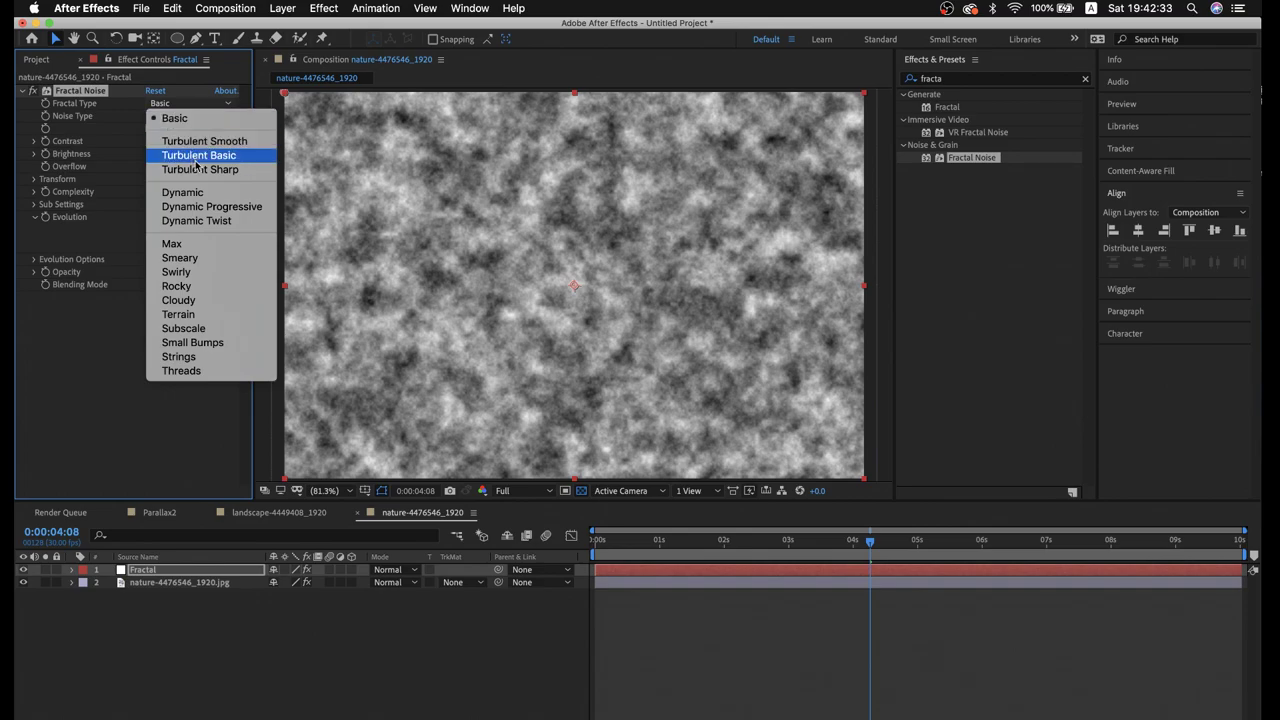
click(213, 207)
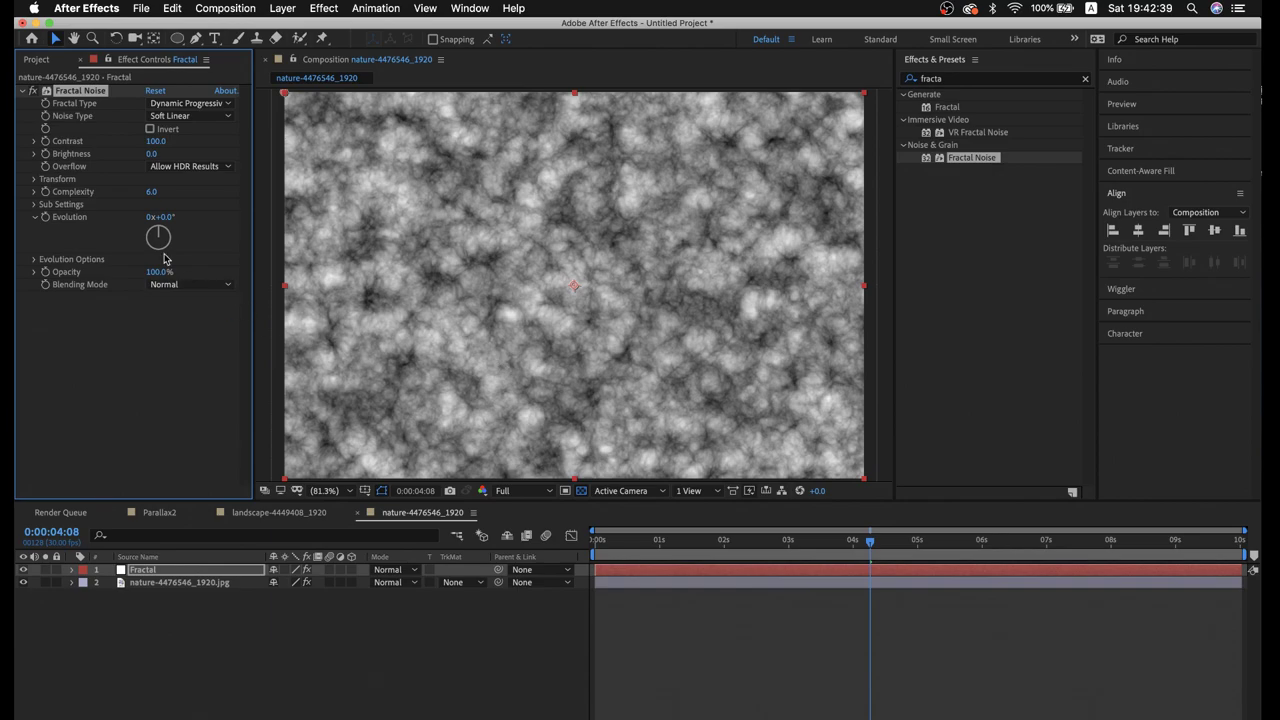
click(390, 570)
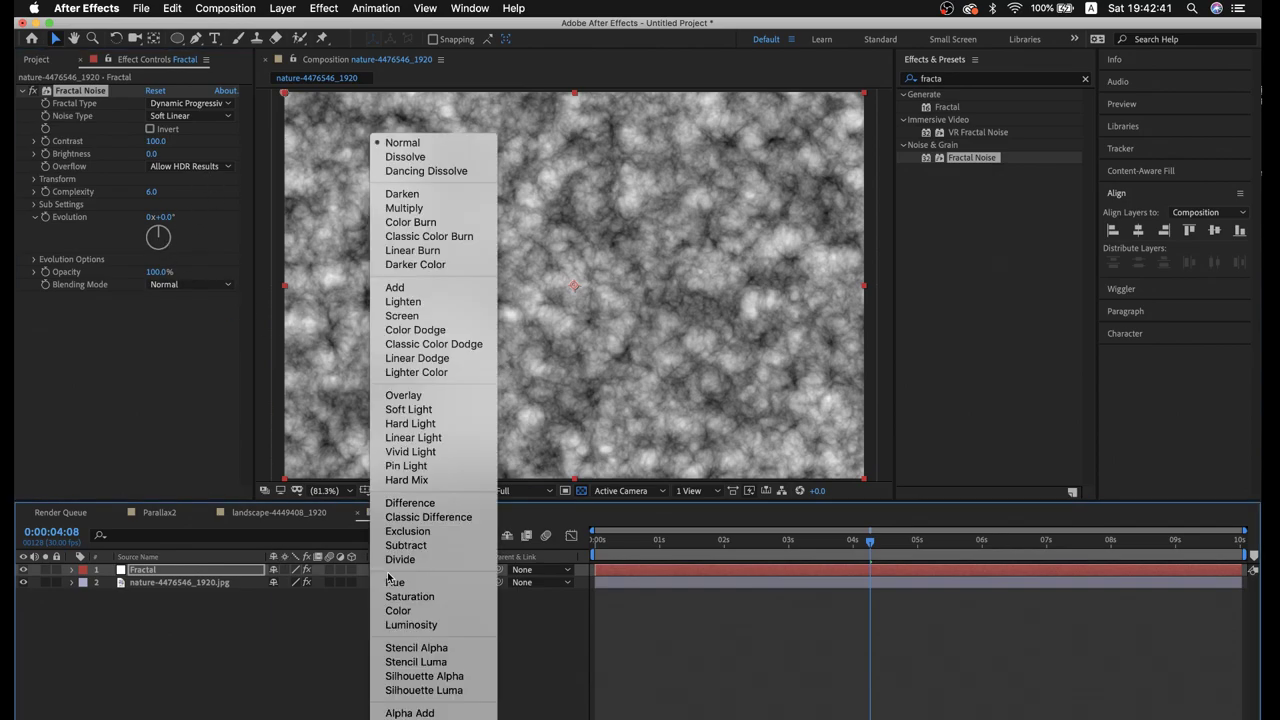
click(438, 317)
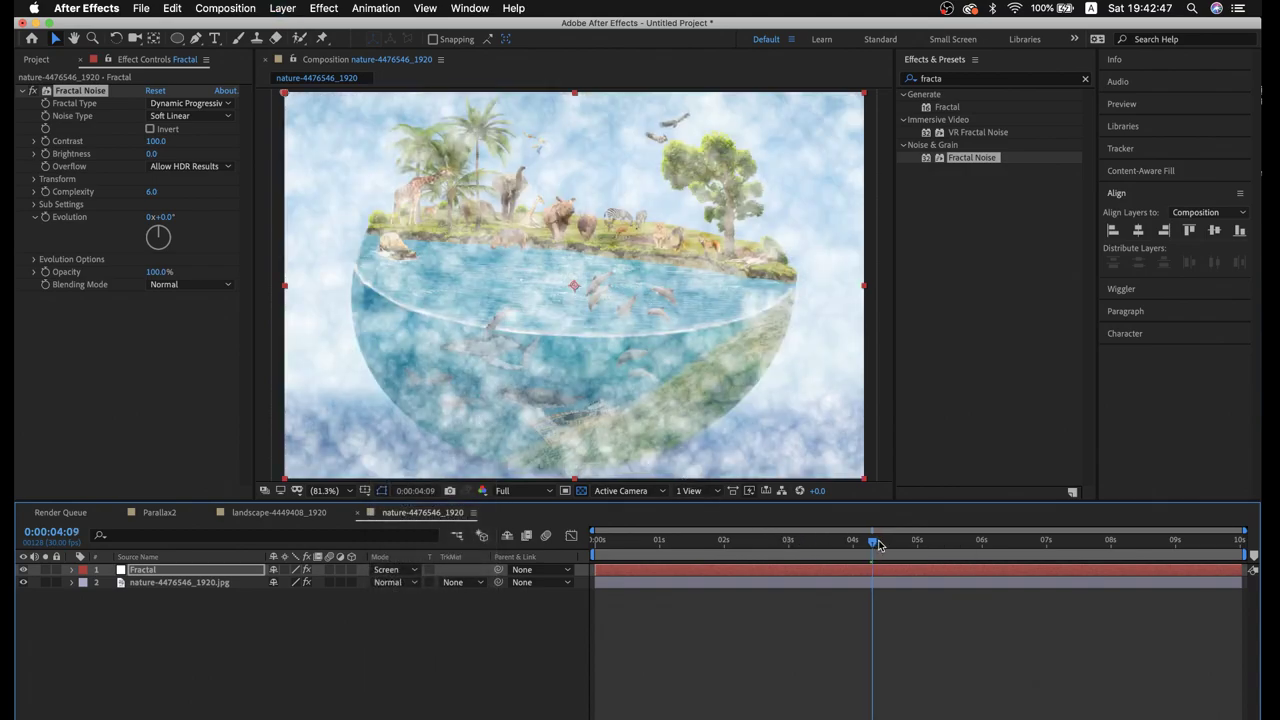
Set Fractal Noise Contrast to 125 and Brightness to -67
drag(870, 541, 920, 550)
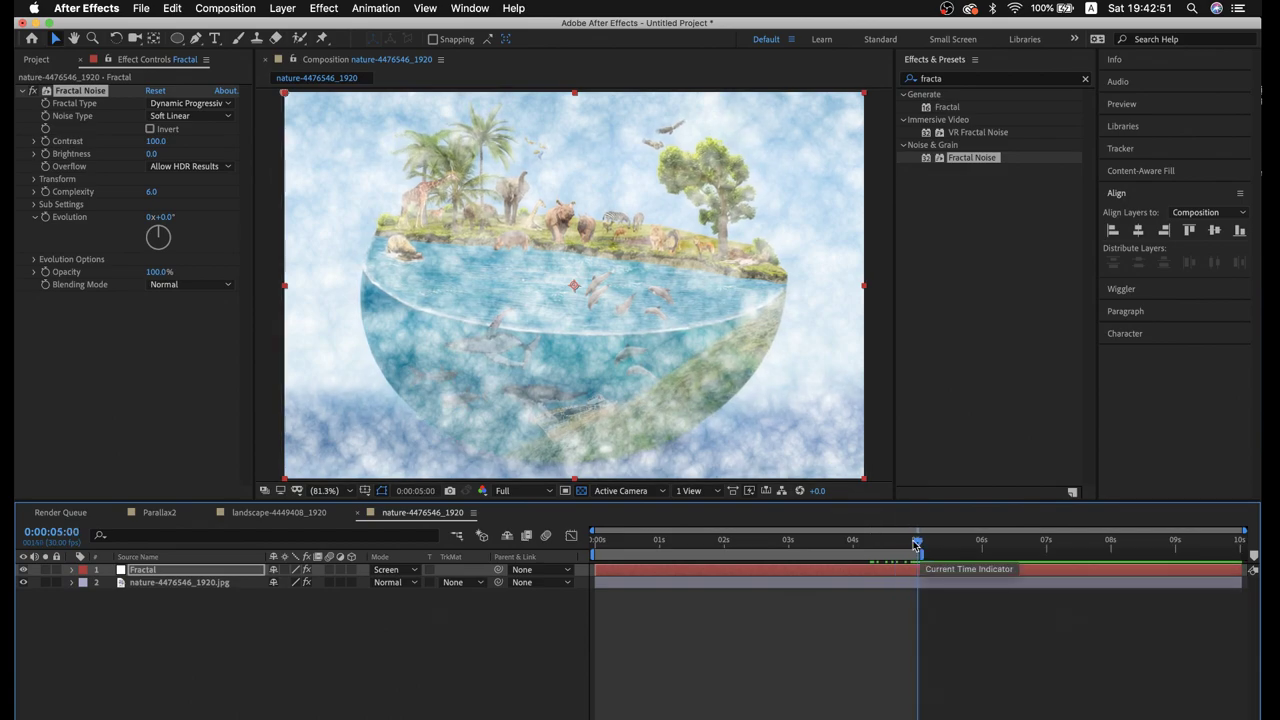
drag(916, 543, 683, 553)
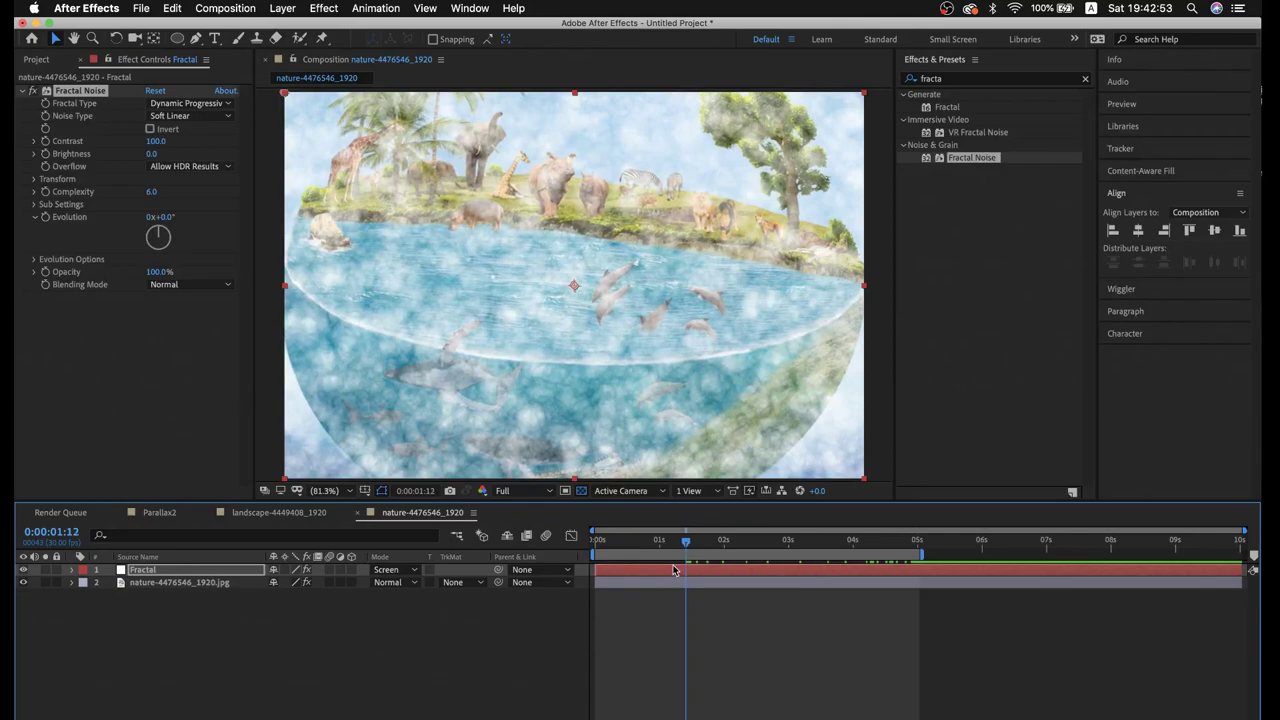
click(674, 570)
click(60, 148)
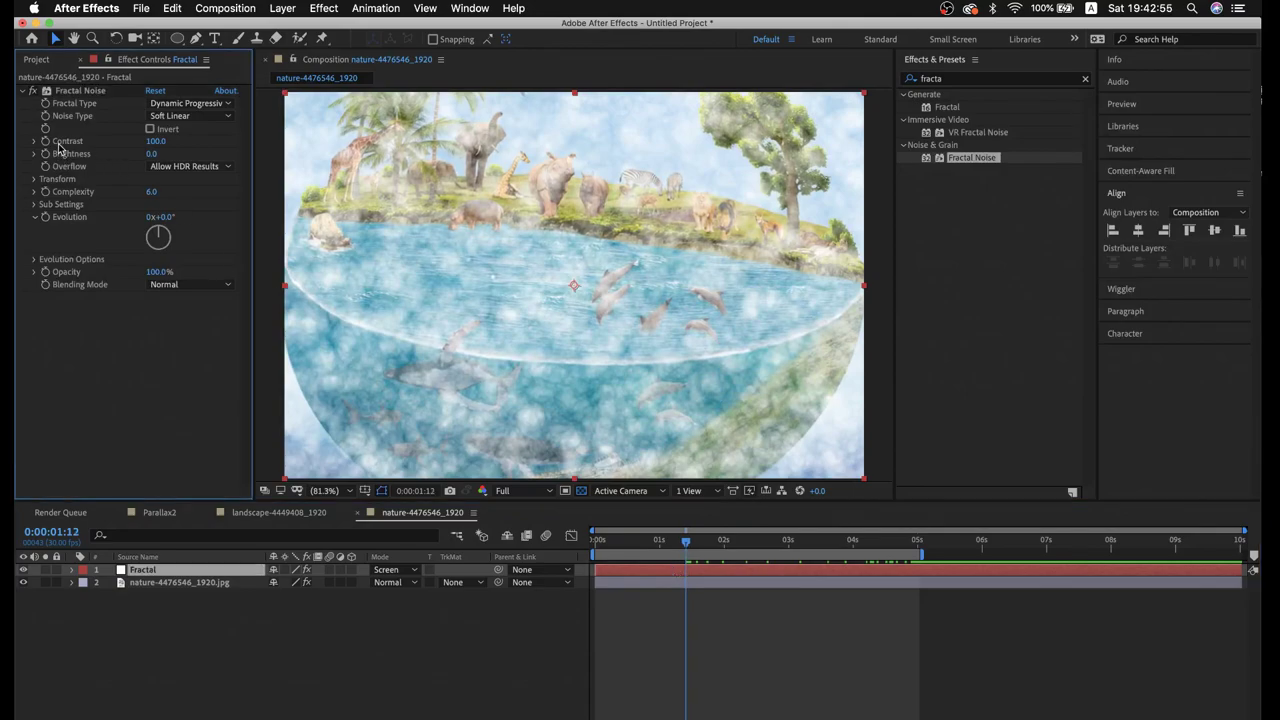
drag(154, 141, 176, 143)
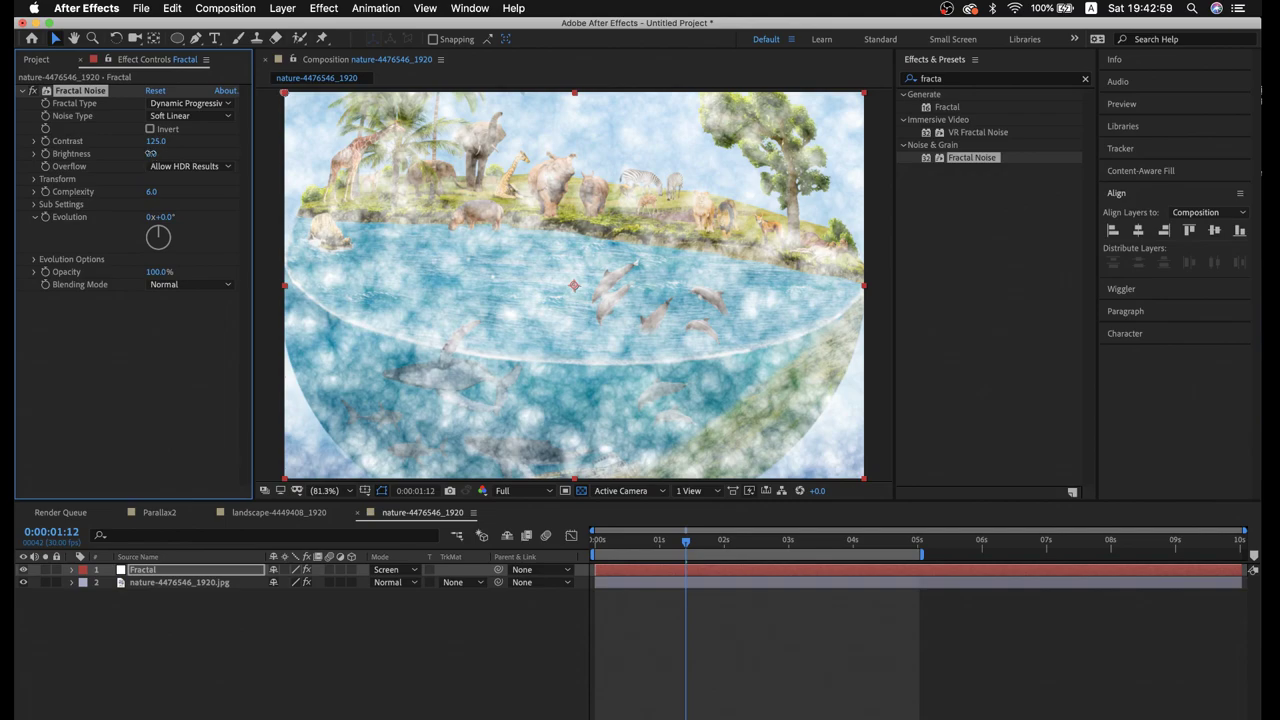
drag(150, 153, 124, 154)
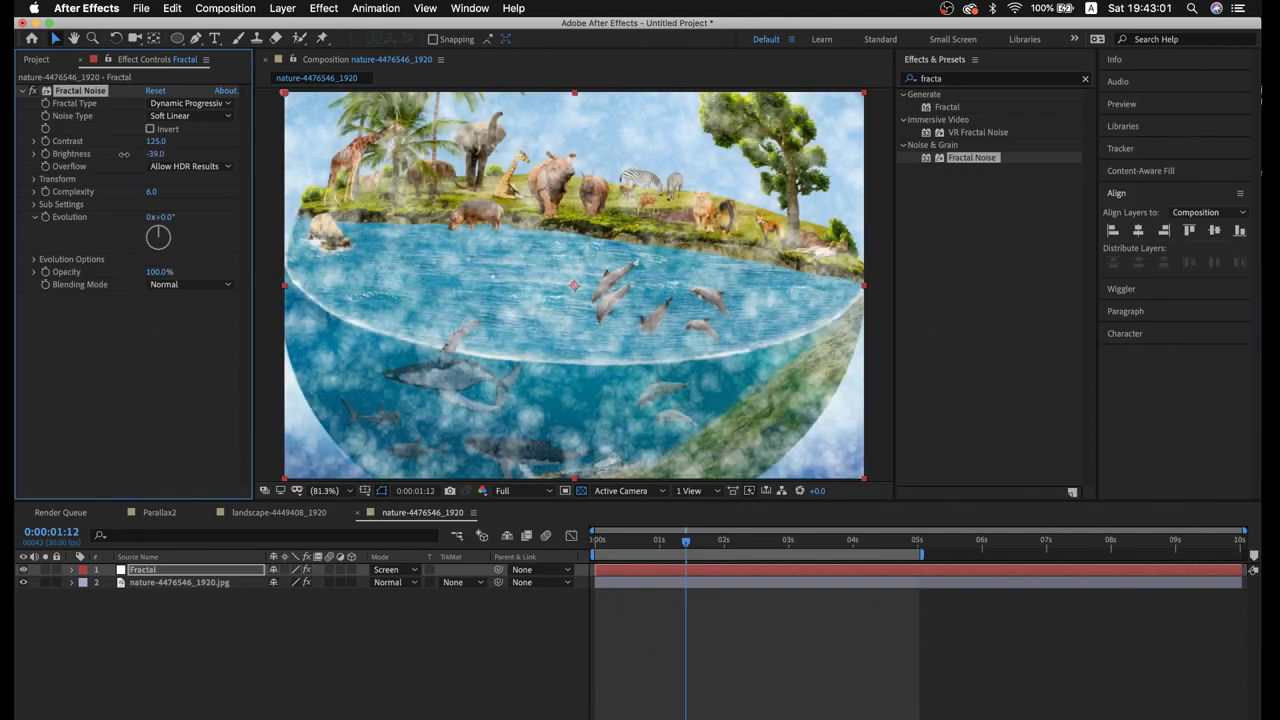
drag(124, 154, 102, 154)
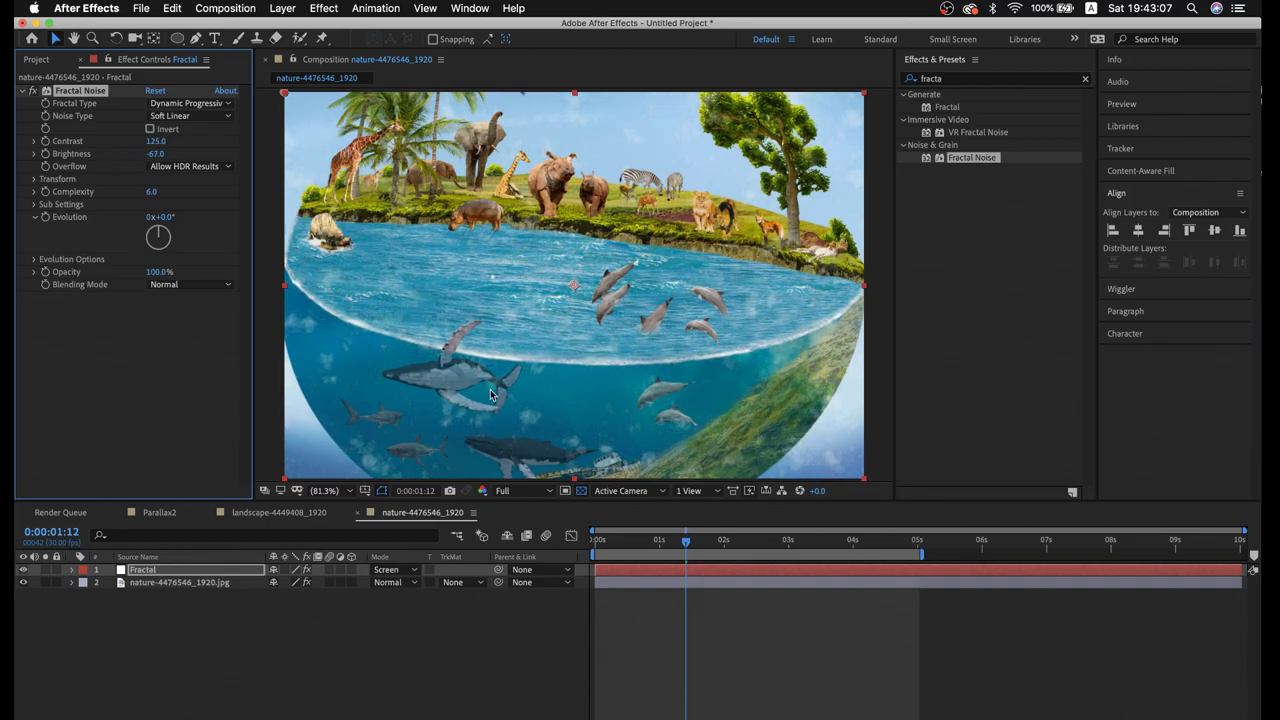
Turn off Uniform Scaling, set Scale Width 542 and Height 387, and Contrast 163
click(34, 179)
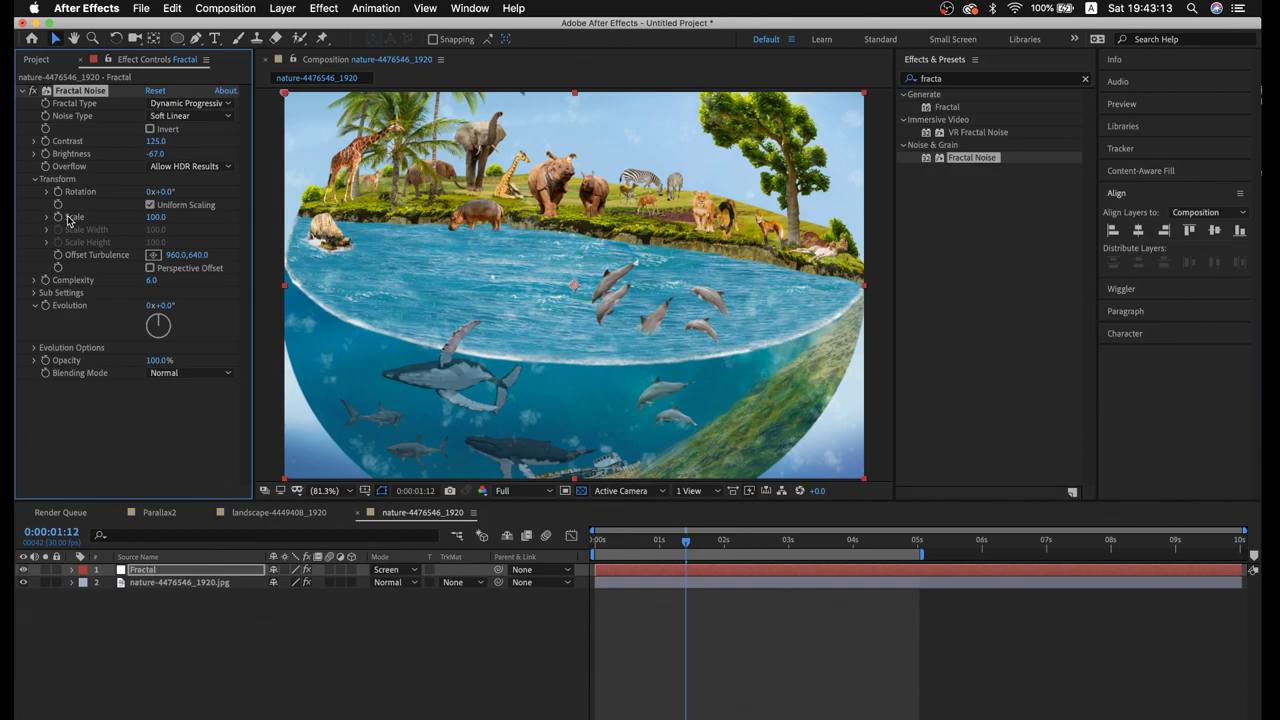
click(150, 205)
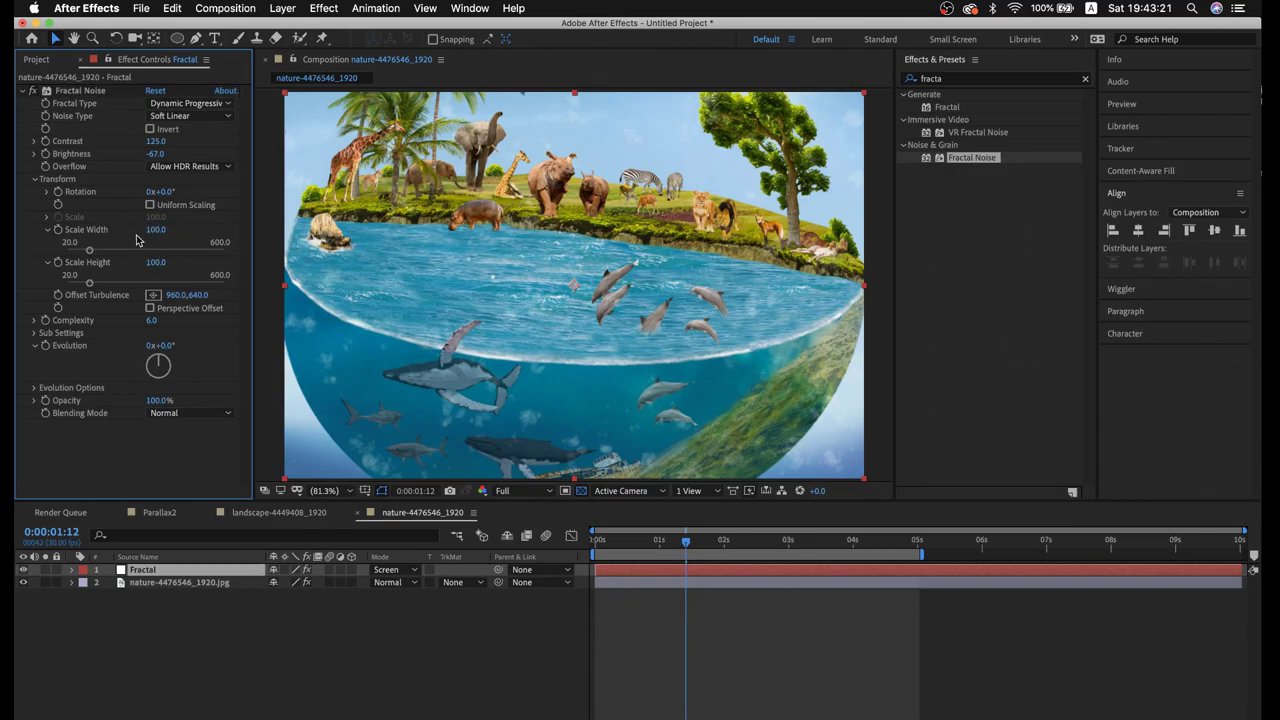
mouse_move(160, 232)
mouse_down()
mouse_move(286, 236)
mouse_move(347, 256)
mouse_up()
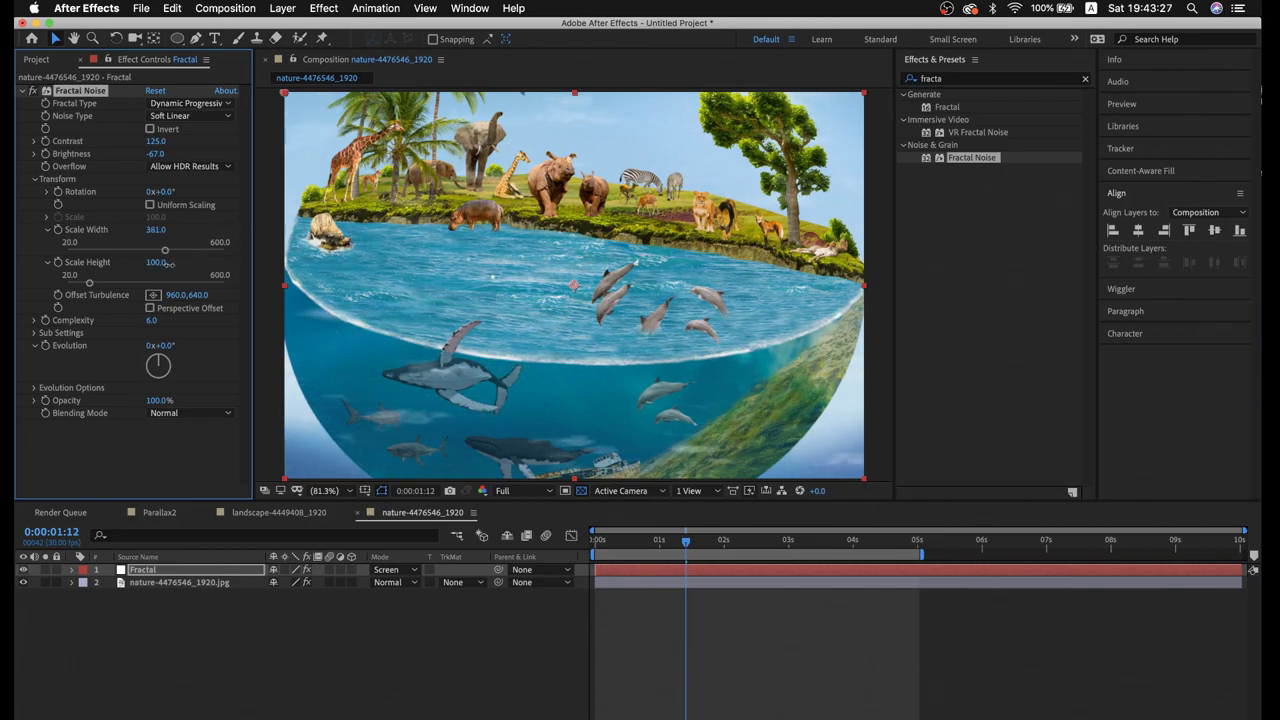
drag(168, 264, 310, 271)
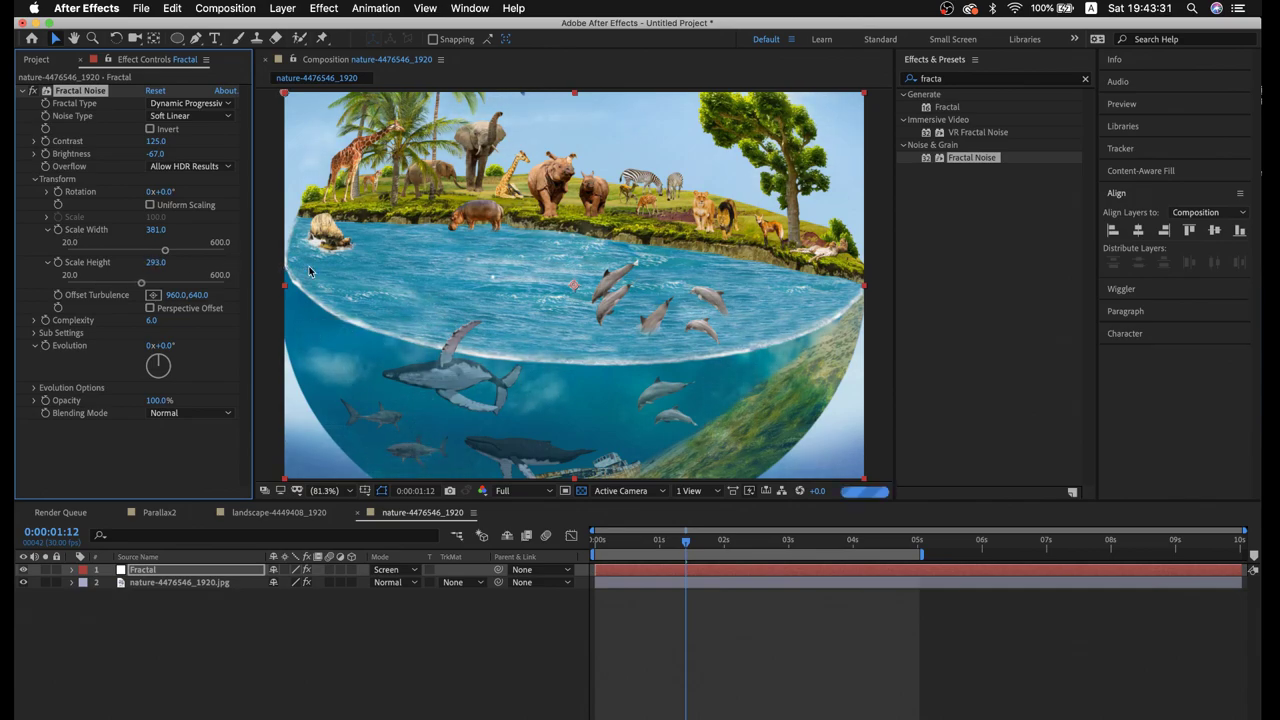
mouse_move(157, 229)
mouse_down()
mouse_move(238, 231)
mouse_move(231, 253)
mouse_move(178, 261)
mouse_move(230, 260)
mouse_up()
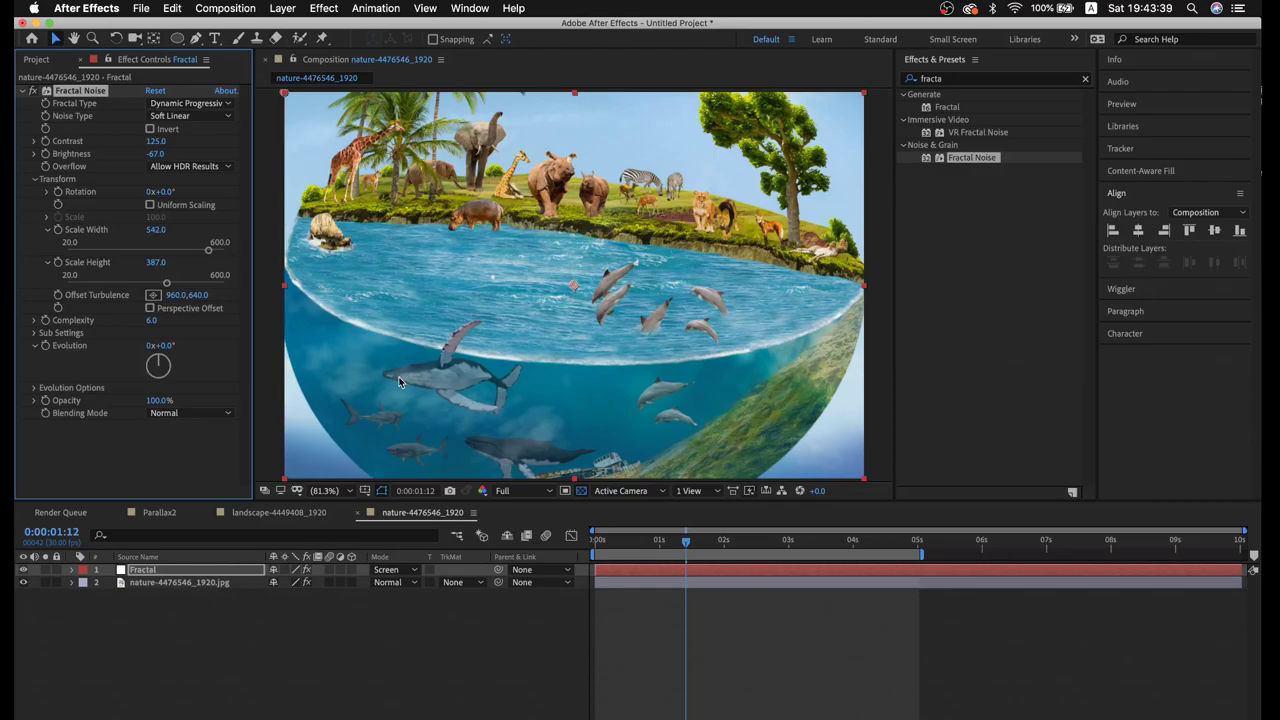
drag(156, 141, 190, 145)
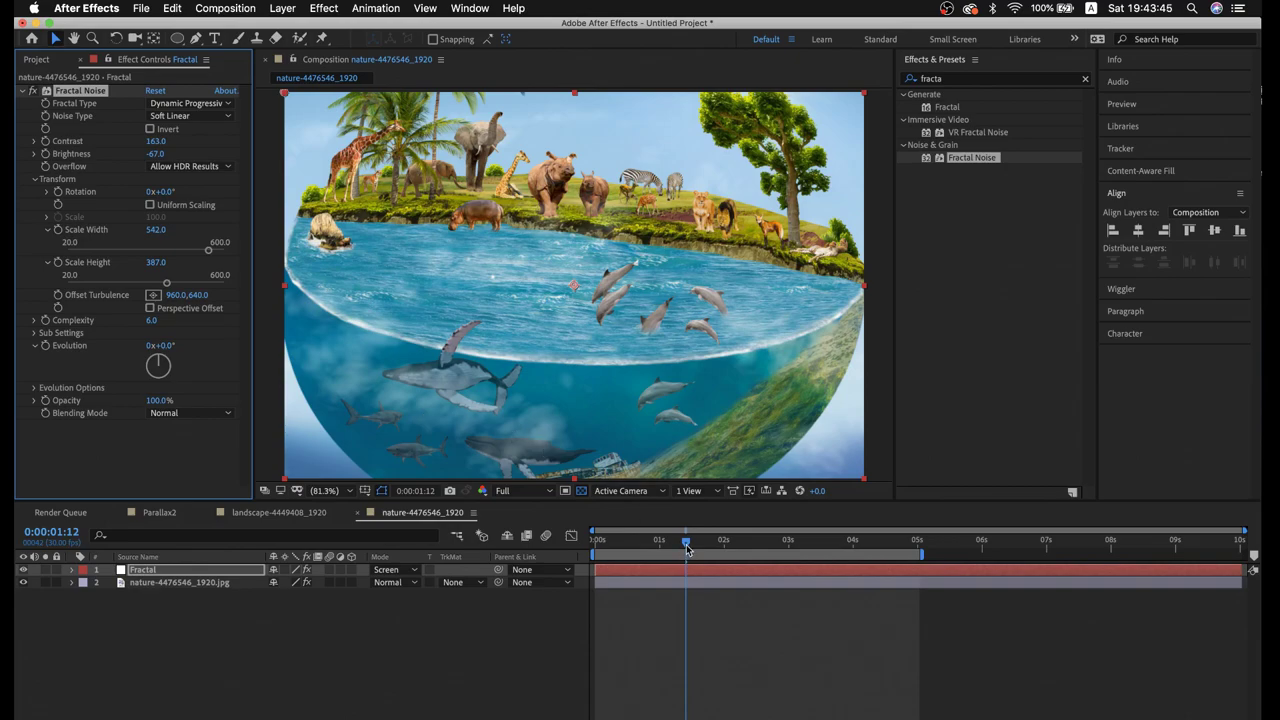
drag(687, 547, 575, 543)
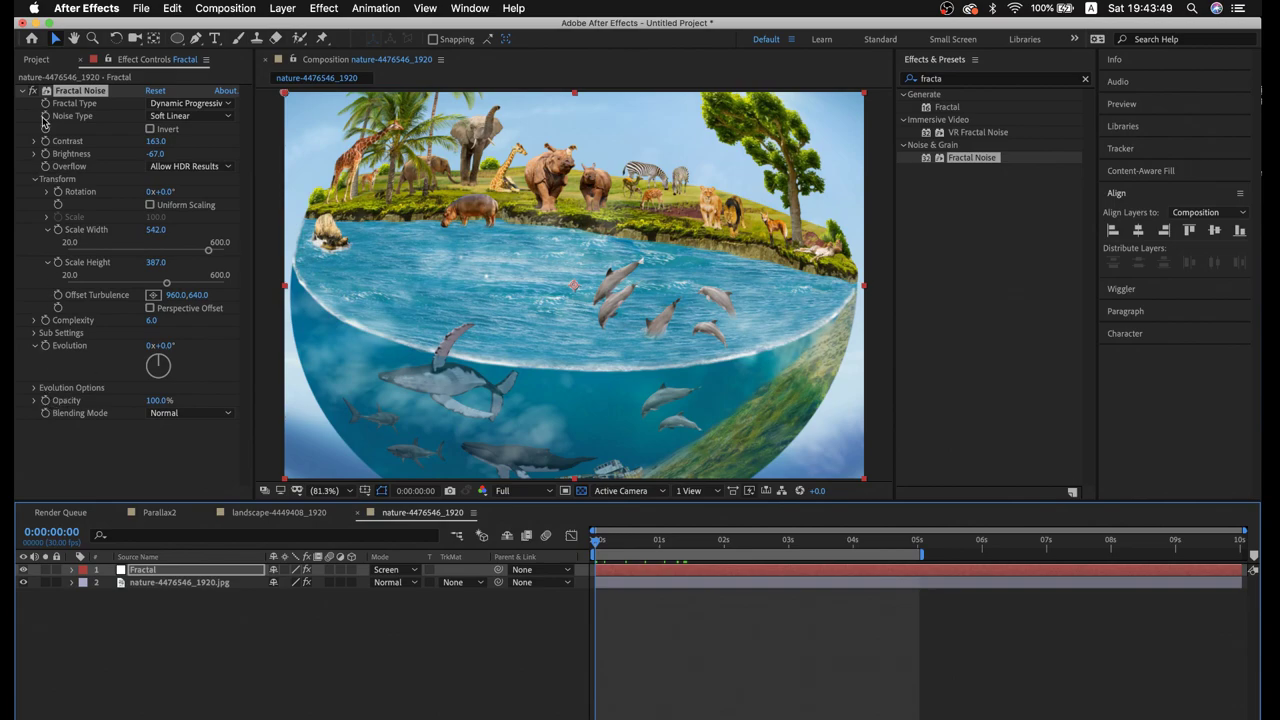
Keyframe Fractal Noise Evolution from 0° at the start to 200° at 4:29
click(33, 179)
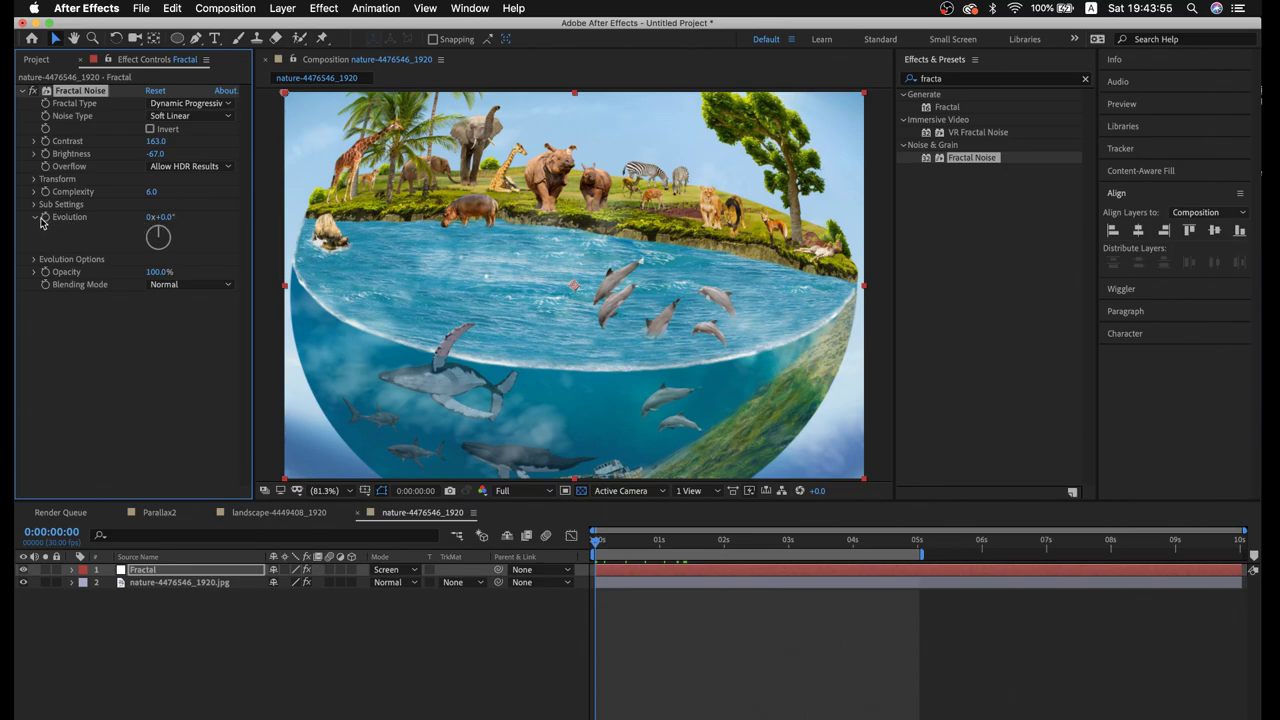
click(44, 218)
click(917, 545)
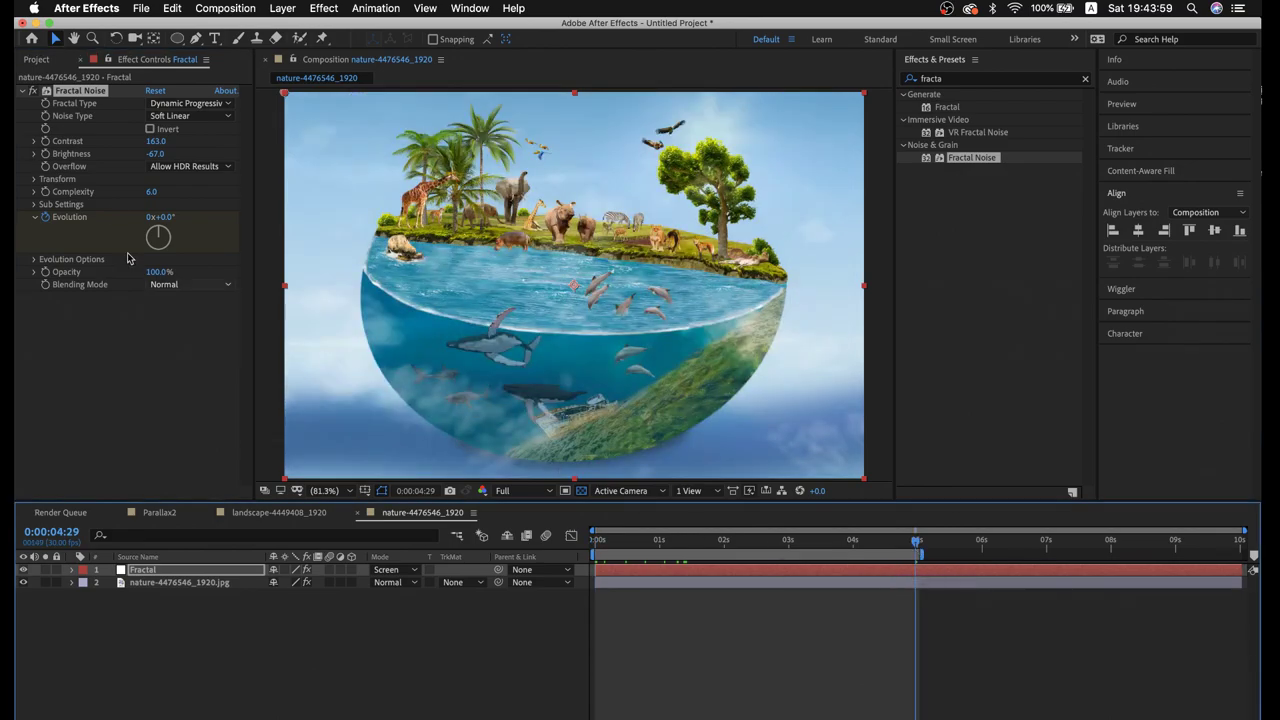
click(165, 218)
text(200)
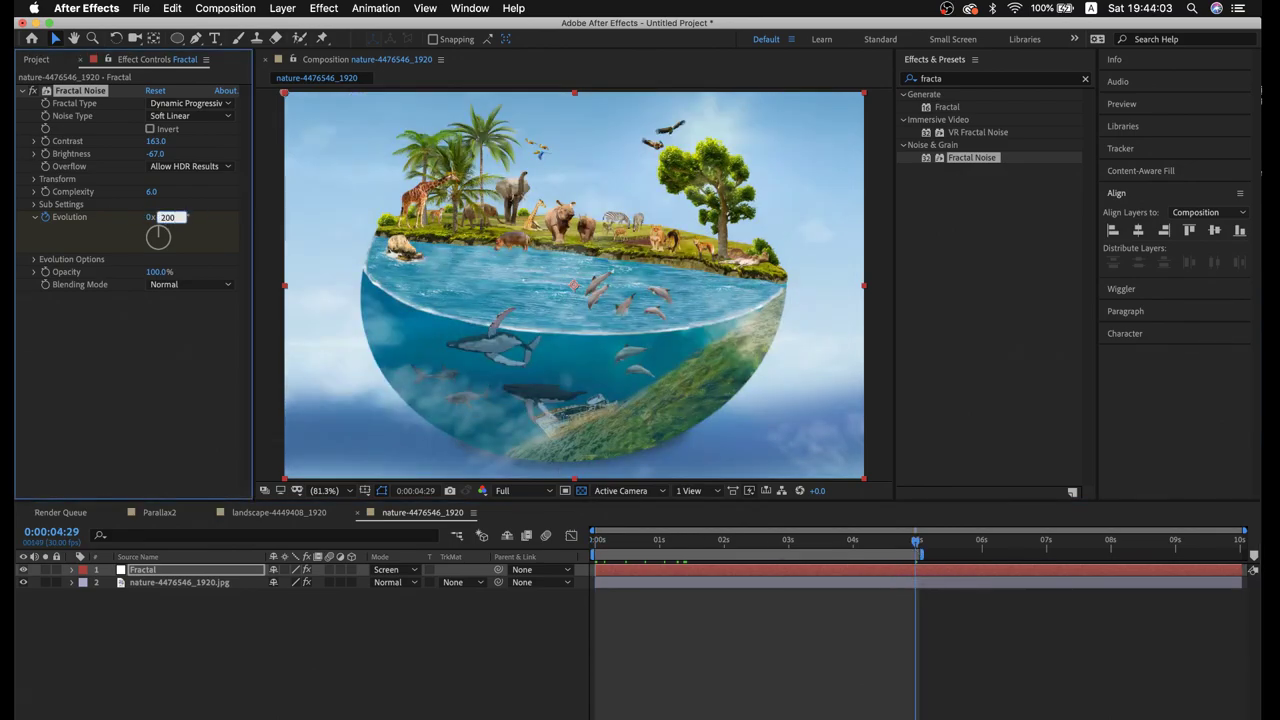
key(Return)
key(u)
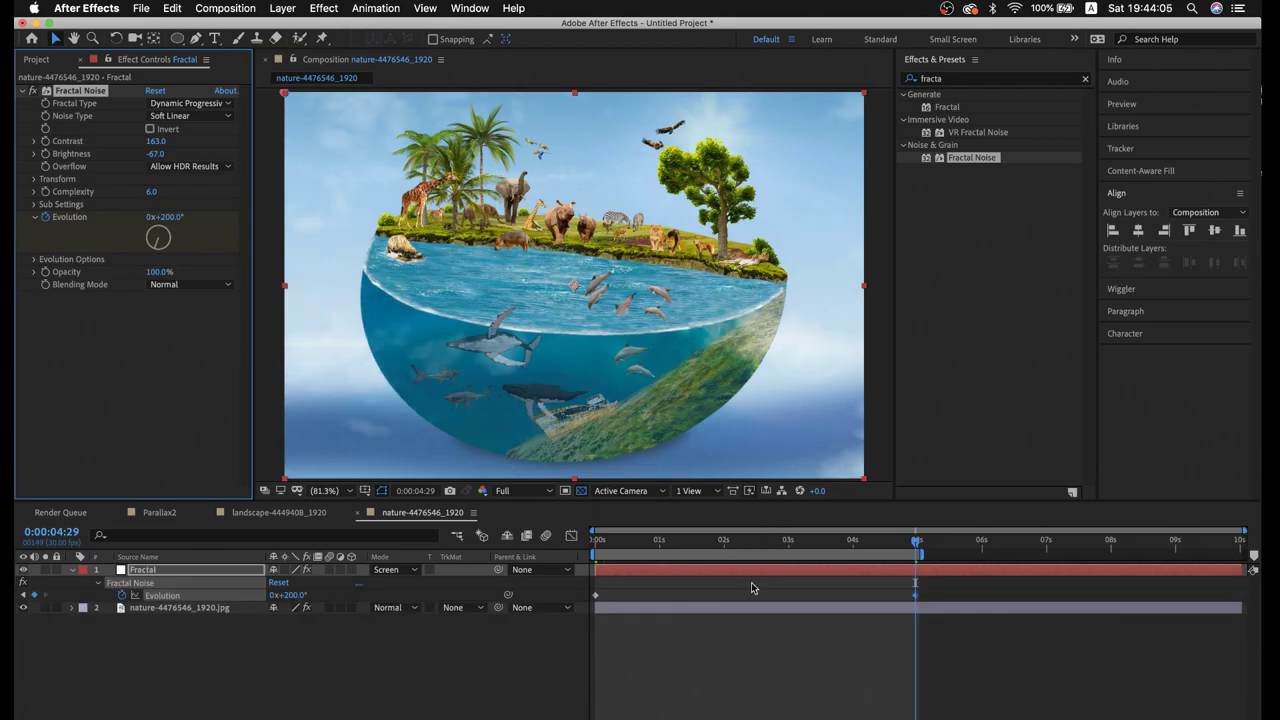
drag(910, 542, 471, 536)
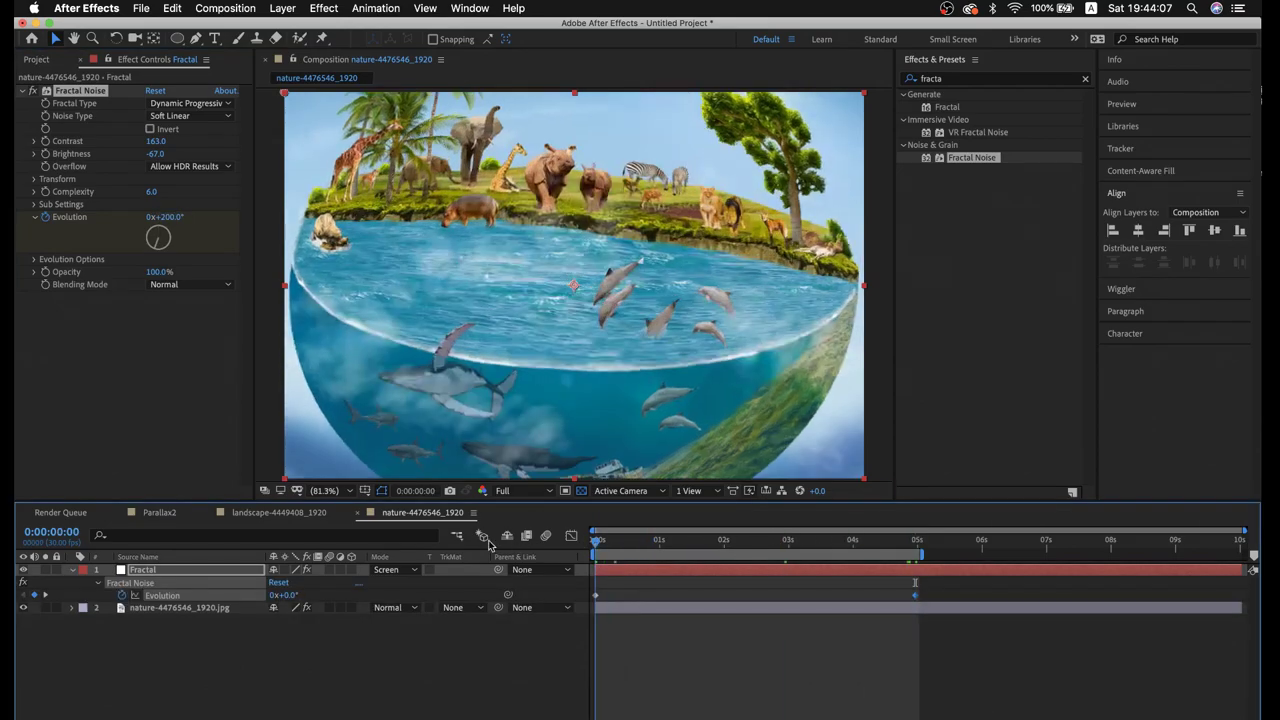
Preview and scrub the drifting cloud animation, ending on the first frame
key(space)
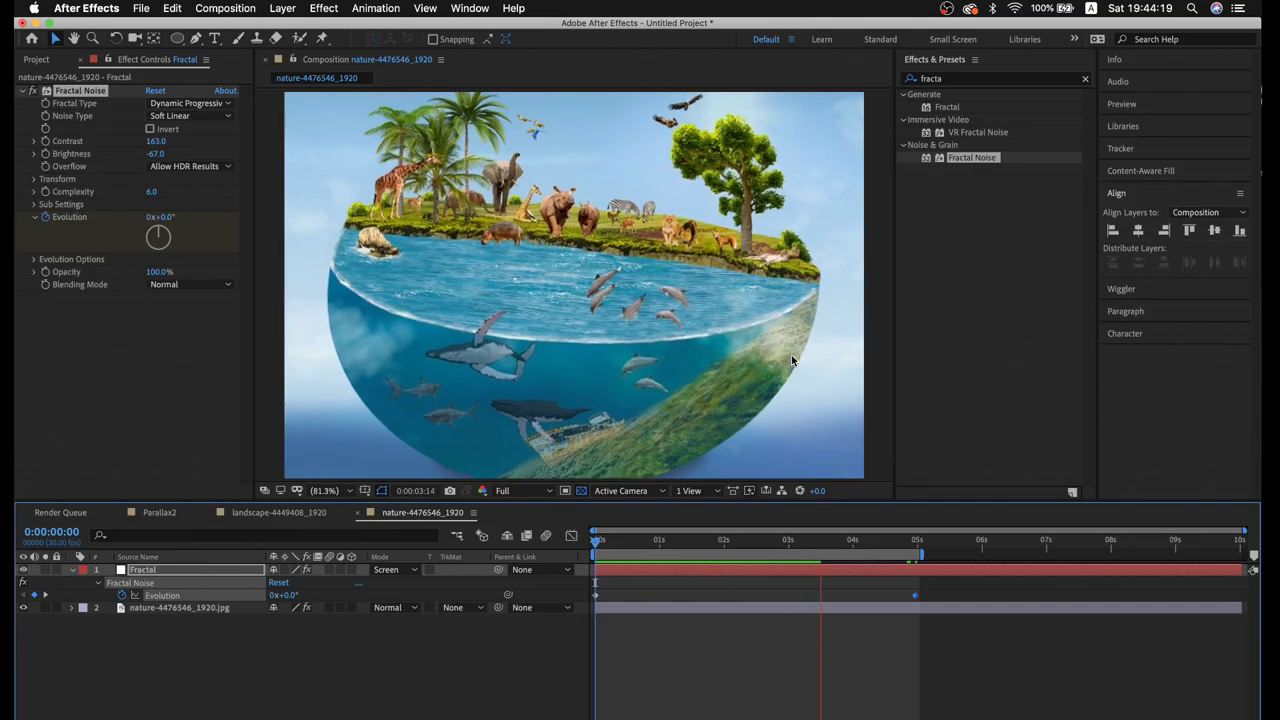
key(space)
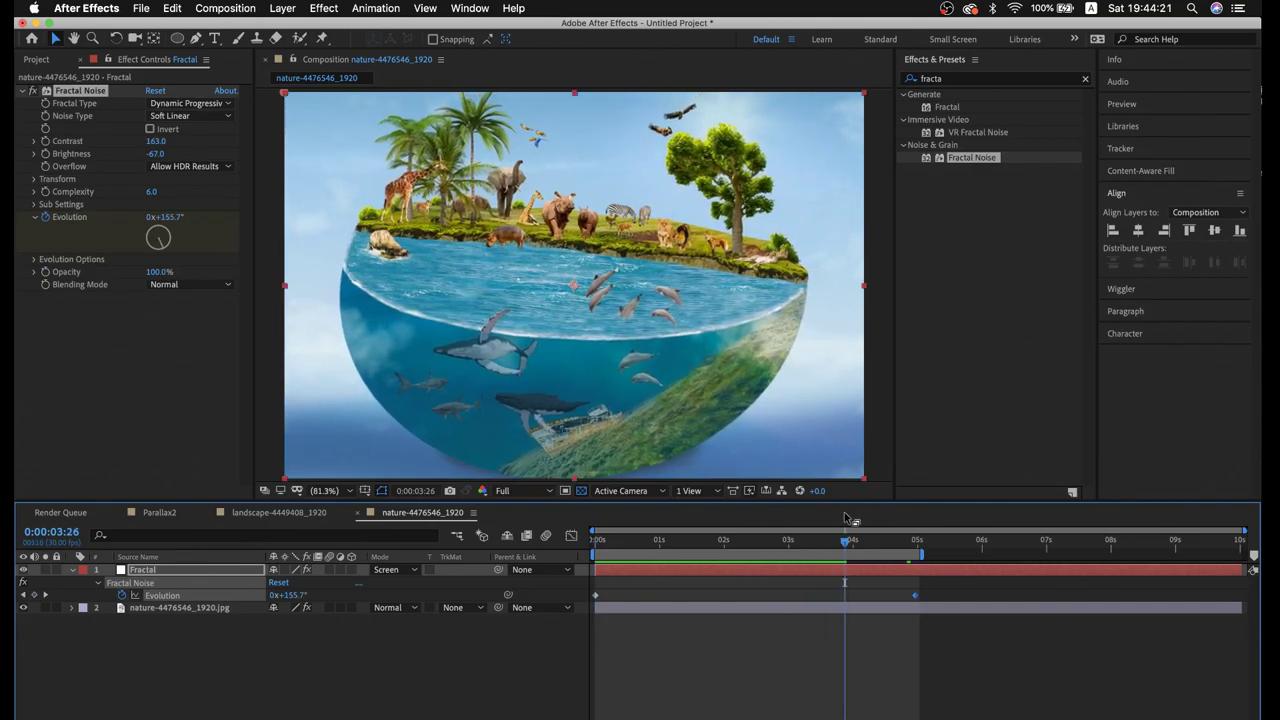
mouse_move(845, 545)
mouse_down()
mouse_move(893, 553)
mouse_move(594, 545)
mouse_up()
click(613, 572)
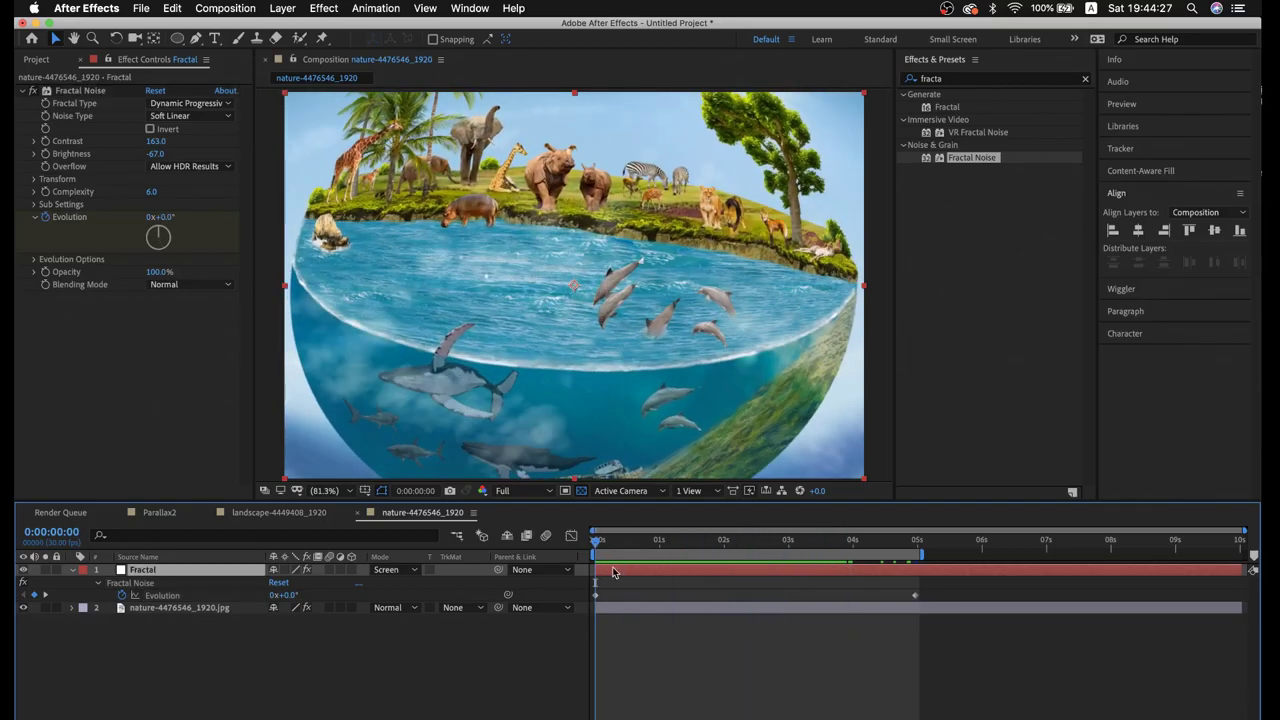
Keyframe the Fractal layer's Scale at 200% at the start with a second keyframe near five seconds
key(s)
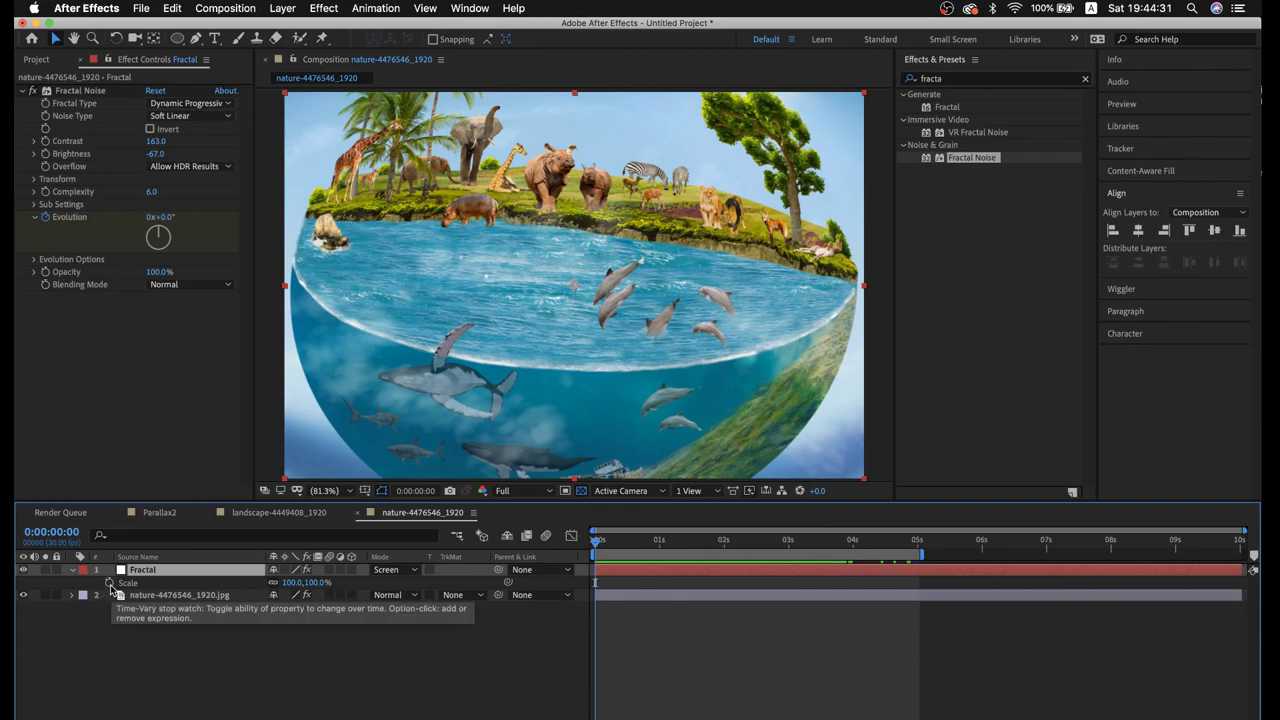
click(109, 583)
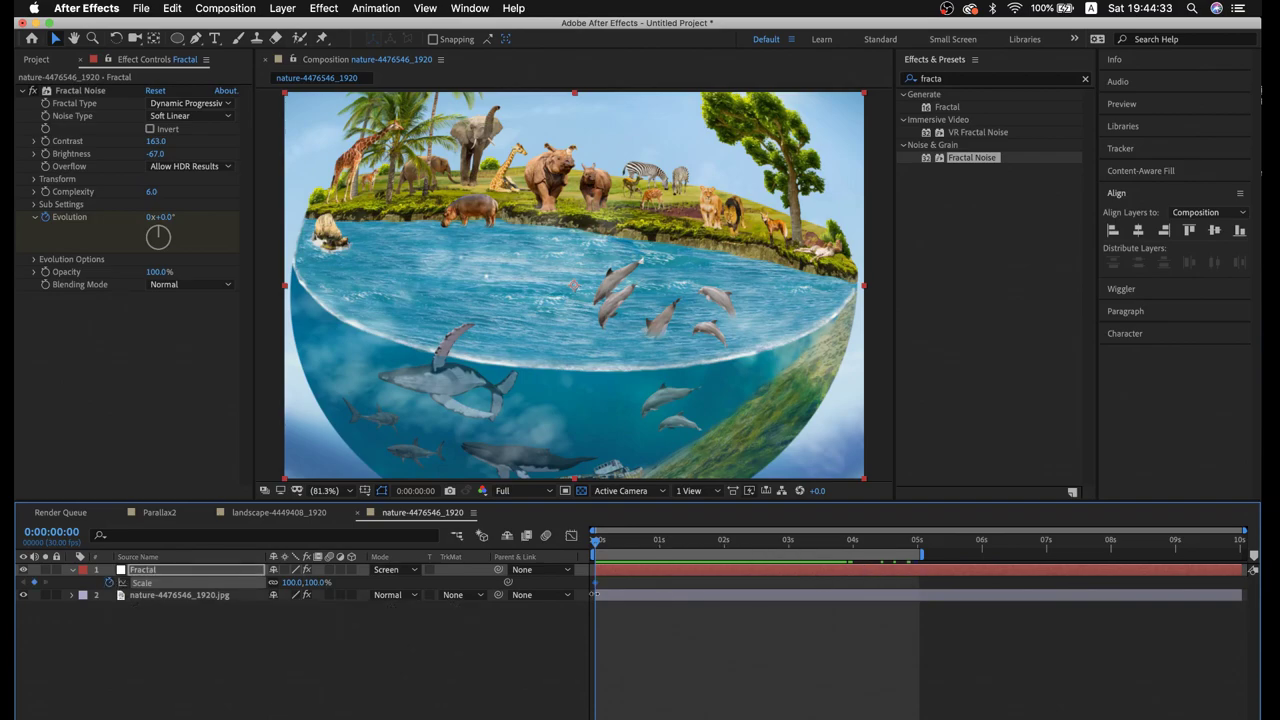
drag(596, 587, 854, 589)
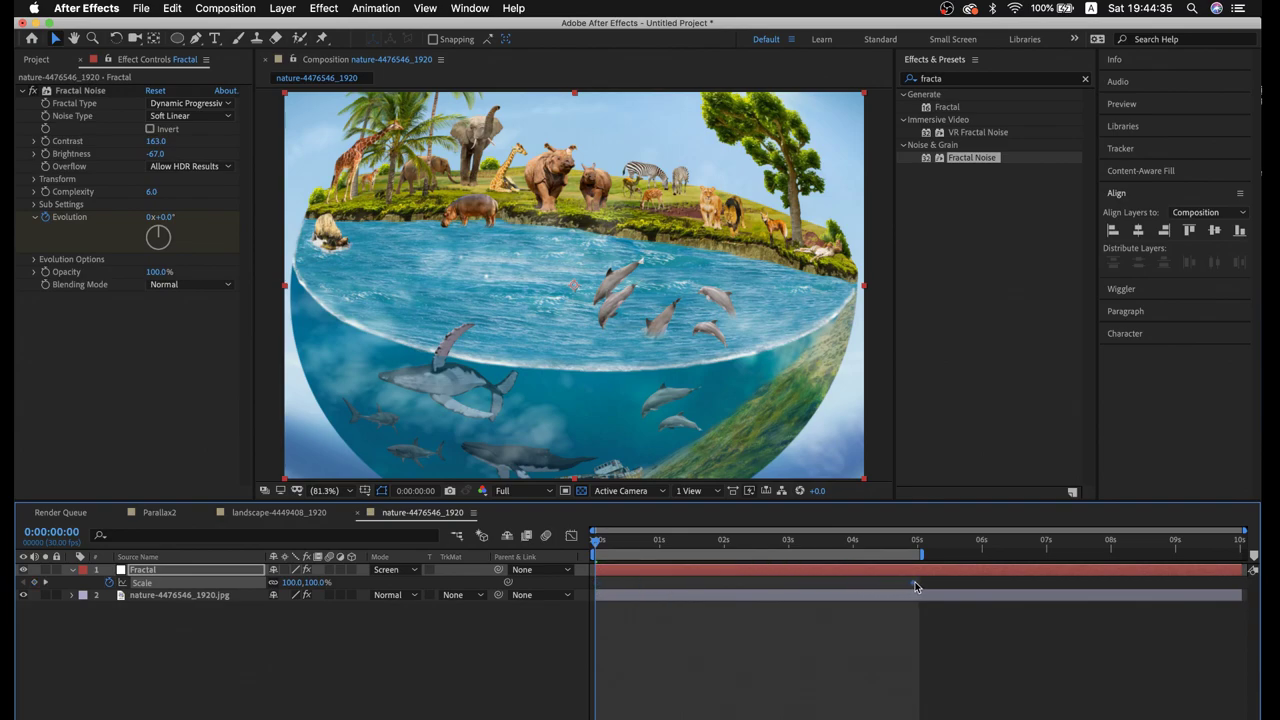
mouse_move(915, 586)
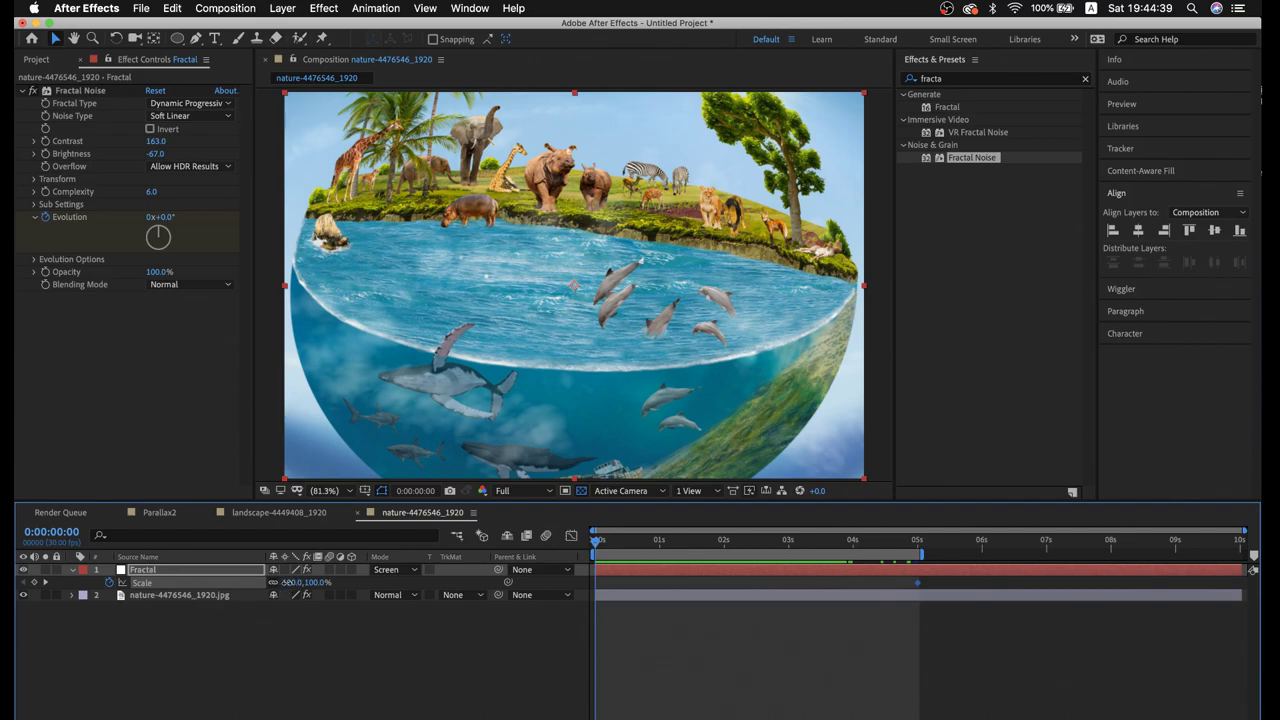
click(287, 583)
key(shift+Up)
key(shift+Up)
key(shift+Up)
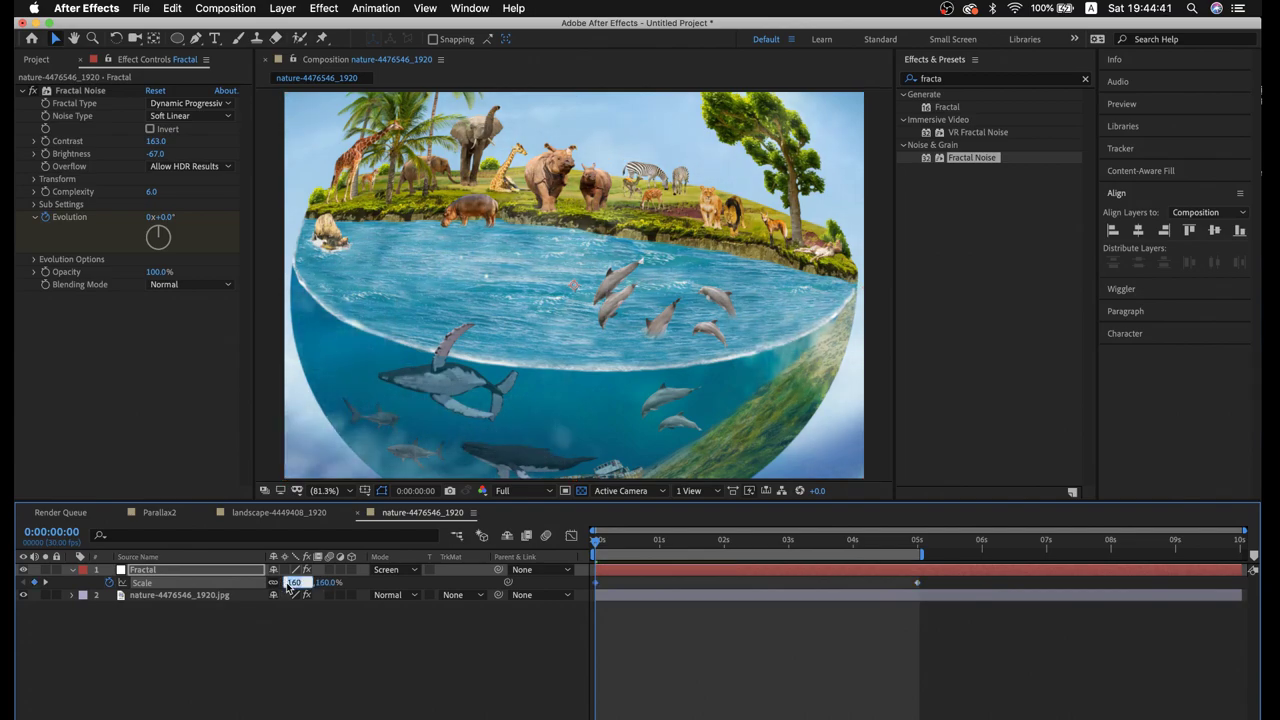
key(shift+Up)
key(shift+Up)
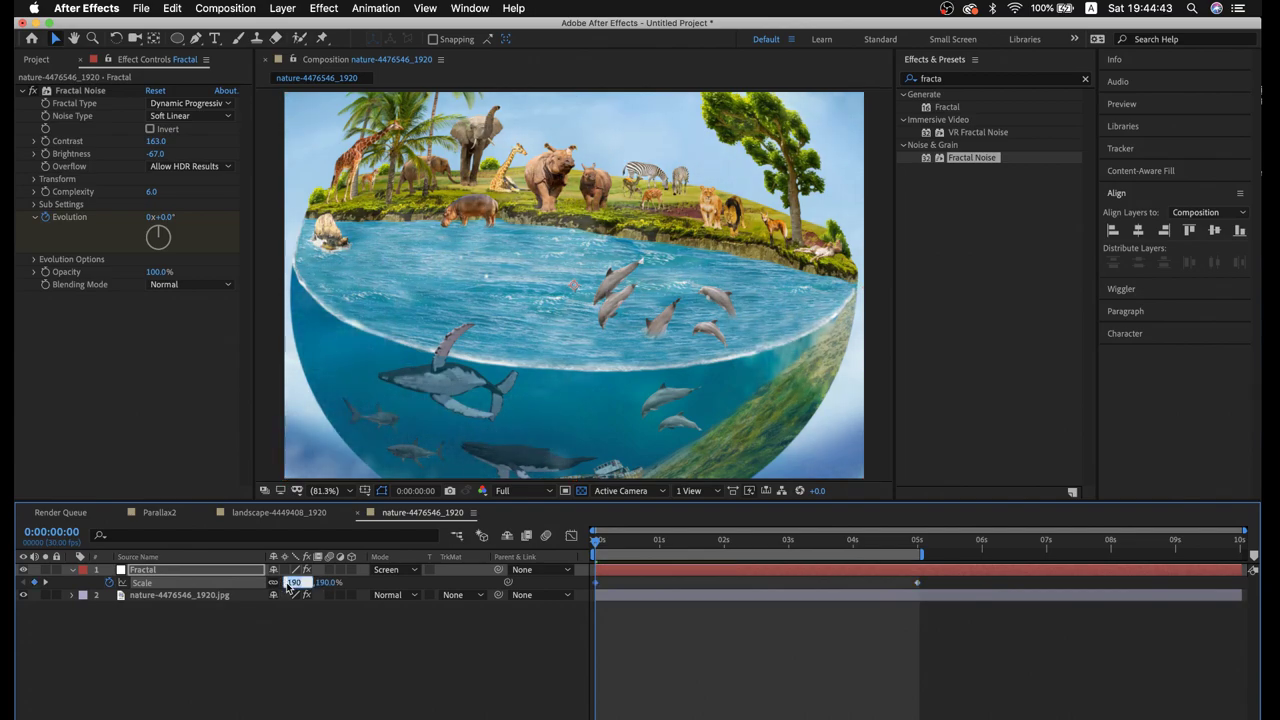
key(shift+Up)
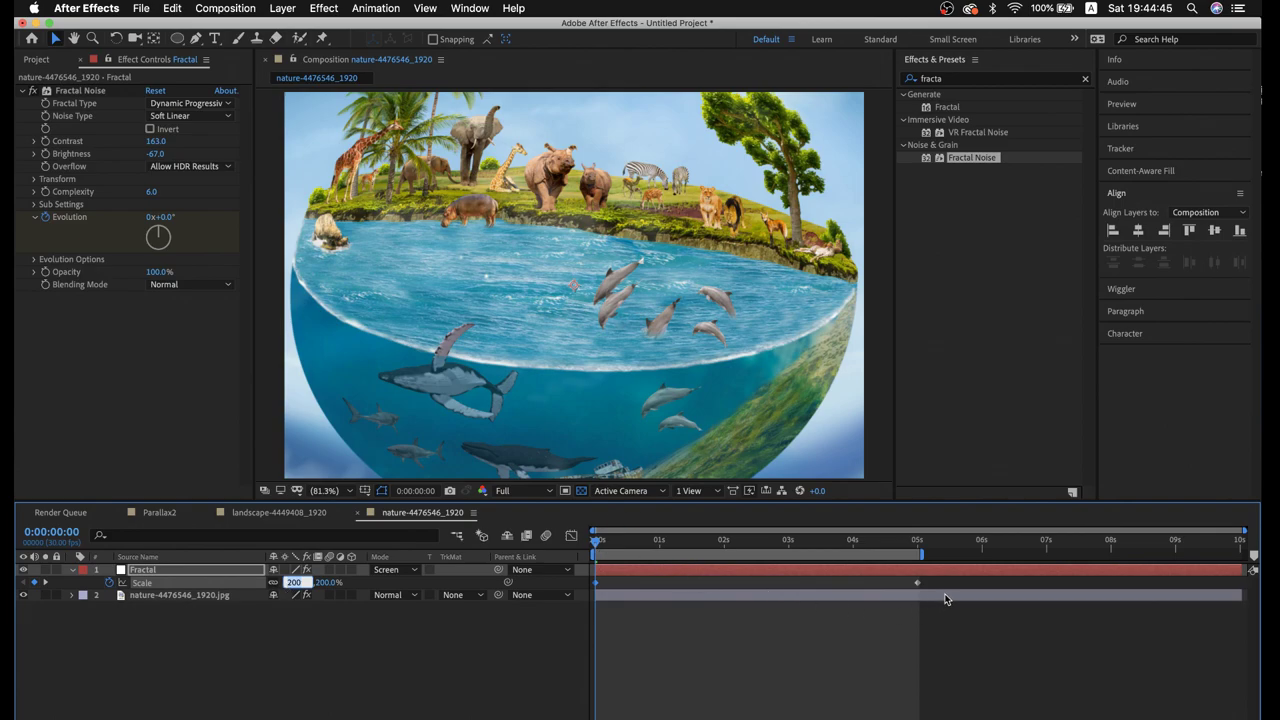
key(Return)
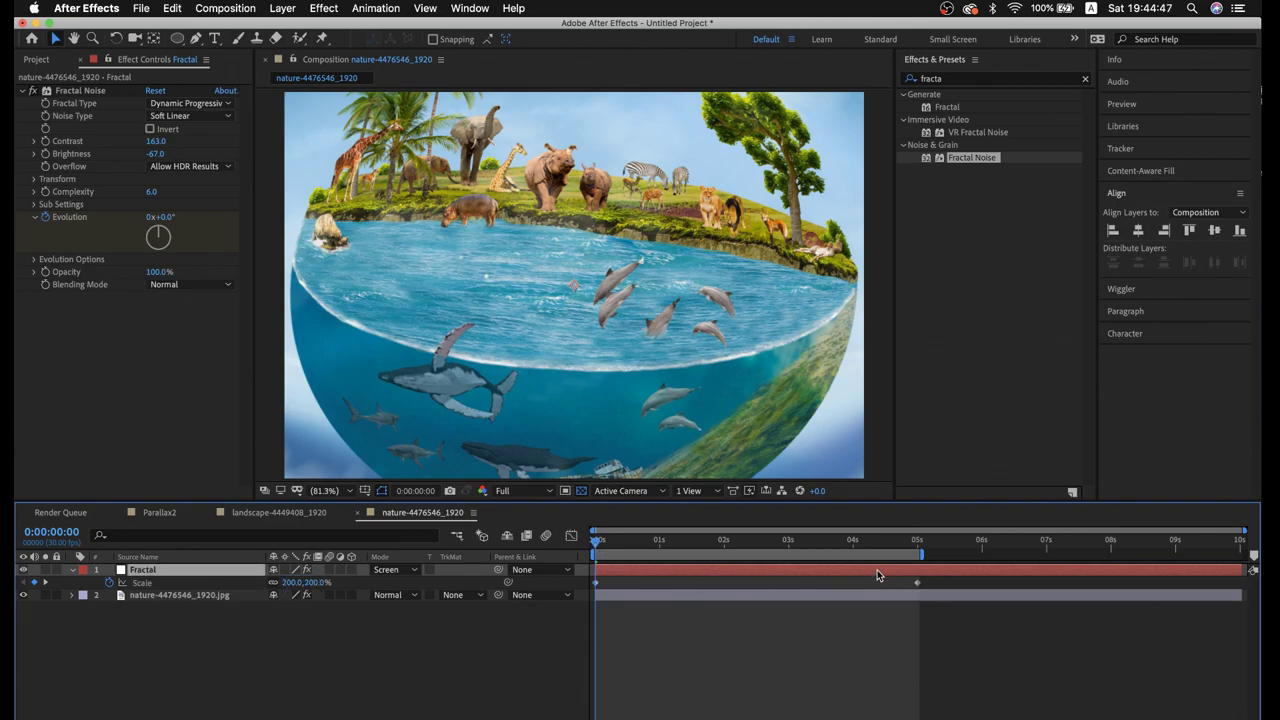
Apply Easy Ease to all Evolution and Scale keyframes and preview the result
key(u)
click(915, 596)
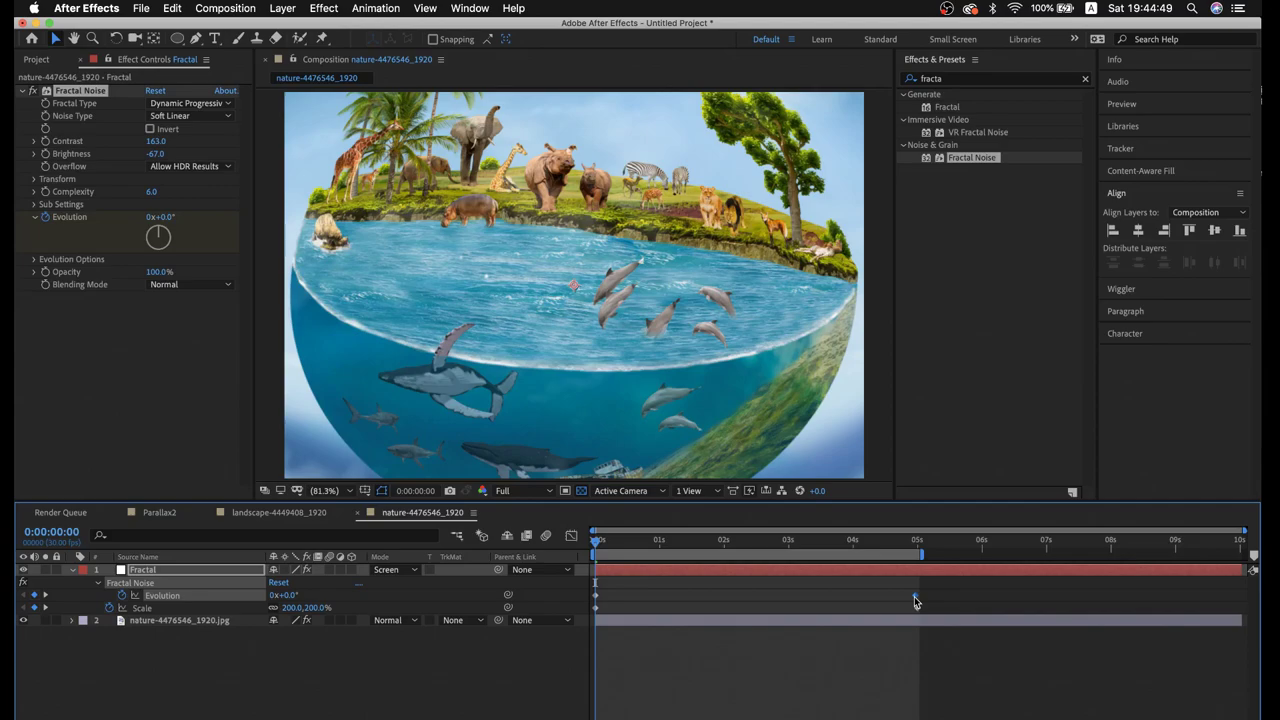
drag(932, 608, 570, 598)
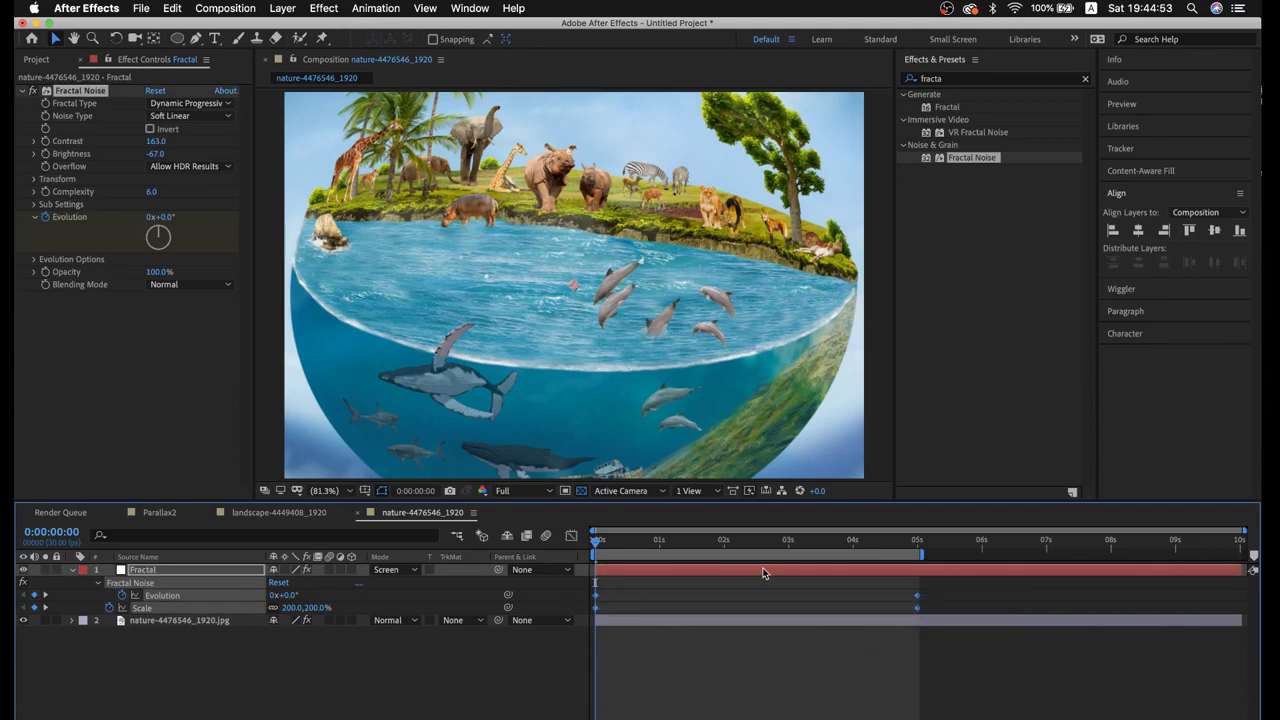
key(F9)
key(space)
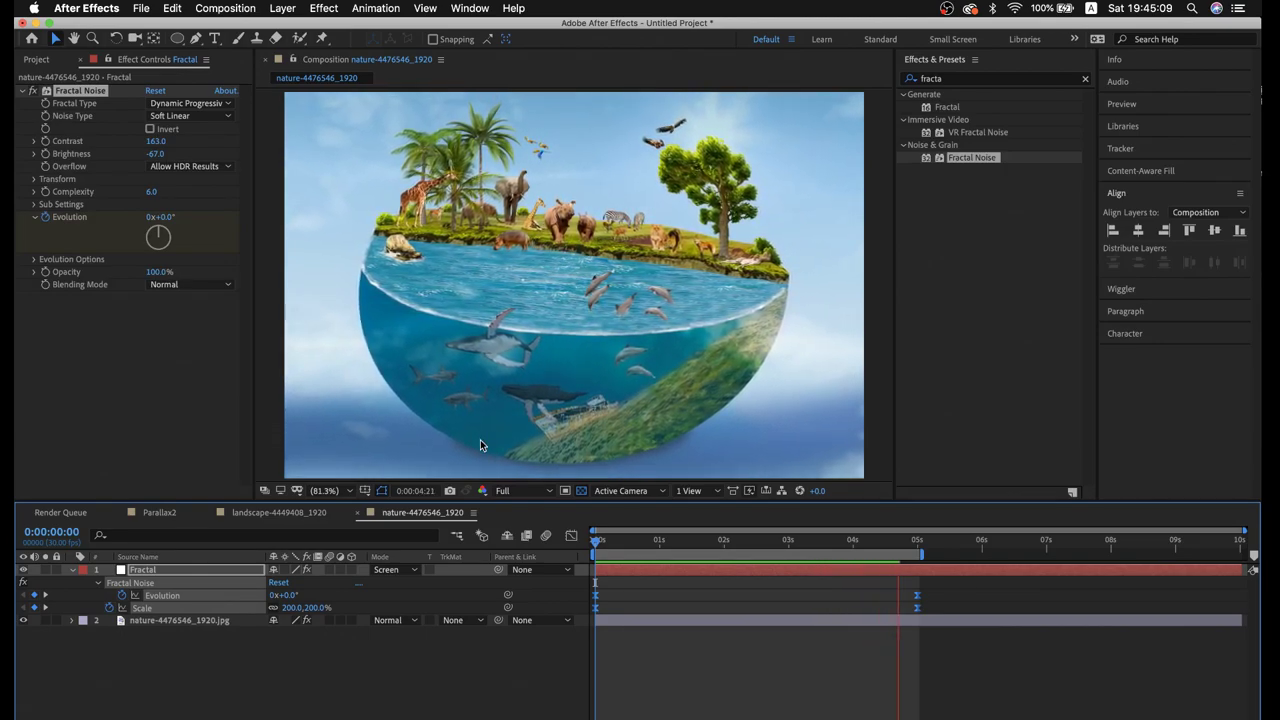
Raise Fractal Noise Contrast to 202 and Brightness to −52, then preview the clouds
key(space)
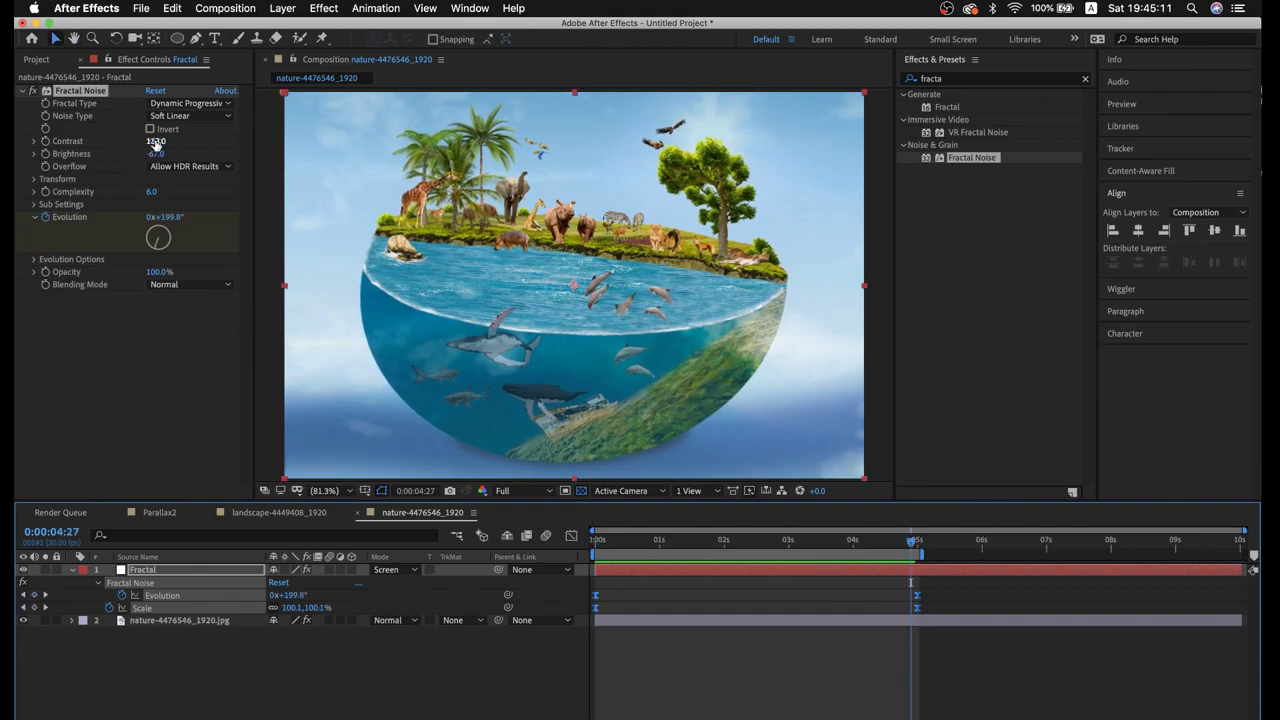
mouse_move(155, 141)
mouse_down()
mouse_move(188, 142)
mouse_move(171, 155)
mouse_up()
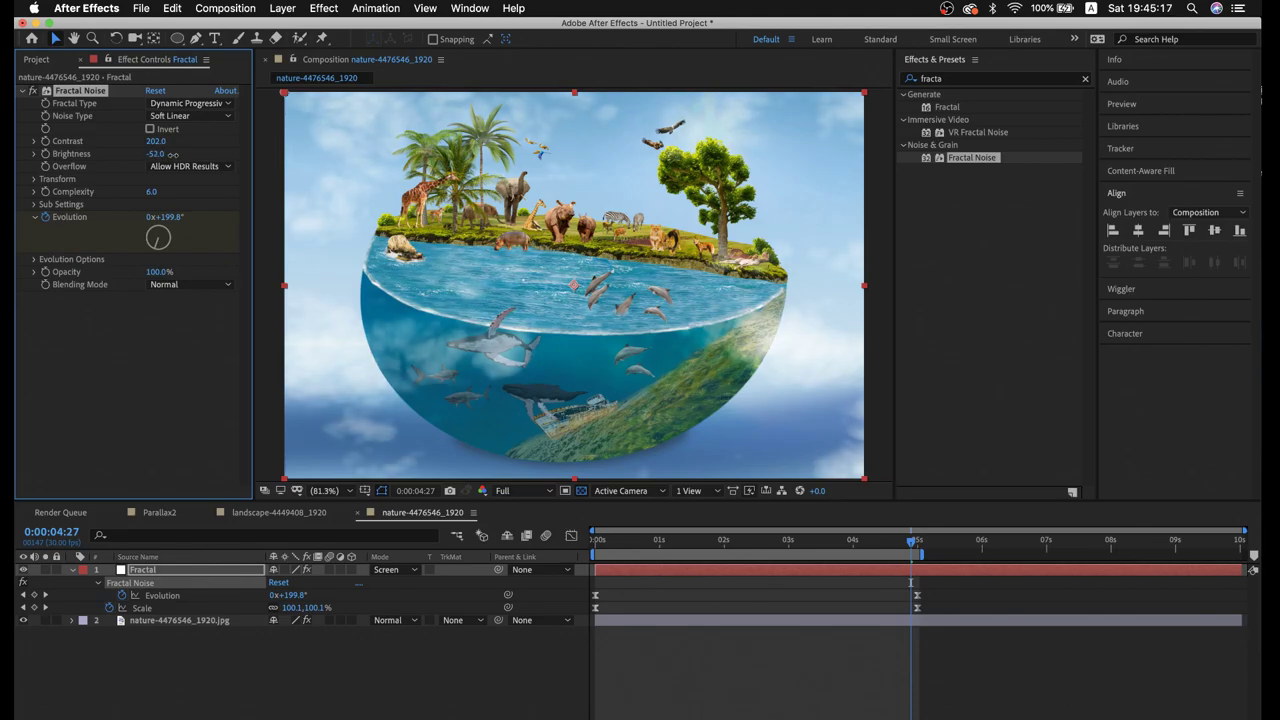
key(space)
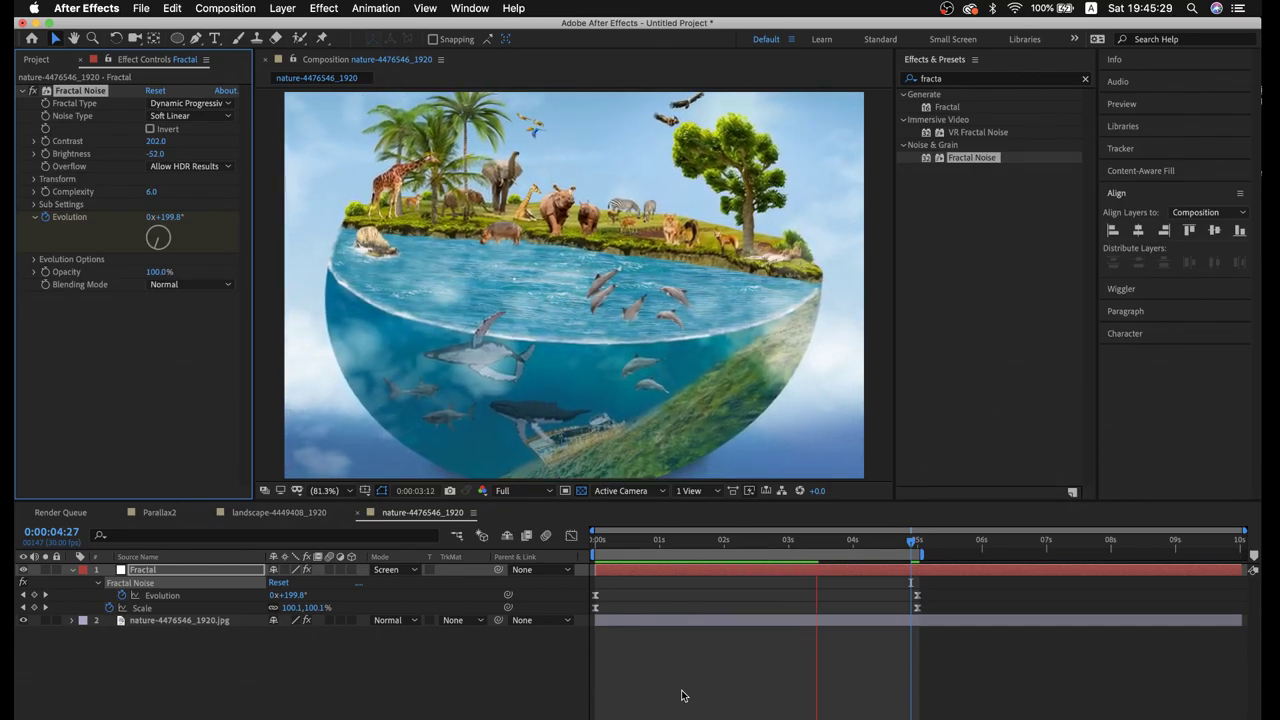
key(space)
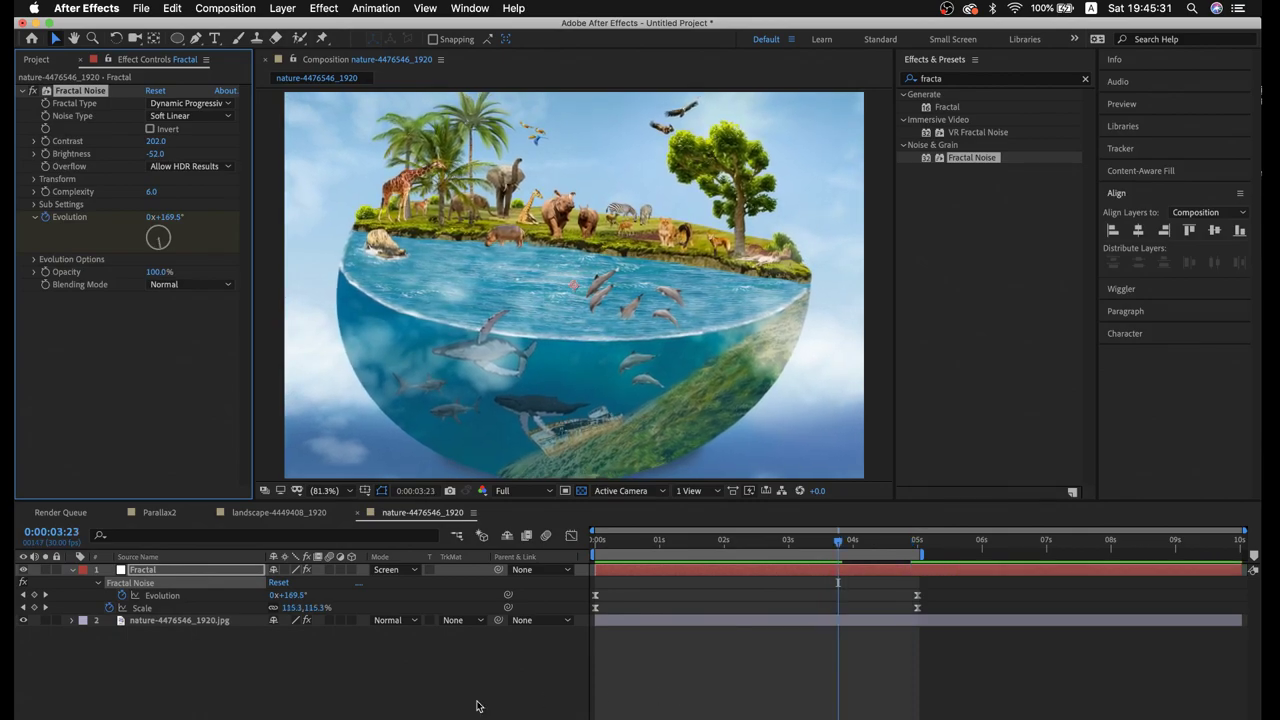
Place the nature-4476546_1920 comp at 5 seconds on top of the landscape in Parallax2
click(176, 512)
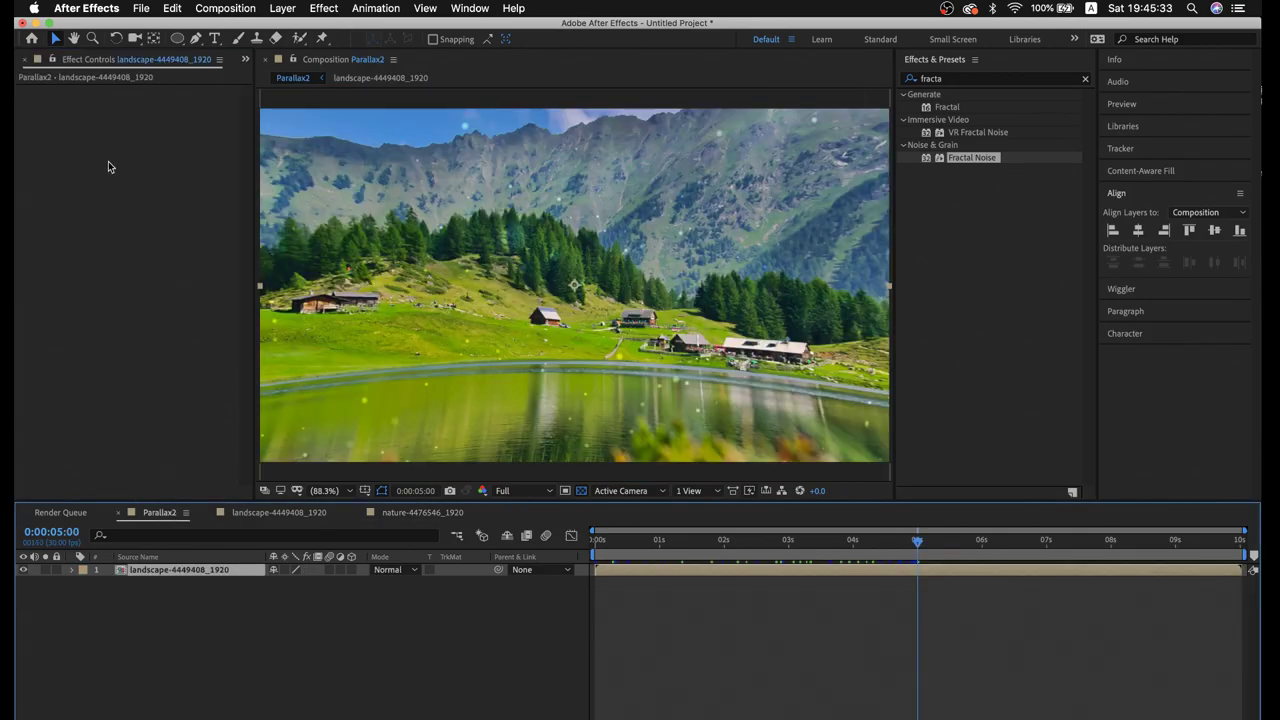
click(245, 59)
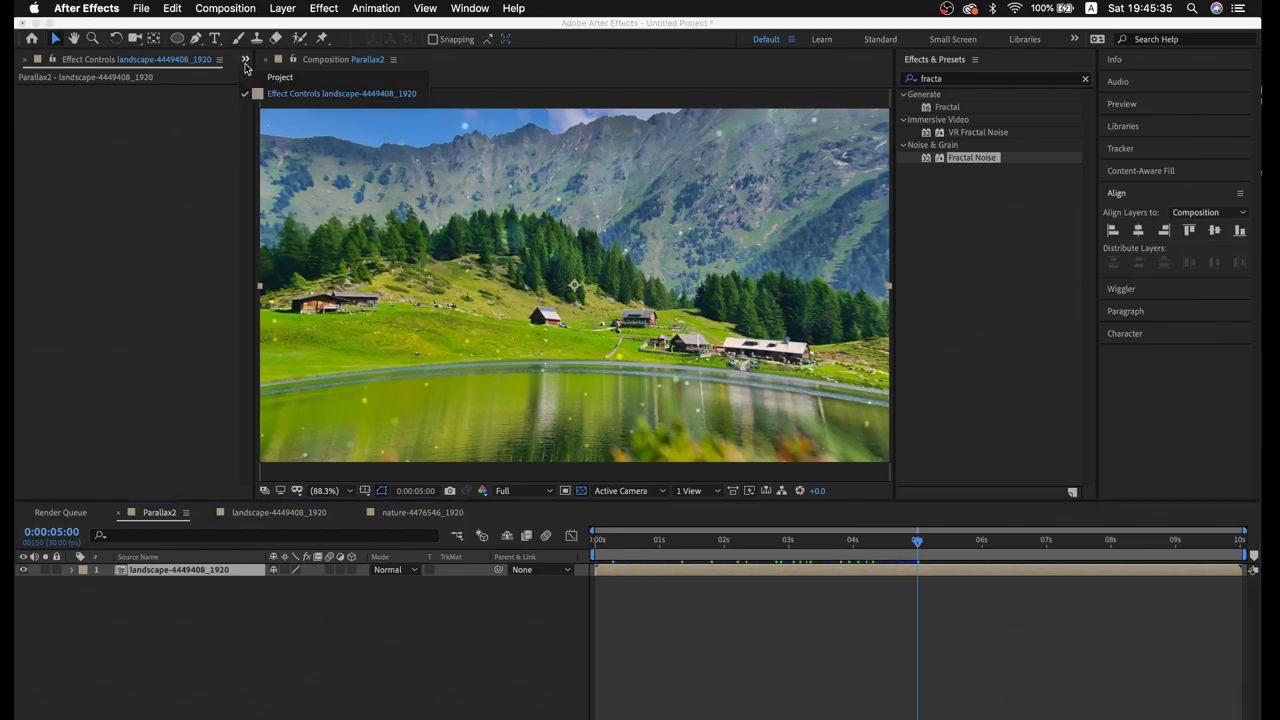
click(258, 78)
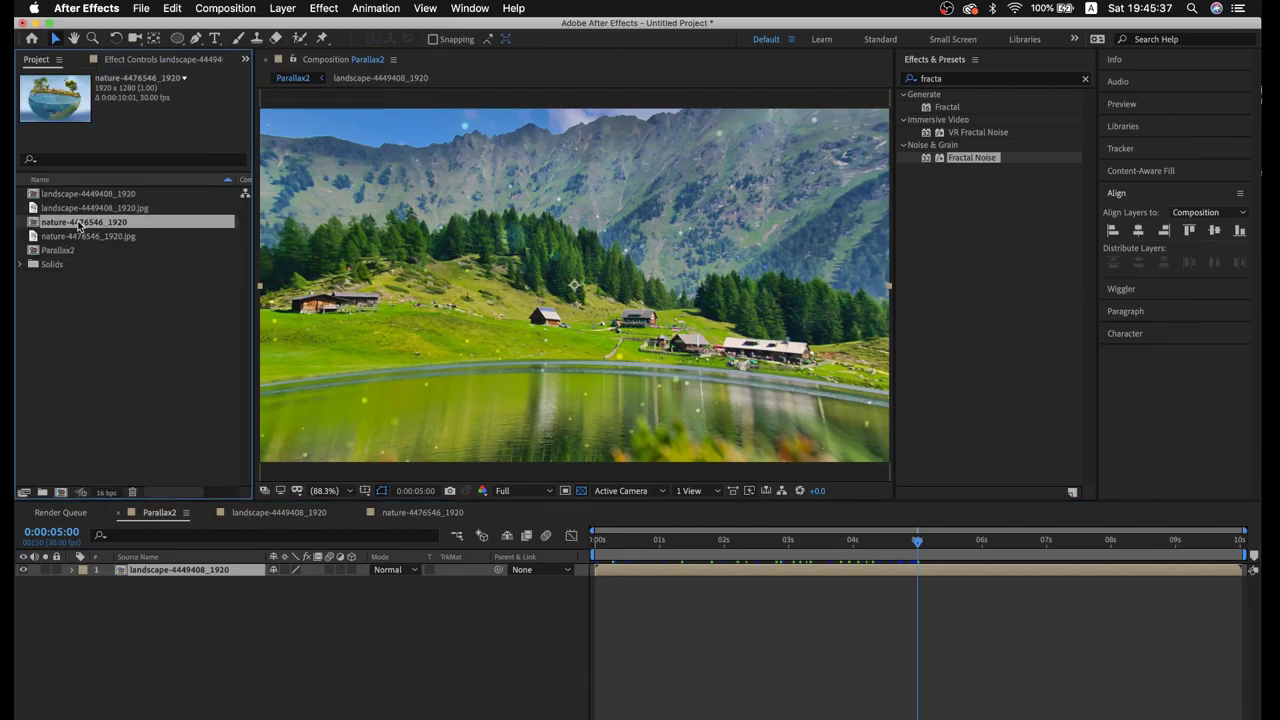
drag(78, 225, 918, 563)
drag(100, 222, 917, 566)
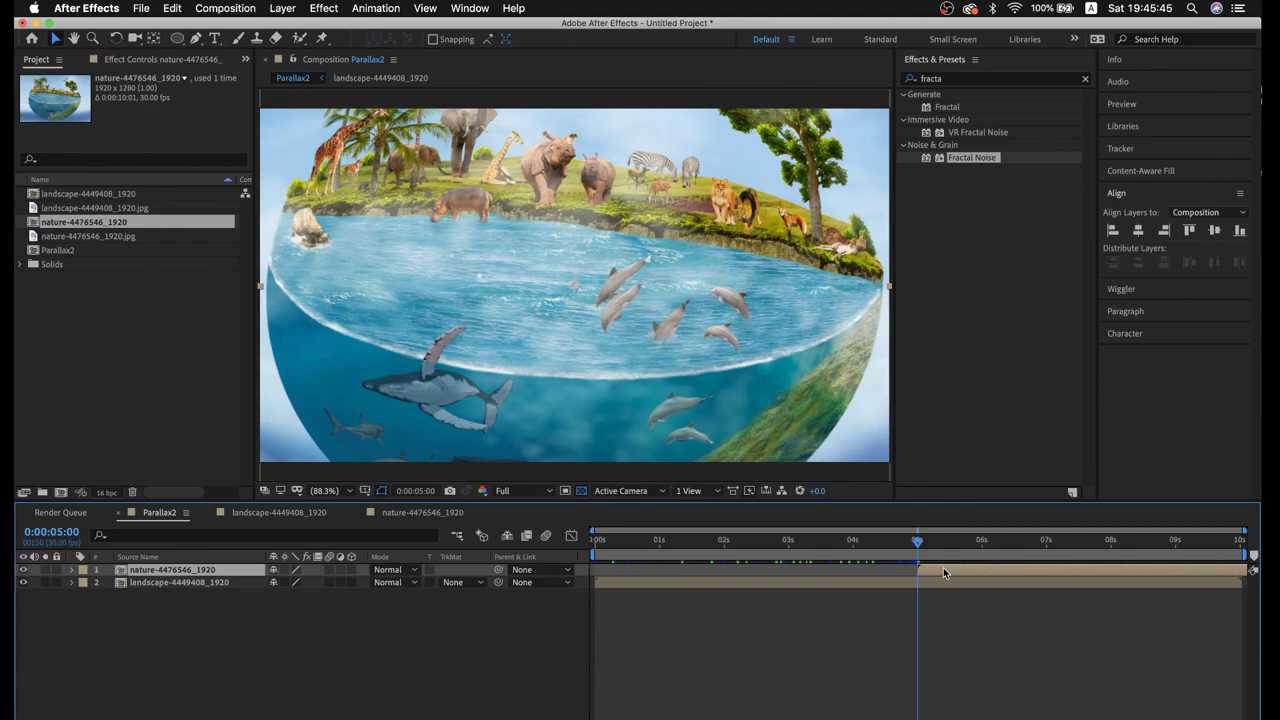
click(834, 545)
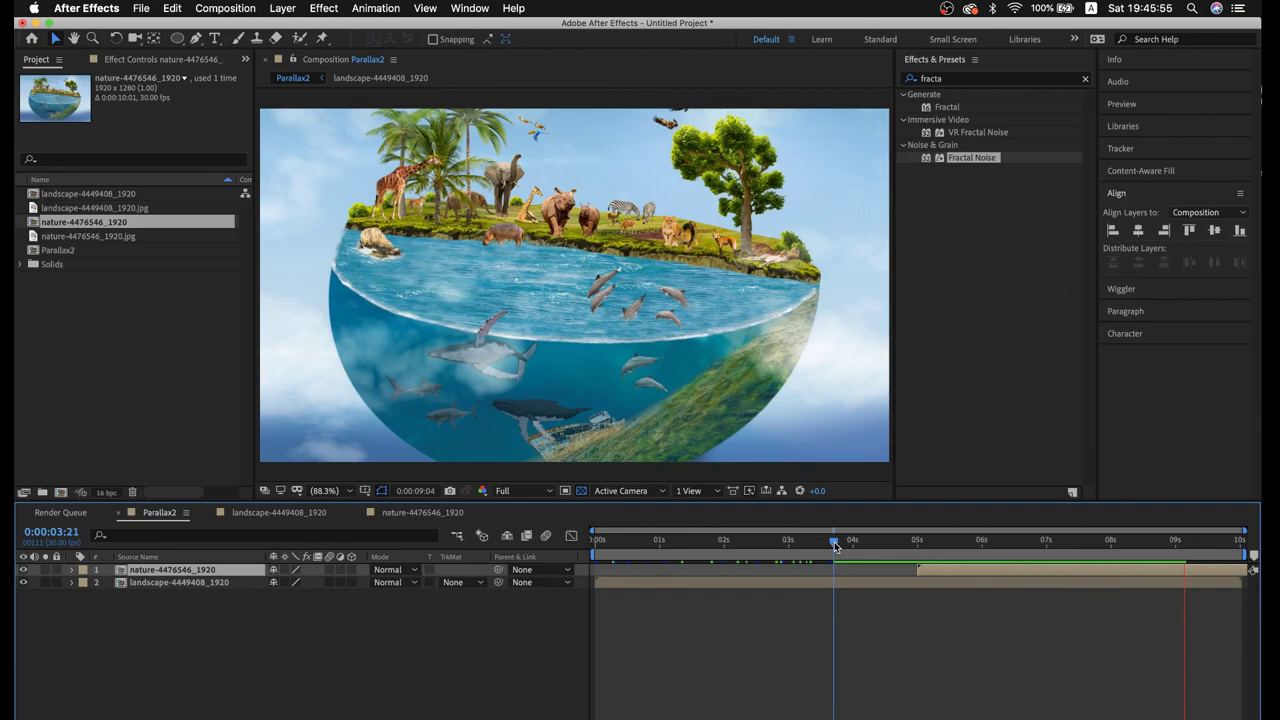
Keyframe the globe layer's Opacity, at 100% around 5 seconds and 0% at the fade start
key(space)
drag(972, 546, 942, 546)
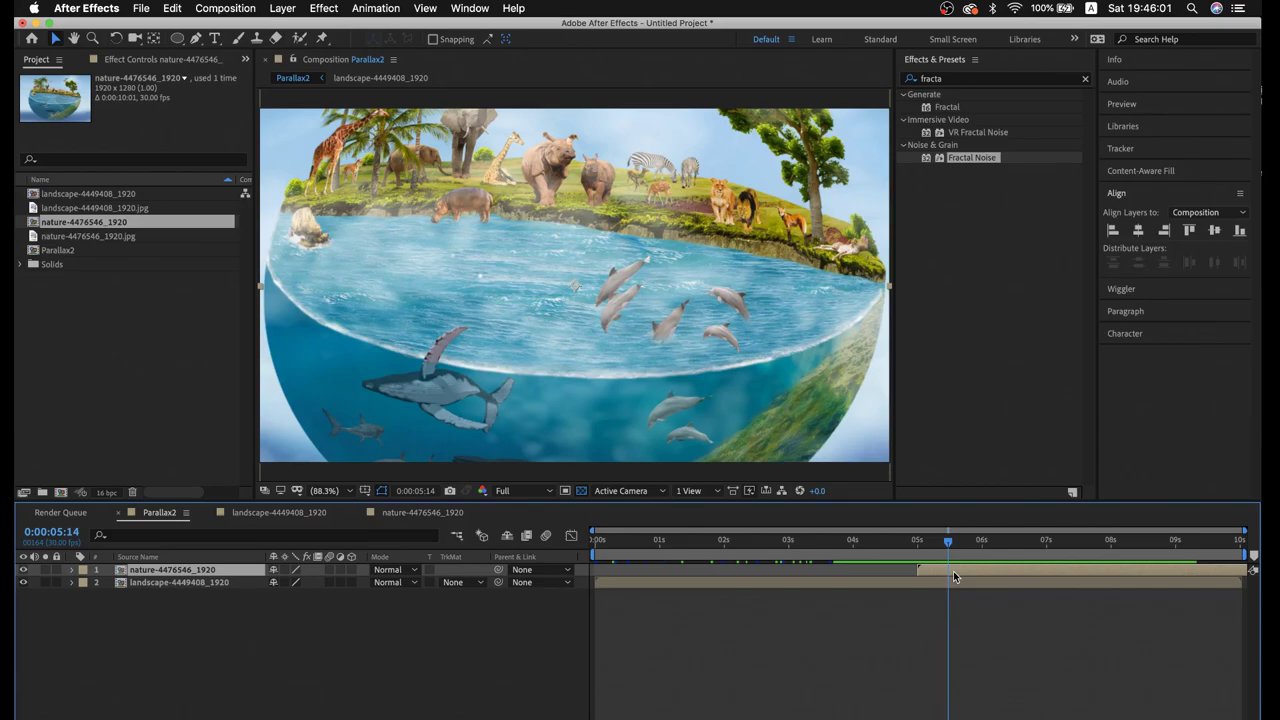
key(t)
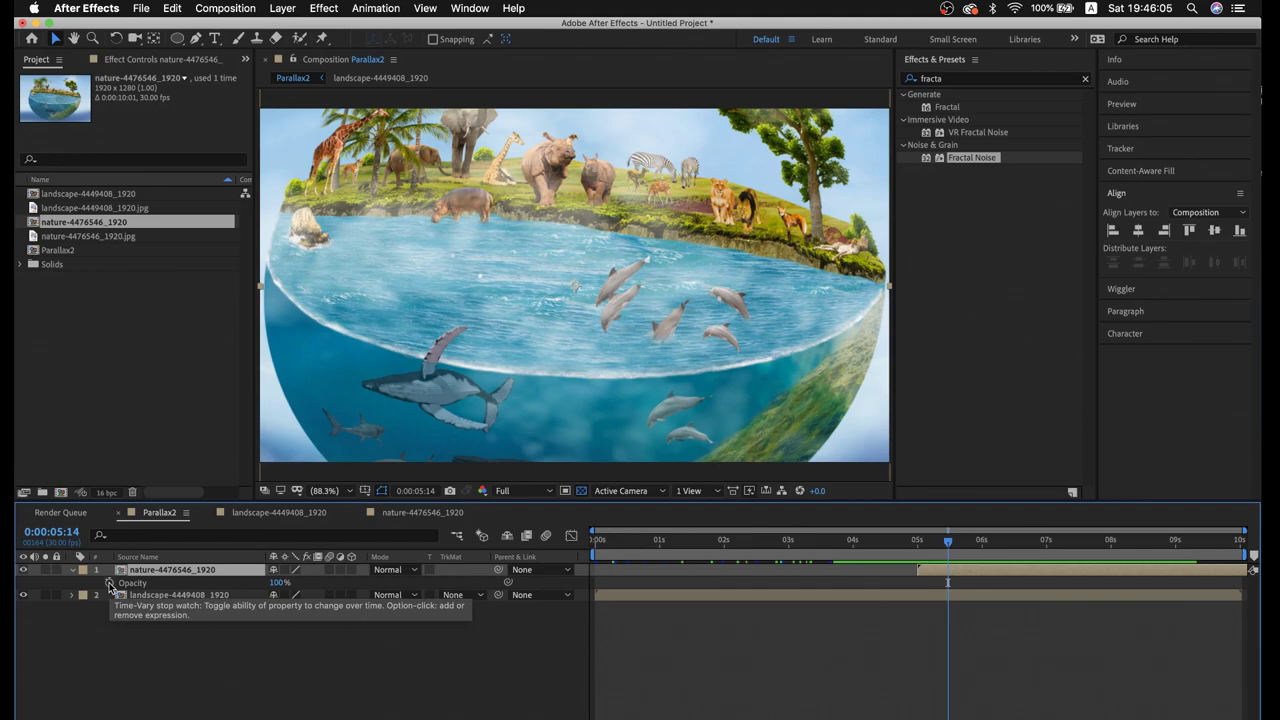
click(109, 583)
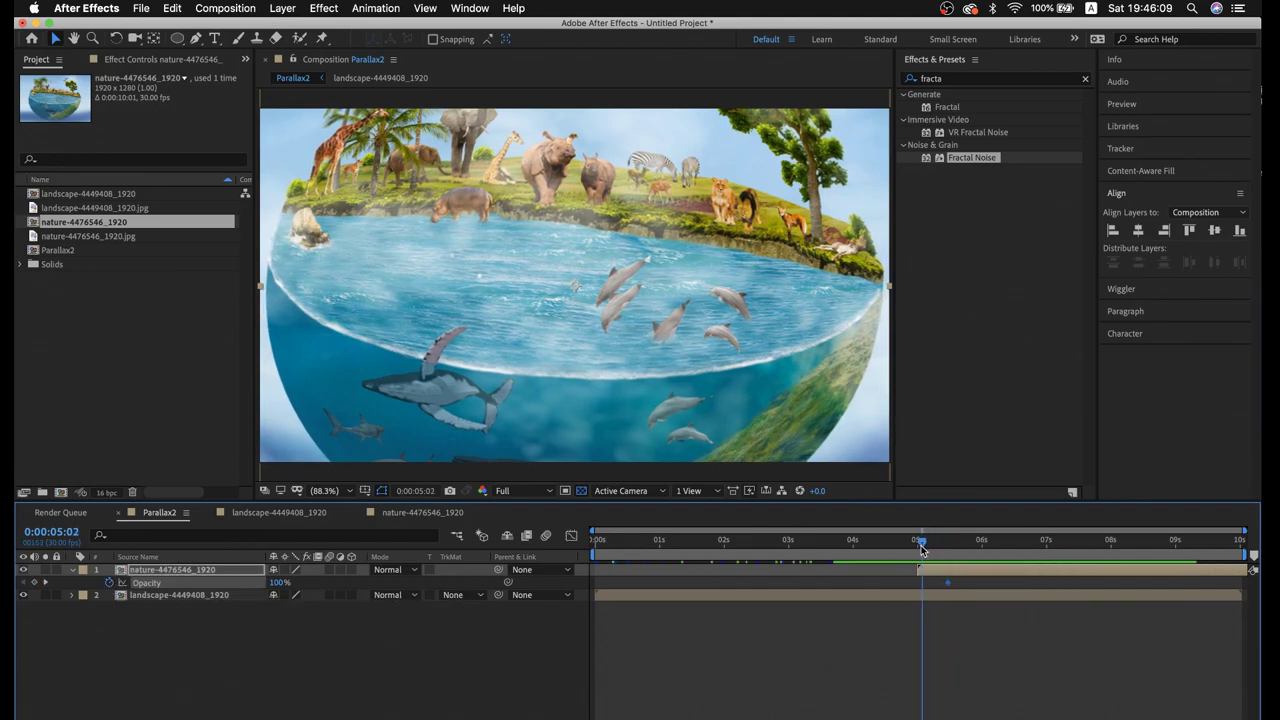
drag(921, 545, 917, 545)
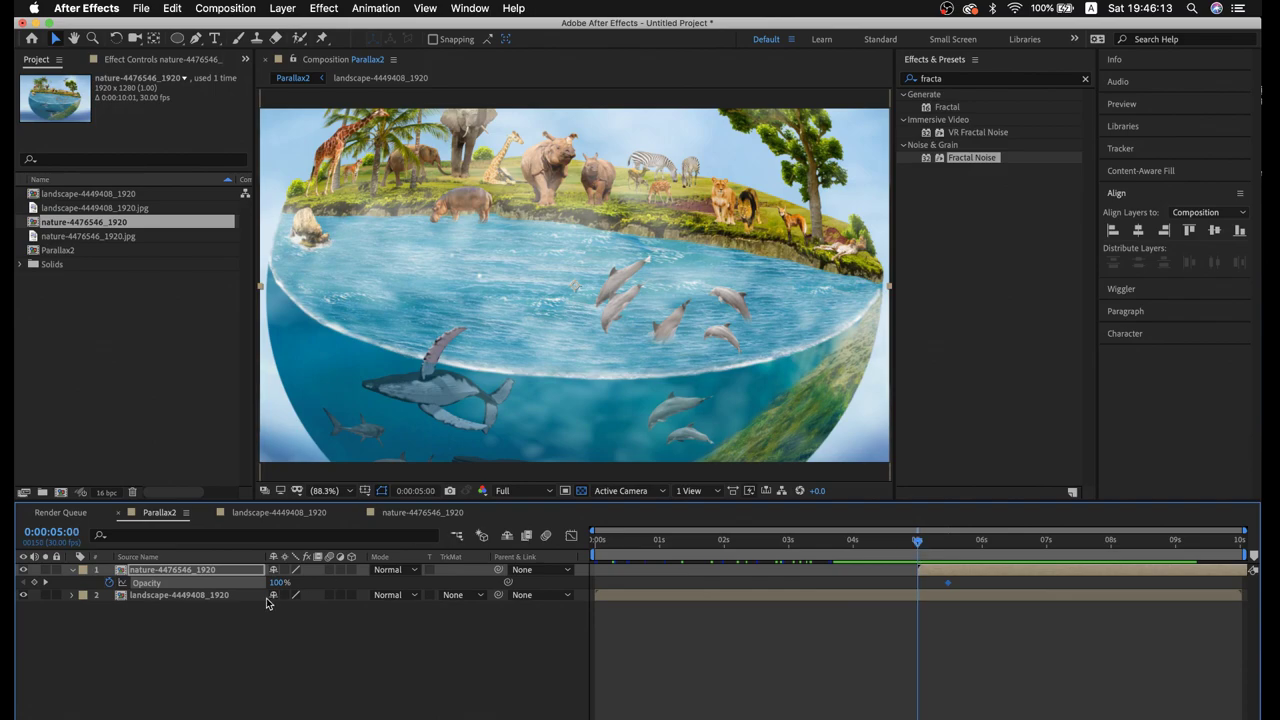
text(0)
key(Return)
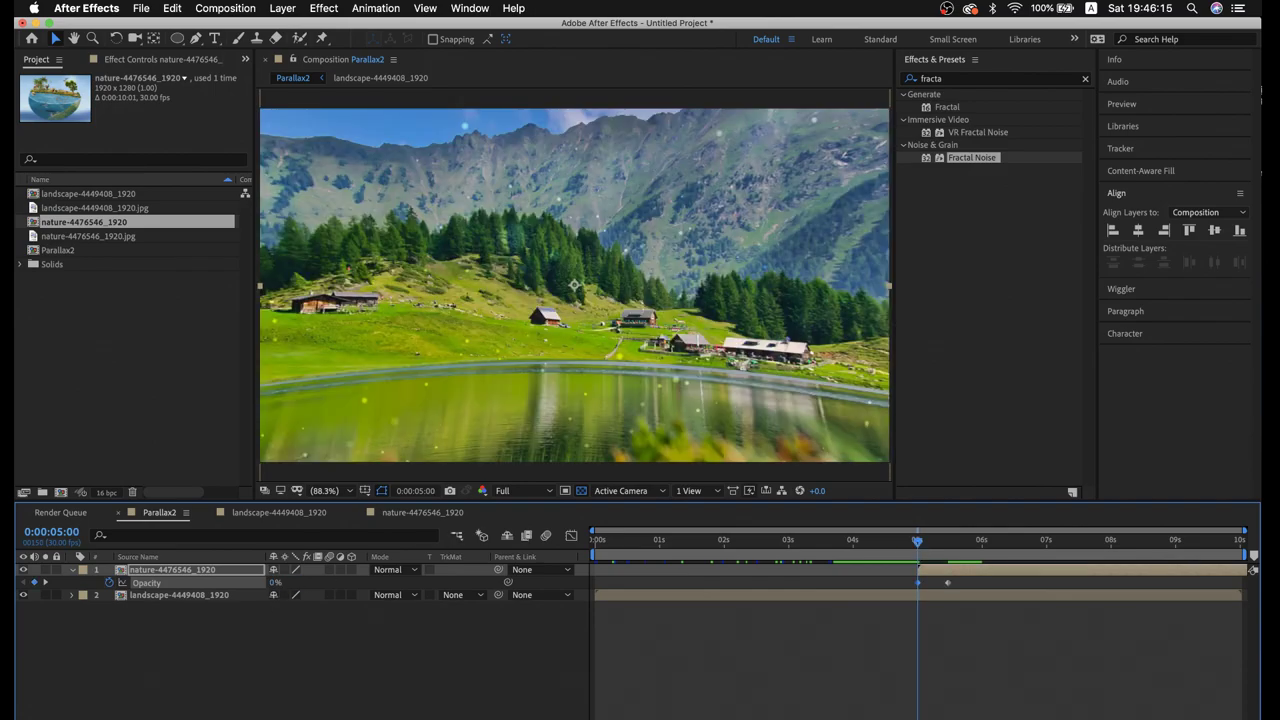
Preview the globe fade-in and shift the first opacity keyframe later to lengthen the fade
key(space)
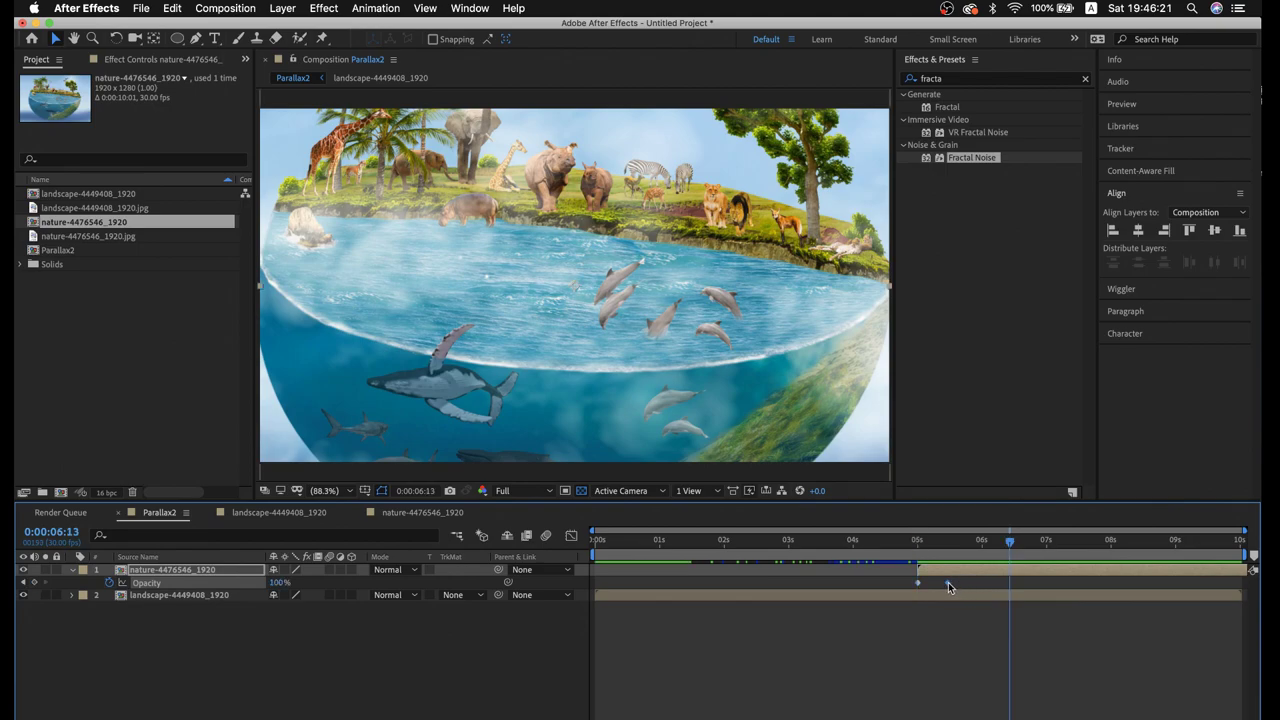
click(909, 542)
key(space)
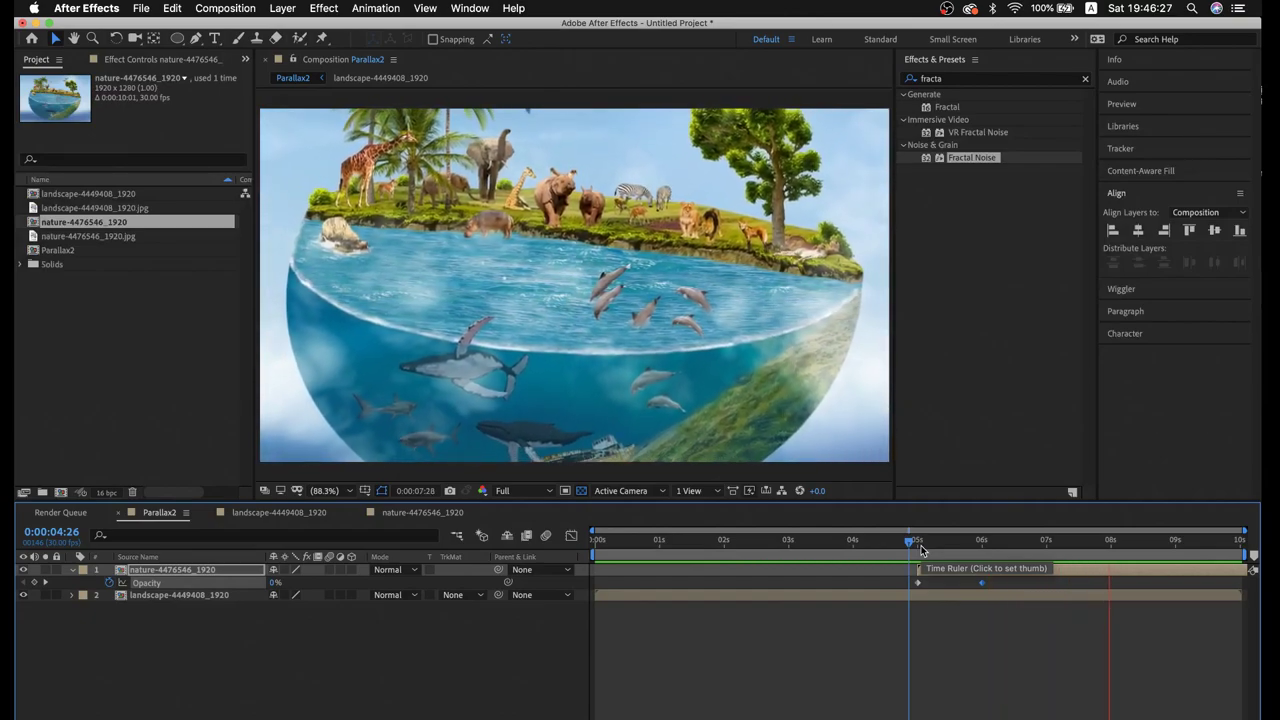
key(space)
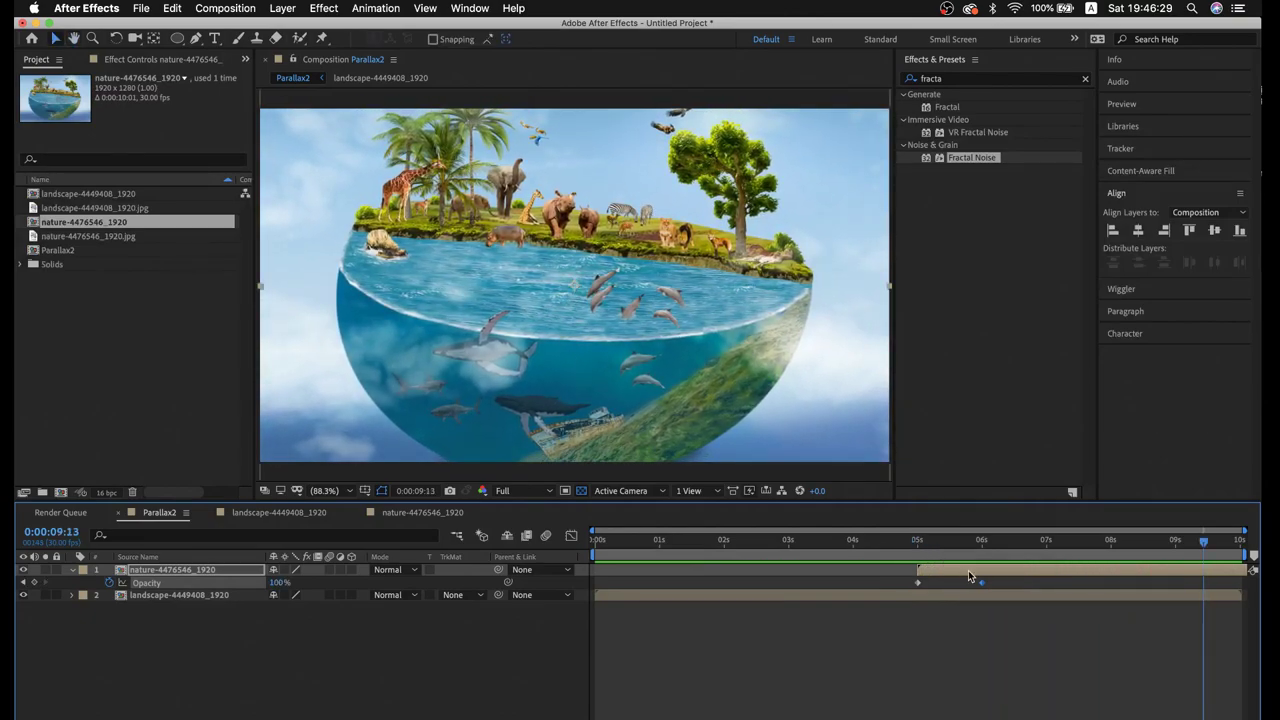
drag(919, 583, 945, 583)
drag(940, 569, 935, 569)
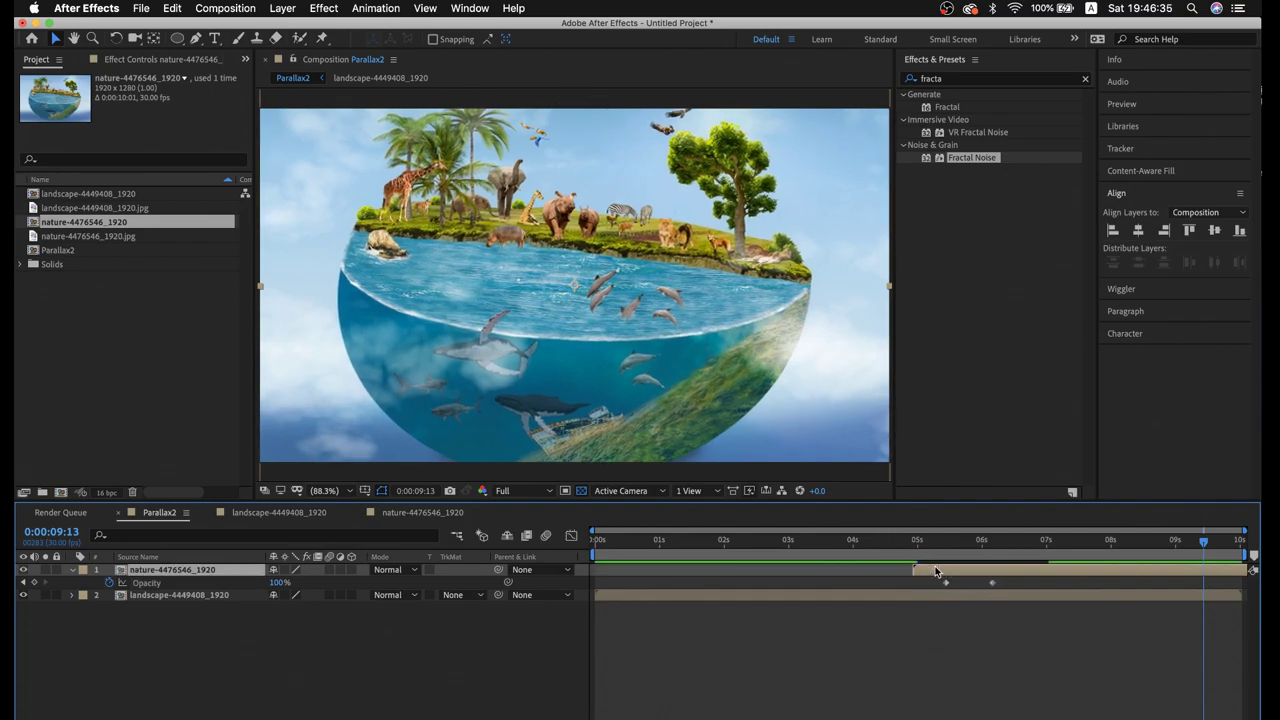
key(super+z)
Slide the globe layer and its fade to start just before 4 seconds; end the work area at 9 seconds
click(881, 546)
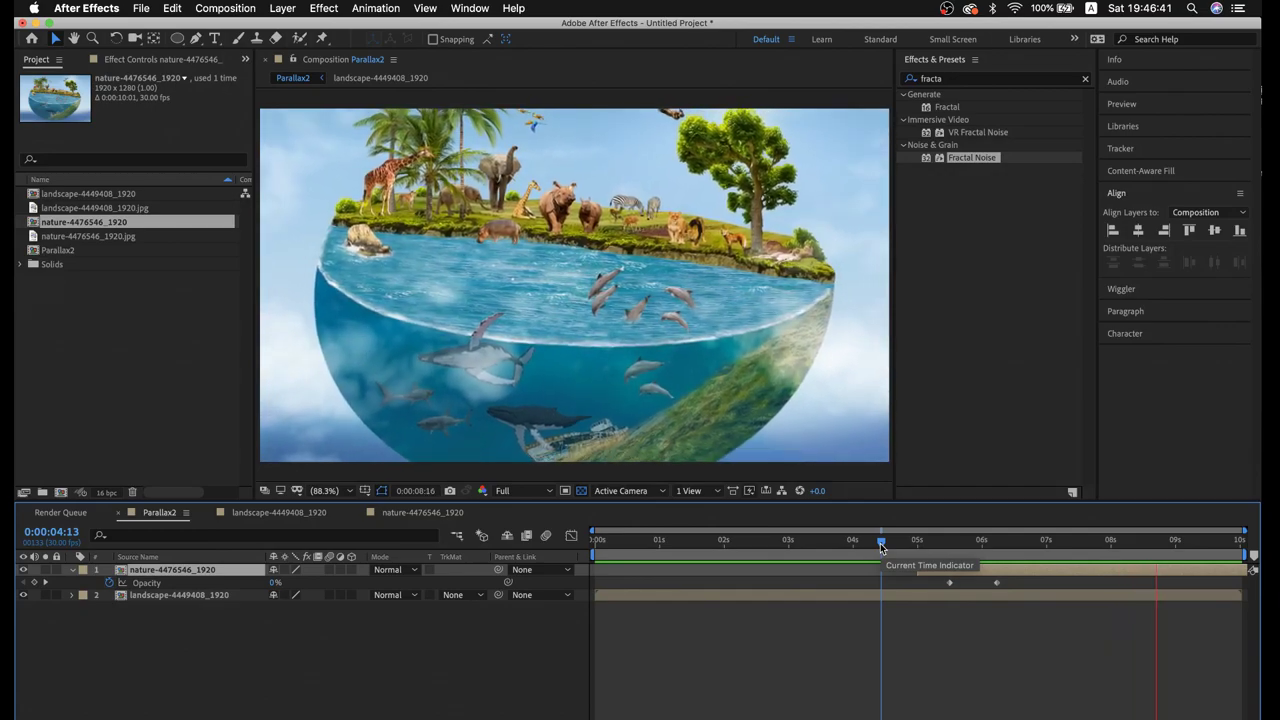
key(space)
drag(966, 572, 892, 572)
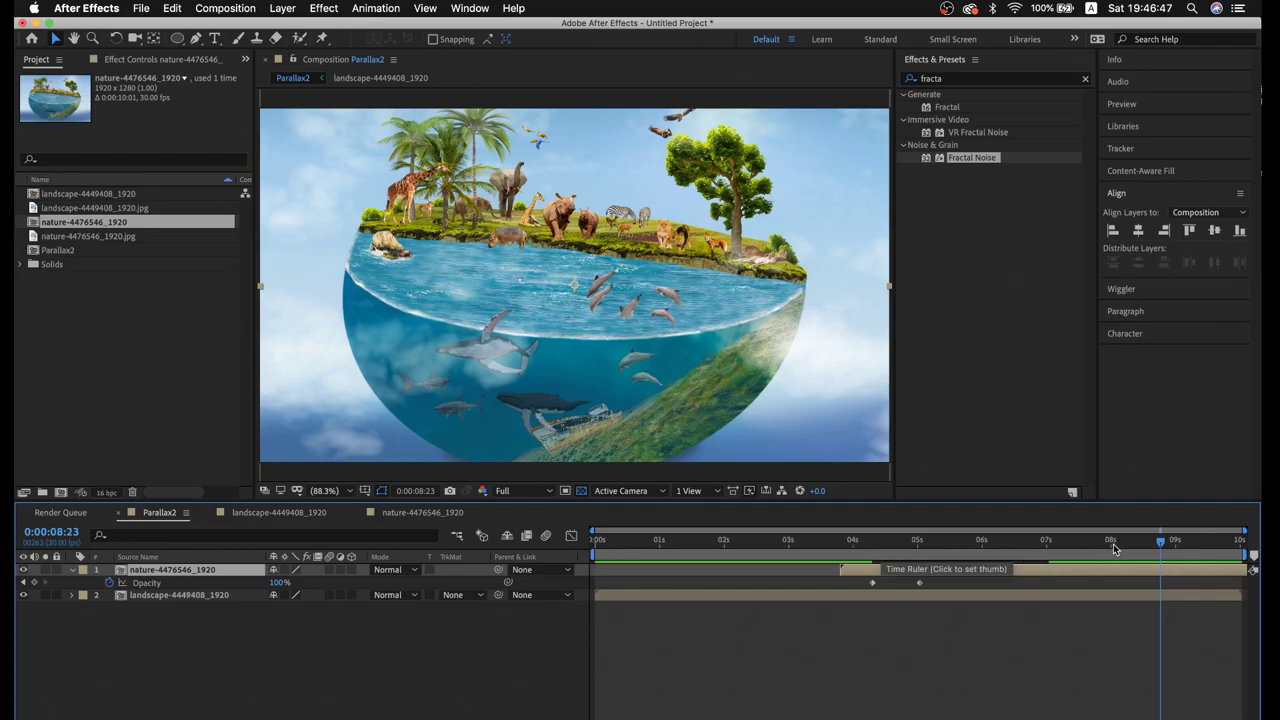
mouse_move(1158, 539)
mouse_down()
mouse_move(1084, 530)
mouse_move(1131, 536)
mouse_up()
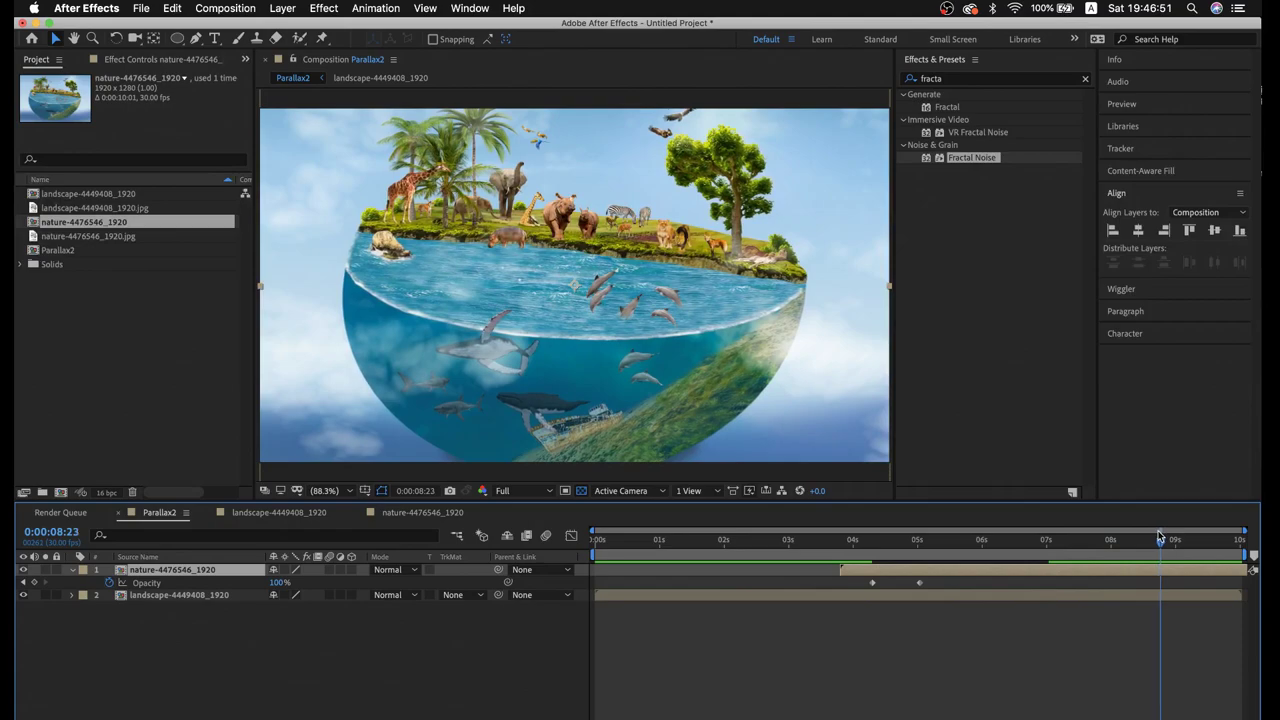
key(n)
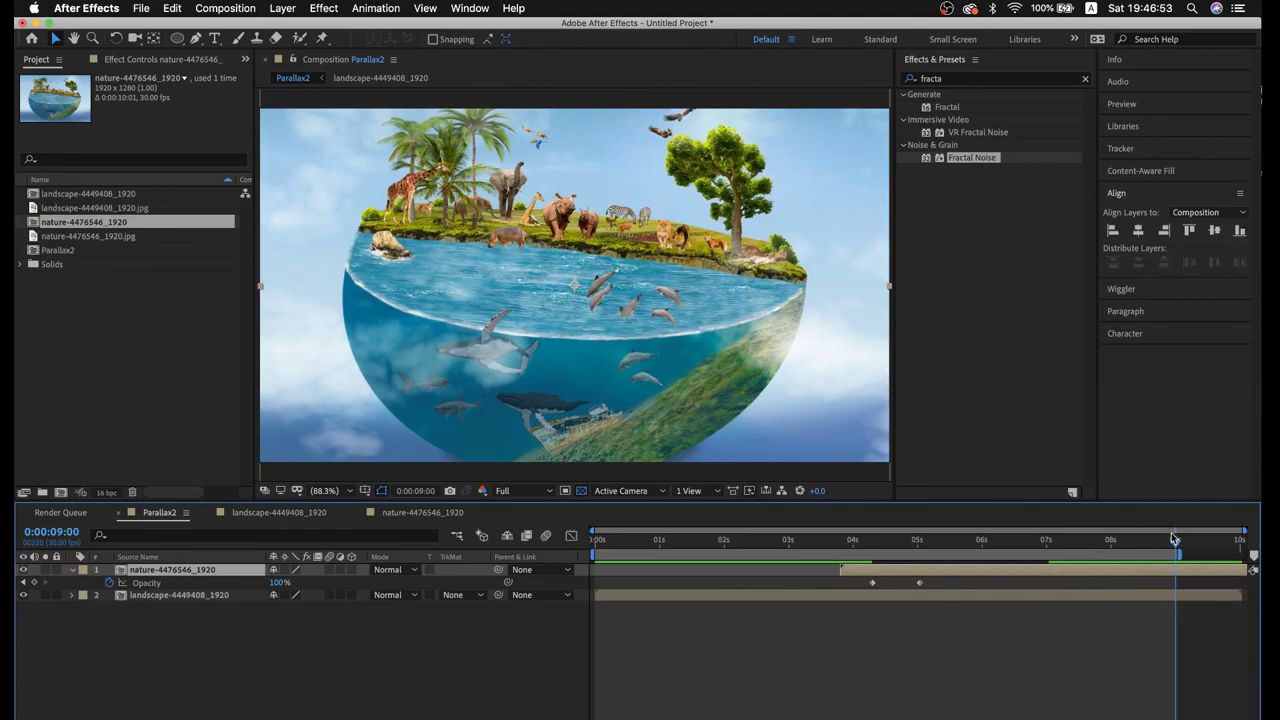
key(space)
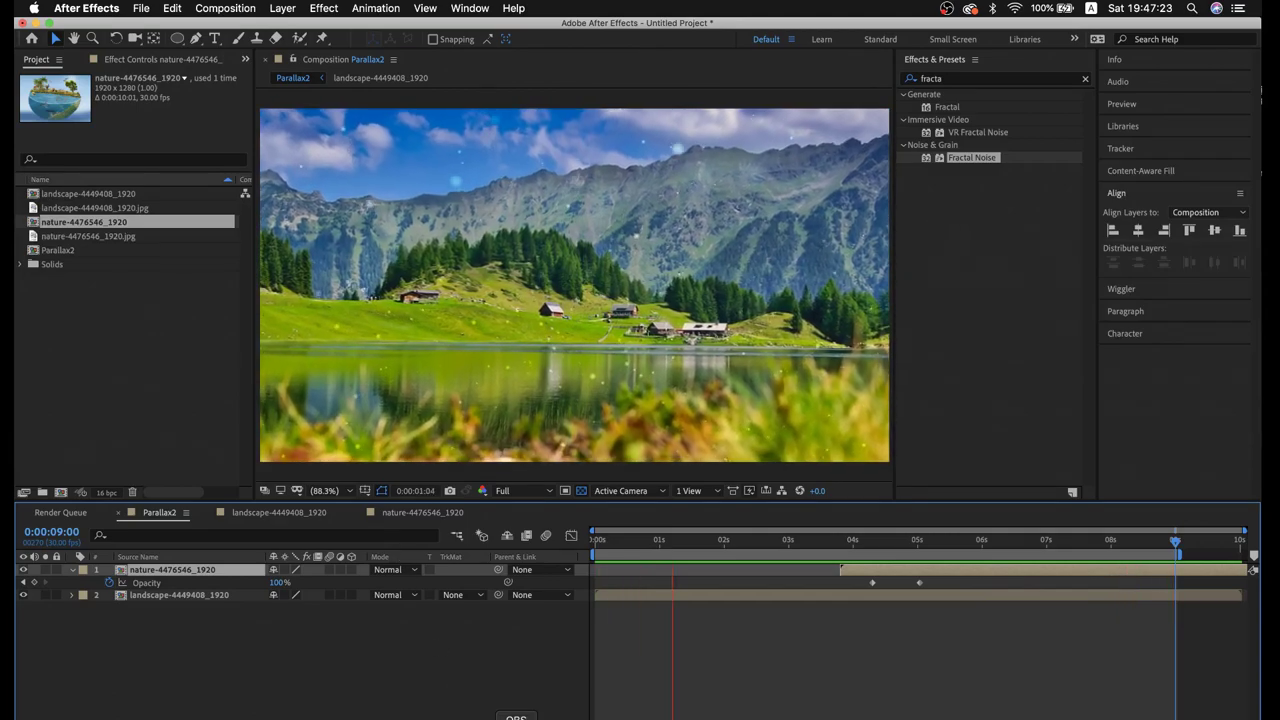
right_click(20, 456)
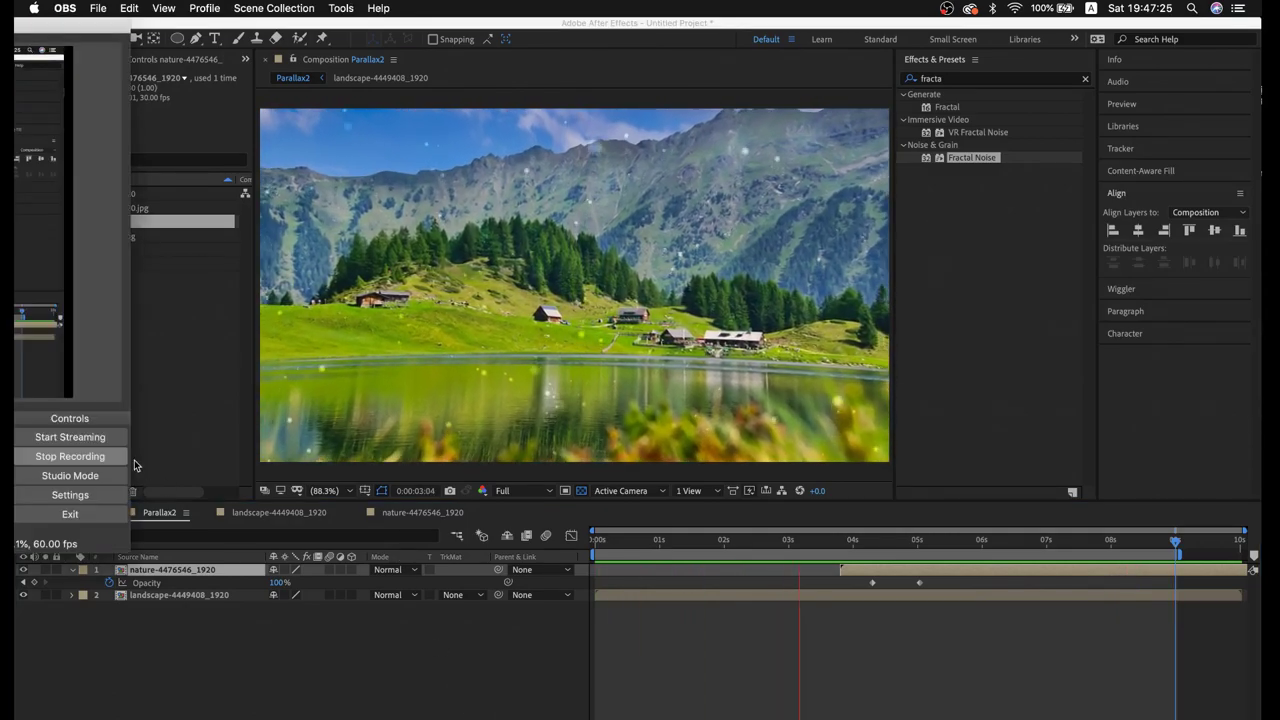